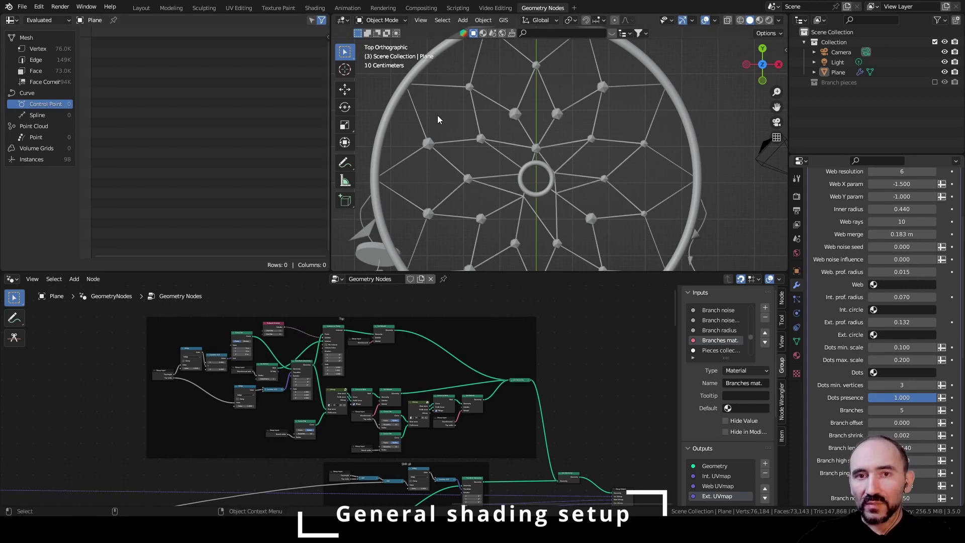
# In the Shading workspace, create a new material named Web on the dreamcatcher object
pyautogui.click(315, 8)
pyautogui.click(407, 202)
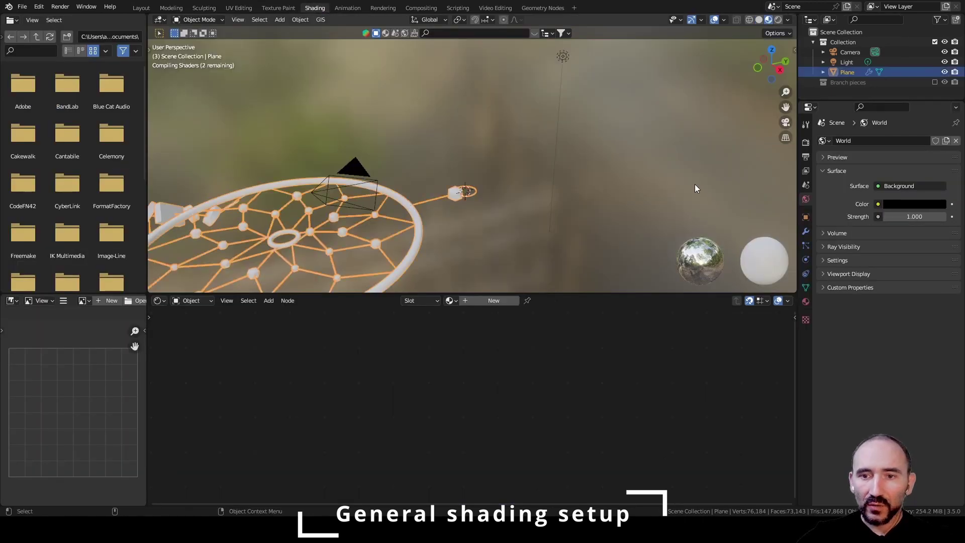
pyautogui.click(805, 301)
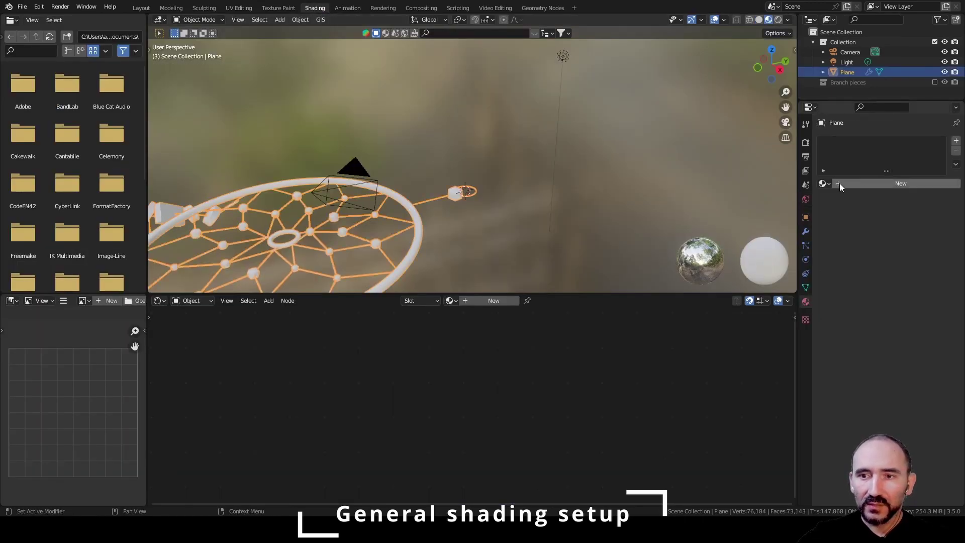
pyautogui.click(875, 185)
pyautogui.click(857, 184)
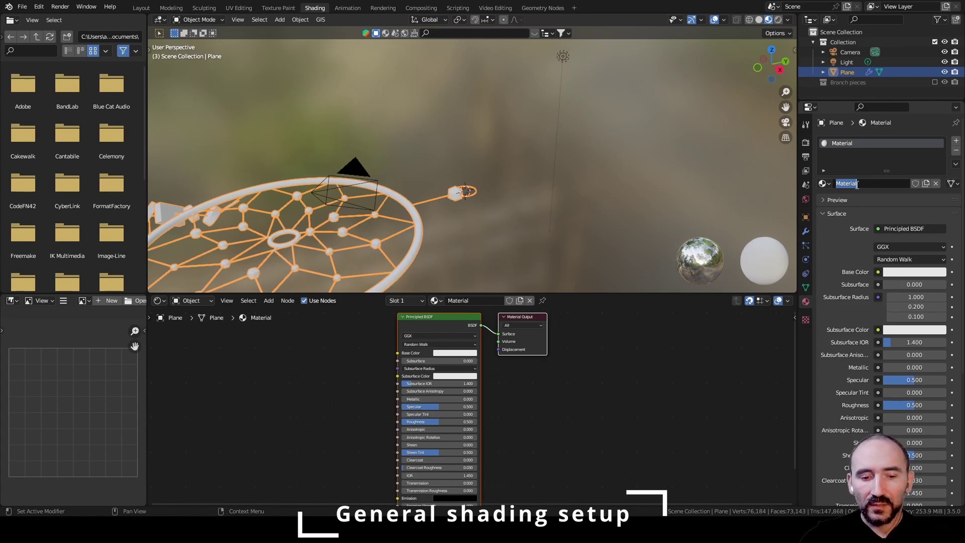
pyautogui.write('Web')
pyautogui.press('Return')
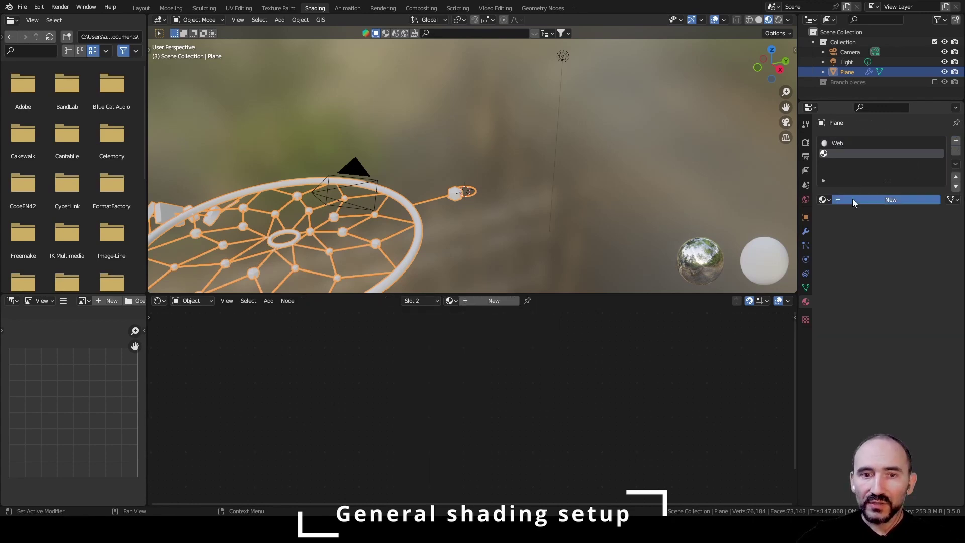
# Create a material named Internal circle in the object's second material slot
pyautogui.click(853, 200)
pyautogui.click(853, 200)
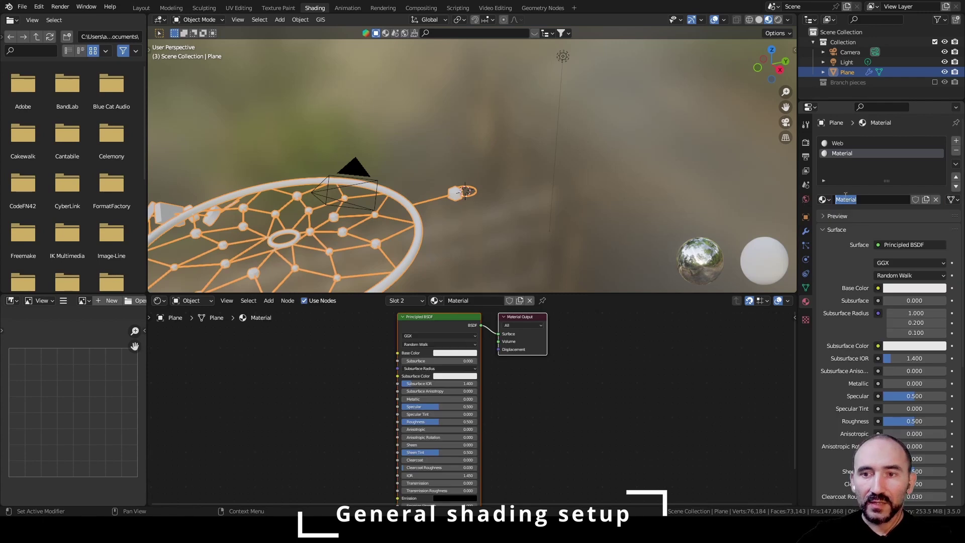
pyautogui.write('Internal circle')
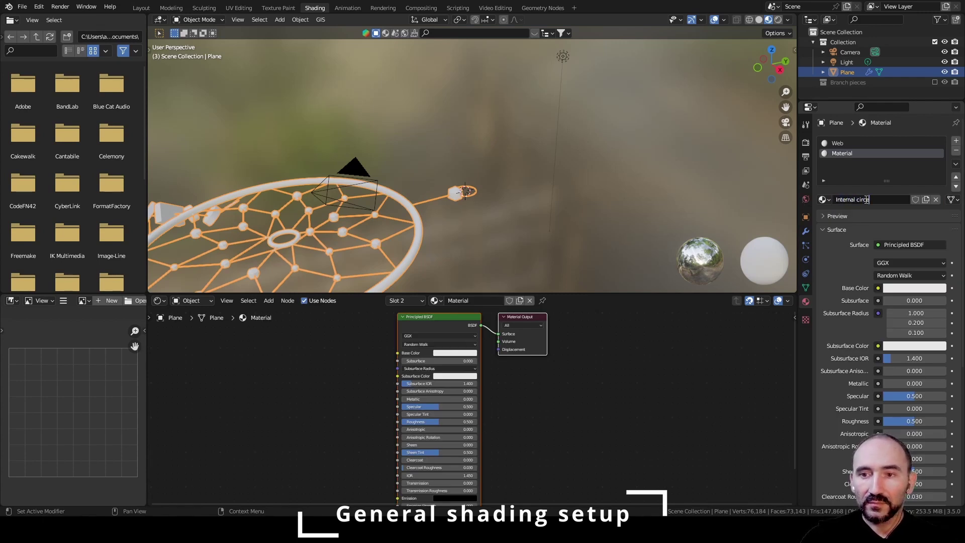
pyautogui.press('Return')
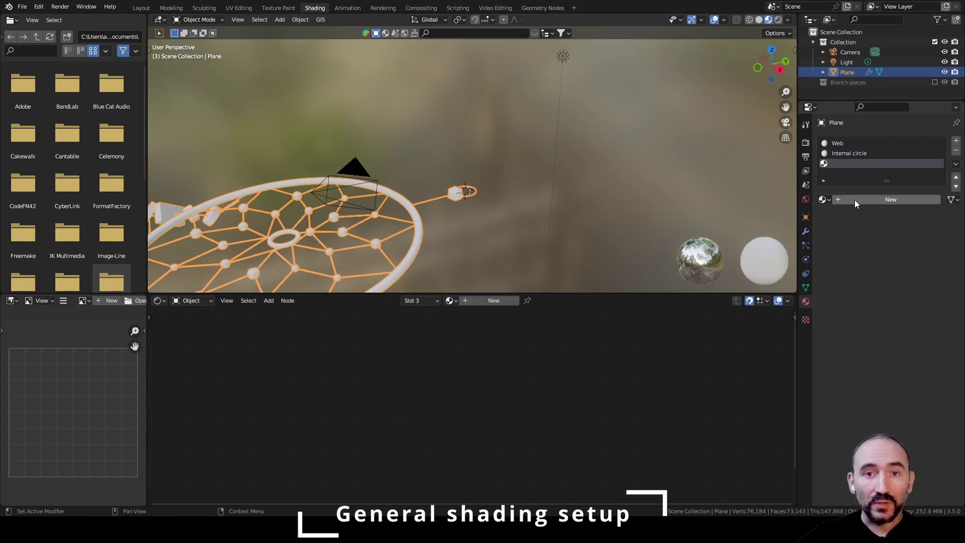
# Create a material named Dots in the third material slot and save the file
pyautogui.click(853, 200)
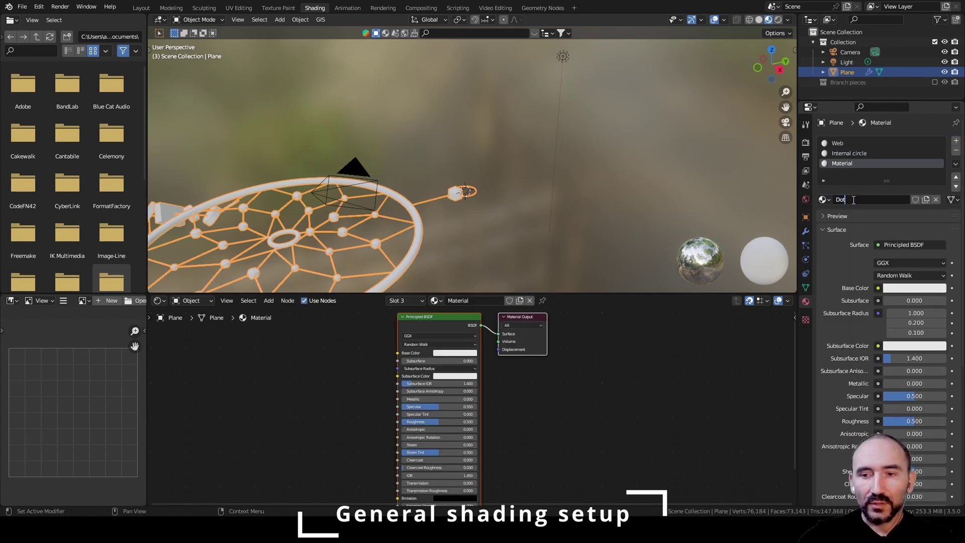
pyautogui.doubleClick(852, 200)
pyautogui.write('Dots')
pyautogui.press('Return')
pyautogui.hotkey('ctrl', 's')
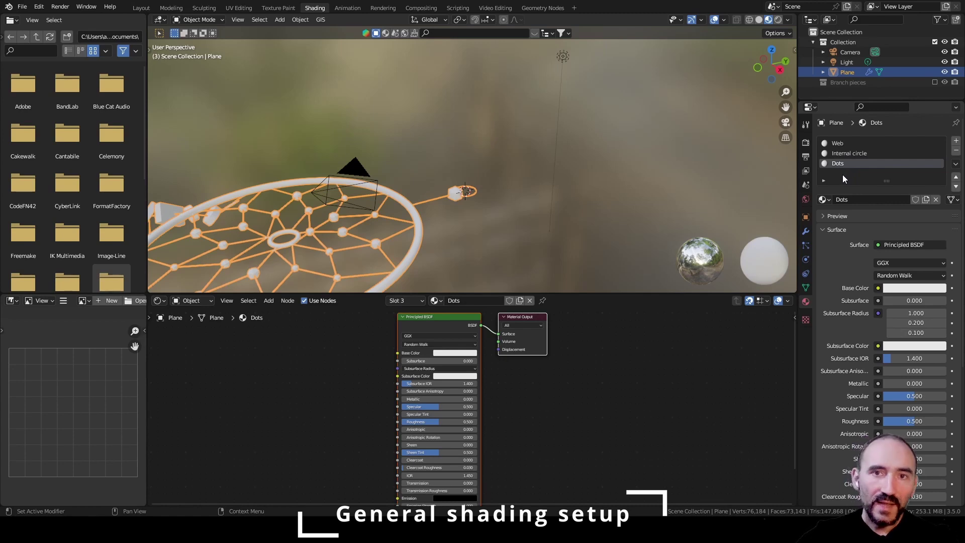
# Add a slot with a new material named Branches, and another slot that uses the existing Feather material
pyautogui.click(956, 141)
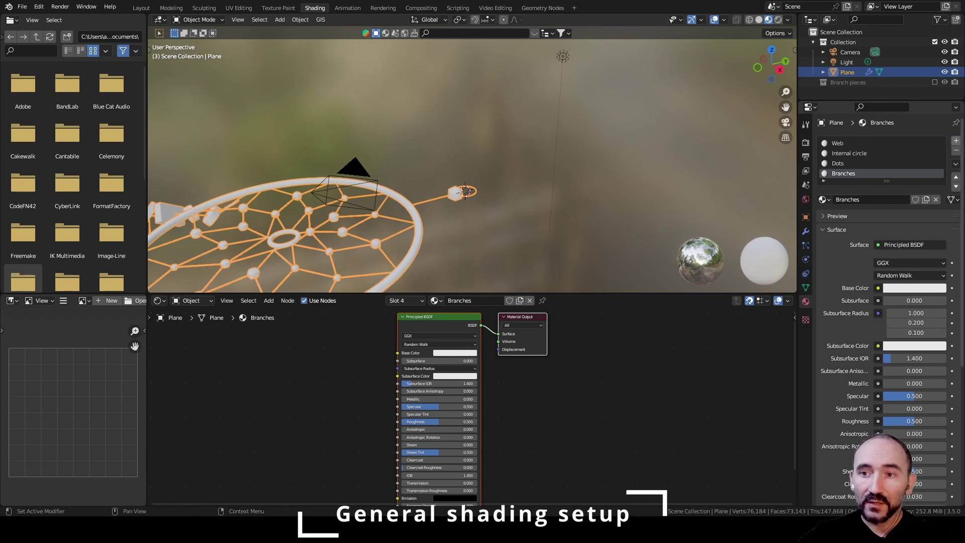
pyautogui.click(955, 141)
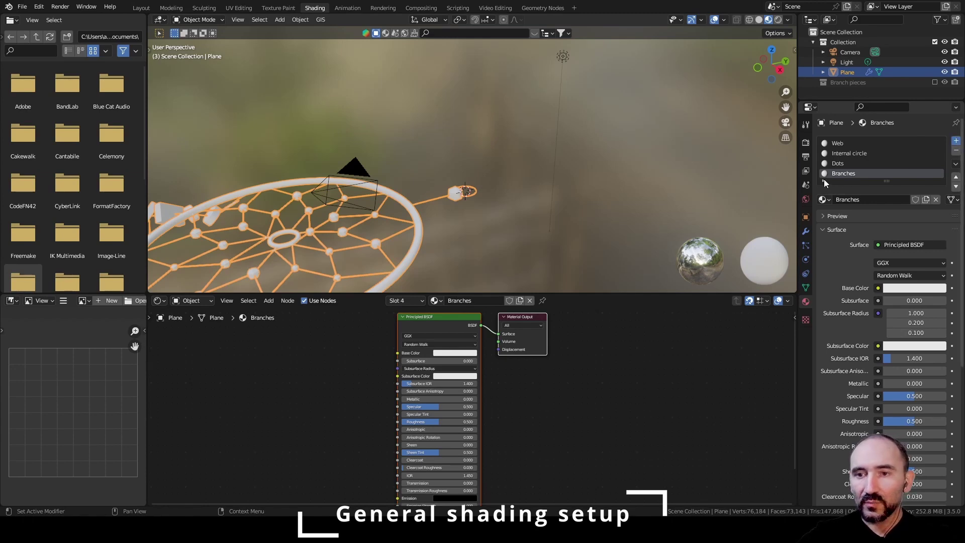
pyautogui.click(956, 140)
pyautogui.click(822, 203)
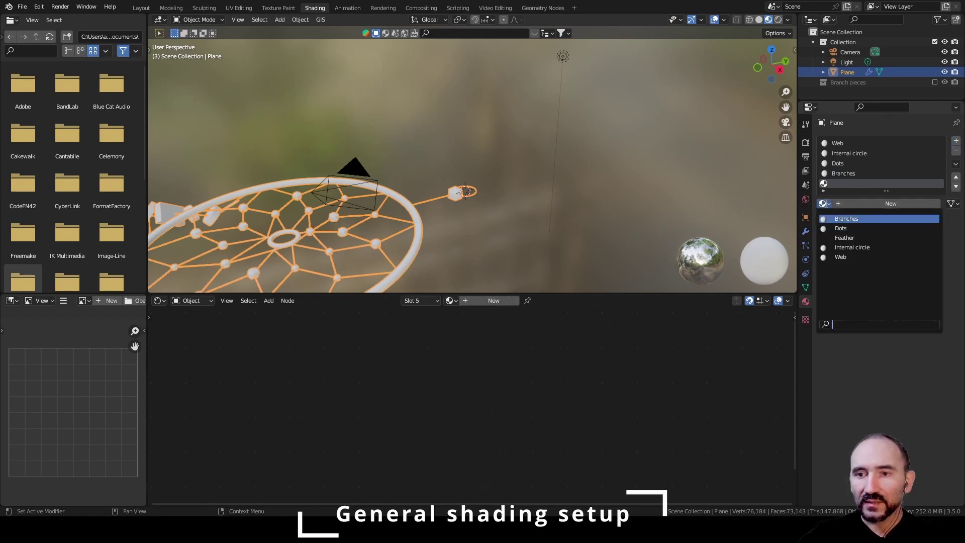
pyautogui.click(855, 238)
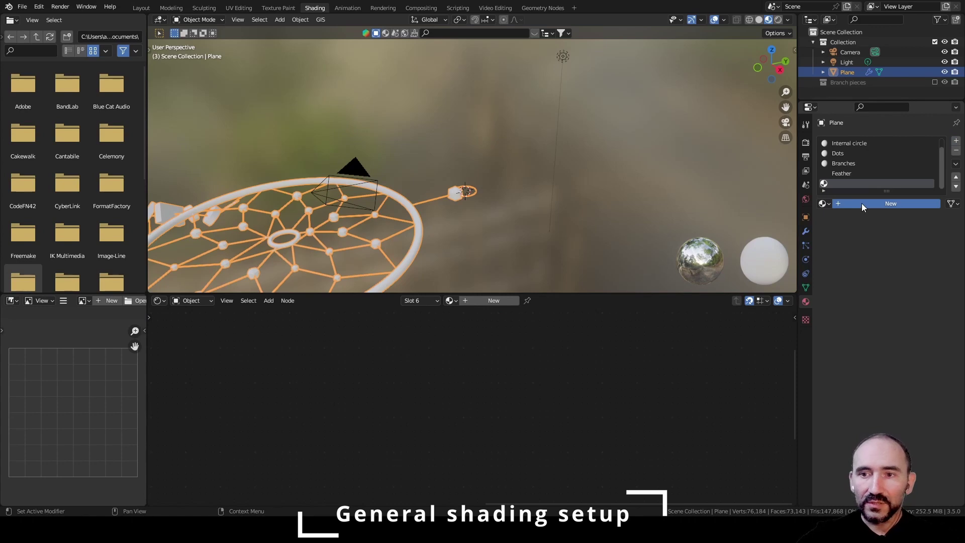
# Create a material named Feather base in the sixth material slot and deselect the dreamcatcher
pyautogui.click(861, 203)
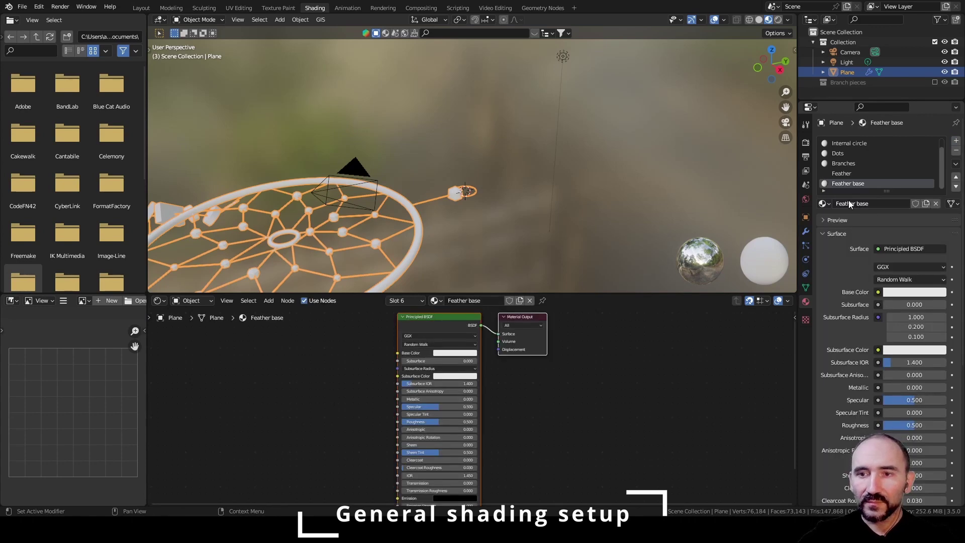
pyautogui.click(525, 174)
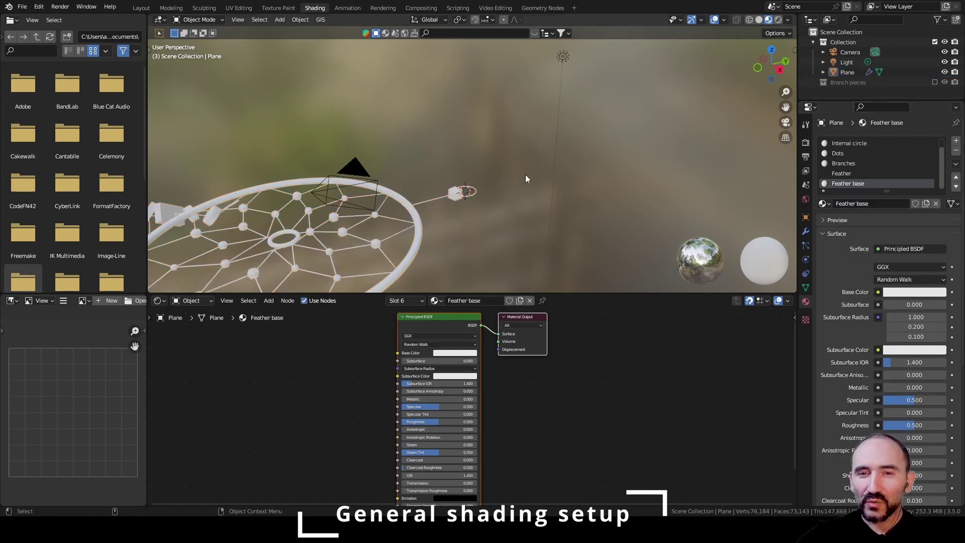
pyautogui.scroll(5, 523, 184)
pyautogui.keyDown('shift'); pyautogui.moveTo(489, 199); pyautogui.dragTo(540, 176, button='middle'); pyautogui.keyUp('shift')
pyautogui.scroll(3, 501, 131)
pyautogui.scroll(-3, 540, 176)
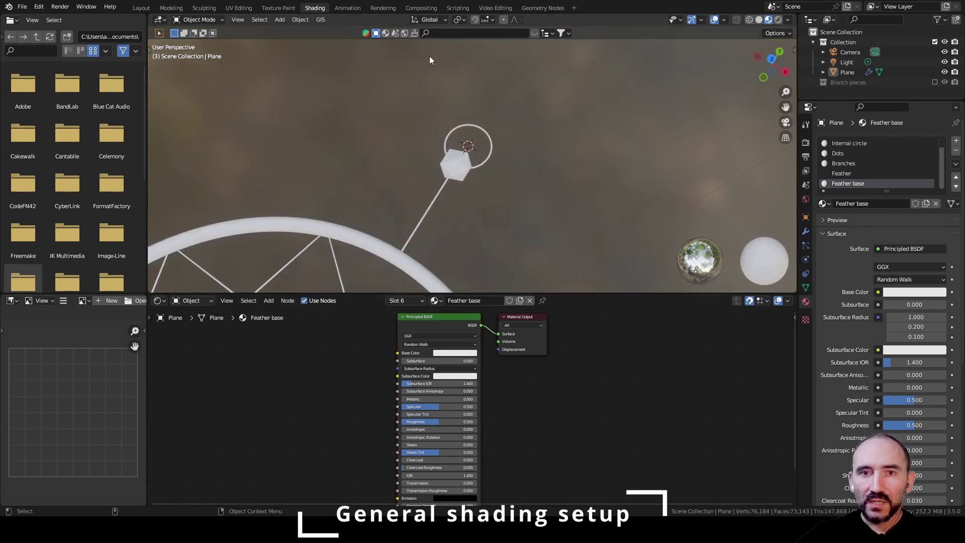
# Switch to the Geometry Nodes workspace, locate the UVmap node in the Branch profile frame, and save the file
pyautogui.click(543, 8)
pyautogui.scroll(5, 553, 345)
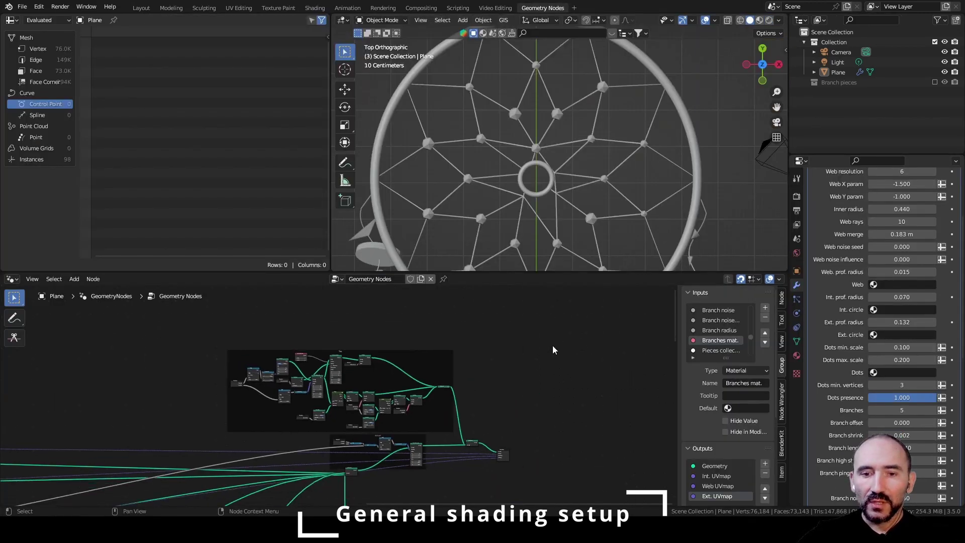
pyautogui.scroll(4, 359, 399)
pyautogui.moveTo(436, 395); pyautogui.dragTo(234, 435, button='middle')
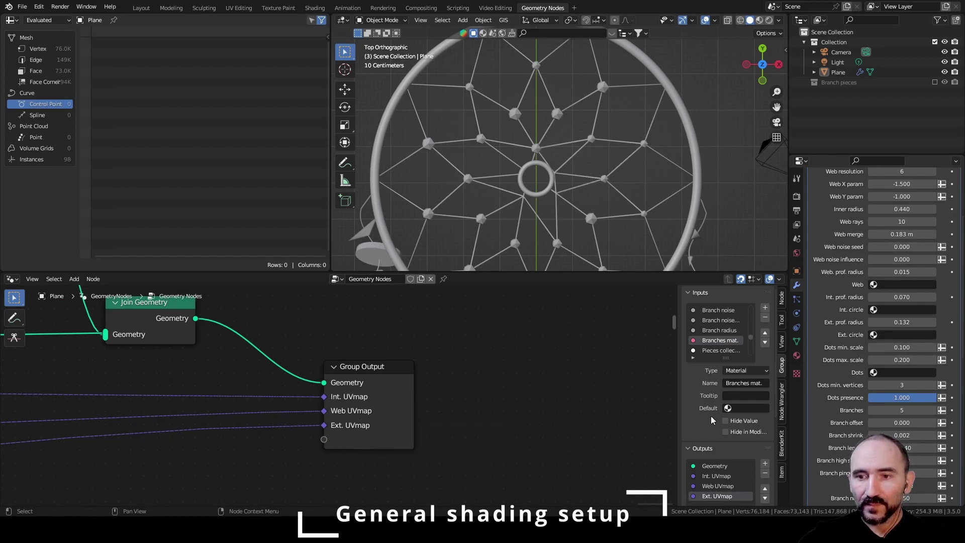
pyautogui.scroll(-10, 851, 398)
pyautogui.scroll(-4, 462, 397)
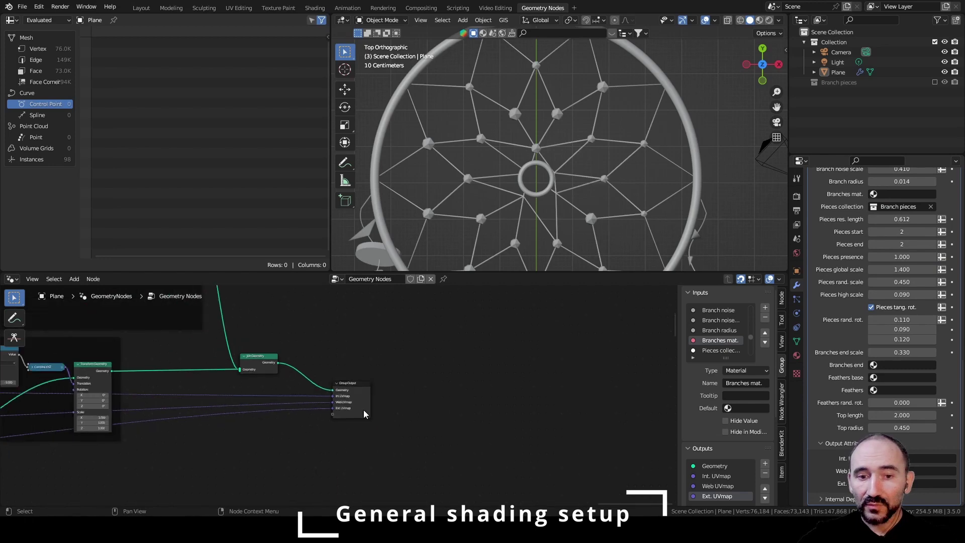
pyautogui.moveTo(229, 429); pyautogui.dragTo(332, 390, button='middle')
pyautogui.moveTo(143, 441); pyautogui.dragTo(583, 420, button='middle')
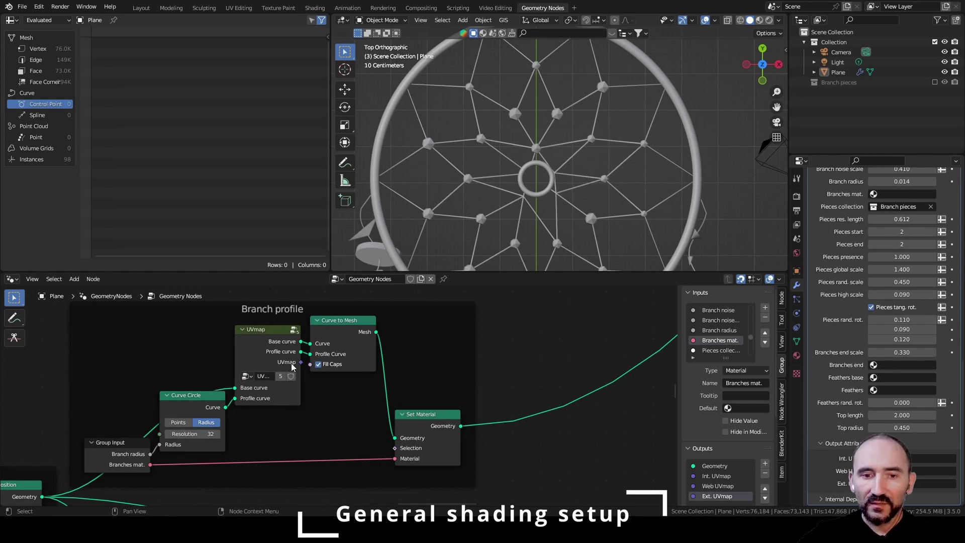
pyautogui.scroll(-3, 348, 363)
pyautogui.hotkey('ctrl', 's')
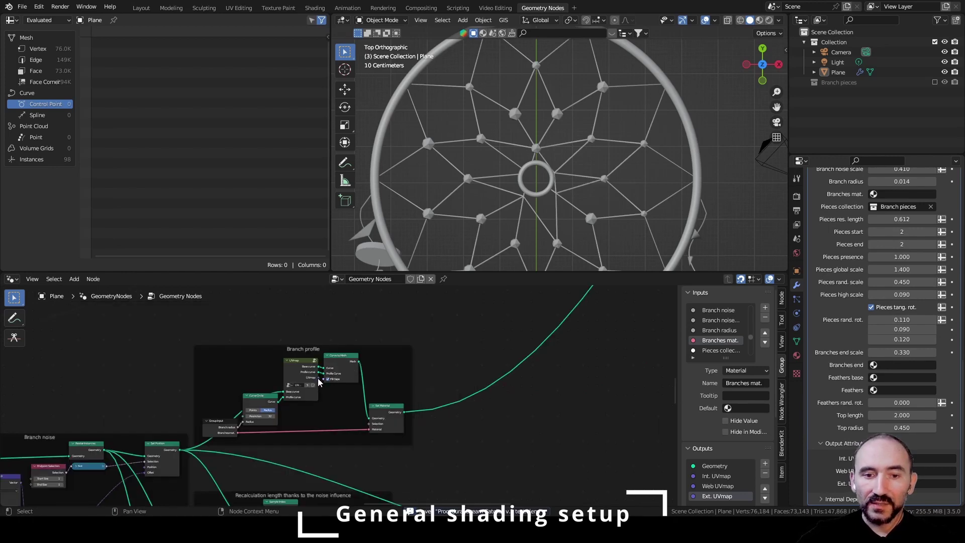
# Extend a link from the Branch profile's UVmap output to a reroute point and move that point near the Group Output node
pyautogui.moveTo(318, 378); pyautogui.dragTo(512, 315)
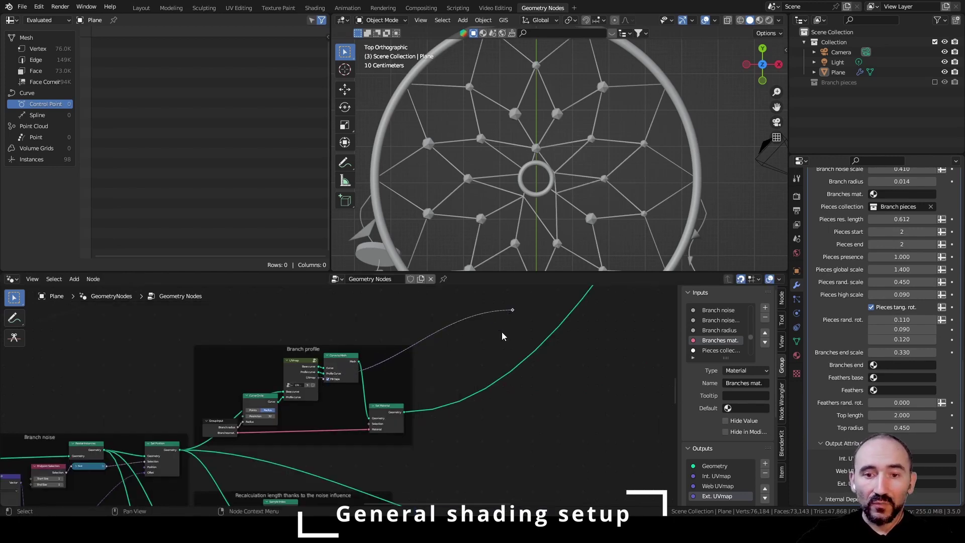
pyautogui.scroll(-15, 506, 330)
pyautogui.moveTo(472, 358); pyautogui.dragTo(387, 427, button='middle')
pyautogui.scroll(-2, 387, 402)
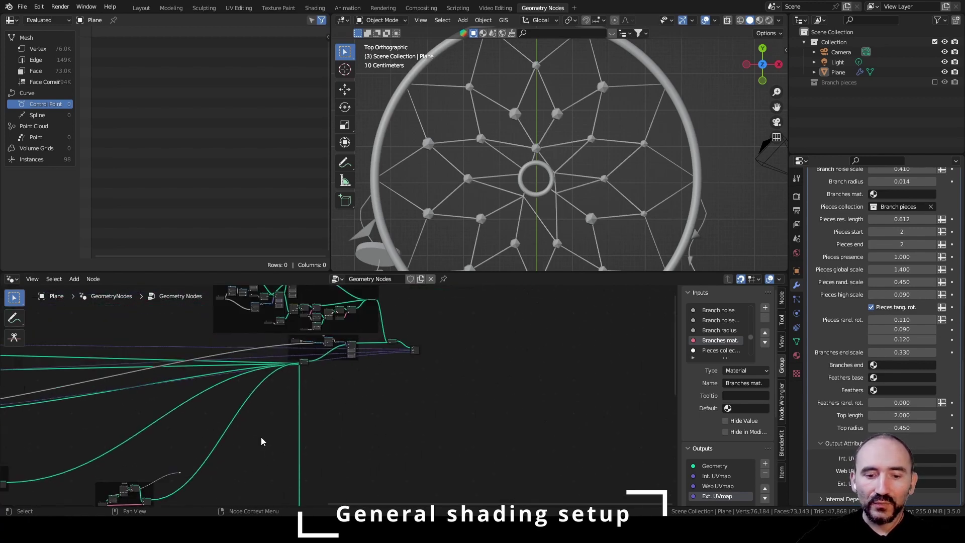
pyautogui.press('g')
pyautogui.click(483, 323)
# Connect the branch UV reroute point to the empty socket of the Group Output node
pyautogui.moveTo(430, 360); pyautogui.dragTo(380, 340, button='middle')
pyautogui.scroll(8, 363, 413)
pyautogui.scroll(8, 372, 349)
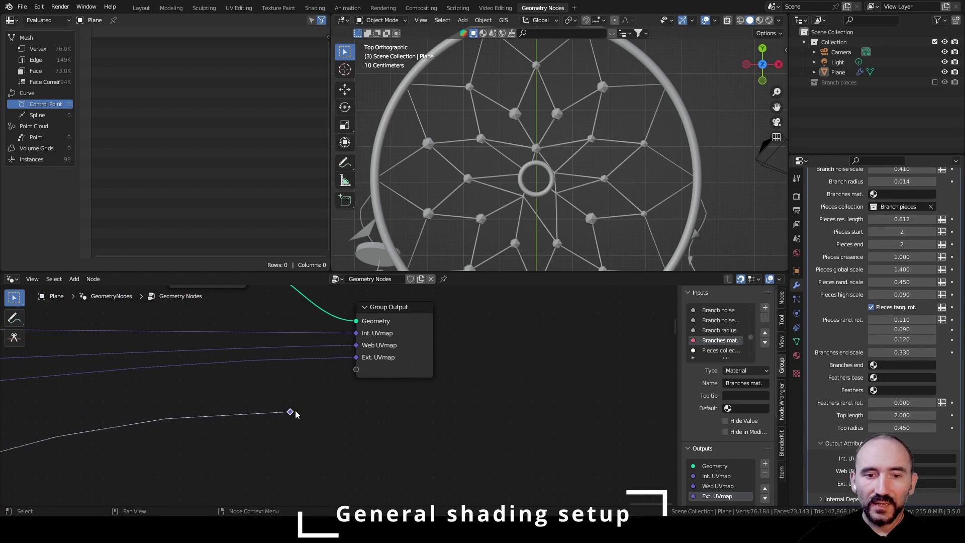
pyautogui.moveTo(295, 411); pyautogui.dragTo(355, 371)
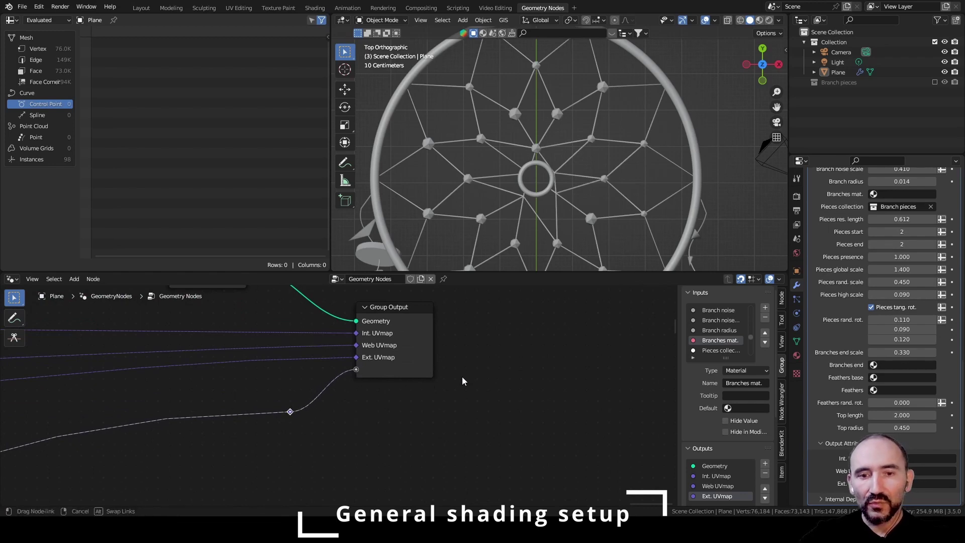
pyautogui.moveTo(461, 381); pyautogui.dragTo(461, 381)
# Name the new group output Branches UVMap and dissolve the reroute point on its link
pyautogui.scroll(-5, 729, 402)
pyautogui.click(745, 418)
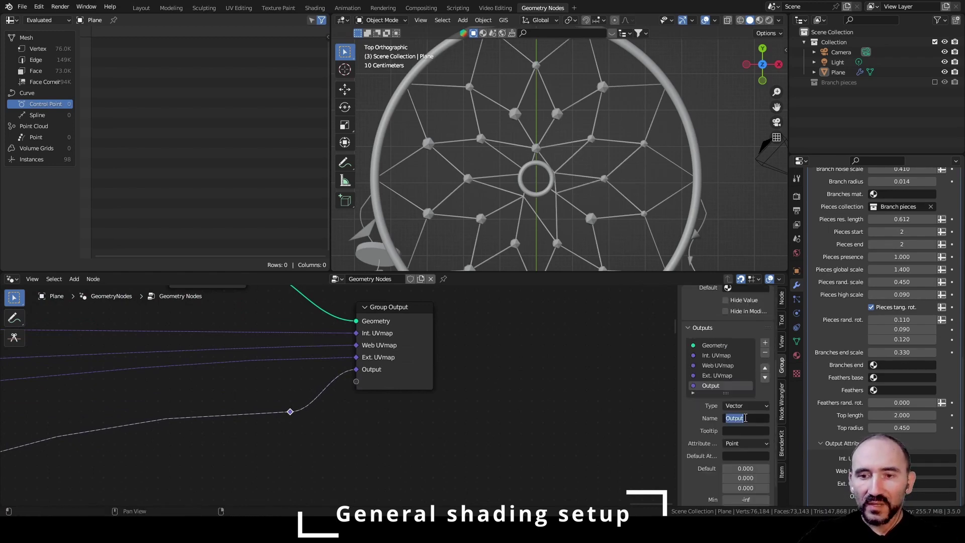
pyautogui.write('Branches UV')
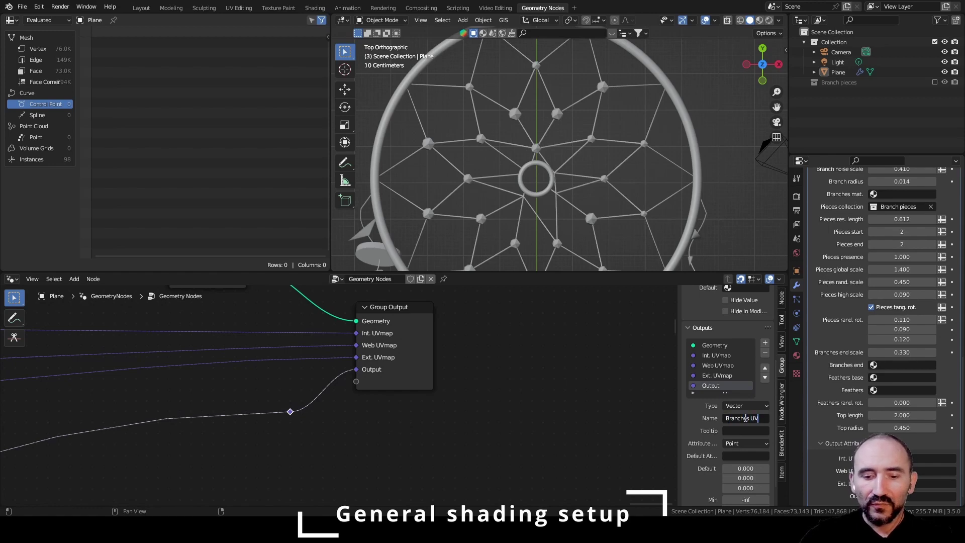
pyautogui.write('Map')
pyautogui.press('Return')
pyautogui.hotkey('ctrl', 'x')
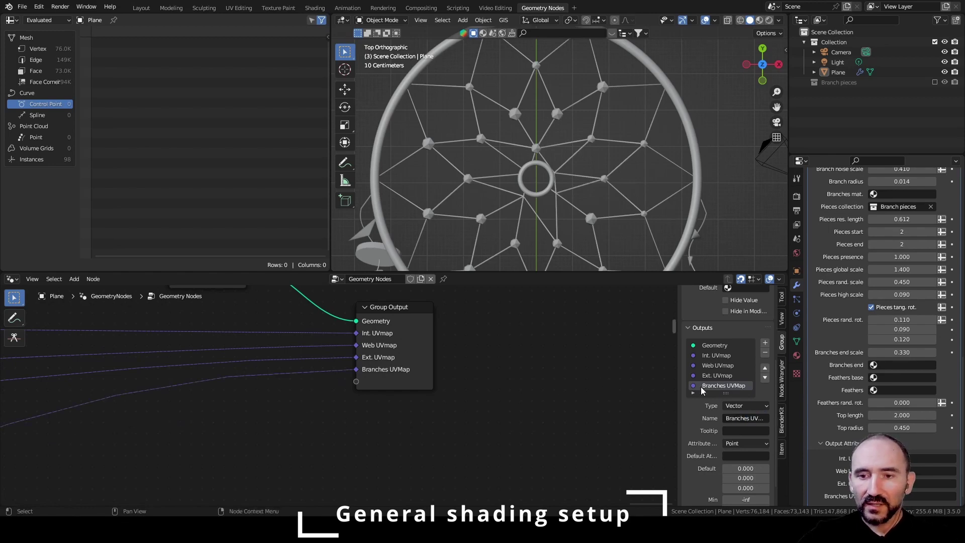
# Set the modifier's output attribute for the branches UV map to UVMapBranch
pyautogui.click(930, 496)
pyautogui.write('UVMap')
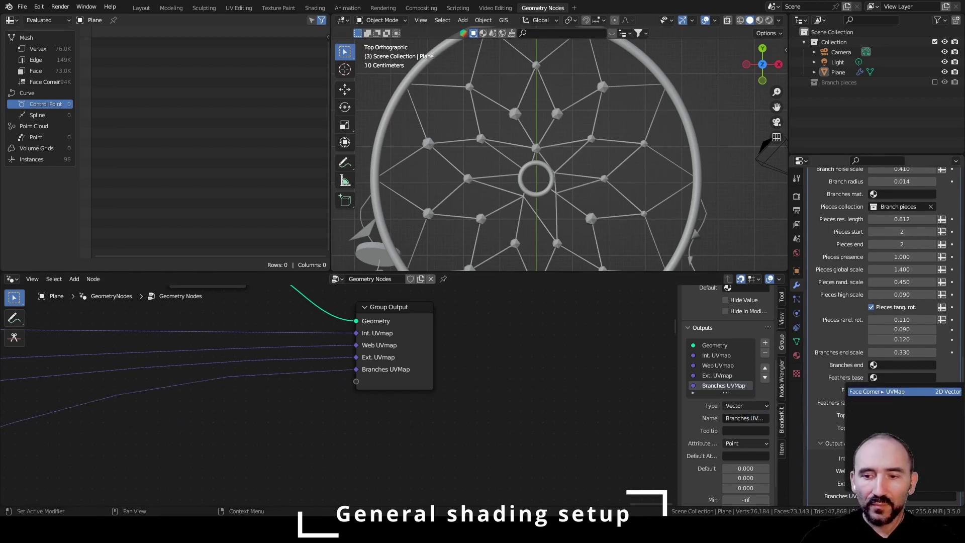
pyautogui.write('Branches')
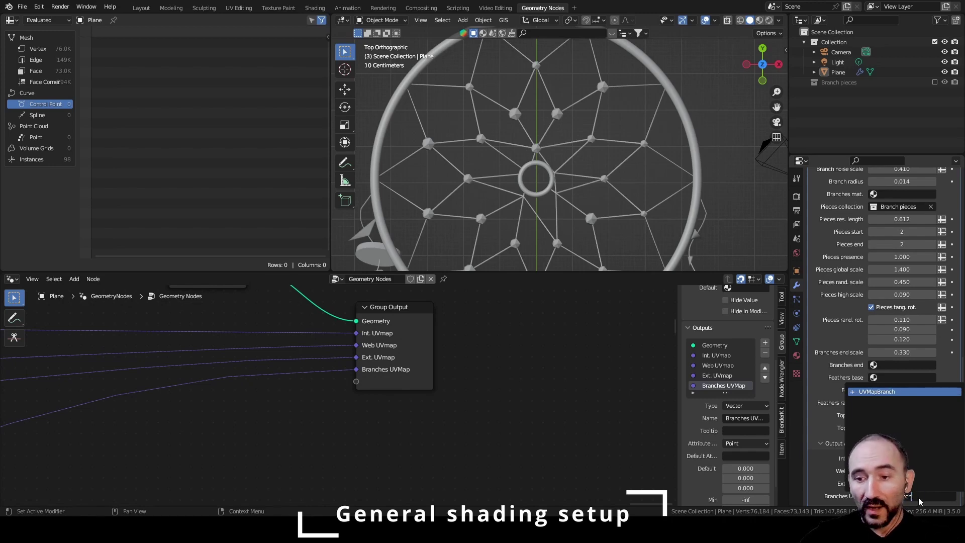
pyautogui.press('Return')
# Rename the branches group output as Branch UVMap and save the file
pyautogui.click(745, 418)
pyautogui.click(746, 418)
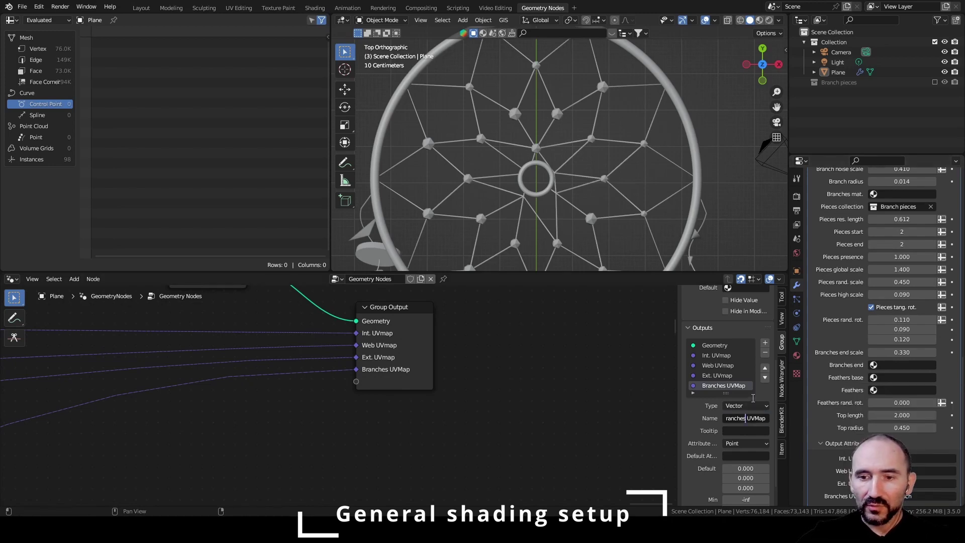
pyautogui.press('BackSpace')
pyautogui.press('BackSpace')
pyautogui.press('Return')
pyautogui.hotkey('ctrl', 's')
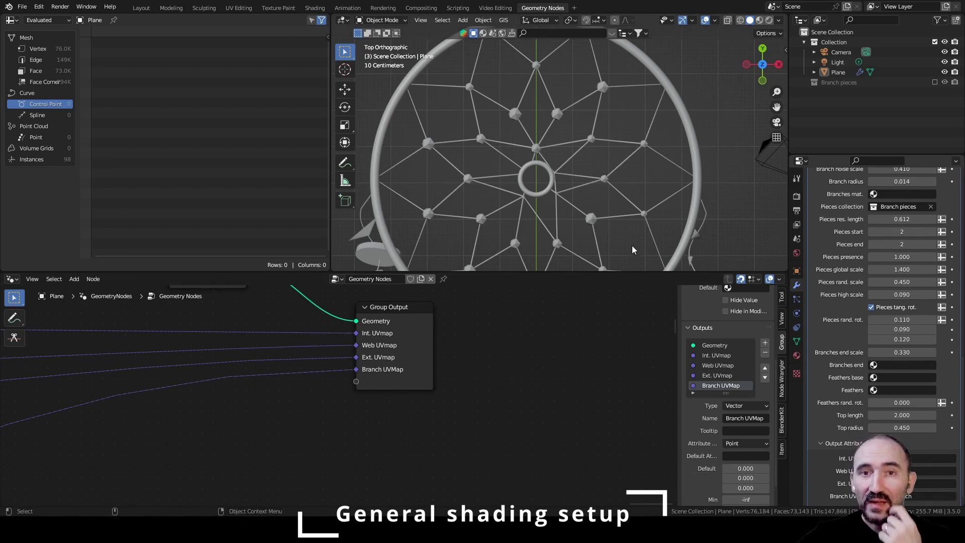
pyautogui.scroll(-4, 577, 127)
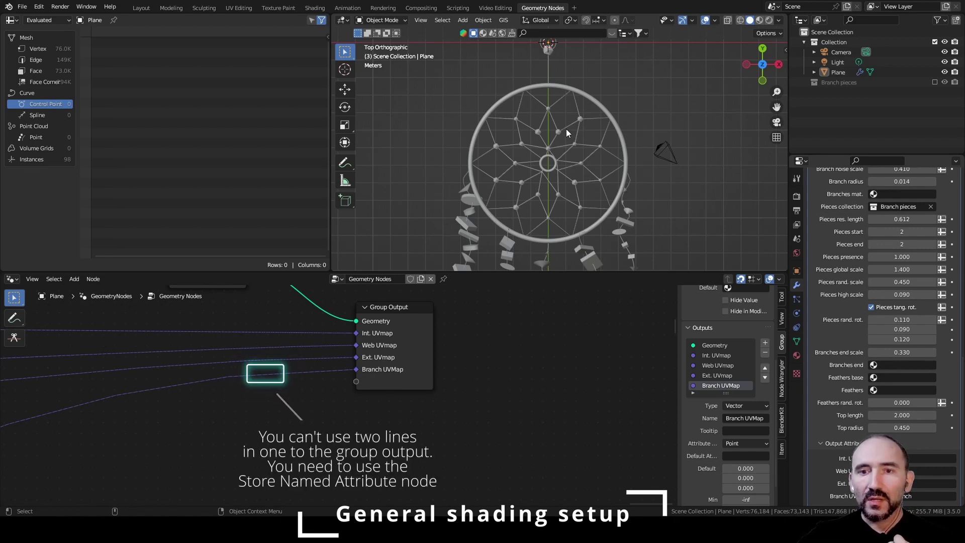
pyautogui.scroll(2, 566, 132)
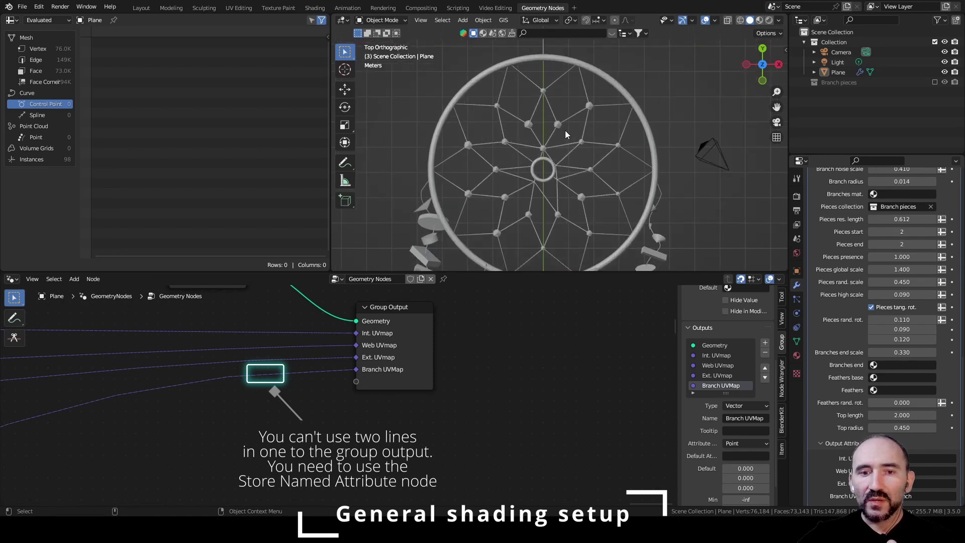
pyautogui.scroll(-3, 564, 130)
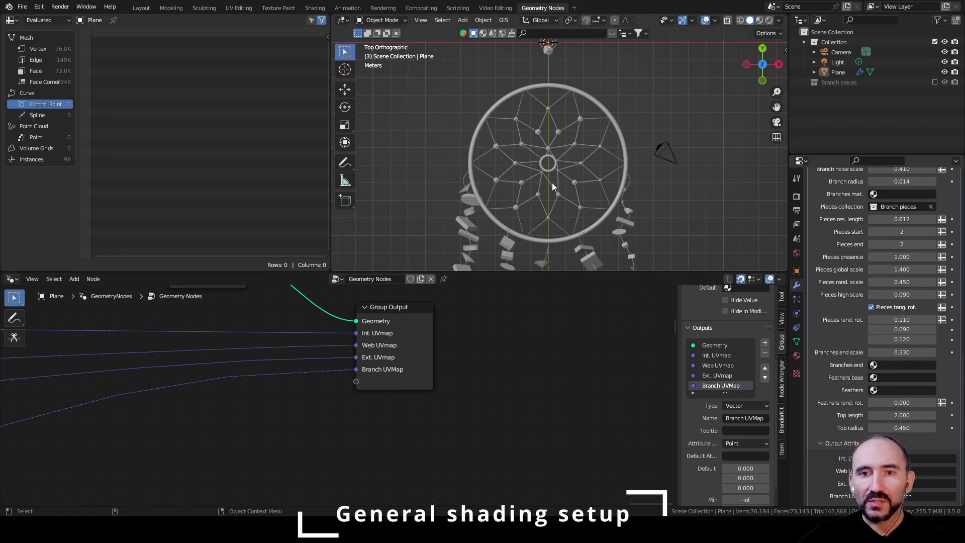
# Examine the dreamcatcher's hanging branches, web and top thread closely in the viewport
pyautogui.scroll(6, 575, 139)
pyautogui.scroll(5, 577, 200)
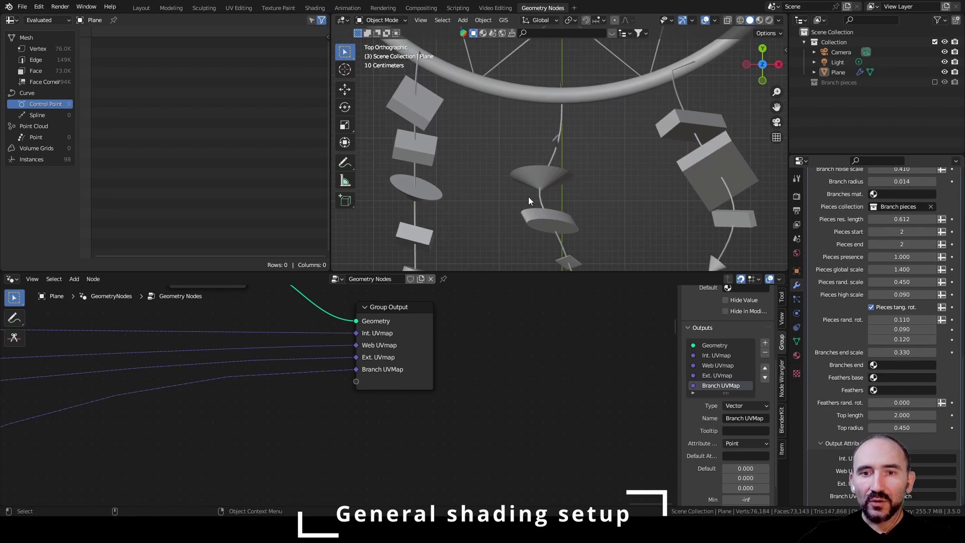
pyautogui.scroll(-7, 527, 175)
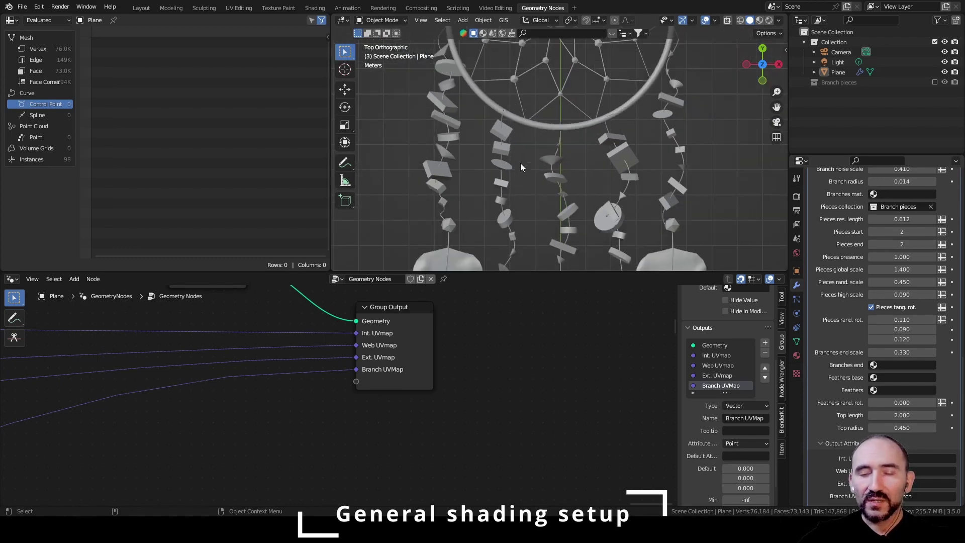
pyautogui.scroll(-1, 563, 140)
pyautogui.keyDown('shift'); pyautogui.moveTo(565, 86); pyautogui.dragTo(562, 165, button='middle'); pyautogui.keyUp('shift')
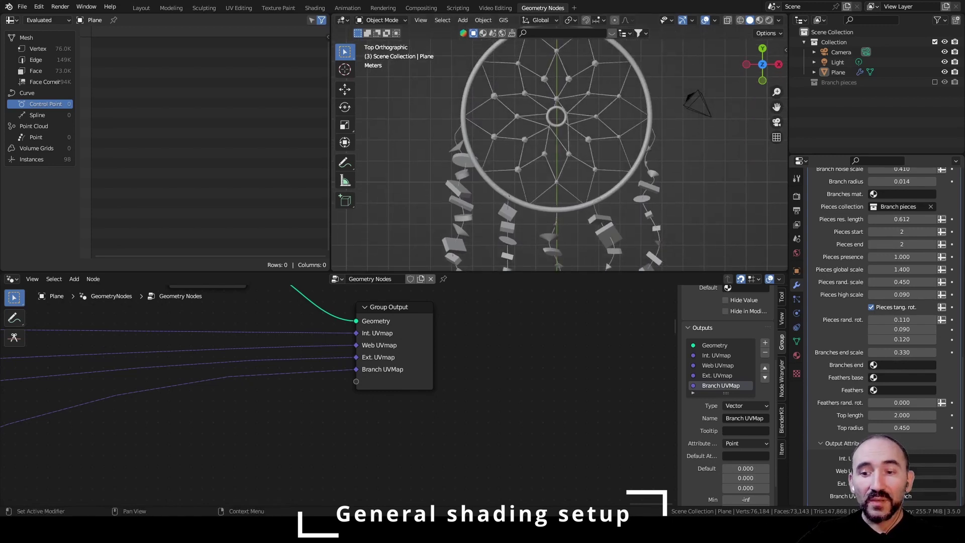
pyautogui.keyDown('shift'); pyautogui.moveTo(593, 104); pyautogui.dragTo(583, 249, button='middle'); pyautogui.keyUp('shift')
pyautogui.scroll(8, 569, 168)
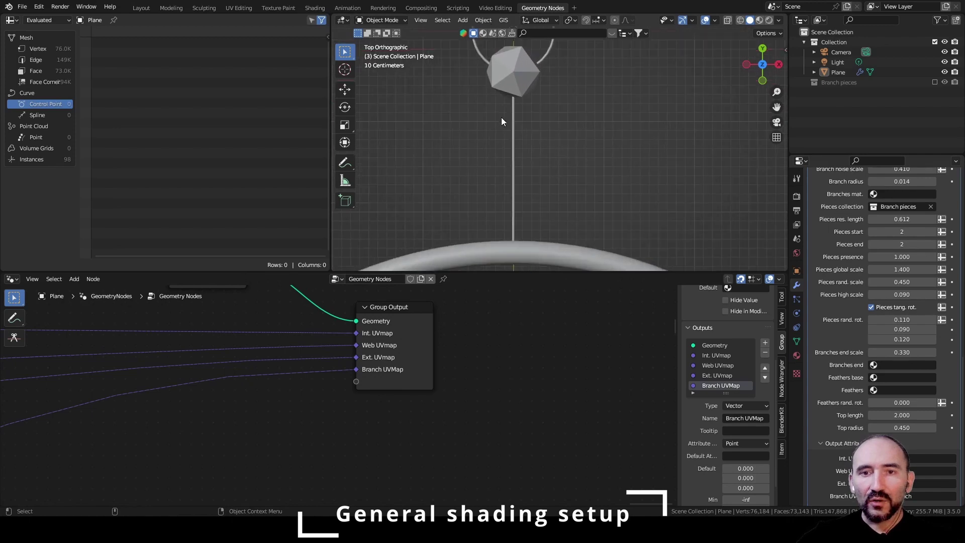
pyautogui.keyDown('shift'); pyautogui.moveTo(509, 91); pyautogui.dragTo(542, 123, button='middle'); pyautogui.keyUp('shift')
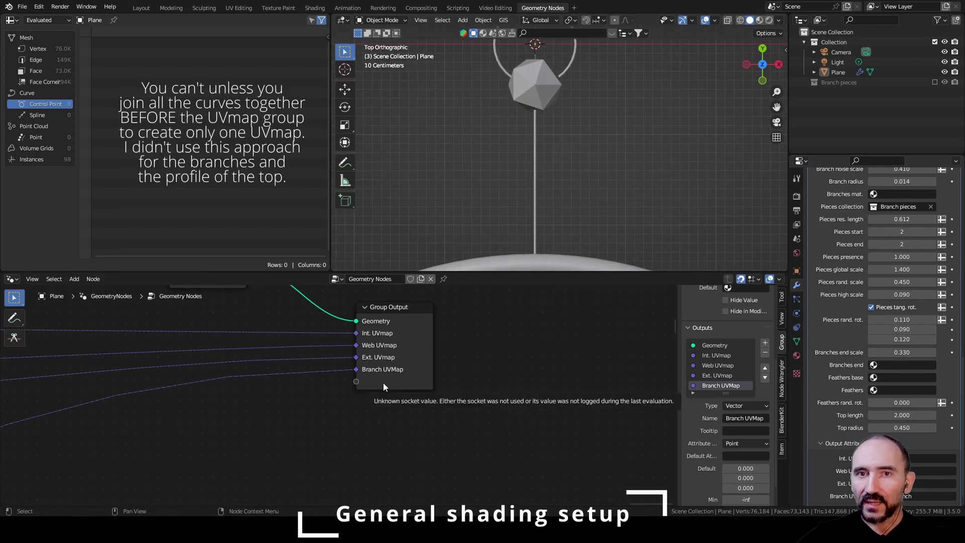
# Review the UVmap and Curve to Mesh nodes of the top, and the UV map sockets of the Group Output
pyautogui.scroll(-10, 383, 382)
pyautogui.moveTo(367, 336); pyautogui.dragTo(539, 402, button='middle')
pyautogui.scroll(8, 539, 402)
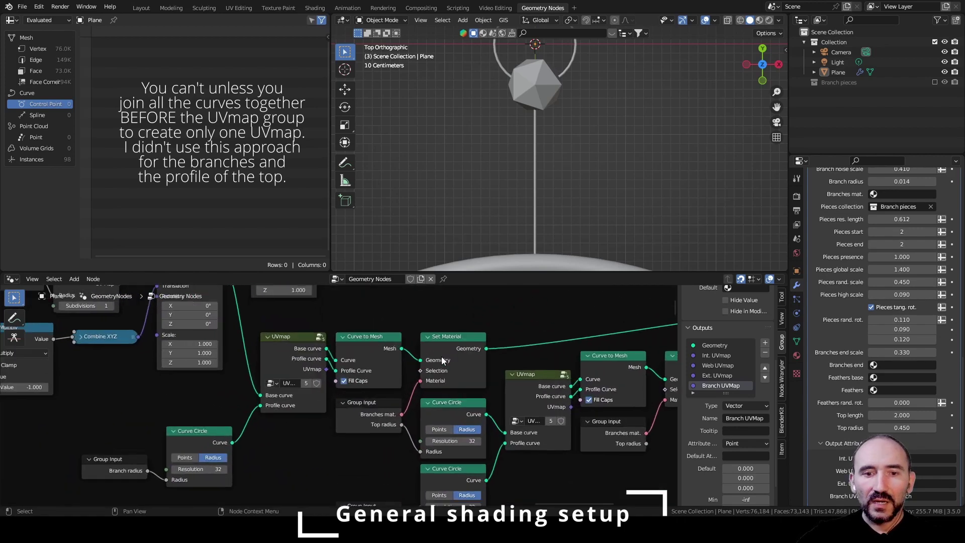
pyautogui.scroll(1, 308, 363)
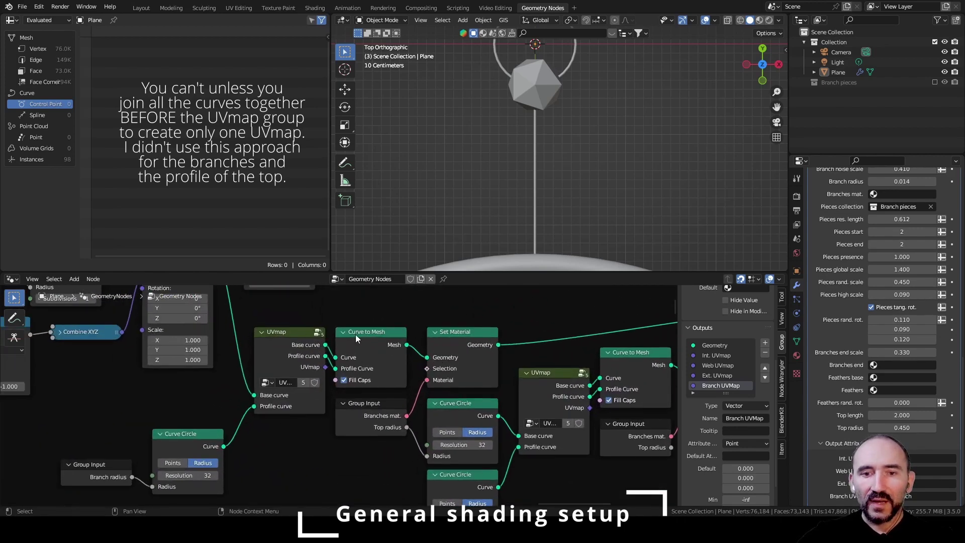
pyautogui.scroll(-4, 261, 361)
pyautogui.moveTo(261, 361); pyautogui.dragTo(367, 428, button='middle')
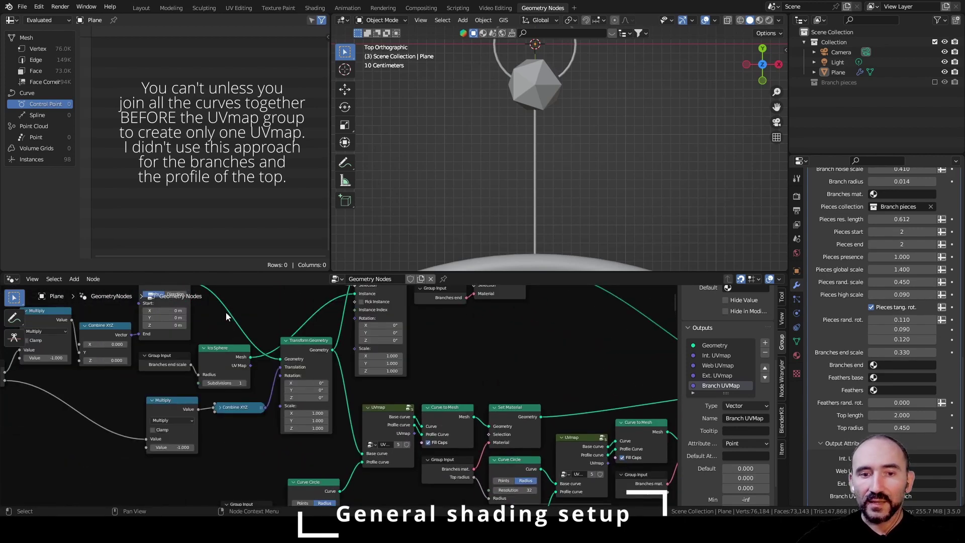
pyautogui.scroll(3, 319, 375)
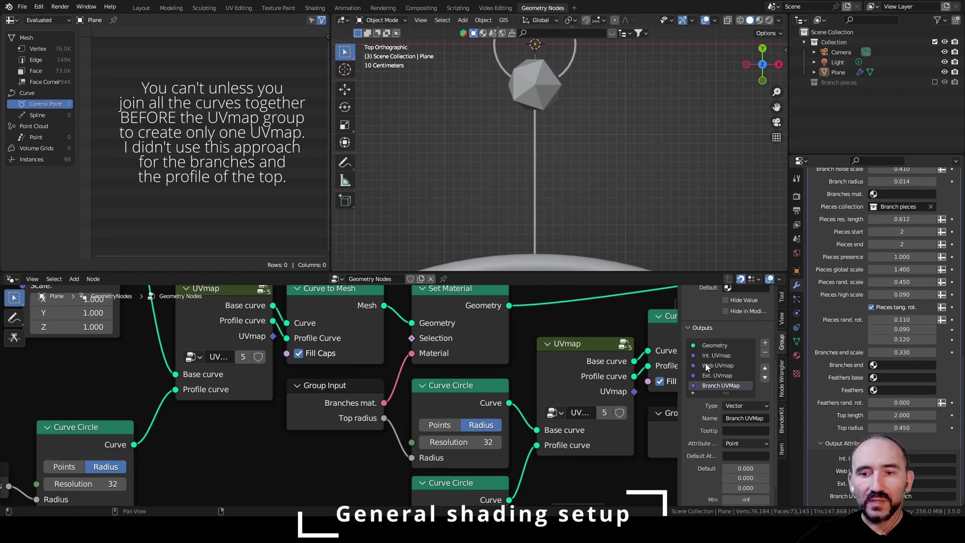
pyautogui.scroll(-5, 532, 420)
pyautogui.moveTo(528, 405); pyautogui.dragTo(255, 403, button='middle')
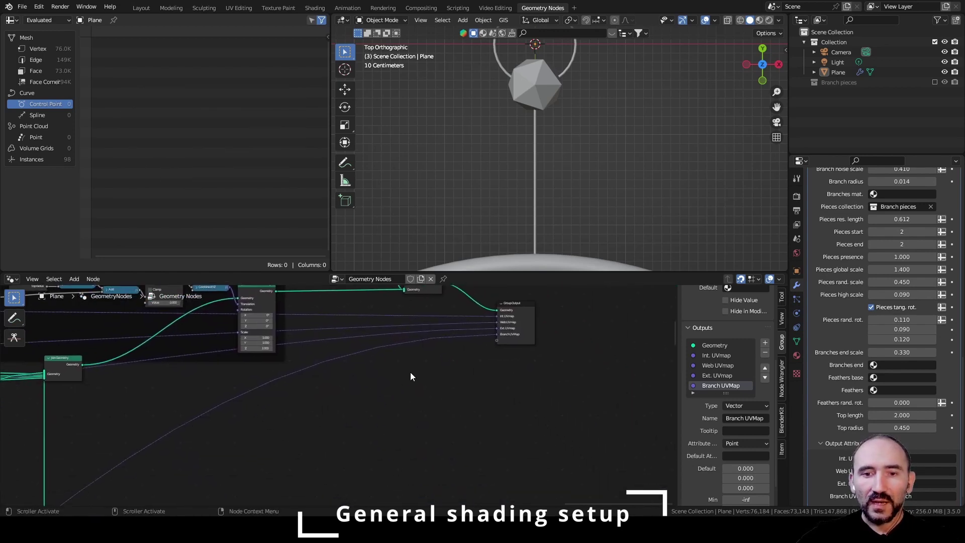
pyautogui.scroll(2, 472, 348)
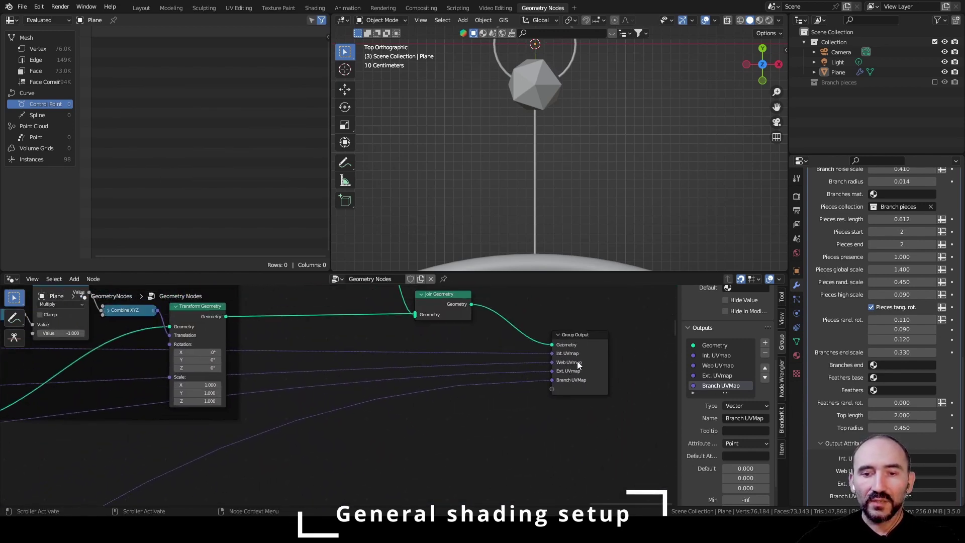
pyautogui.moveTo(580, 380)
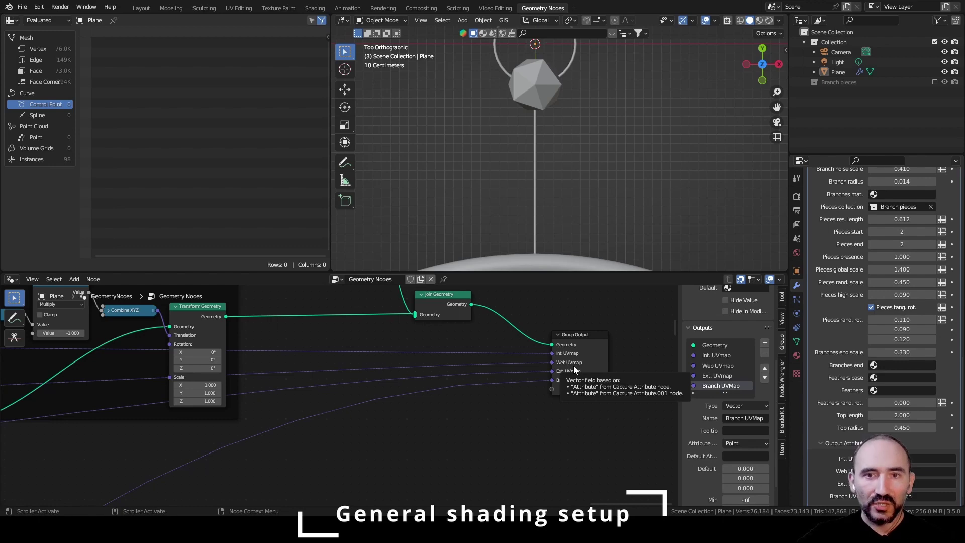
pyautogui.scroll(-3, 522, 367)
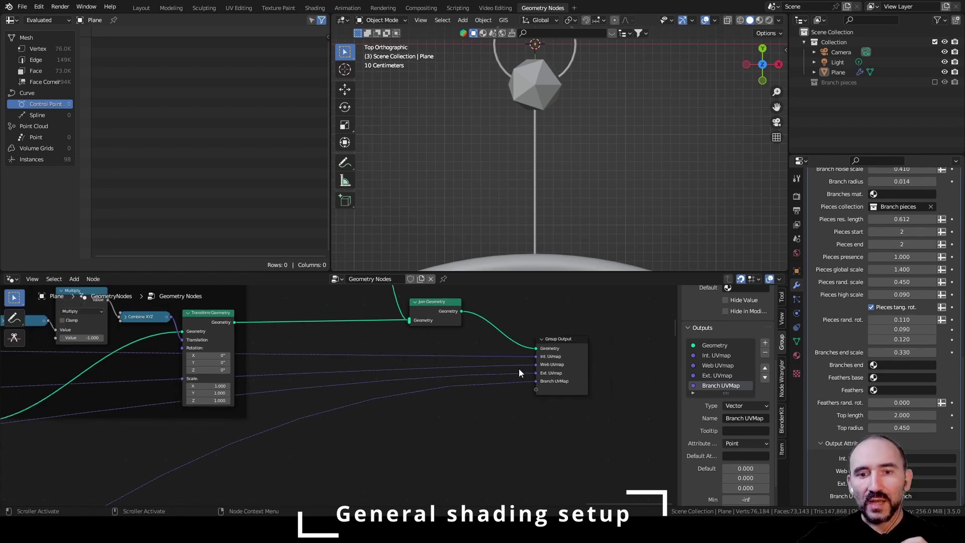
# Add a Store Named Attribute node above the top's Curve to Mesh node and feed the Mesh output into its Geometry input
pyautogui.moveTo(192, 391); pyautogui.dragTo(432, 458, button='middle')
pyautogui.moveTo(295, 319); pyautogui.dragTo(331, 383, button='middle')
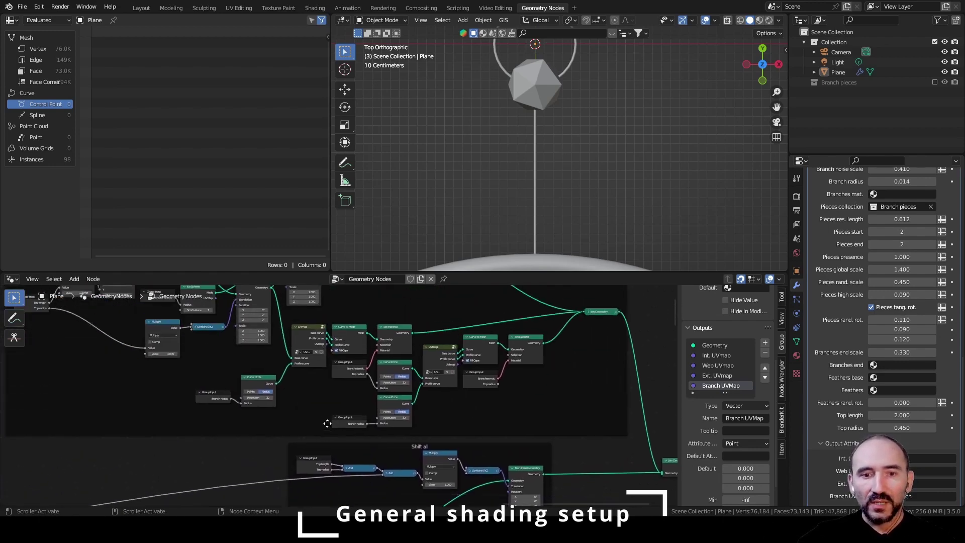
pyautogui.scroll(8, 328, 347)
pyautogui.moveTo(322, 311); pyautogui.dragTo(334, 423, button='middle')
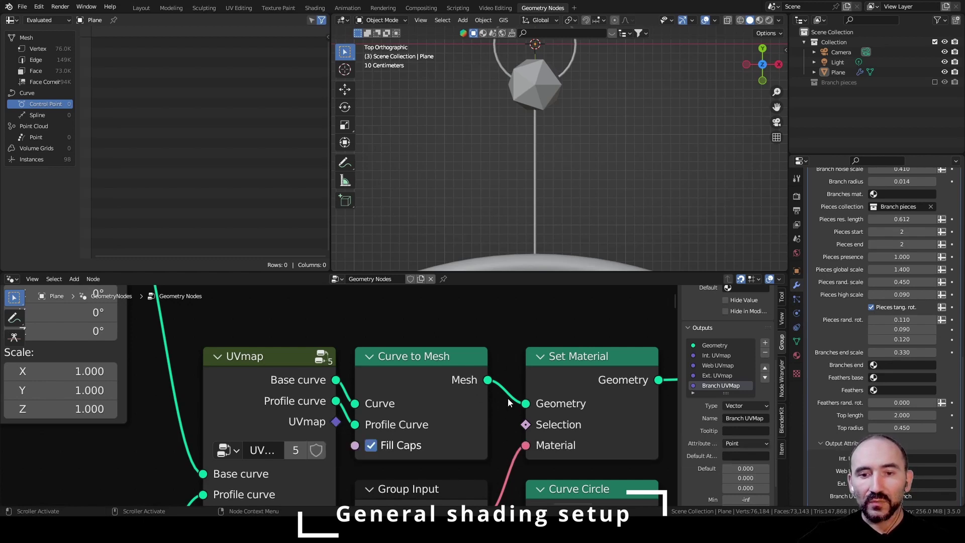
pyautogui.scroll(-2, 315, 405)
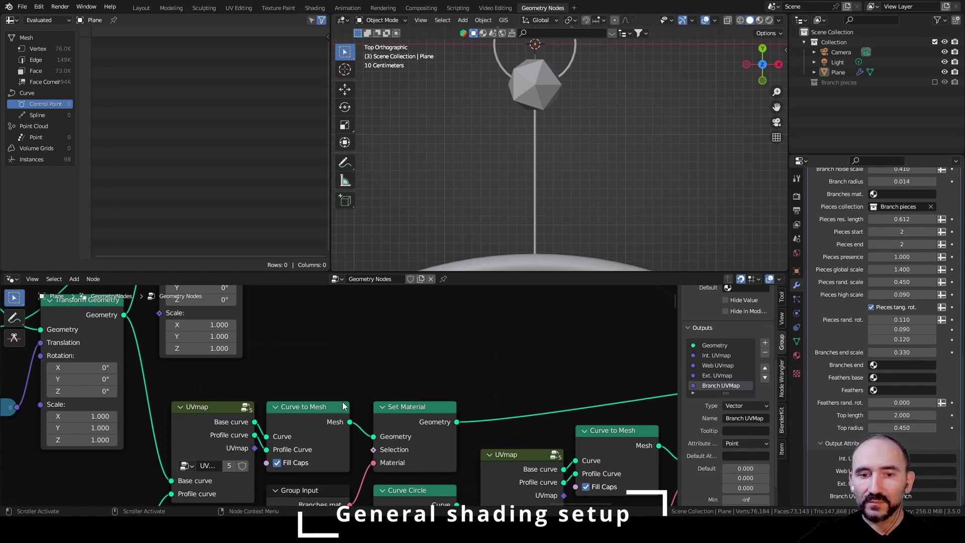
pyautogui.scroll(-2, 354, 405)
pyautogui.press('F3')
pyautogui.write('store')
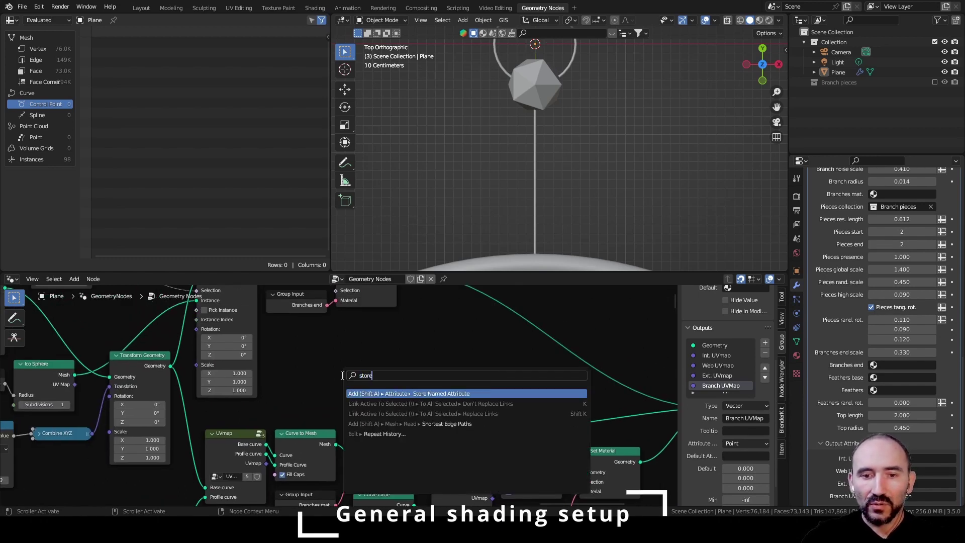
pyautogui.press('Return')
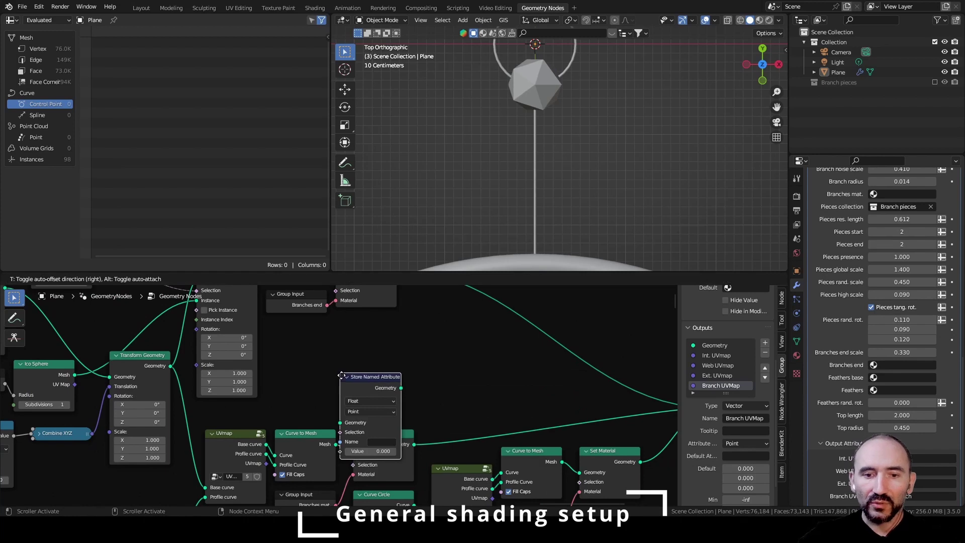
pyautogui.click(332, 337)
pyautogui.moveTo(336, 444); pyautogui.dragTo(330, 379)
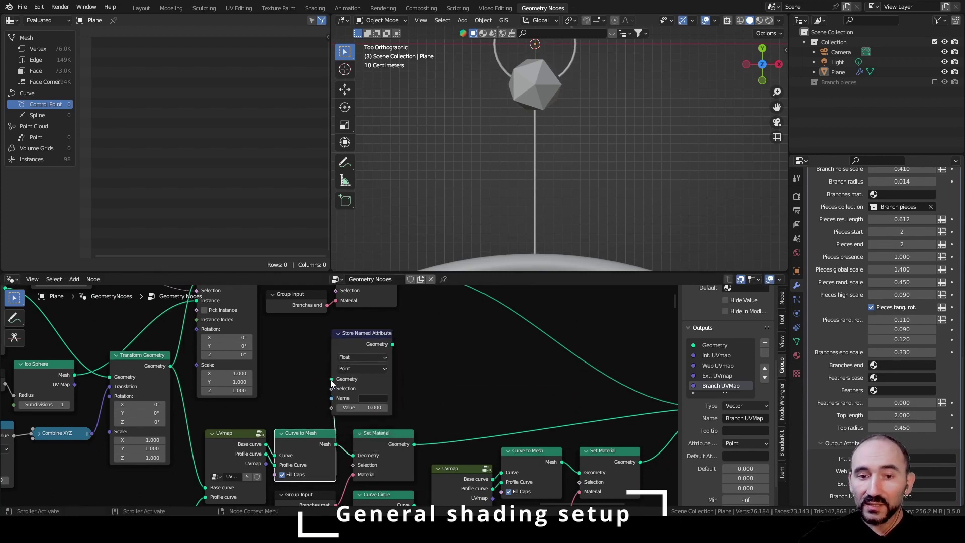
# Set the Store Named Attribute node's data type to Vector and connect the UVmap group's UVmap output to its Value input
pyautogui.click(361, 357)
pyautogui.click(354, 399)
pyautogui.moveTo(267, 463); pyautogui.dragTo(331, 407)
pyautogui.click(371, 397)
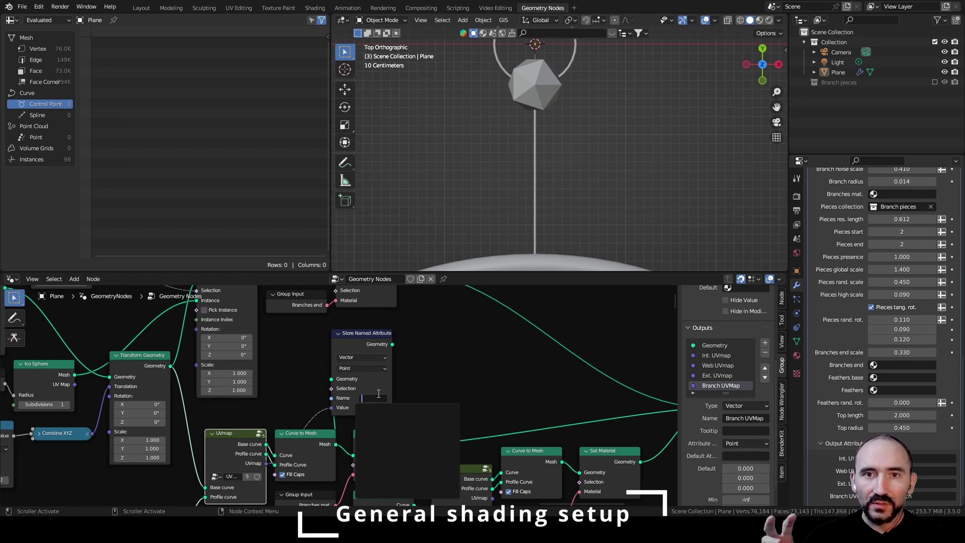
pyautogui.click(430, 362)
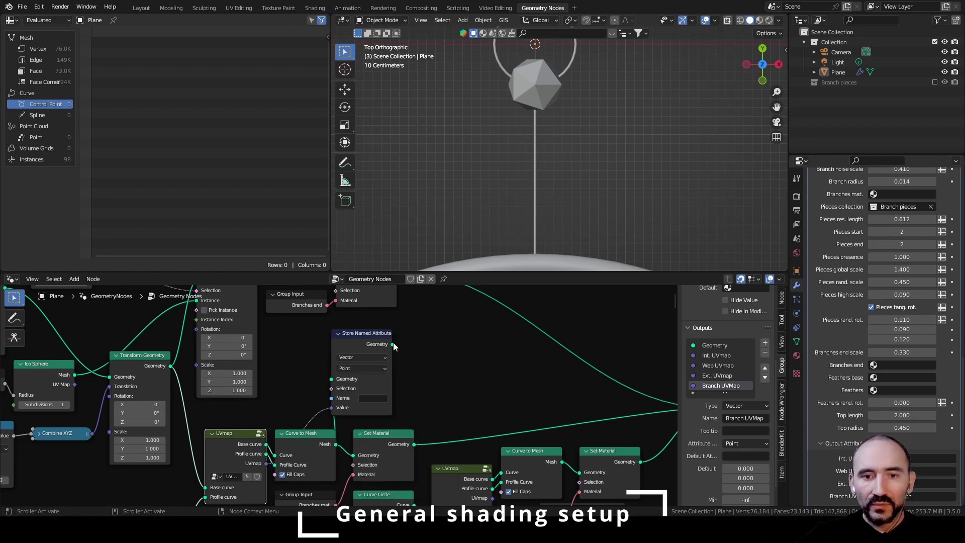
pyautogui.moveTo(393, 344); pyautogui.dragTo(440, 367)
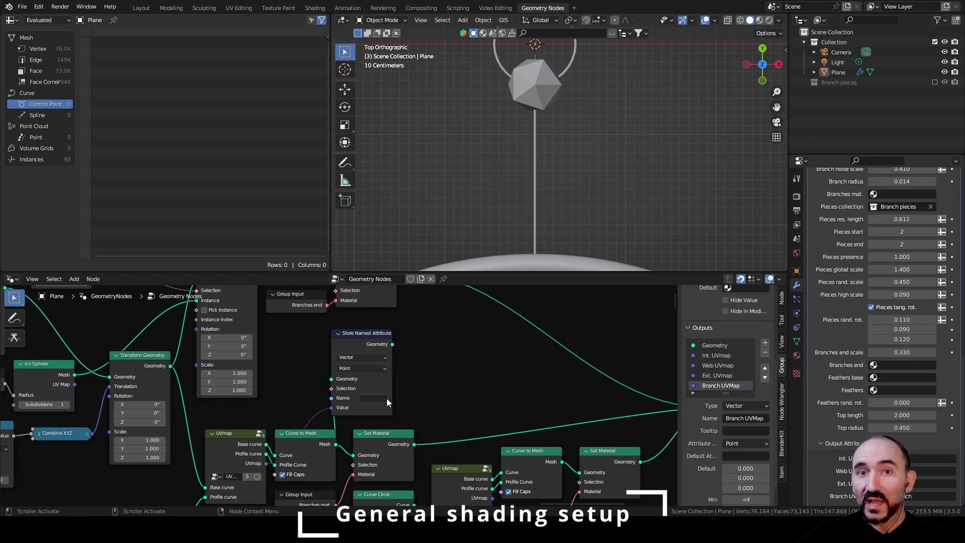
# Delete the Store Named Attribute node and save the file
pyautogui.click(357, 345)
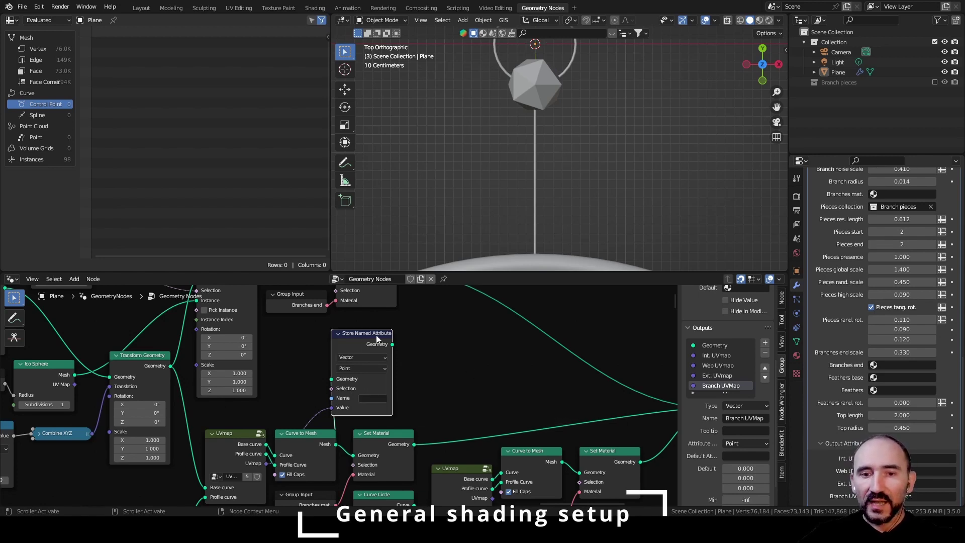
pyautogui.press('x')
pyautogui.scroll(-5, 452, 359)
pyautogui.scroll(6, 525, 394)
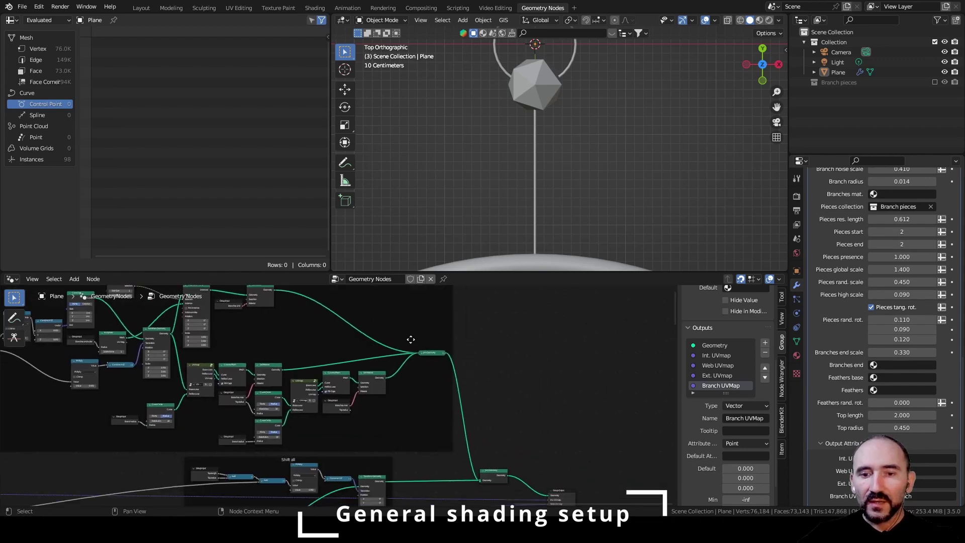
pyautogui.moveTo(430, 384); pyautogui.dragTo(345, 443, button='middle')
pyautogui.hotkey('ctrl', 's')
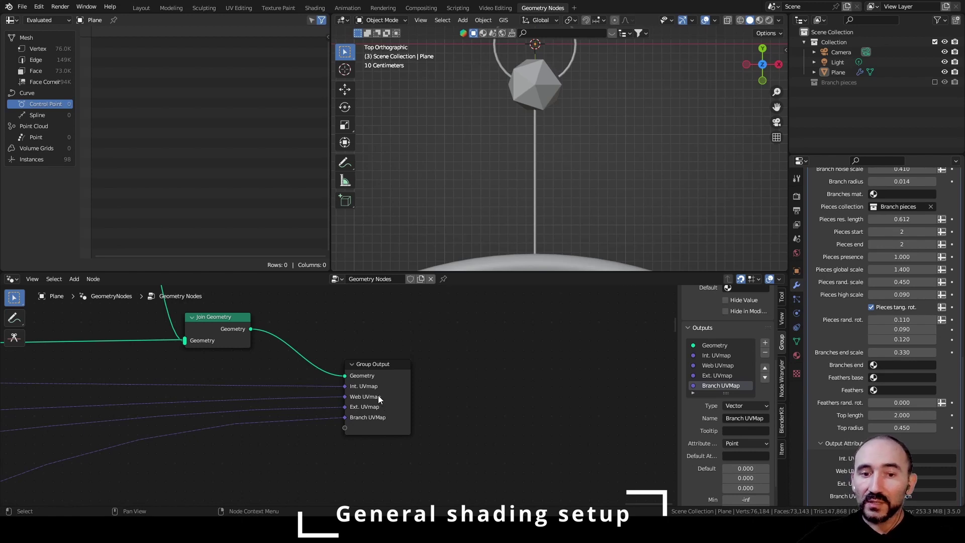
# Assign the Web material to the modifier's Web input and the Internal circle material to its Int. circle input
pyautogui.scroll(12, 877, 252)
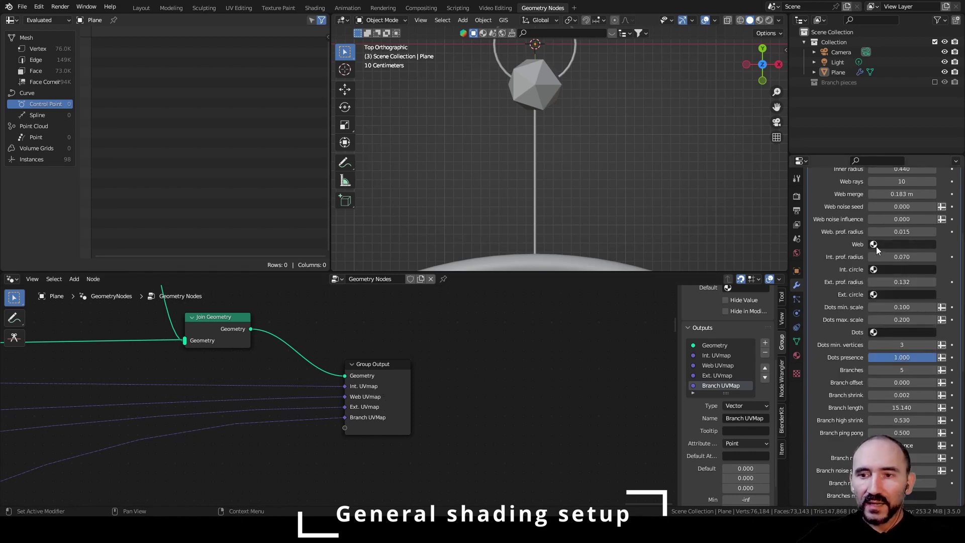
pyautogui.click(877, 246)
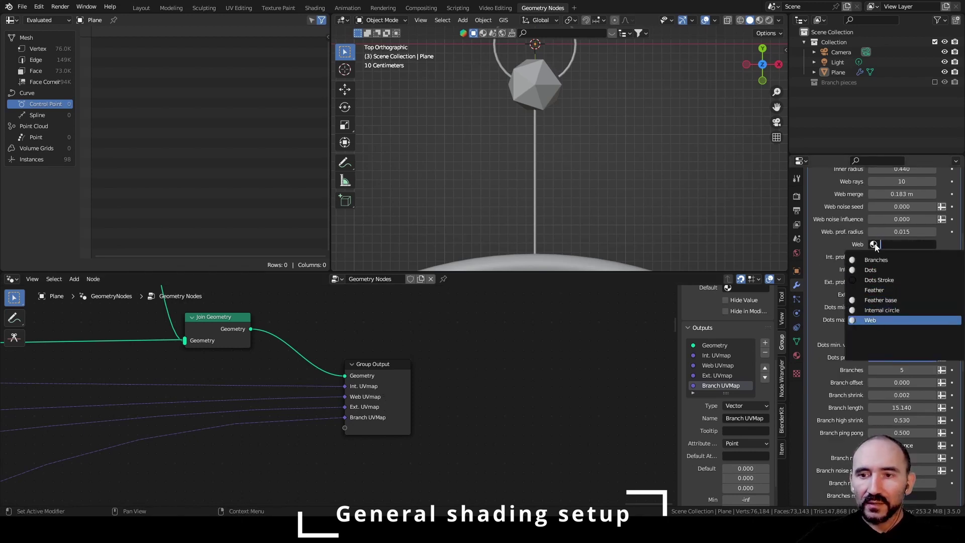
pyautogui.click(874, 319)
pyautogui.click(897, 269)
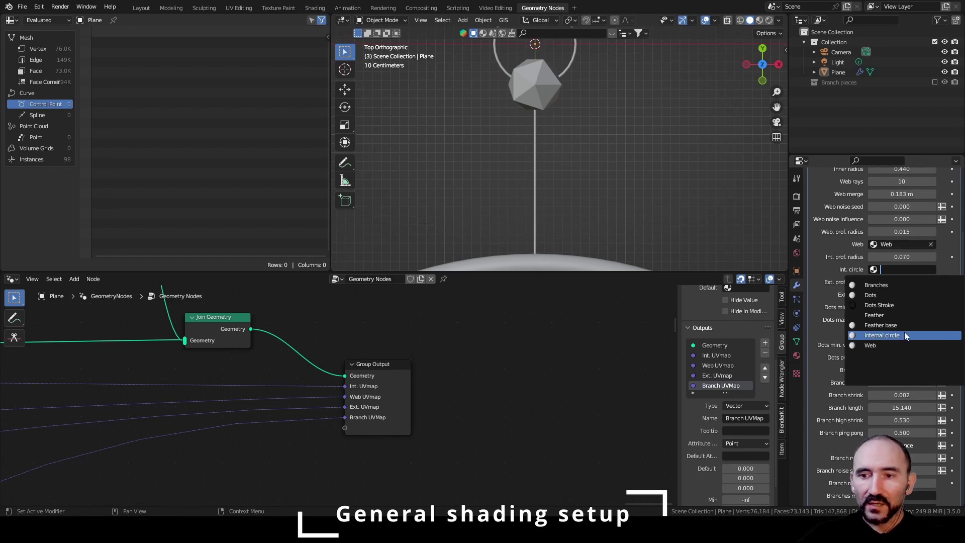
pyautogui.click(902, 333)
# Assign the Branches material to the modifier's Branches mat. input and the Dots material to its Branches end input
pyautogui.click(895, 332)
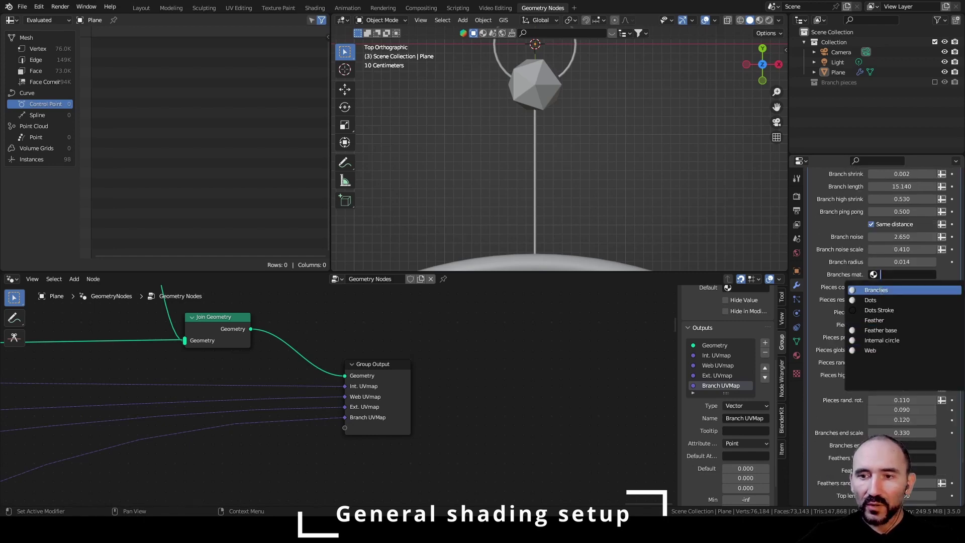
pyautogui.press('Return')
pyautogui.scroll(-5, 872, 433)
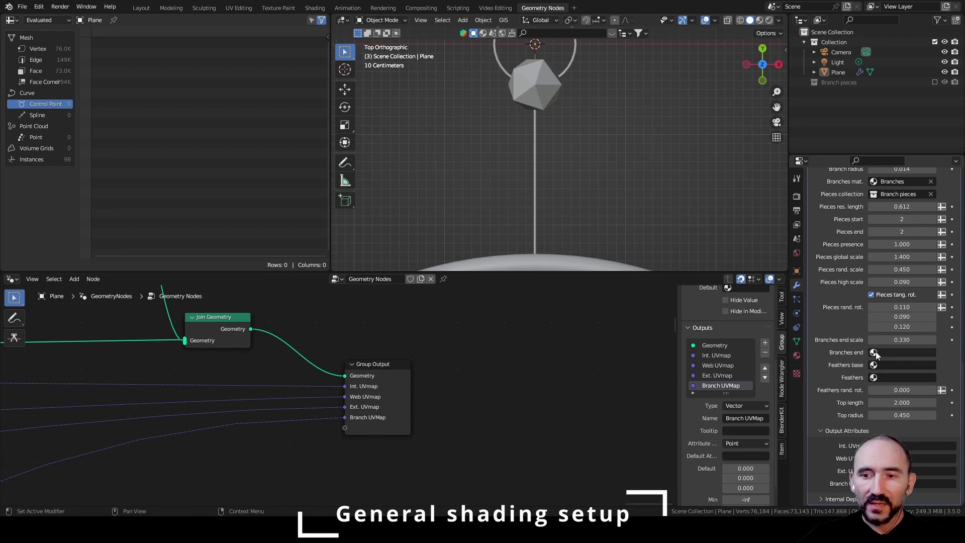
pyautogui.click(875, 353)
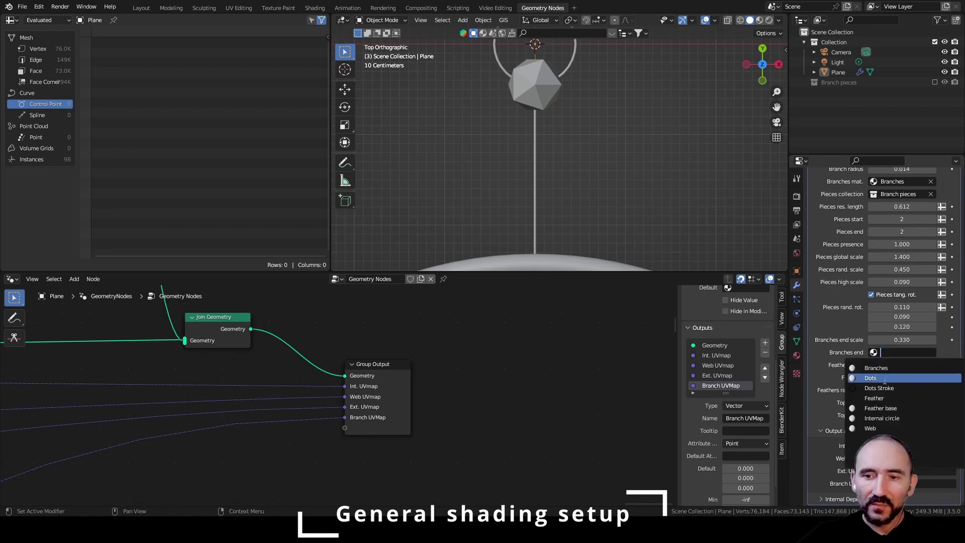
pyautogui.click(911, 379)
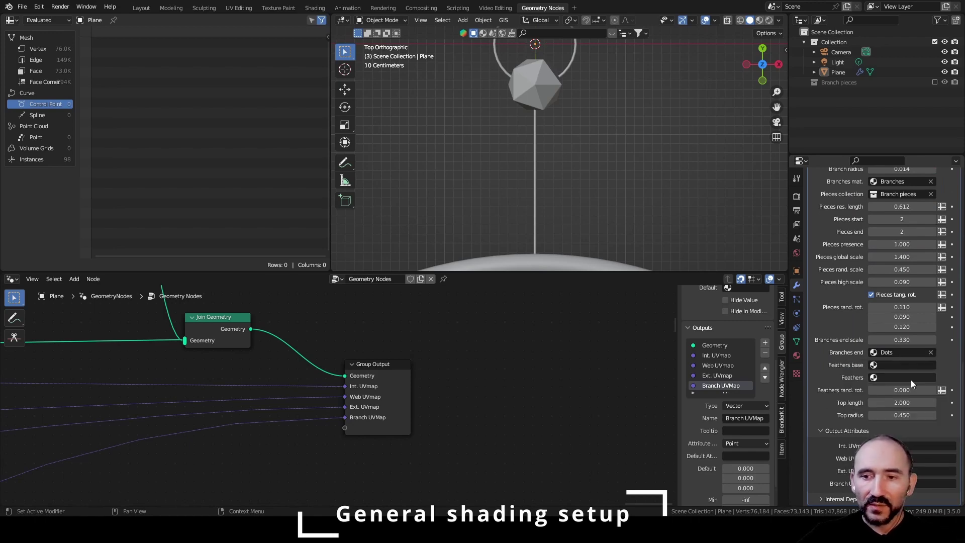
# Assign Feather base to the Feathers base input and Feather to the Feathers input, and save the file
pyautogui.click(887, 365)
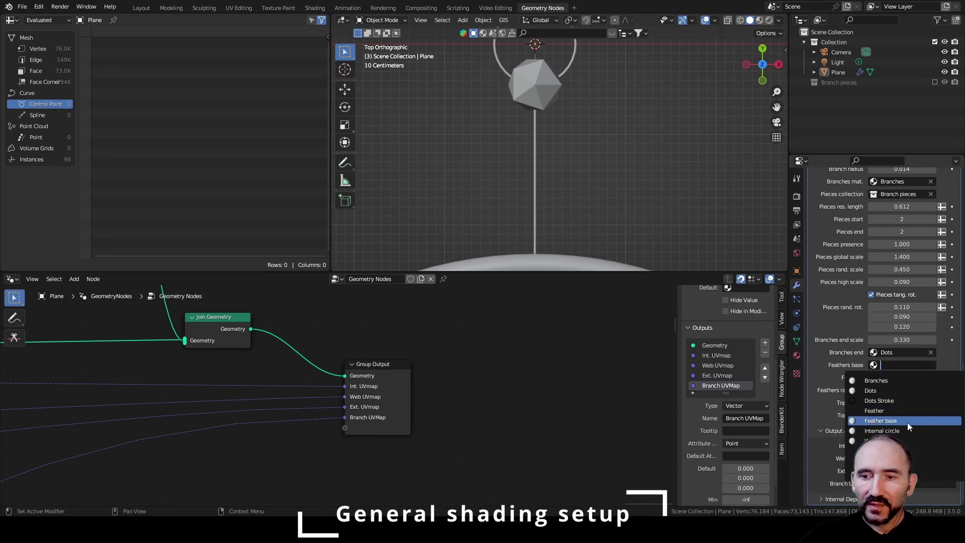
pyautogui.click(909, 427)
pyautogui.hotkey('ctrl', 's')
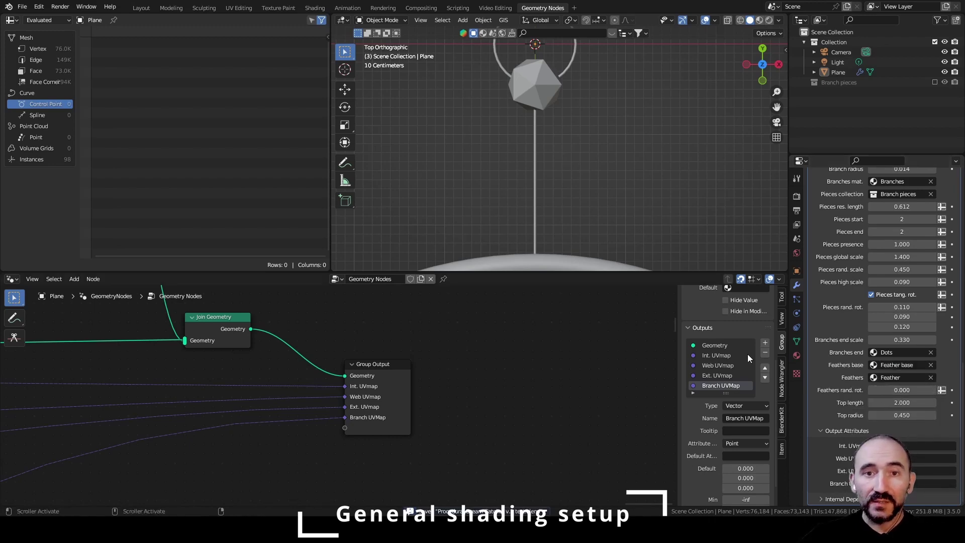
# Switch to the Shading workspace for editing the dreamcatcher's materials
pyautogui.click(314, 7)
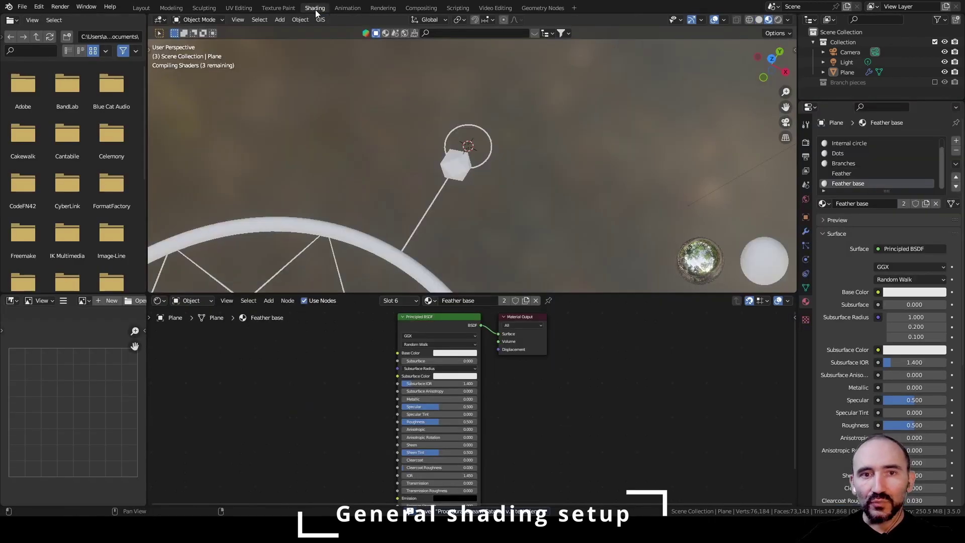
# Select the dreamcatcher and make Internal circle its active material slot in the shader editor
pyautogui.scroll(-5, 377, 244)
pyautogui.keyDown('shift'); pyautogui.moveTo(377, 244); pyautogui.dragTo(419, 168, button='middle'); pyautogui.keyUp('shift')
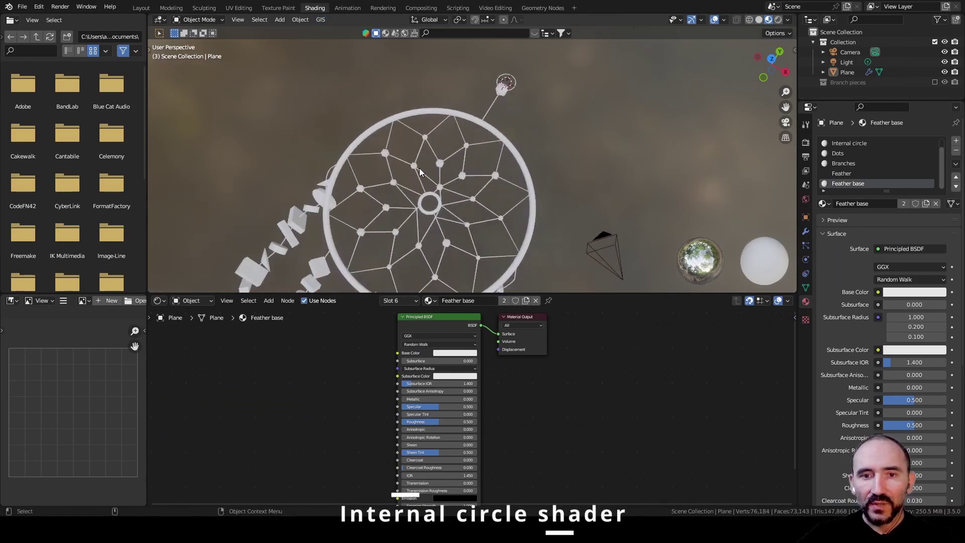
pyautogui.scroll(6, 385, 222)
pyautogui.click(355, 260)
pyautogui.scroll(3, 355, 258)
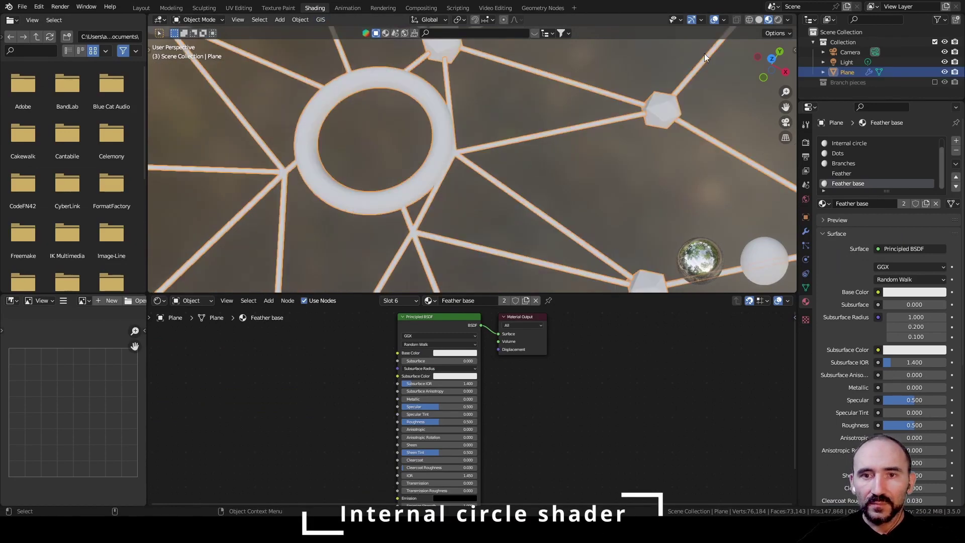
pyautogui.click(415, 300)
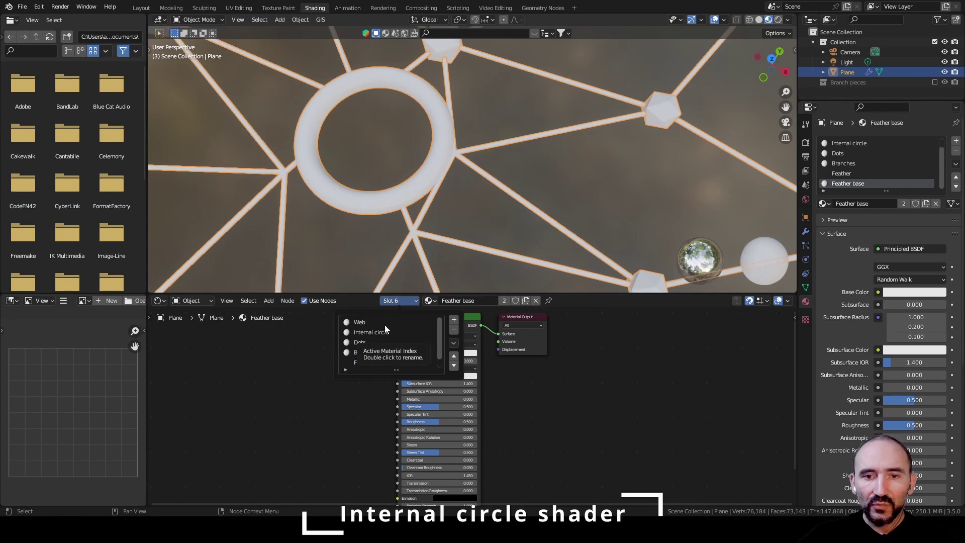
pyautogui.click(393, 302)
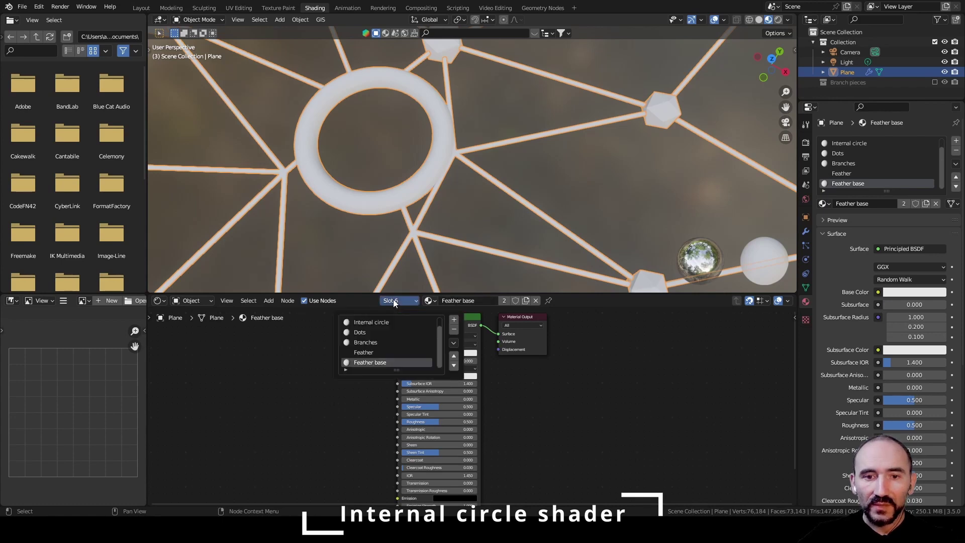
pyautogui.click(363, 322)
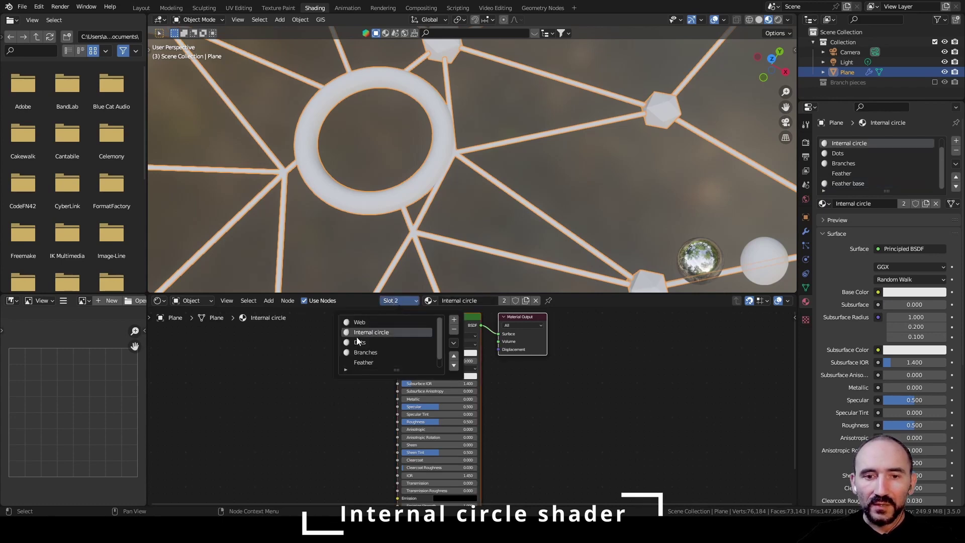
# Open the Int. UV output attribute name in the dreamcatcher's Geometry Nodes modifier for reuse in the shader
pyautogui.click(806, 231)
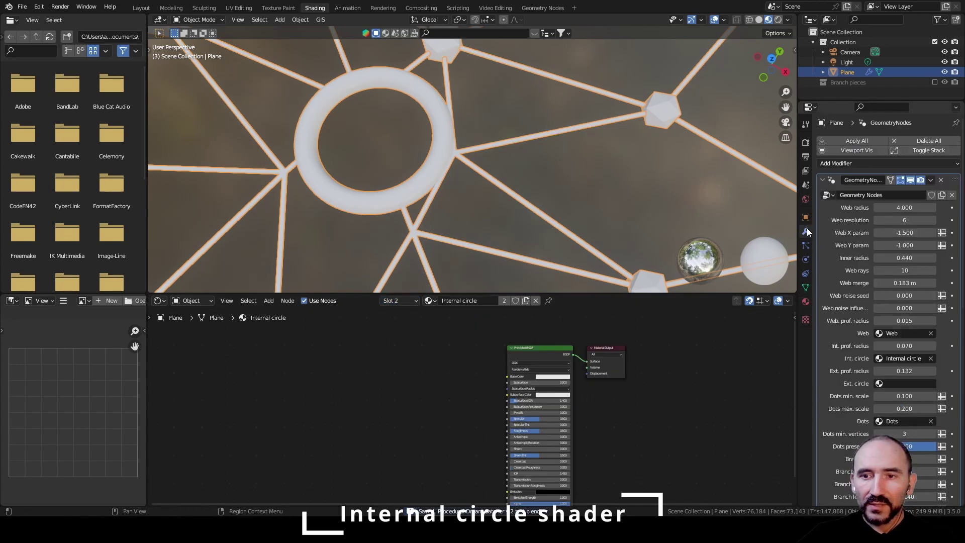
pyautogui.scroll(-15, 828, 241)
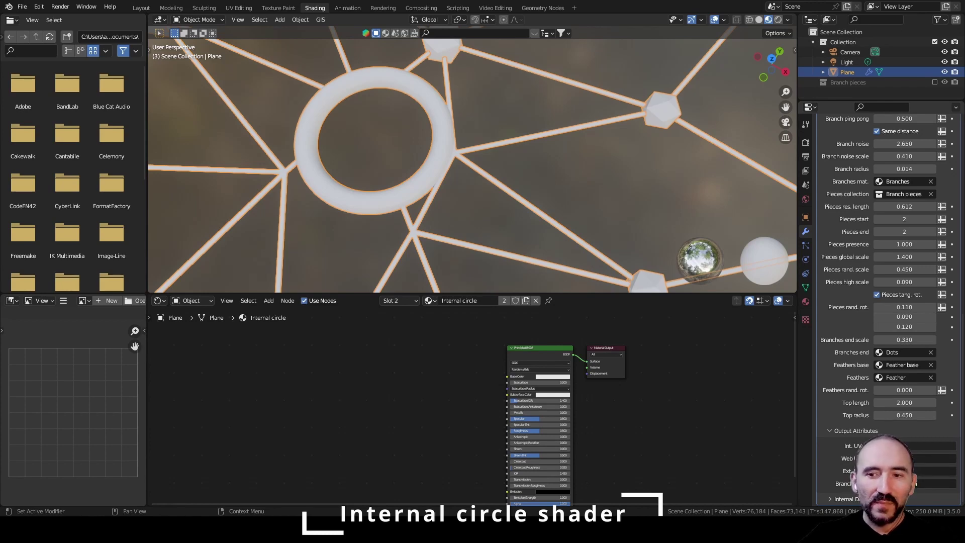
pyautogui.click(915, 446)
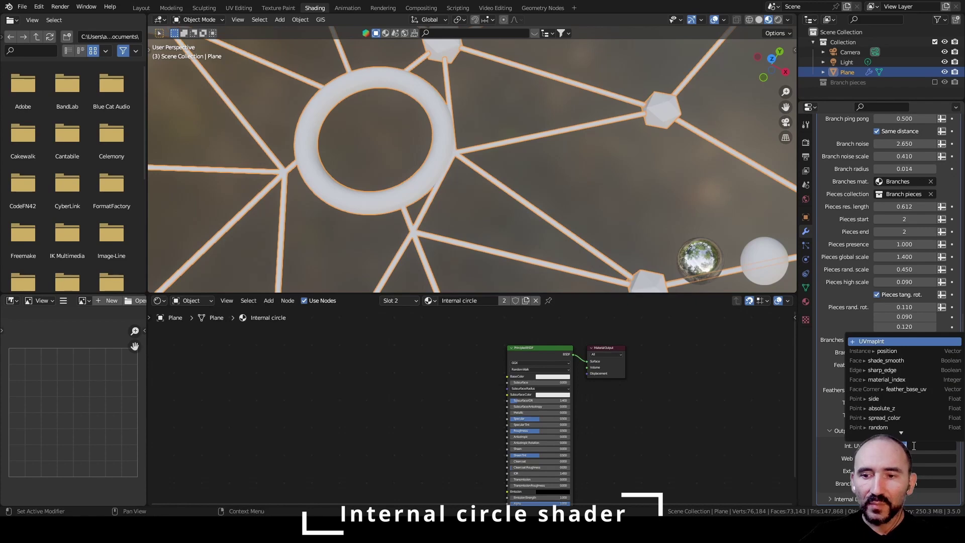
# Add an Attribute node to the Internal circle material and name its attribute UVmapInt
pyautogui.press('F3')
pyautogui.write('attribu')
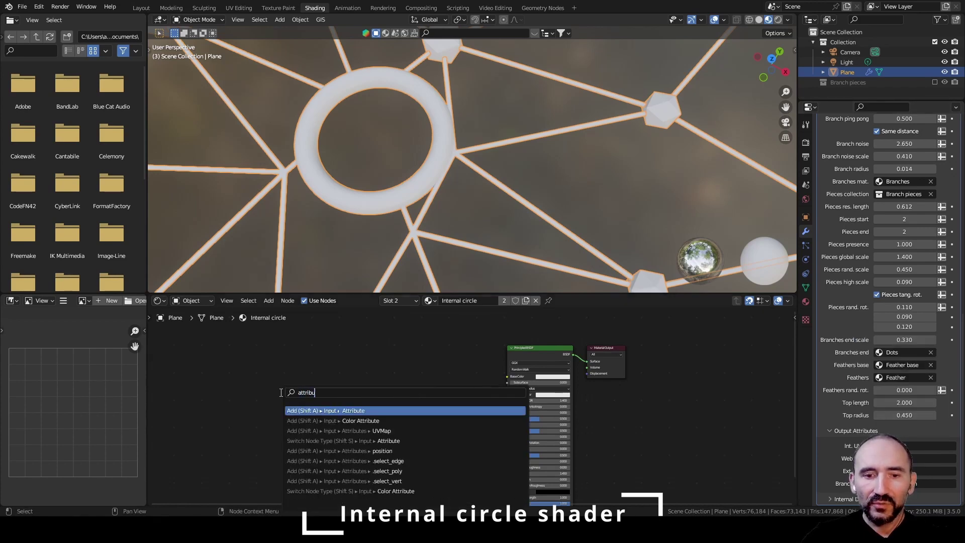
pyautogui.press('Return')
pyautogui.click(328, 367)
pyautogui.scroll(10, 411, 403)
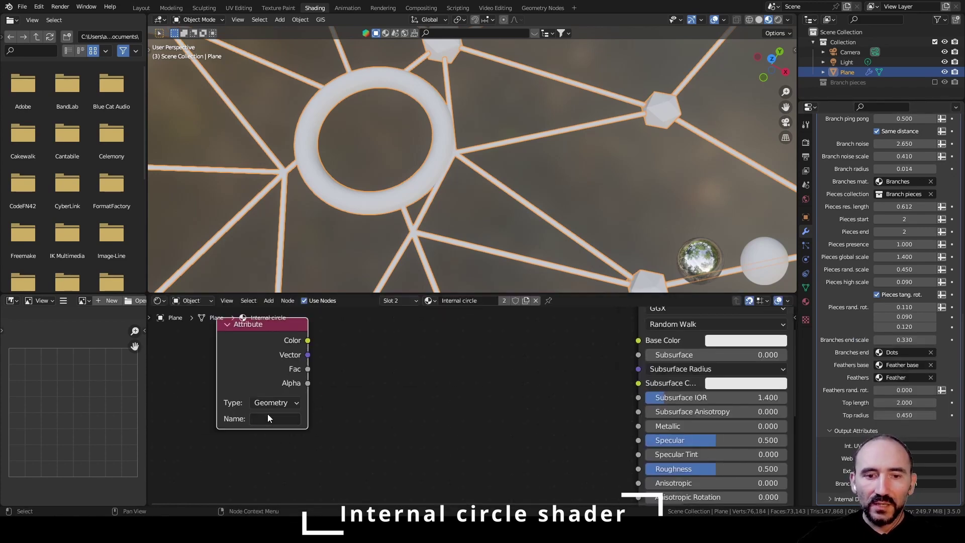
pyautogui.click(268, 418)
pyautogui.write('UVmapInt')
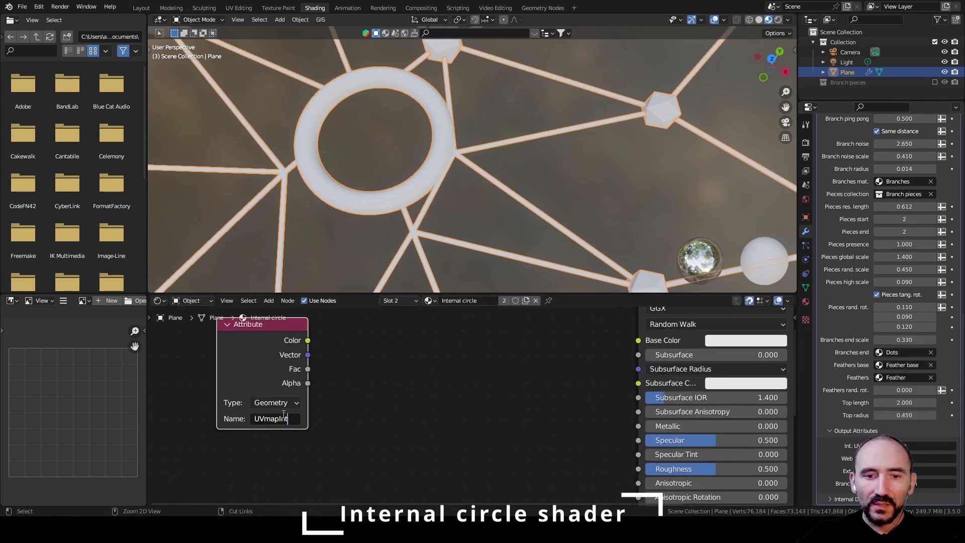
pyautogui.press('Return')
# Preview the UVmapInt Attribute node on the ring and feed its Color output into a new Separate XYZ node
pyautogui.moveTo(369, 377); pyautogui.dragTo(330, 428, button='middle')
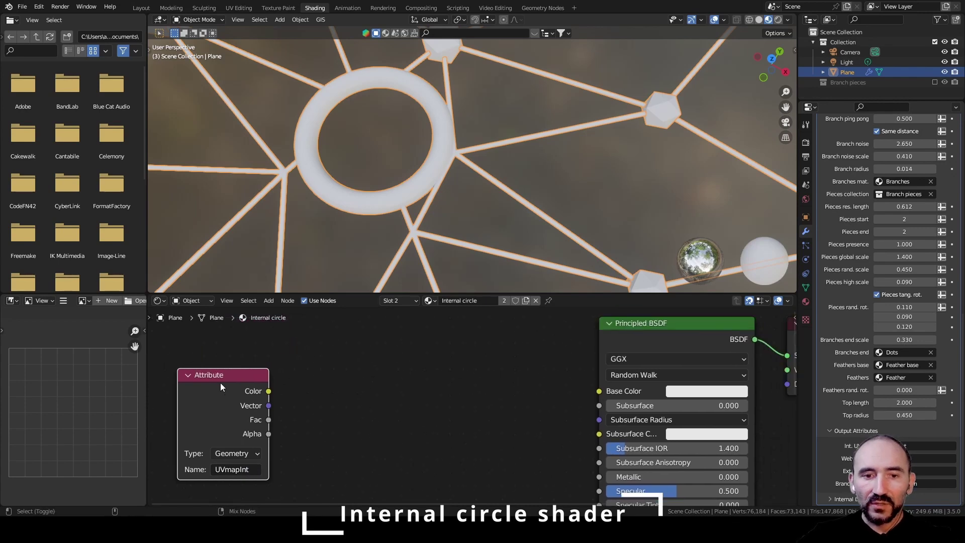
pyautogui.keyDown('ctrl'); pyautogui.keyDown('shift'); pyautogui.click(219, 383); pyautogui.keyUp('shift'); pyautogui.keyUp('ctrl')
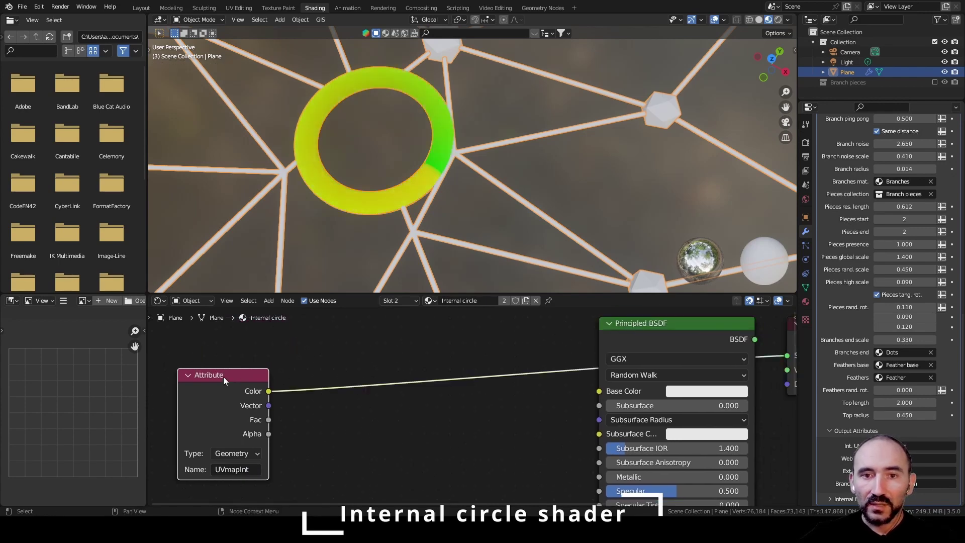
pyautogui.moveTo(269, 391); pyautogui.dragTo(313, 408)
pyautogui.write('sep')
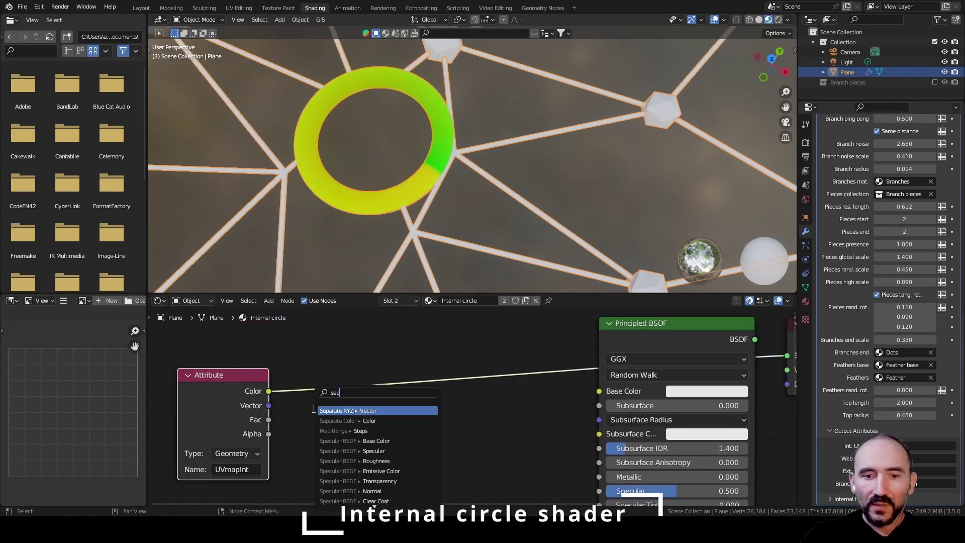
pyautogui.press('Return')
pyautogui.click(300, 382)
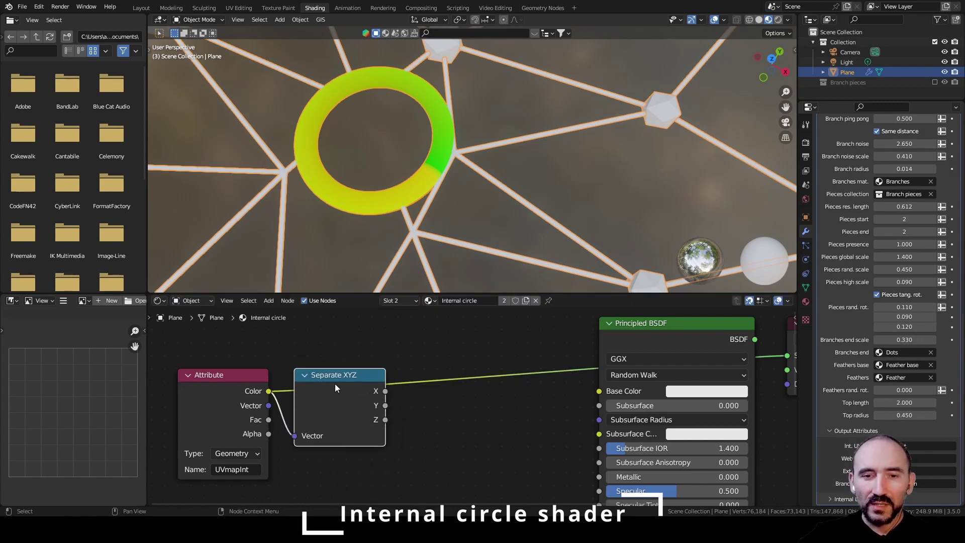
# Preview the Separate XYZ node's X and Y outputs in turn and examine each gradient's direction on the internal circle
pyautogui.keyDown('ctrl'); pyautogui.keyDown('shift'); pyautogui.click(351, 394); pyautogui.keyUp('shift'); pyautogui.keyUp('ctrl')
pyautogui.moveTo(397, 174); pyautogui.dragTo(405, 142, button='middle')
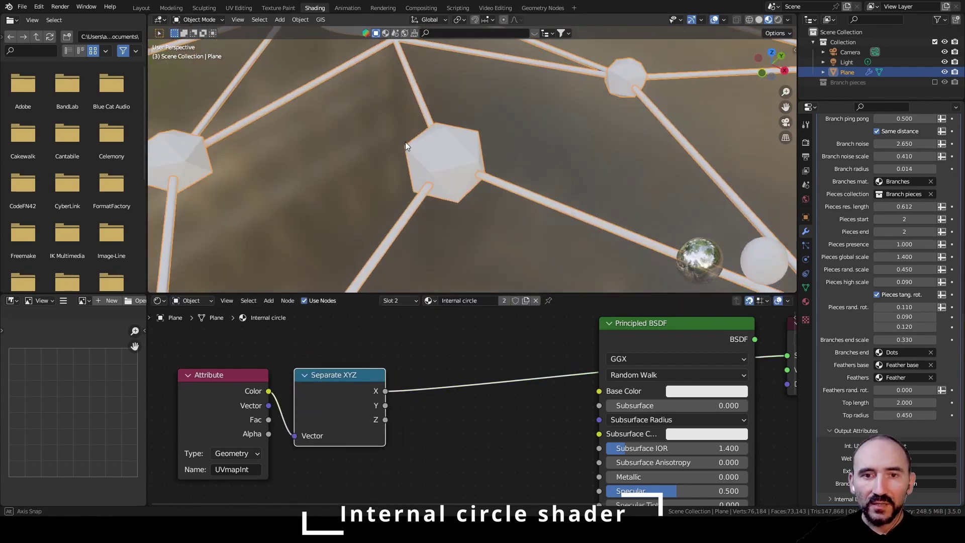
pyautogui.keyDown('shift'); pyautogui.moveTo(402, 95); pyautogui.dragTo(436, 132, button='middle'); pyautogui.keyUp('shift')
pyautogui.scroll(-6, 471, 213)
pyautogui.scroll(4, 464, 206)
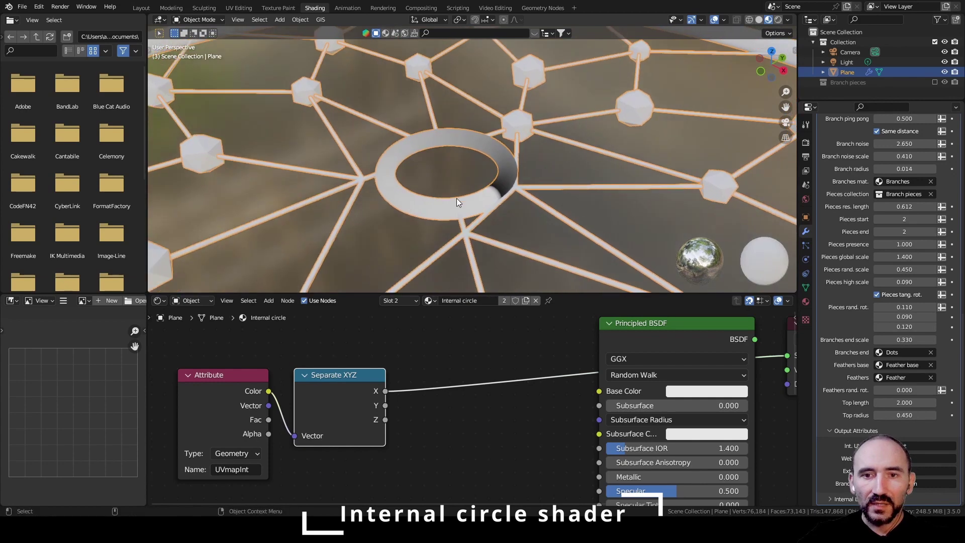
pyautogui.keyDown('ctrl'); pyautogui.keyDown('shift'); pyautogui.click(343, 400); pyautogui.keyUp('shift'); pyautogui.keyUp('ctrl')
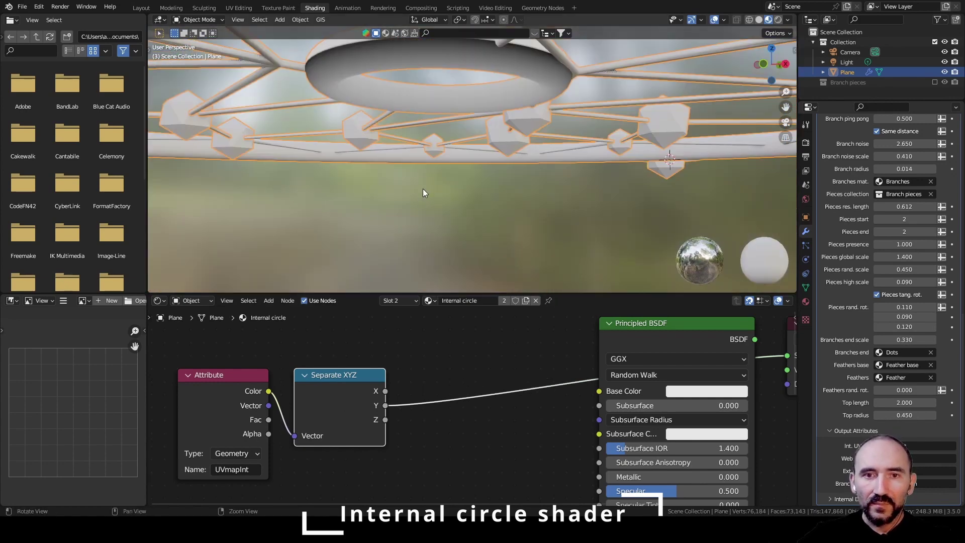
pyautogui.moveTo(424, 192)
pyautogui.mouseDown(button='middle')
pyautogui.moveTo(412, 157)
pyautogui.moveTo(399, 162)
pyautogui.moveTo(413, 188)
pyautogui.mouseUp(button='middle')
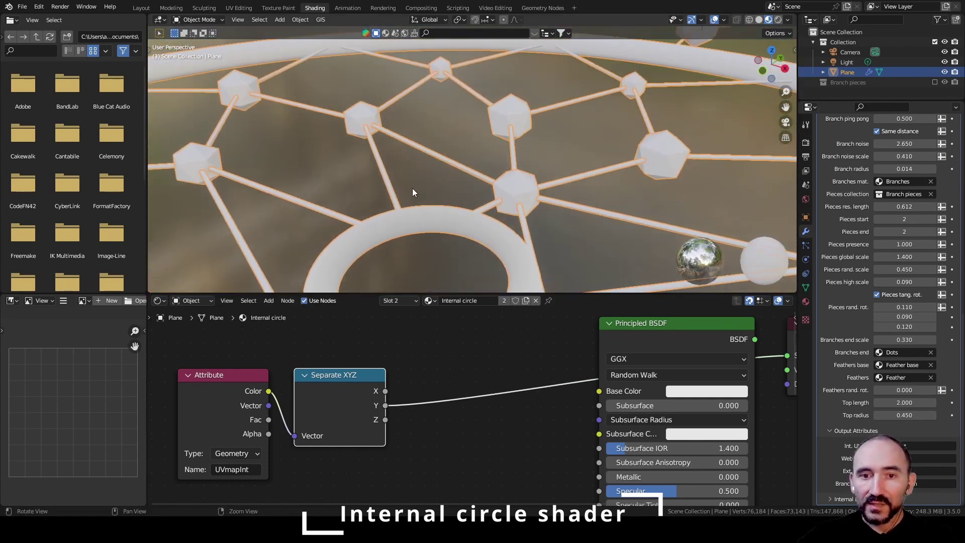
pyautogui.scroll(-5, 428, 198)
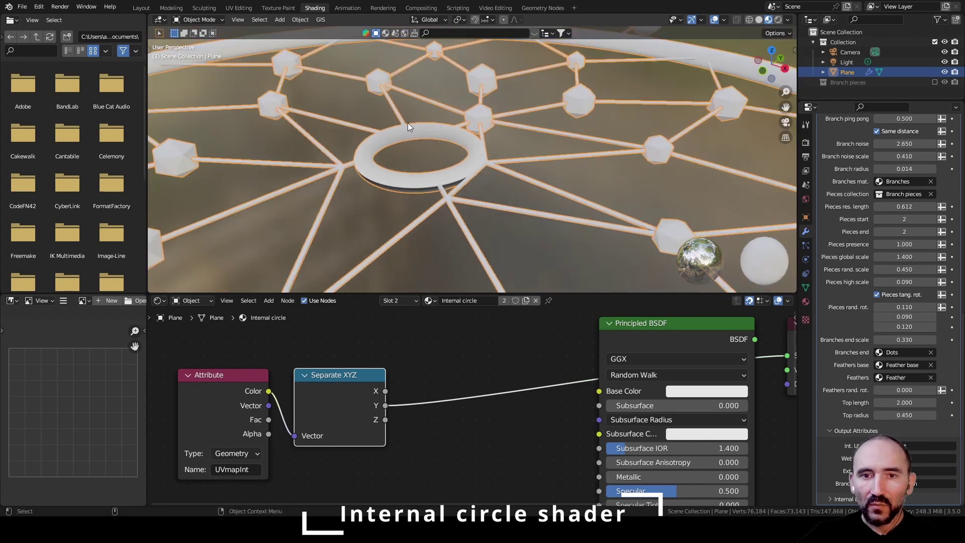
pyautogui.scroll(3, 438, 150)
pyautogui.scroll(-2, 302, 384)
# Add a ColorRamp between Separate XYZ's X output and Base Color, and reconnect the Principled BSDF to the Material Output's Surface
pyautogui.moveTo(262, 330); pyautogui.dragTo(416, 431)
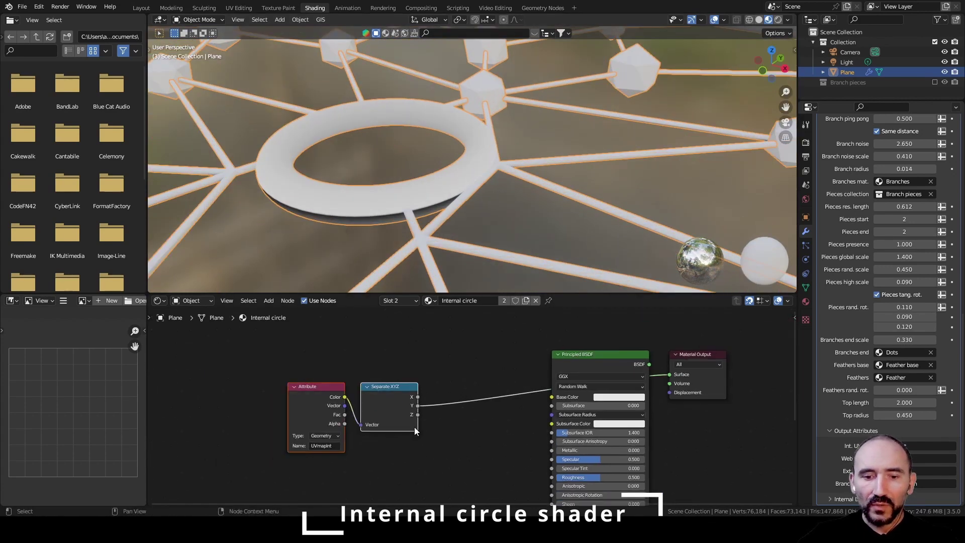
pyautogui.press('g')
pyautogui.click(280, 407)
pyautogui.moveTo(288, 372); pyautogui.dragTo(333, 365)
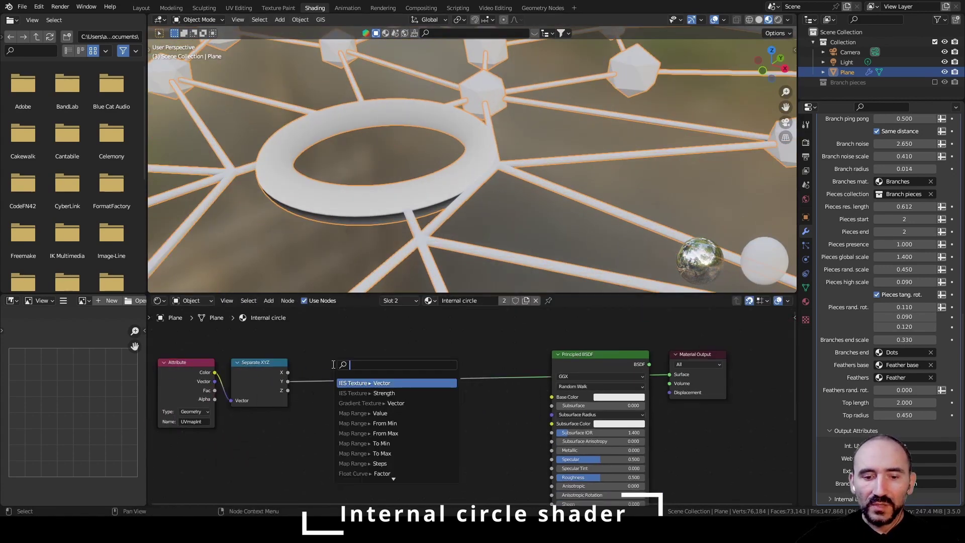
pyautogui.write('colora')
pyautogui.press('Return')
pyautogui.click(385, 364)
pyautogui.moveTo(483, 365); pyautogui.dragTo(556, 396)
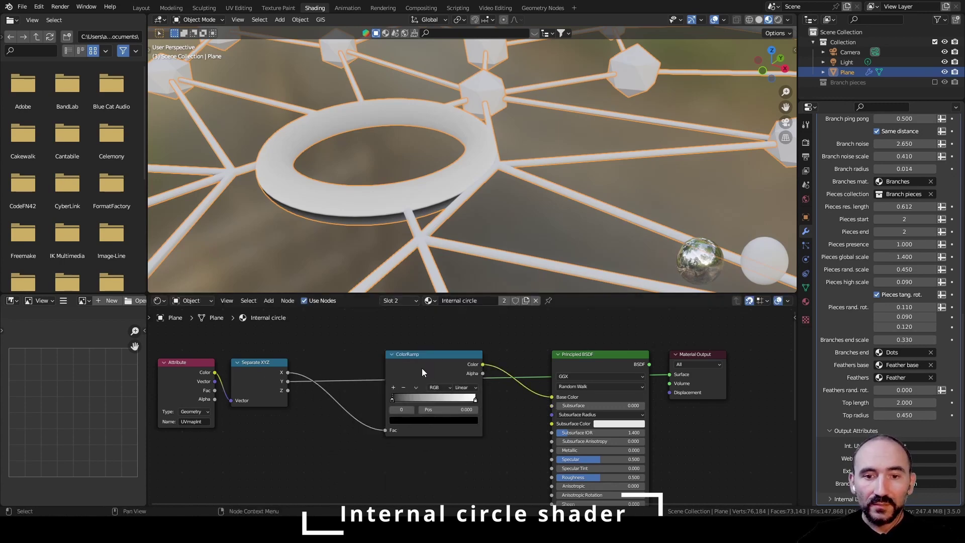
pyautogui.keyDown('ctrl'); pyautogui.keyDown('shift'); pyautogui.click(610, 366); pyautogui.keyUp('shift'); pyautogui.keyUp('ctrl')
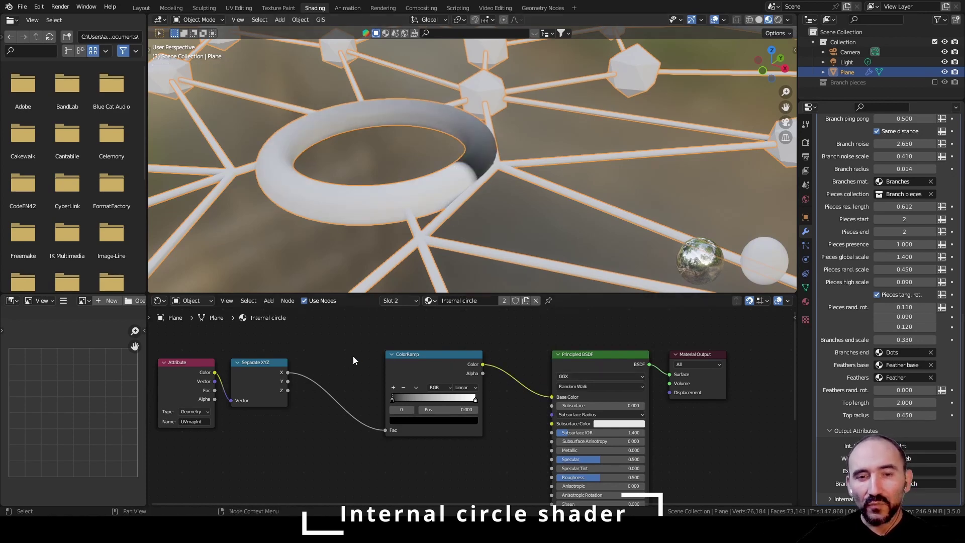
# Save the file and insert a Math node set to Ping-Pong between Separate XYZ's X output and the ColorRamp
pyautogui.moveTo(451, 358); pyautogui.dragTo(509, 359)
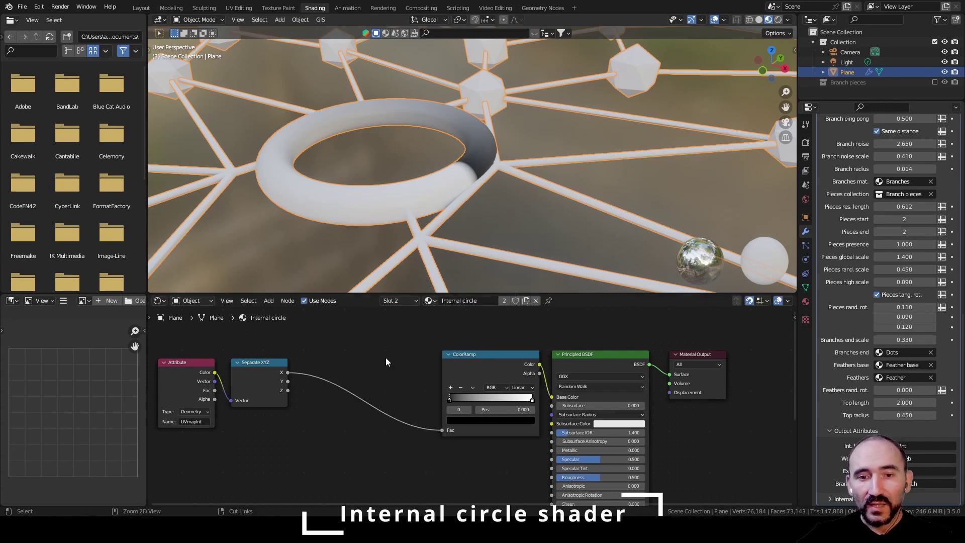
pyautogui.hotkey('ctrl', 's')
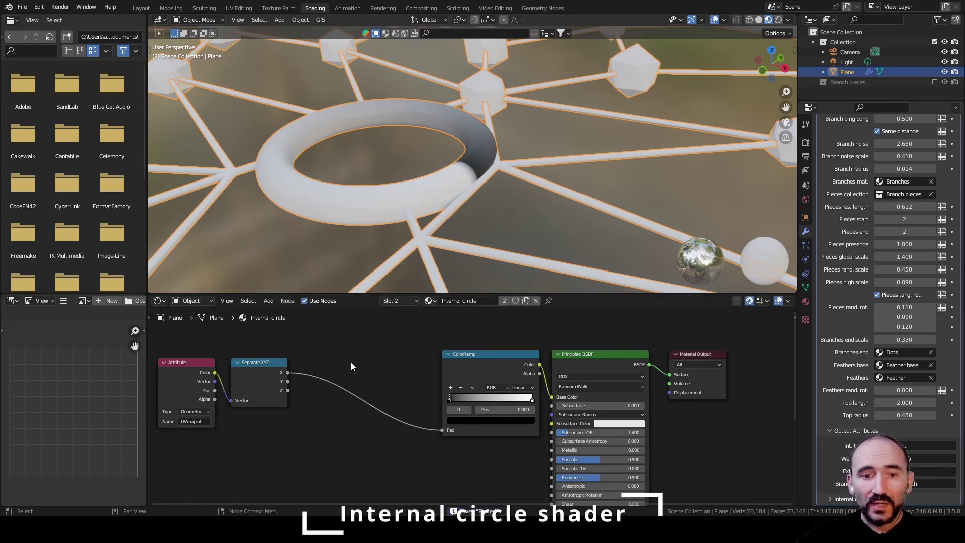
pyautogui.press('F3')
pyautogui.write('math')
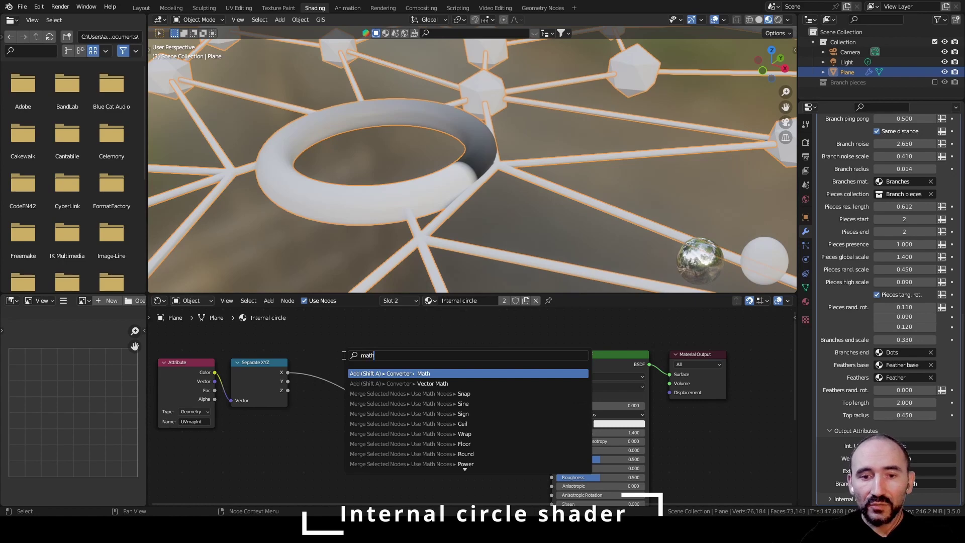
pyautogui.press('Return')
pyautogui.click(328, 340)
pyautogui.click(356, 368)
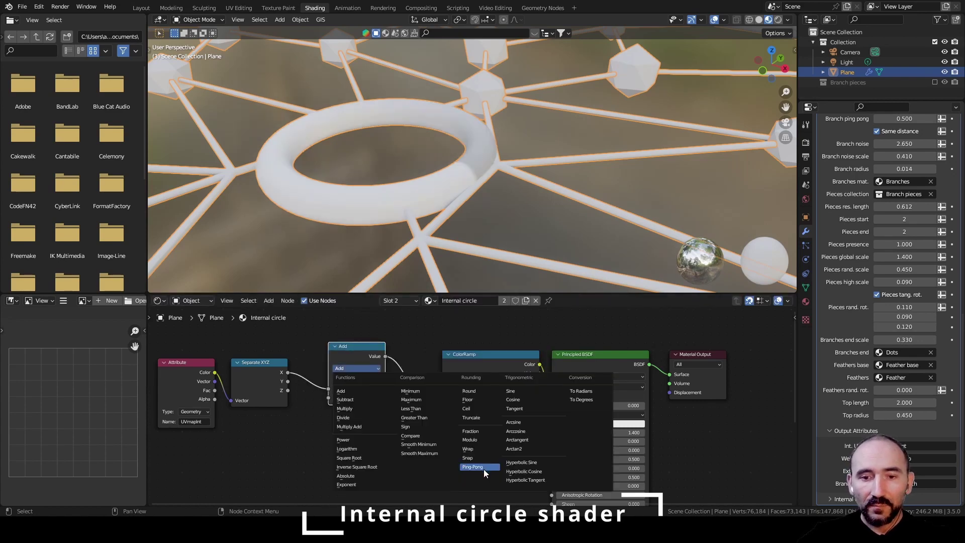
pyautogui.click(483, 468)
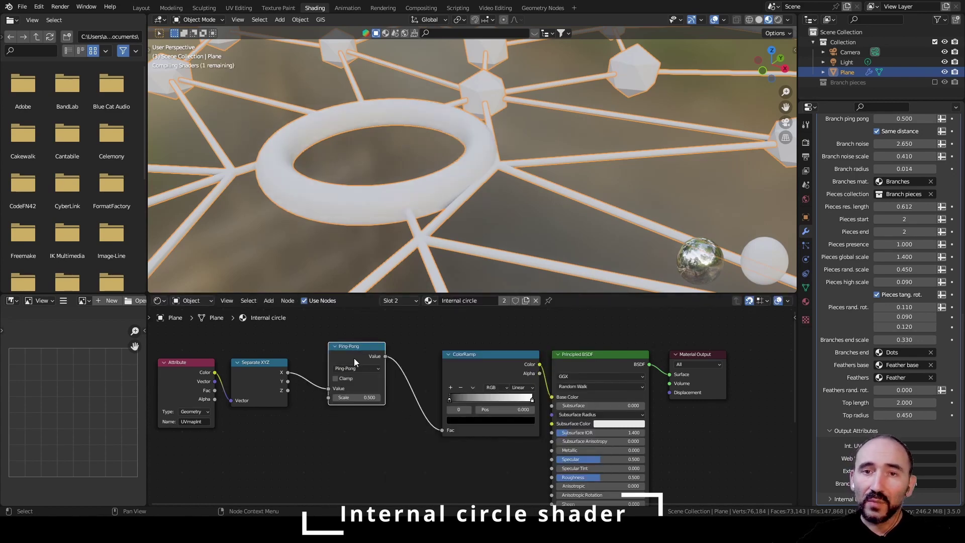
# Divide the Ping-Pong output by a new 0.500 Value node that also drives its Scale, and feed the quotient into the ColorRamp
pyautogui.moveTo(385, 356); pyautogui.dragTo(402, 420)
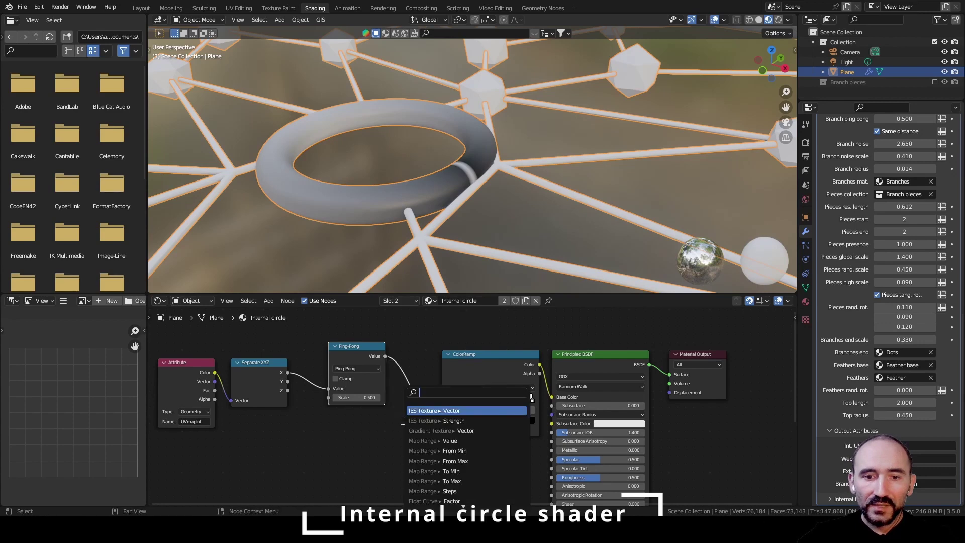
pyautogui.press('F3')
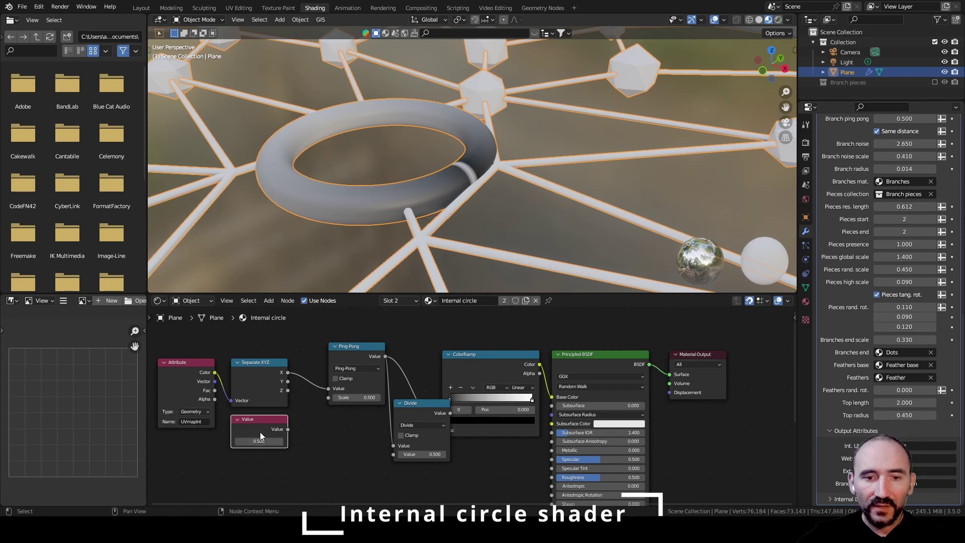
pyautogui.moveTo(288, 429); pyautogui.dragTo(329, 397)
pyautogui.moveTo(287, 430); pyautogui.dragTo(393, 454)
pyautogui.moveTo(475, 356); pyautogui.dragTo(516, 332)
pyautogui.moveTo(450, 414); pyautogui.dragTo(483, 406)
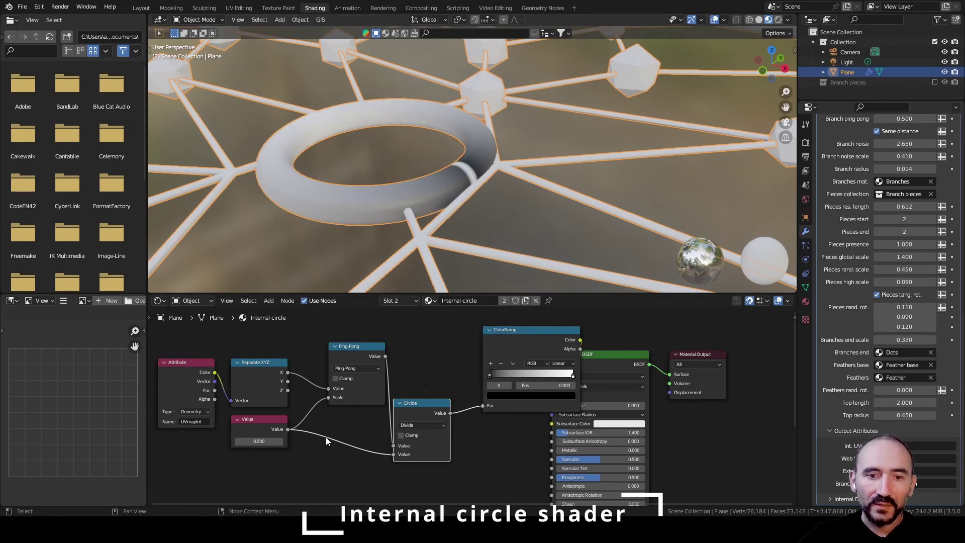
# Try a setting of 0.2 and lower ones for the Value node shared by Ping-Pong and Divide
pyautogui.click(257, 440)
pyautogui.write('02')
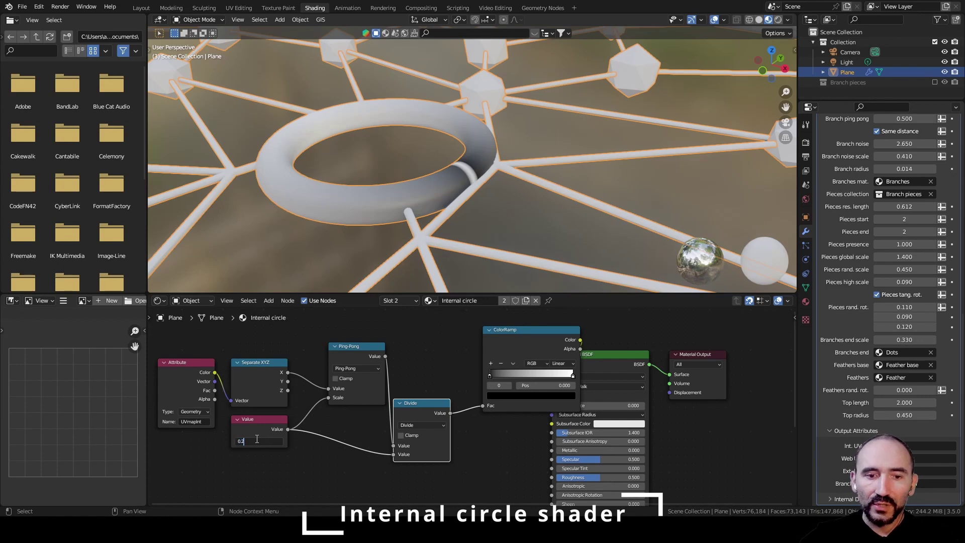
pyautogui.write('.2')
pyautogui.press('Return')
pyautogui.moveTo(250, 442); pyautogui.dragTo(229, 441)
# Set the shared Value node to 0.01 to repeat the gradient as stripes around the internal circle
pyautogui.click(260, 441)
pyautogui.write('0')
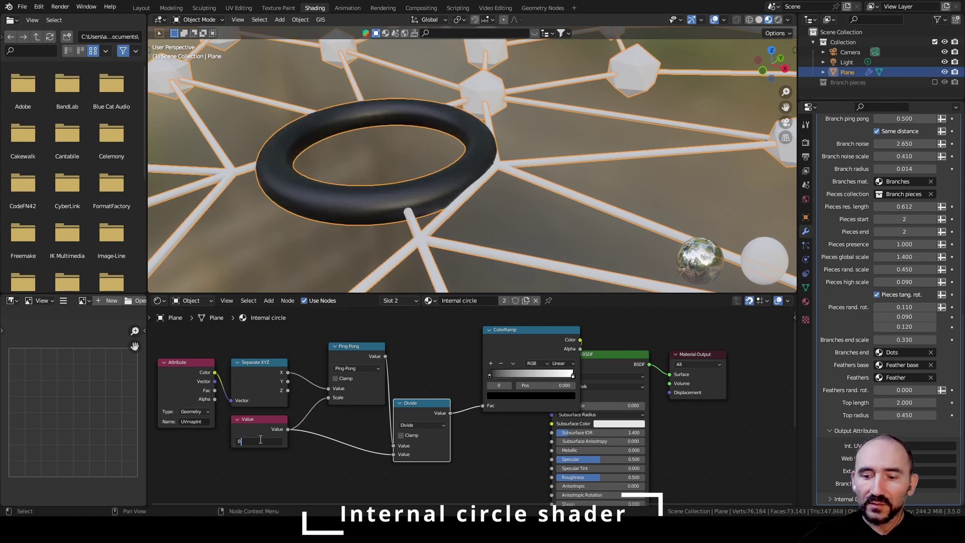
pyautogui.write('.01')
pyautogui.press('Return')
pyautogui.moveTo(342, 286); pyautogui.dragTo(321, 147, button='middle')
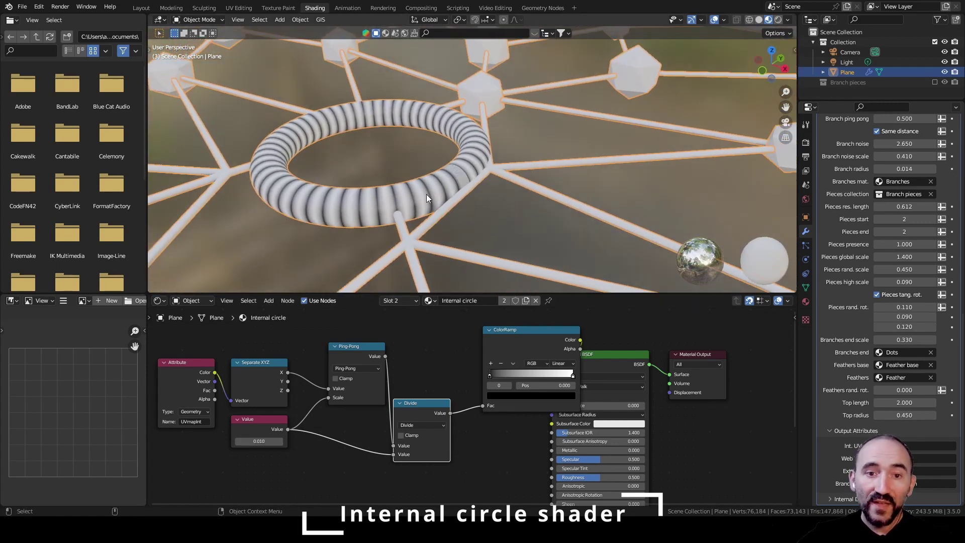
# Tidy the node layout by moving the Ping-Pong and Divide nodes closer to their inputs, and save the file
pyautogui.moveTo(348, 353); pyautogui.dragTo(324, 361)
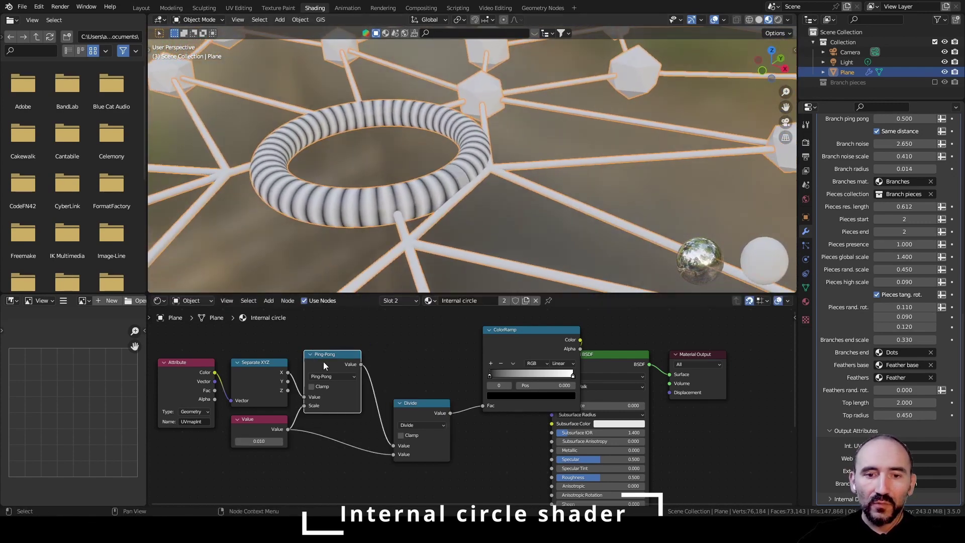
pyautogui.moveTo(414, 401); pyautogui.dragTo(405, 384)
pyautogui.click(407, 352)
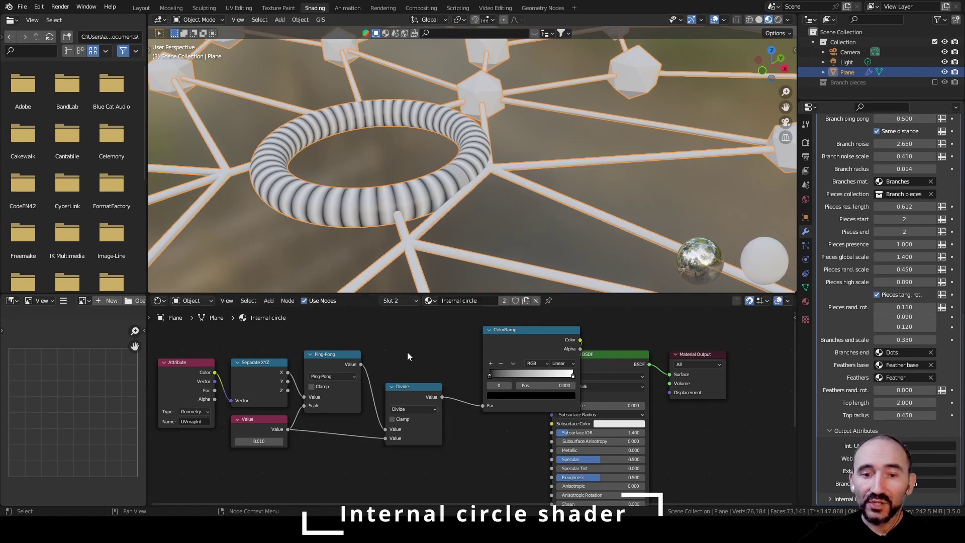
pyautogui.scroll(-5, 408, 352)
pyautogui.hotkey('ctrl', 's')
# Add a Wave Texture node below the Ping-Pong and Divide nodes and feed its Vector input from the Attribute node's Vector output
pyautogui.scroll(1, 379, 428)
pyautogui.press('F3')
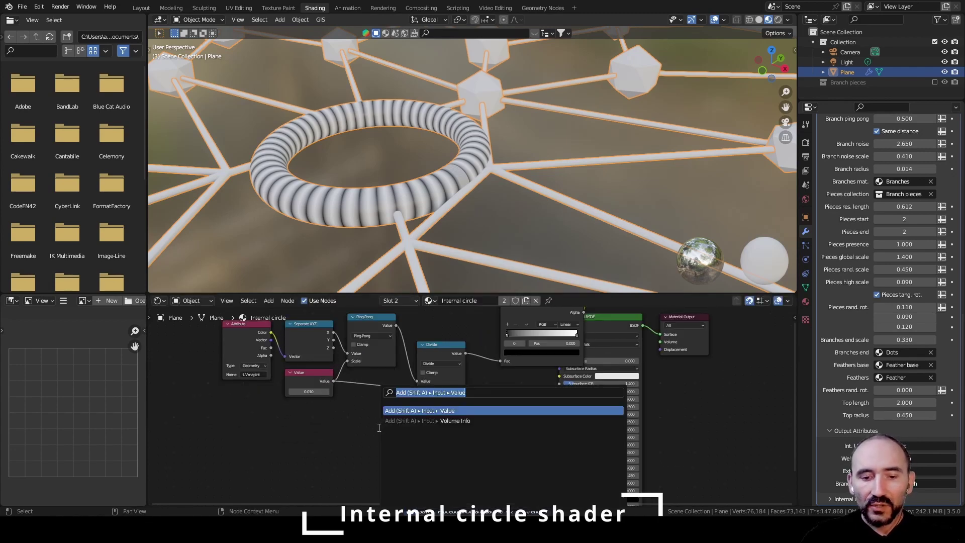
pyautogui.write('wave')
pyautogui.press('Down')
pyautogui.press('Down')
pyautogui.press('Down')
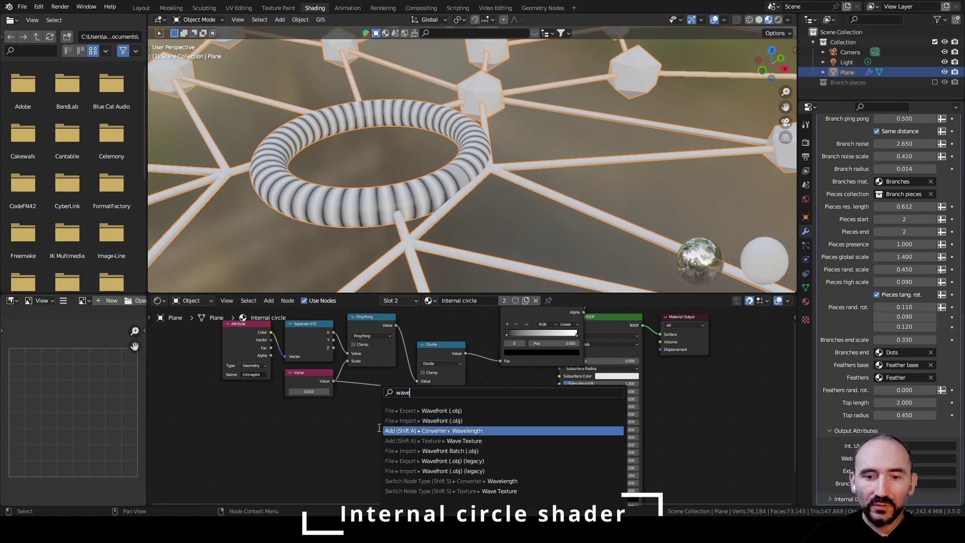
pyautogui.press('Return')
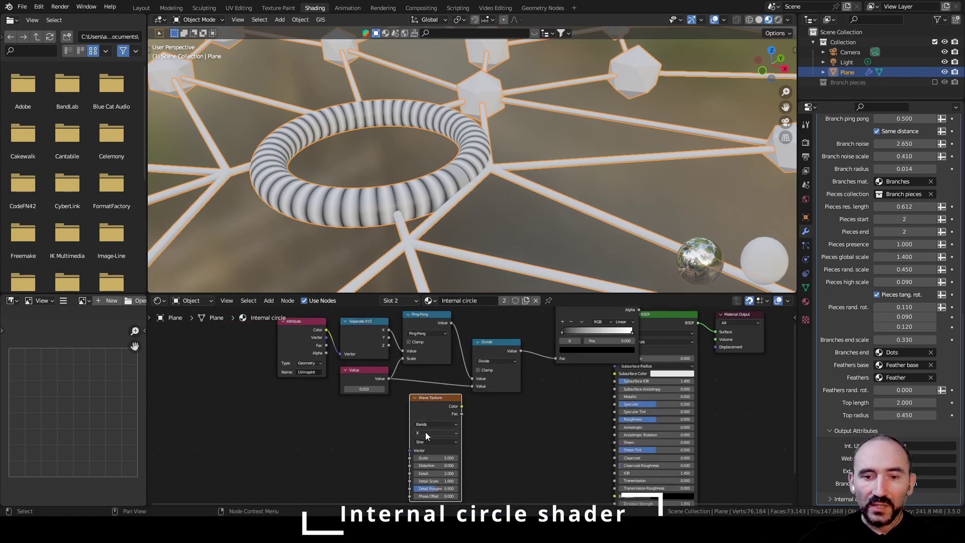
pyautogui.moveTo(322, 336); pyautogui.dragTo(408, 451)
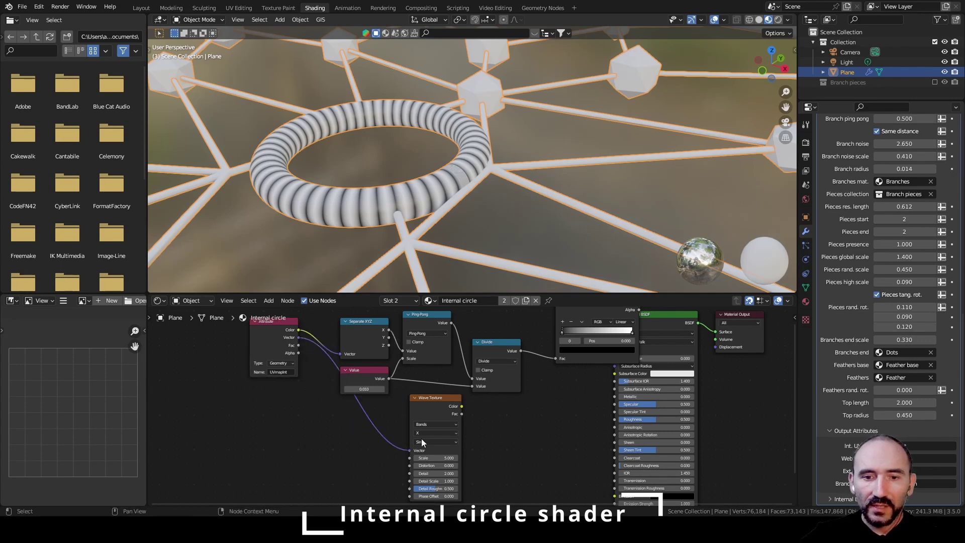
# Preview the Wave Texture's Color on the internal circle, set its Scale to 15.200, and move the node clear of the others
pyautogui.keyDown('ctrl'); pyautogui.keyDown('shift'); pyautogui.click(434, 412); pyautogui.keyUp('shift'); pyautogui.keyUp('ctrl')
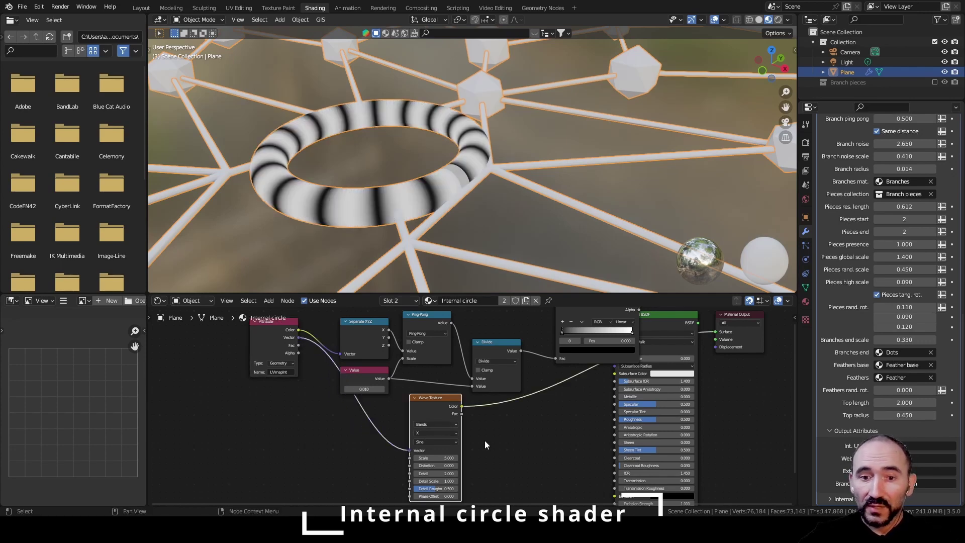
pyautogui.scroll(3, 420, 391)
pyautogui.moveTo(292, 448); pyautogui.dragTo(443, 448)
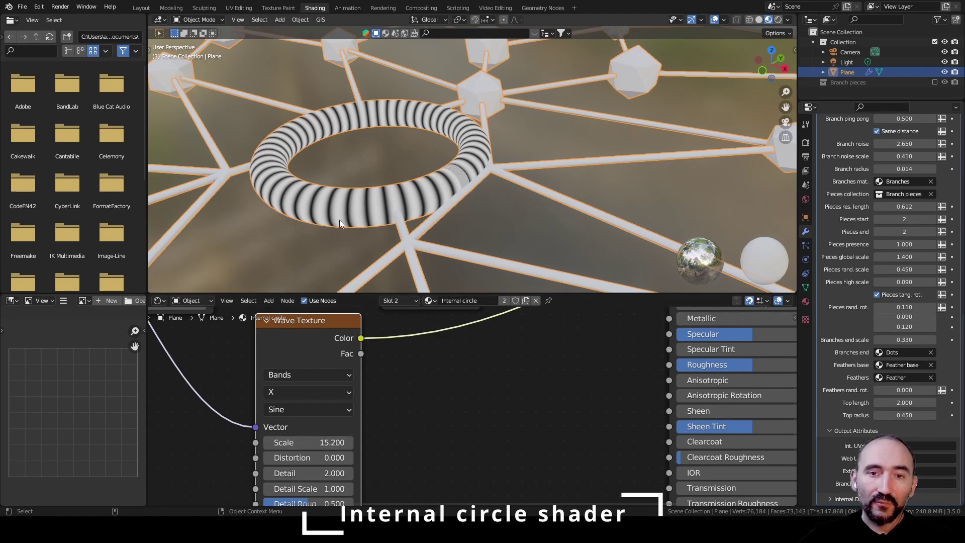
pyautogui.scroll(4, 474, 200)
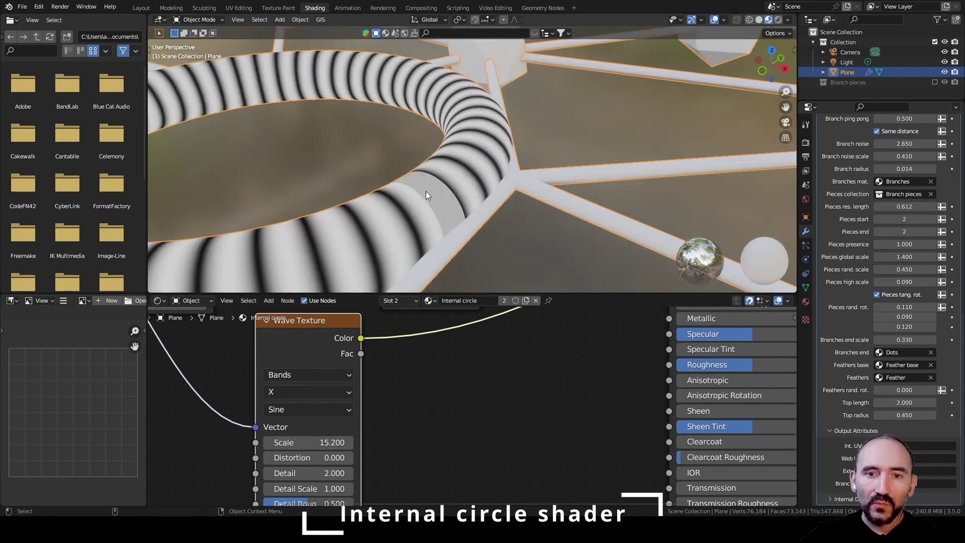
pyautogui.scroll(-3, 457, 367)
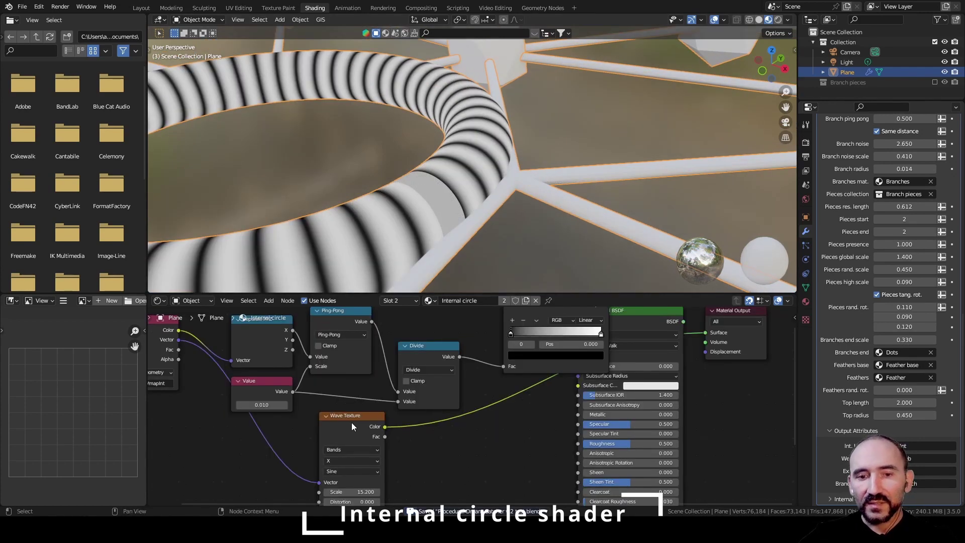
pyautogui.moveTo(351, 422); pyautogui.dragTo(418, 427)
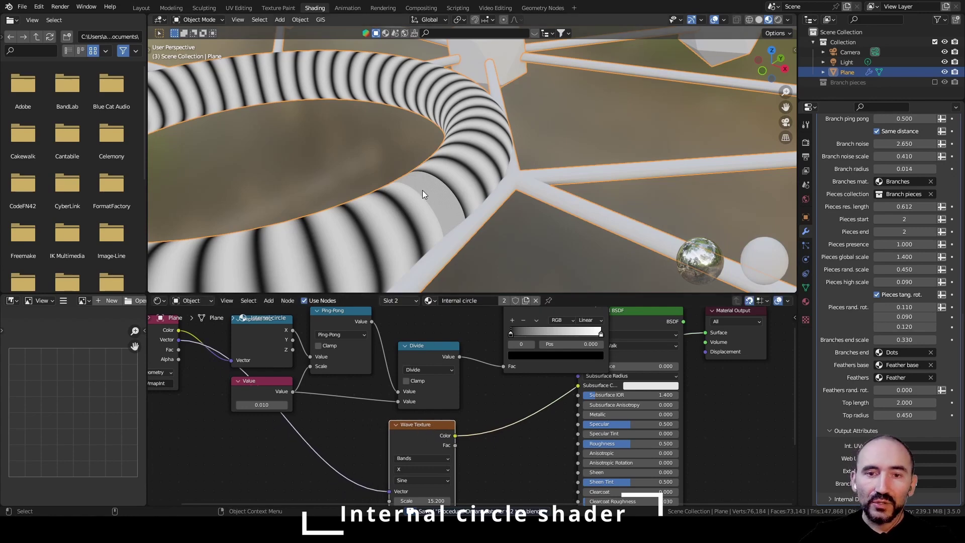
# Examine the striped internal circle up close, especially the segment where the UV map's two ends meet
pyautogui.scroll(-6, 465, 183)
pyautogui.scroll(4, 465, 180)
pyautogui.keyDown('shift'); pyautogui.moveTo(394, 167); pyautogui.dragTo(442, 162, button='middle'); pyautogui.keyUp('shift')
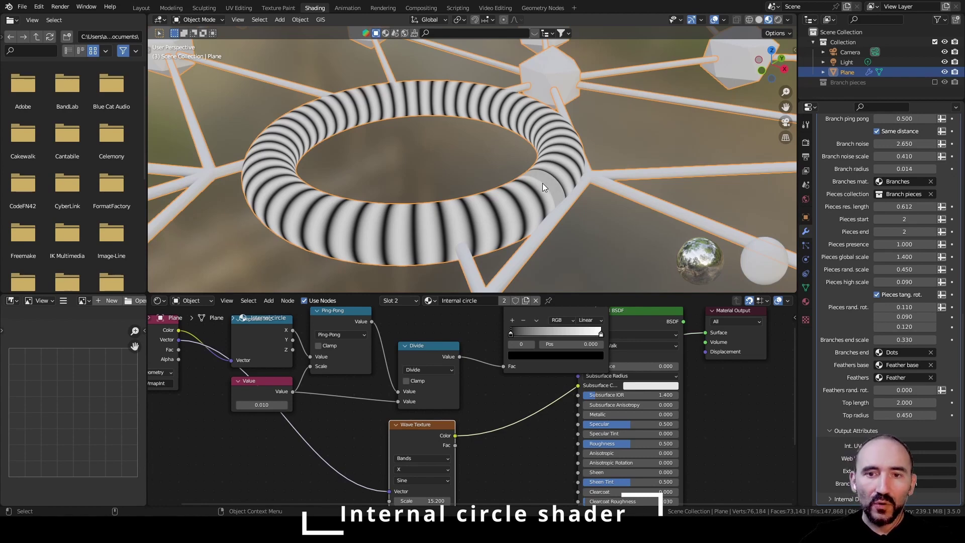
pyautogui.scroll(8, 553, 175)
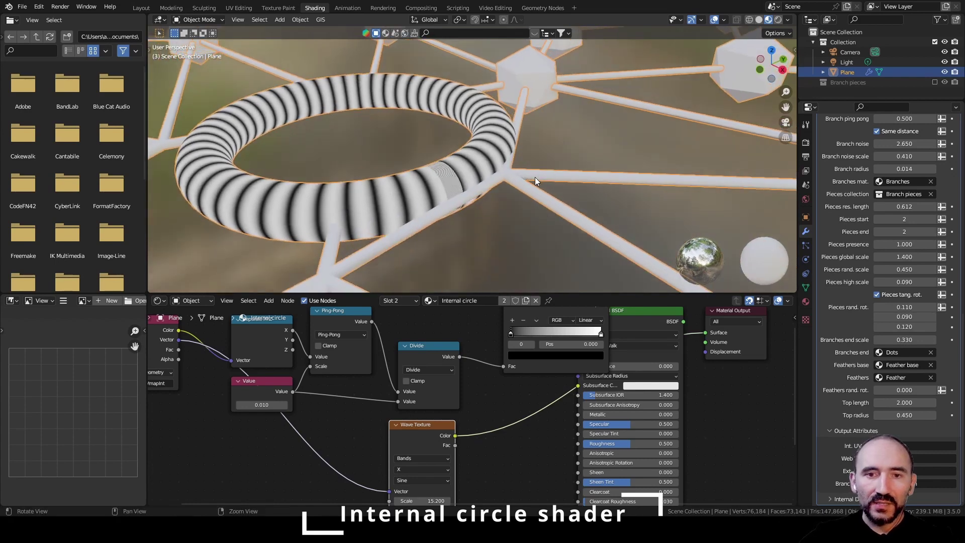
pyautogui.scroll(4, 527, 160)
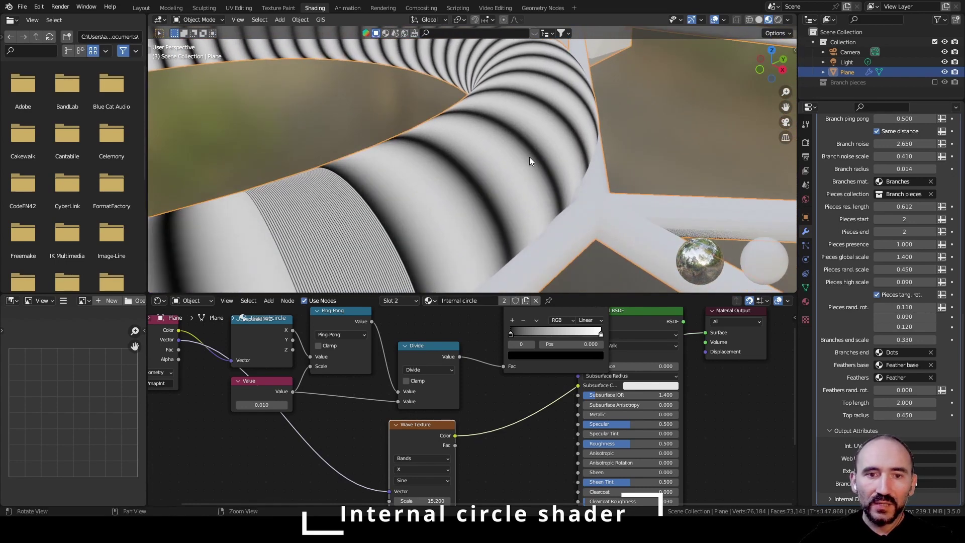
pyautogui.moveTo(411, 124); pyautogui.dragTo(650, 203, button='middle')
pyautogui.moveTo(512, 228); pyautogui.dragTo(359, 213, button='middle')
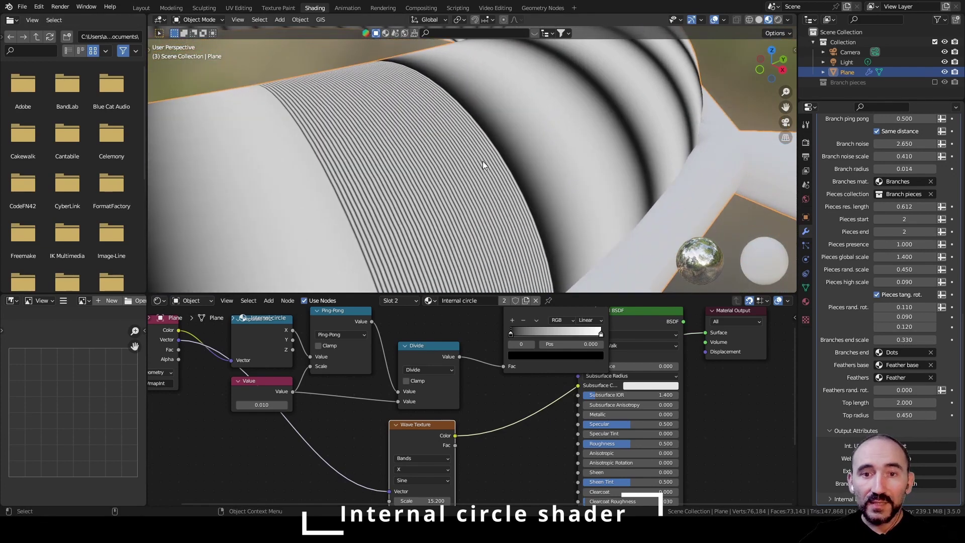
pyautogui.scroll(-10, 466, 170)
pyautogui.scroll(4, 483, 171)
pyautogui.keyDown('alt'); pyautogui.moveTo(484, 178); pyautogui.dragTo(495, 194); pyautogui.keyUp('alt')
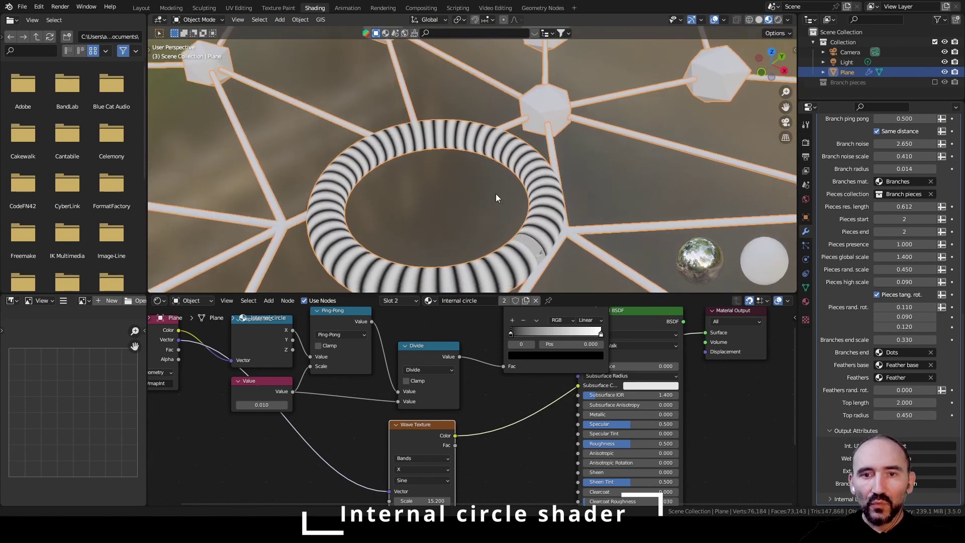
pyautogui.keyDown('alt'); pyautogui.moveTo(495, 194); pyautogui.dragTo(480, 158, button='middle'); pyautogui.keyUp('alt')
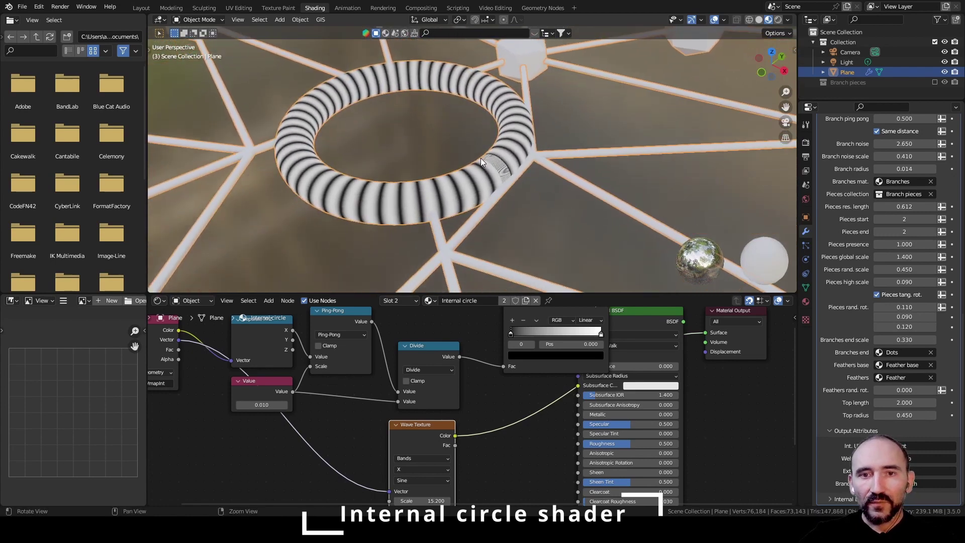
# Deselect the dreamcatcher, space out the Wave Texture, ColorRamp and Principled BSDF nodes, and feed the ramp's Color into Base Color
pyautogui.click(421, 131)
pyautogui.scroll(-2, 488, 403)
pyautogui.moveTo(429, 436); pyautogui.dragTo(378, 475)
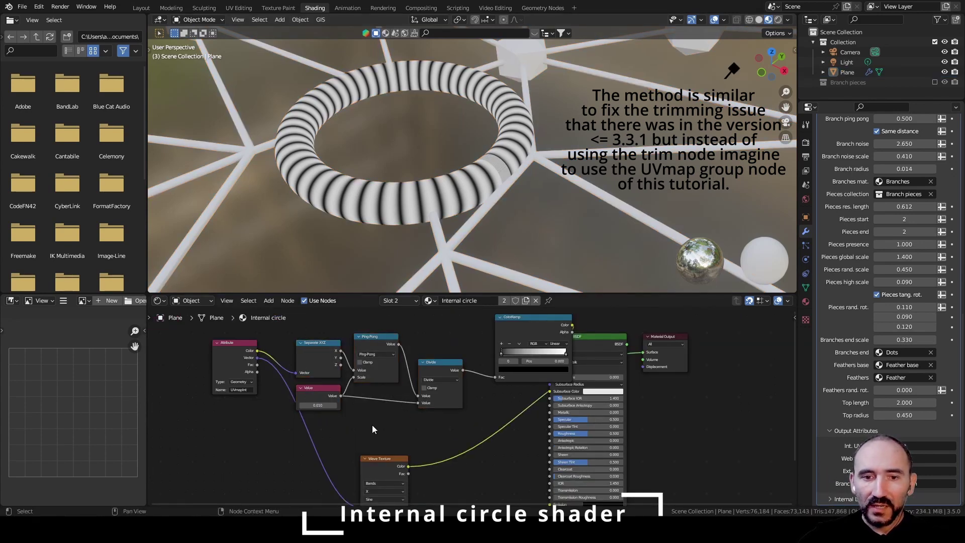
pyautogui.moveTo(532, 333); pyautogui.dragTo(512, 333)
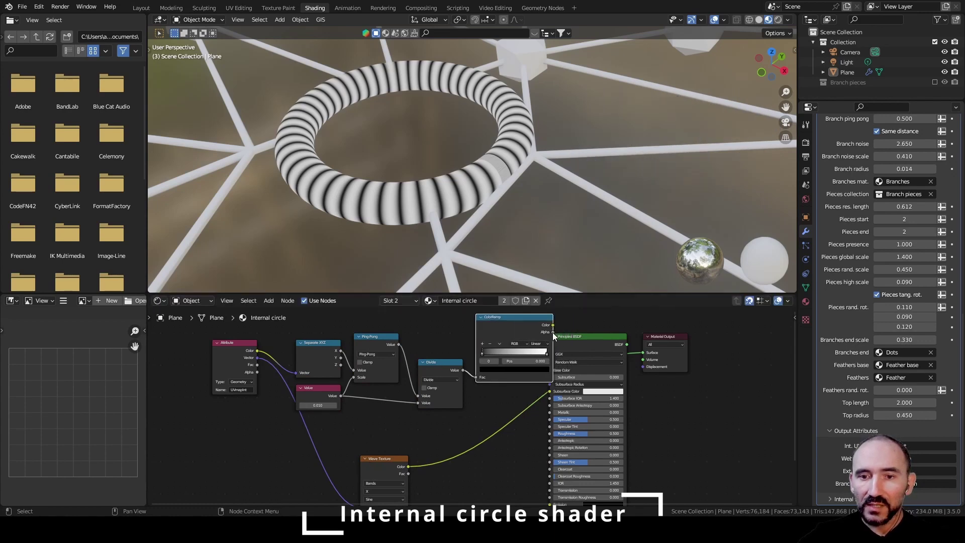
pyautogui.moveTo(590, 337); pyautogui.dragTo(605, 330)
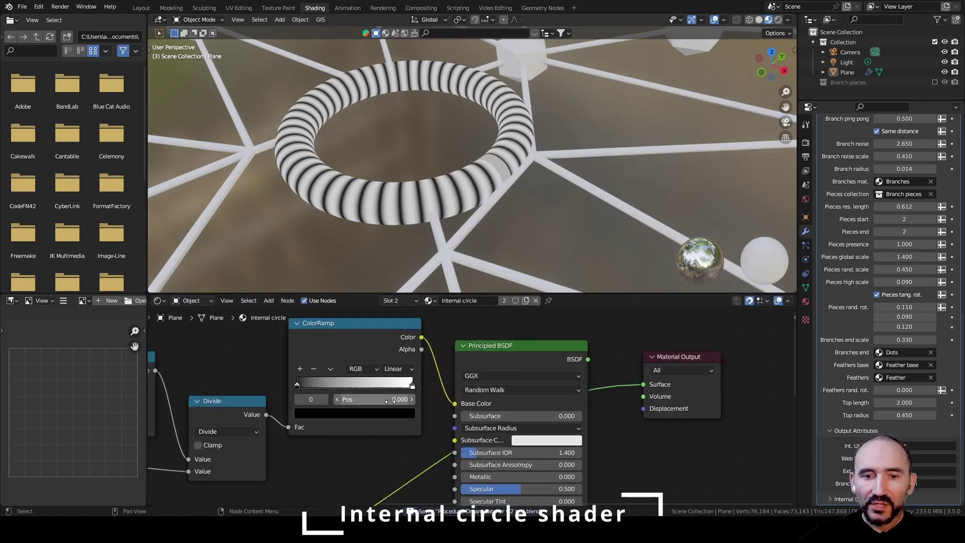
# Recolour the ColorRamp with an orange first stop and a dark brown last stop for the circle's stripes
pyautogui.scroll(1, 390, 401)
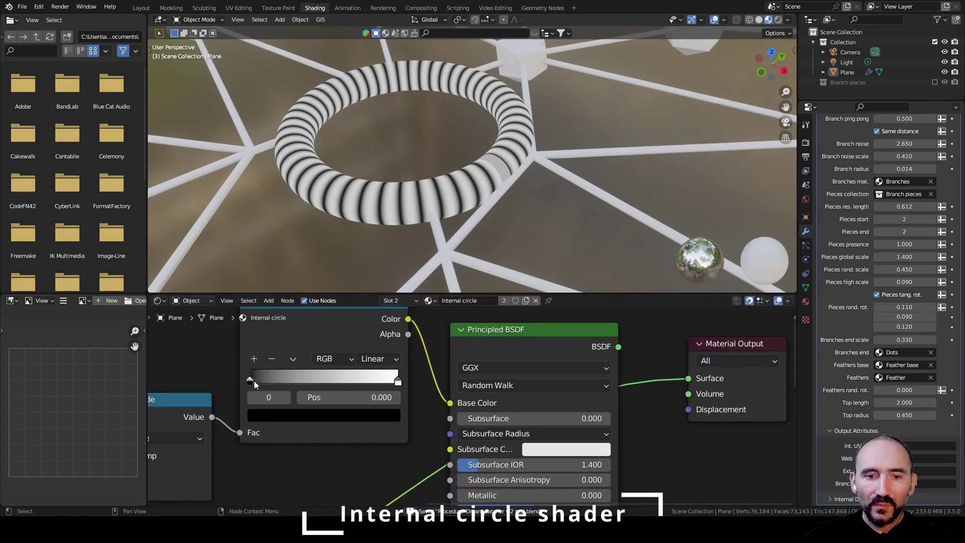
pyautogui.click(261, 413)
pyautogui.moveTo(366, 279); pyautogui.dragTo(368, 216)
pyautogui.moveTo(294, 314); pyautogui.dragTo(283, 312)
# Add a Bump node from the Divide node's output, with the value feeding its Height input
pyautogui.moveTo(356, 454); pyautogui.dragTo(316, 372, button='middle')
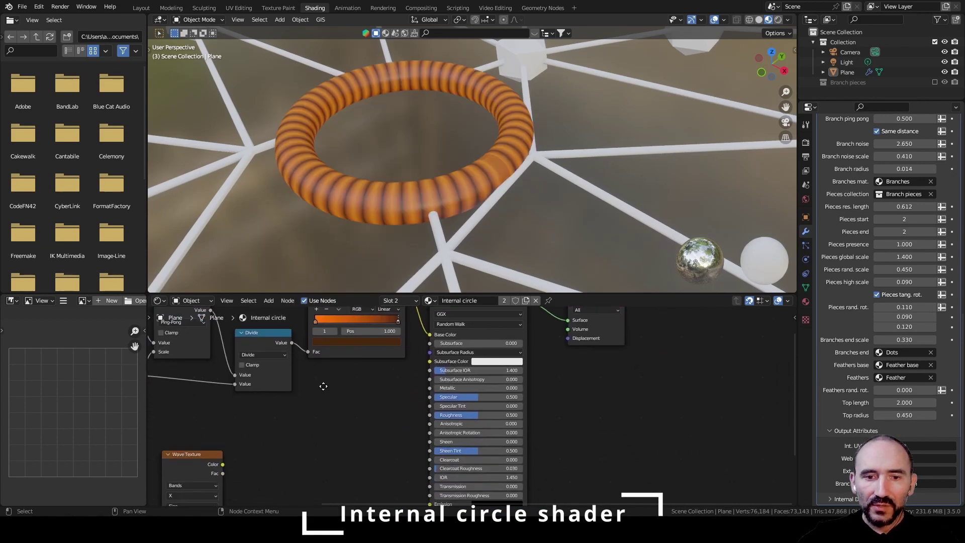
pyautogui.moveTo(284, 329); pyautogui.dragTo(339, 425)
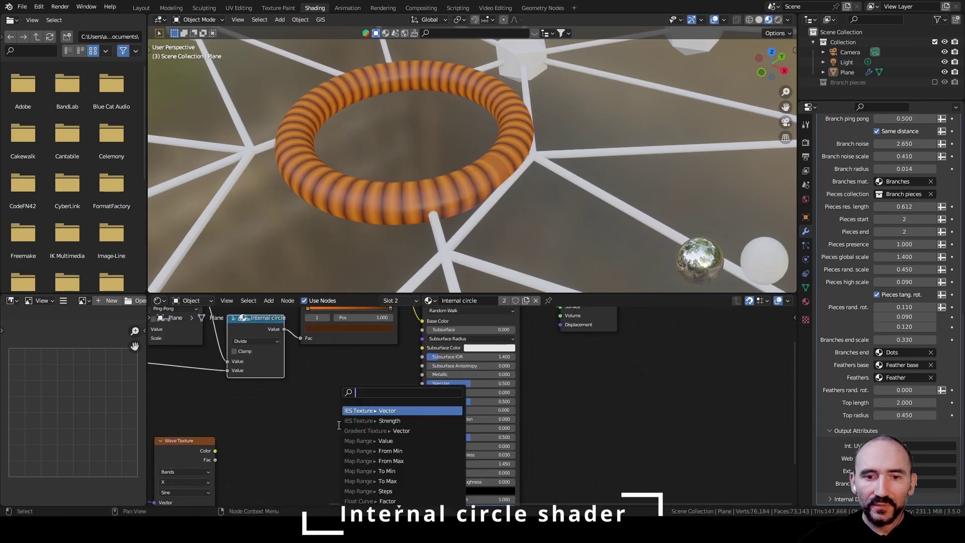
pyautogui.write('bump')
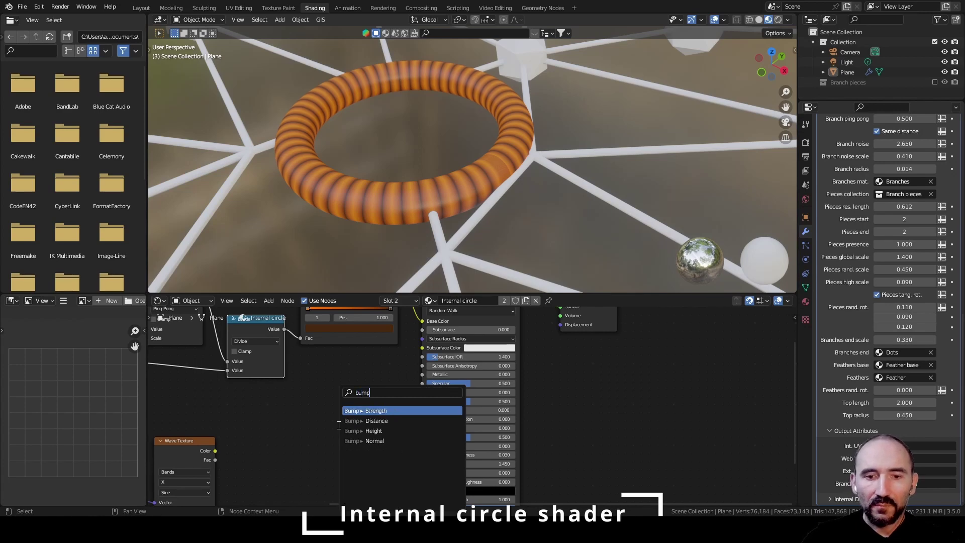
pyautogui.click(360, 431)
pyautogui.click(330, 413)
pyautogui.moveTo(353, 419); pyautogui.dragTo(350, 377, button='middle')
pyautogui.scroll(1, 350, 378)
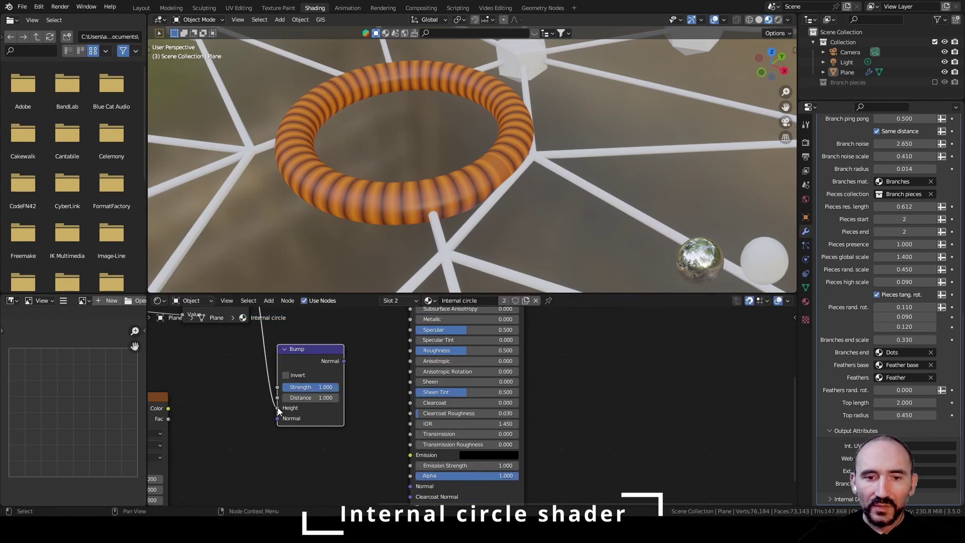
# Set the Bump Strength to 0.408 and connect its Normal output to the Principled BSDF's Normal input
pyautogui.moveTo(322, 390); pyautogui.dragTo(289, 391)
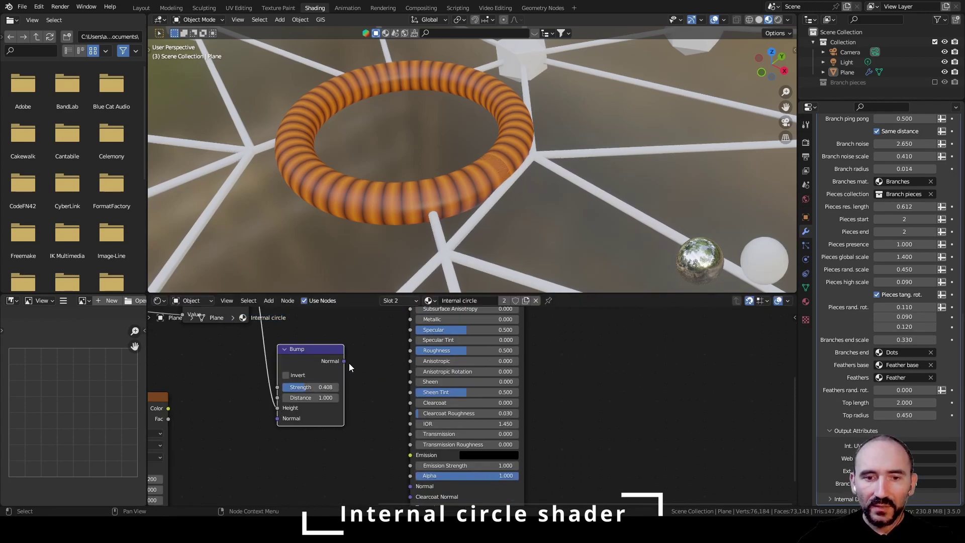
pyautogui.moveTo(344, 361); pyautogui.dragTo(408, 487)
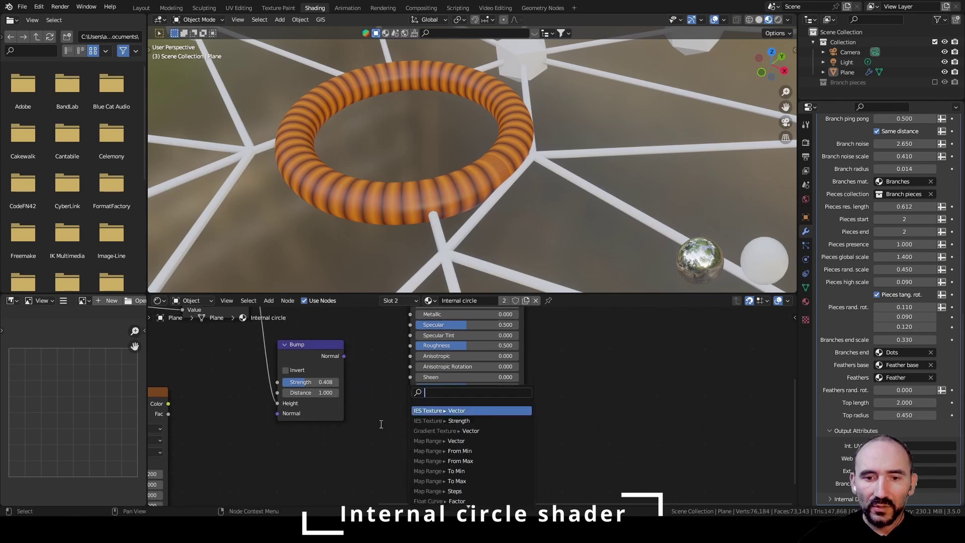
pyautogui.press('Escape')
pyautogui.moveTo(345, 356); pyautogui.dragTo(418, 481)
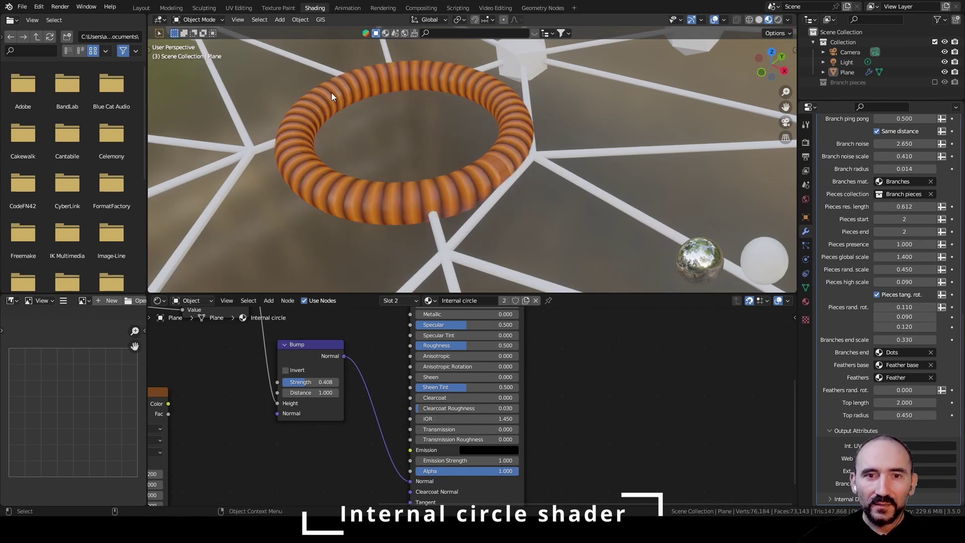
# Select the dreamcatcher, switch to its Dots material slot with all its nodes in view, and save the file
pyautogui.moveTo(426, 119); pyautogui.dragTo(489, 128, button='middle')
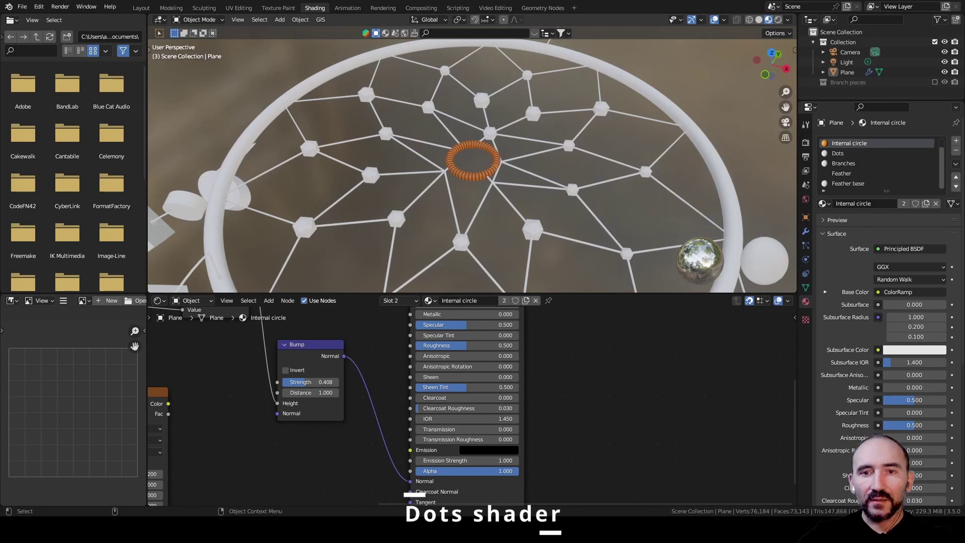
pyautogui.click(530, 114)
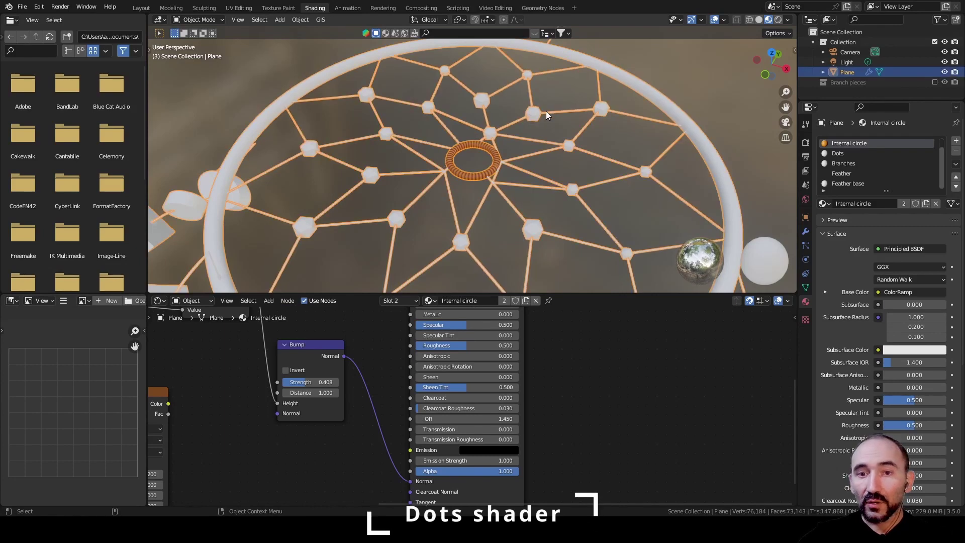
pyautogui.click(838, 155)
pyautogui.press('Home')
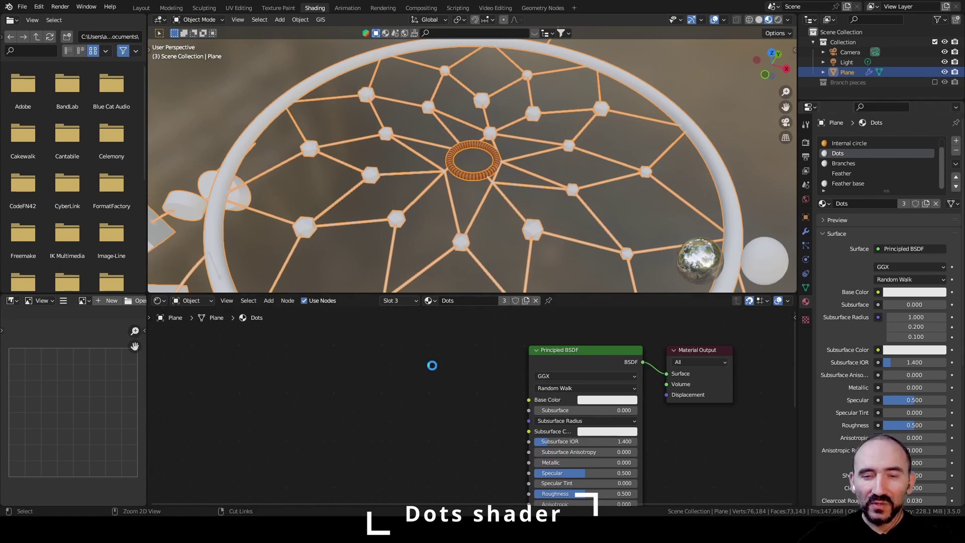
pyautogui.hotkey('ctrl', 's')
# Add an Object Info node ahead of the Principled BSDF in the Dots material
pyautogui.scroll(-4, 499, 343)
pyautogui.moveTo(518, 415); pyautogui.dragTo(451, 315, button='middle')
pyautogui.scroll(2, 491, 364)
pyautogui.scroll(-1, 491, 365)
pyautogui.moveTo(286, 382); pyautogui.dragTo(398, 470, button='middle')
pyautogui.moveTo(410, 386); pyautogui.dragTo(407, 418, button='middle')
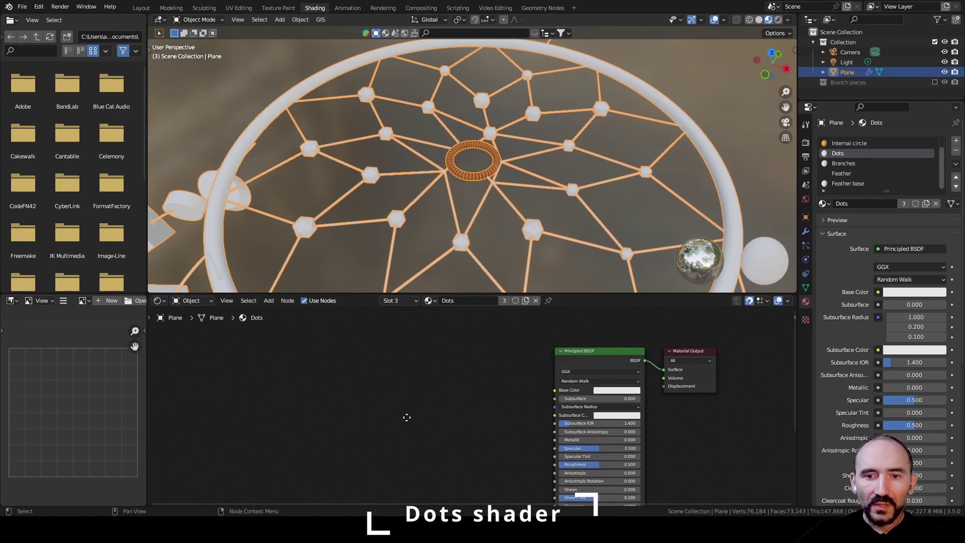
pyautogui.scroll(3, 468, 386)
pyautogui.press('F3')
pyautogui.write('obj')
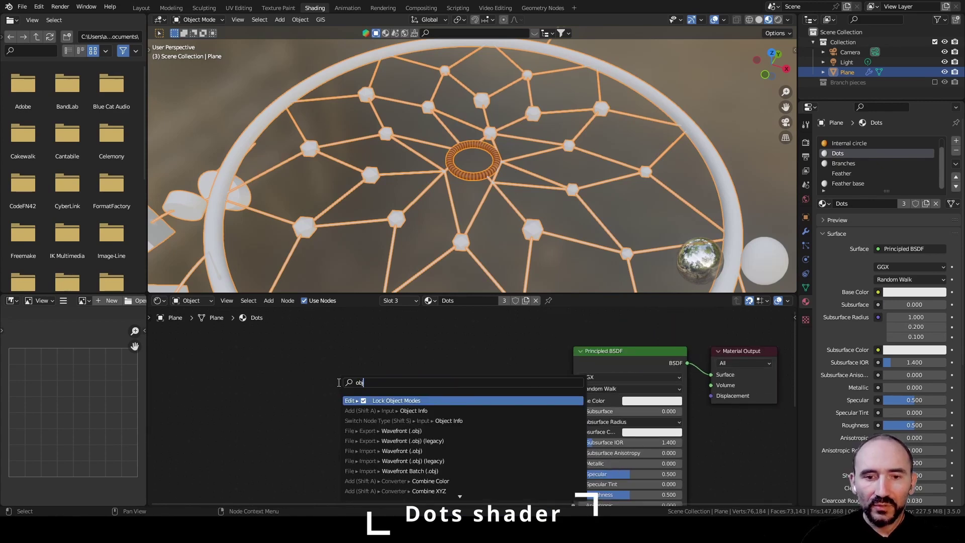
pyautogui.press('Down')
pyautogui.press('Return')
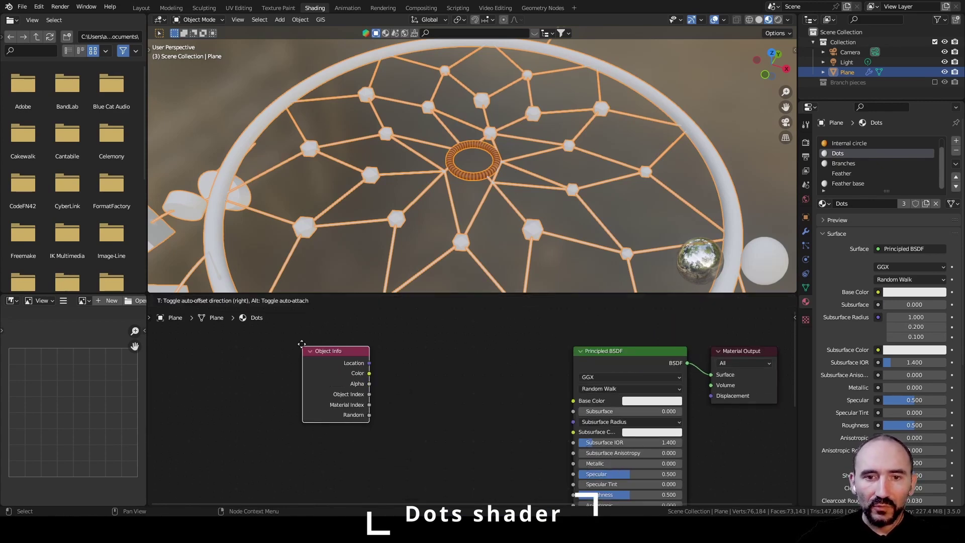
pyautogui.click(350, 386)
pyautogui.click(433, 396)
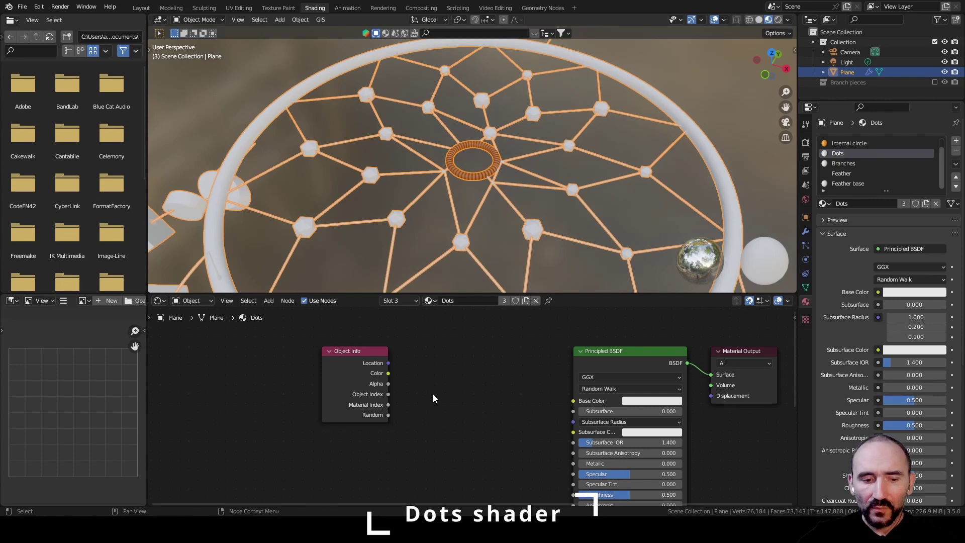
# Preview the Object Info node's Random output on the dreamcatcher's dots
pyautogui.keyDown('ctrl'); pyautogui.keyDown('shift'); pyautogui.click(356, 368); pyautogui.keyUp('shift'); pyautogui.keyUp('ctrl')
pyautogui.keyDown('ctrl'); pyautogui.keyDown('shift'); pyautogui.click(356, 368); pyautogui.keyUp('shift'); pyautogui.keyUp('ctrl')
pyautogui.keyDown('ctrl'); pyautogui.keyDown('shift'); pyautogui.click(355, 368); pyautogui.keyUp('shift'); pyautogui.keyUp('ctrl')
pyautogui.keyDown('ctrl'); pyautogui.keyDown('shift'); pyautogui.click(356, 368); pyautogui.keyUp('shift'); pyautogui.keyUp('ctrl')
pyautogui.keyDown('ctrl'); pyautogui.keyDown('shift'); pyautogui.click(356, 368); pyautogui.keyUp('shift'); pyautogui.keyUp('ctrl')
pyautogui.keyDown('ctrl'); pyautogui.keyDown('shift'); pyautogui.click(355, 368); pyautogui.keyUp('shift'); pyautogui.keyUp('ctrl')
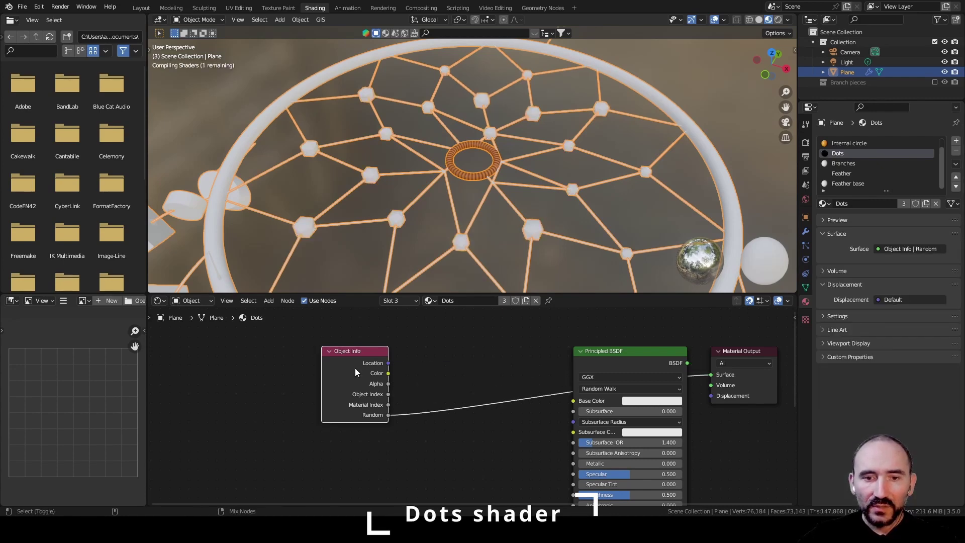
pyautogui.moveTo(491, 201)
pyautogui.mouseDown(button='middle')
pyautogui.moveTo(497, 172)
pyautogui.moveTo(486, 140)
pyautogui.mouseUp(button='middle')
pyautogui.scroll(-4, 485, 140)
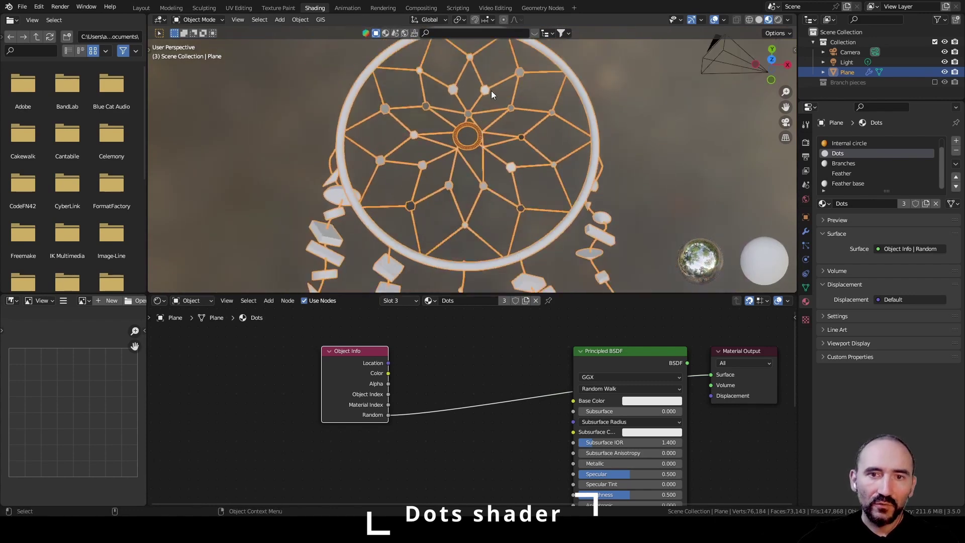
# Add a ColorRamp node fed by the Object Info node's Random output
pyautogui.scroll(3, 474, 149)
pyautogui.moveTo(378, 418); pyautogui.dragTo(342, 374)
pyautogui.write('colorra')
pyautogui.press('Return')
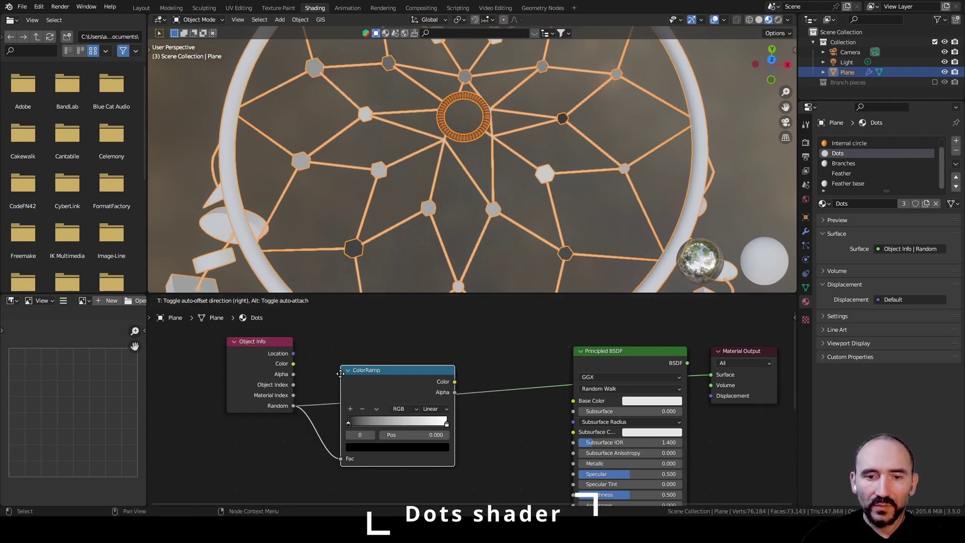
pyautogui.click(368, 332)
# Colour the ColorRamp's first stop orange with hue 0.040, saturation 0.914 and value 1.000, and its last stop red
pyautogui.click(405, 409)
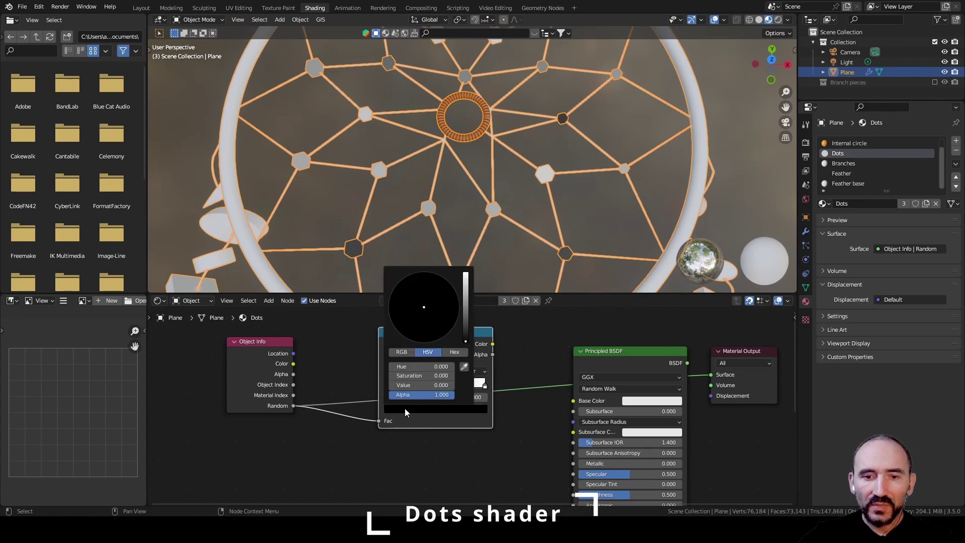
pyautogui.scroll(20, 453, 313)
pyautogui.click(414, 329)
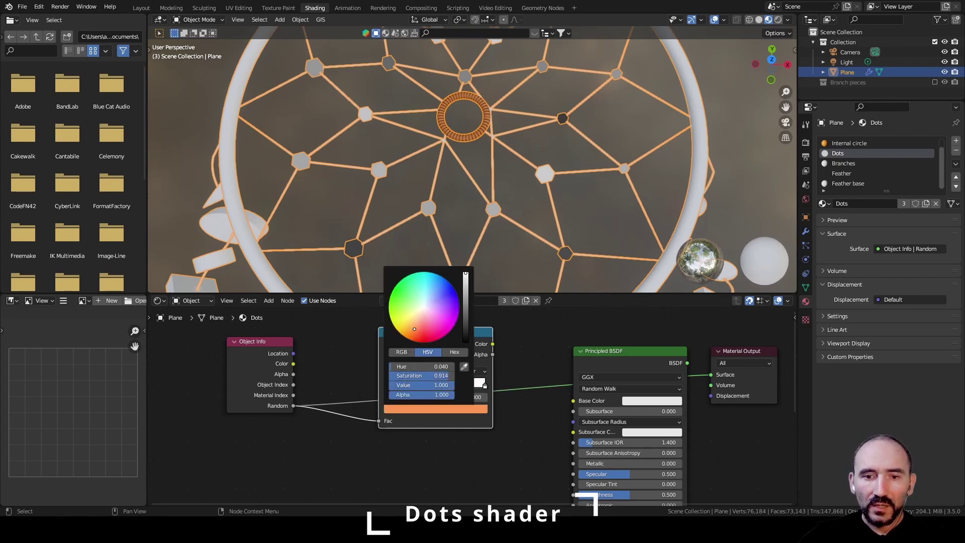
pyautogui.click(484, 386)
pyautogui.click(436, 408)
pyautogui.click(425, 324)
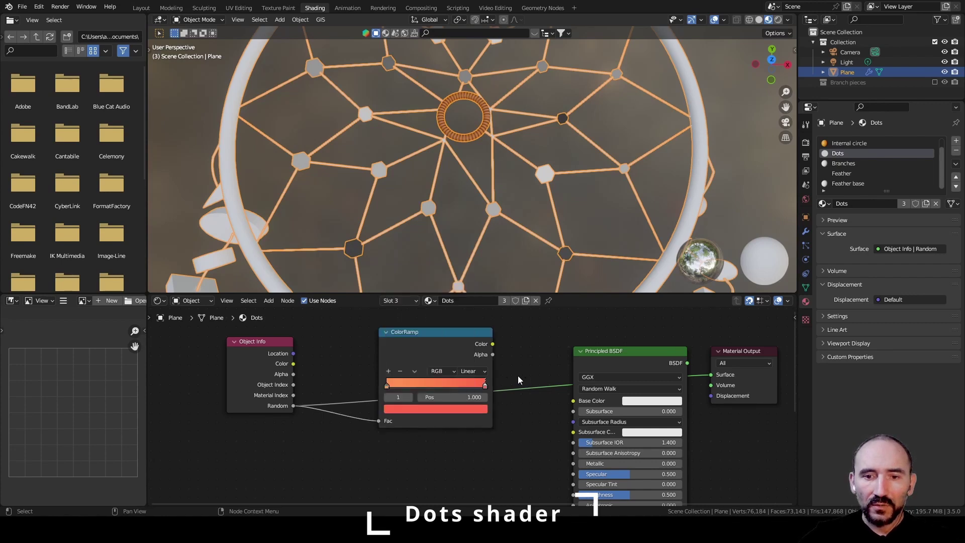
# Connect the ColorRamp's Color output to the Principled BSDF's Base Color and set Roughness to 0.000
pyautogui.moveTo(518, 376); pyautogui.dragTo(378, 340, button='middle')
pyautogui.moveTo(372, 318); pyautogui.dragTo(453, 366)
pyautogui.moveTo(488, 462); pyautogui.dragTo(472, 378, button='middle')
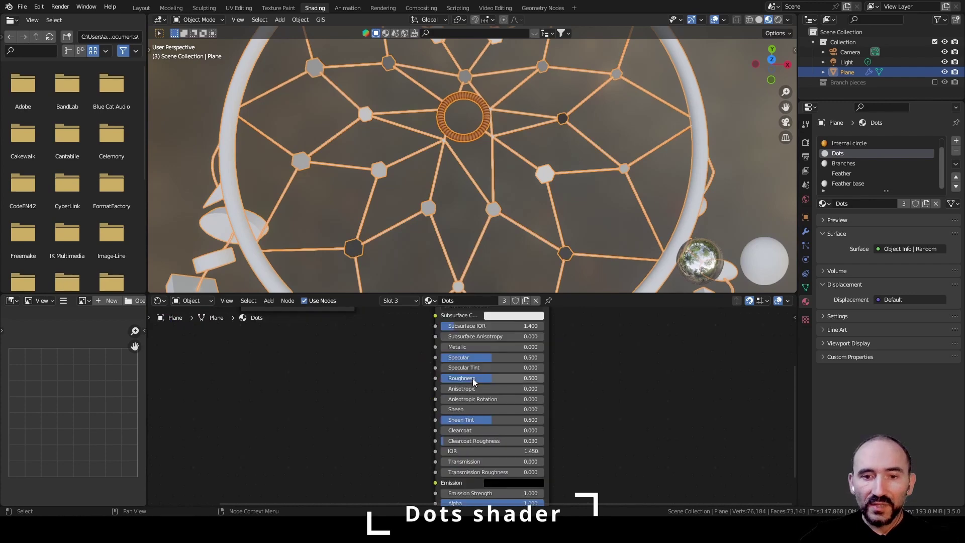
pyautogui.moveTo(473, 378); pyautogui.dragTo(437, 380)
# Set the Principled BSDF's Transmission to 1.000 and connect the shader back to the Material Output's Surface
pyautogui.moveTo(378, 435); pyautogui.dragTo(384, 347, button='middle')
pyautogui.scroll(4, 384, 347)
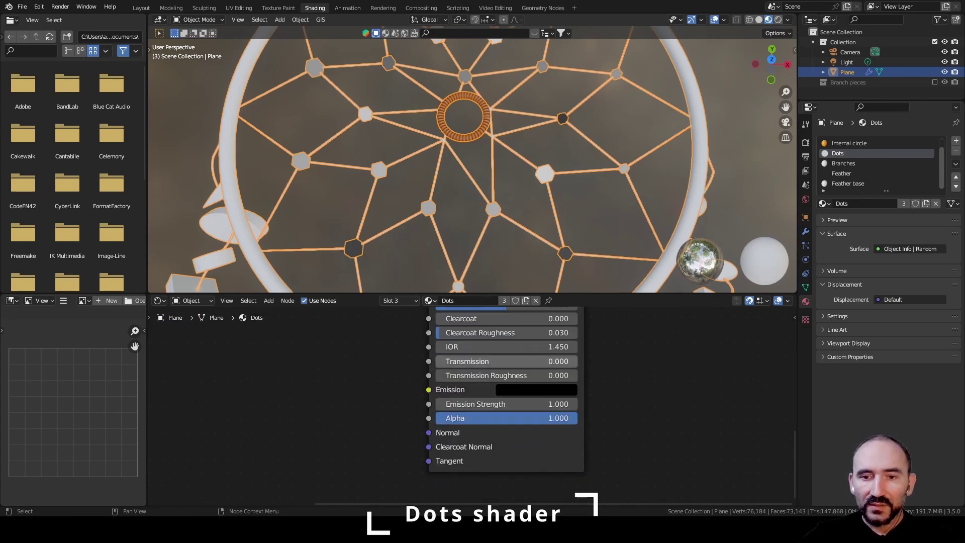
pyautogui.moveTo(448, 361); pyautogui.dragTo(577, 361)
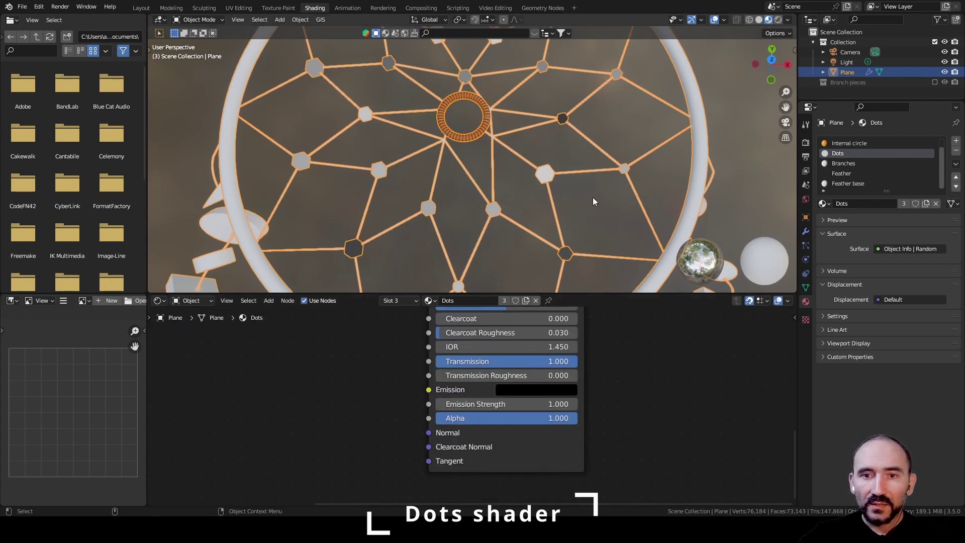
pyautogui.scroll(-2, 640, 343)
pyautogui.moveTo(637, 340); pyautogui.dragTo(536, 434, button='middle')
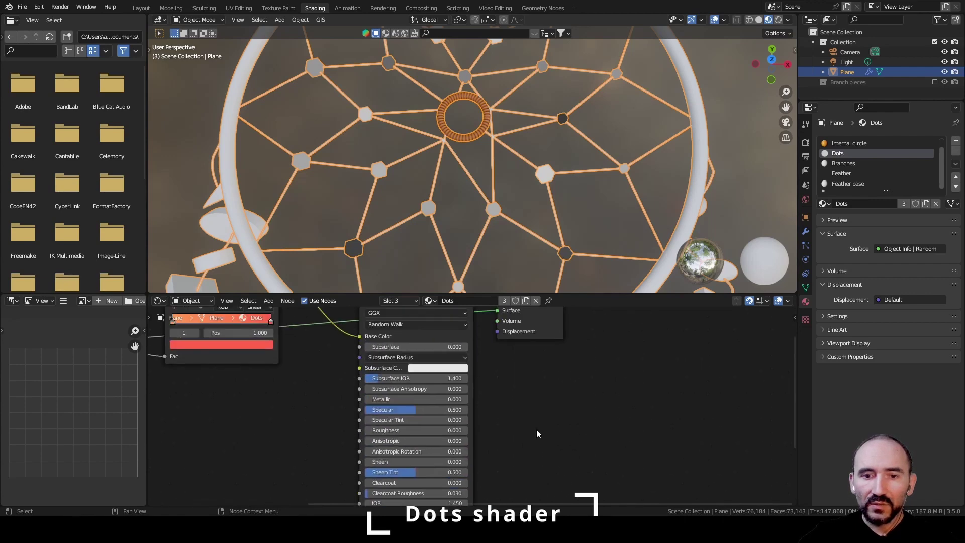
pyautogui.moveTo(556, 383); pyautogui.dragTo(555, 448, button='middle')
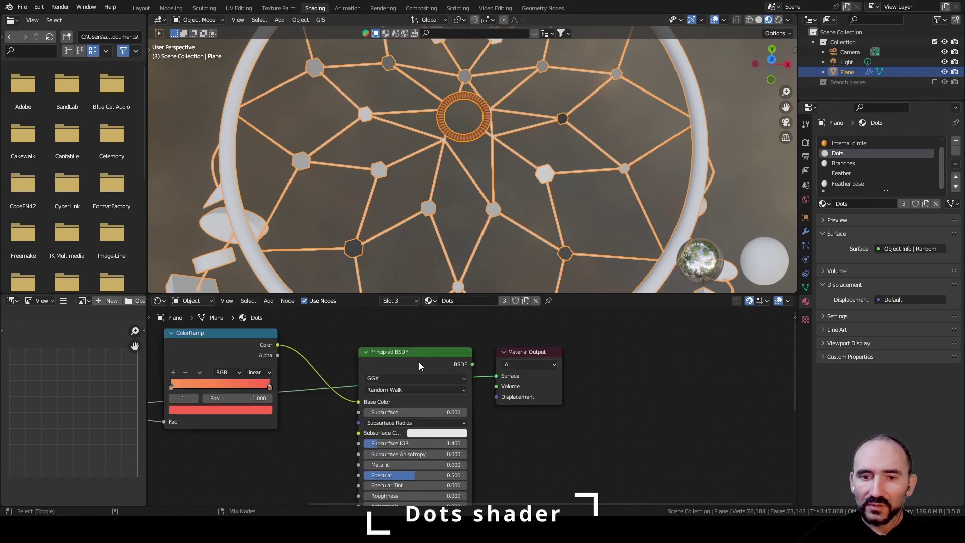
pyautogui.keyDown('ctrl'); pyautogui.keyDown('shift'); pyautogui.click(420, 362); pyautogui.keyUp('shift'); pyautogui.keyUp('ctrl')
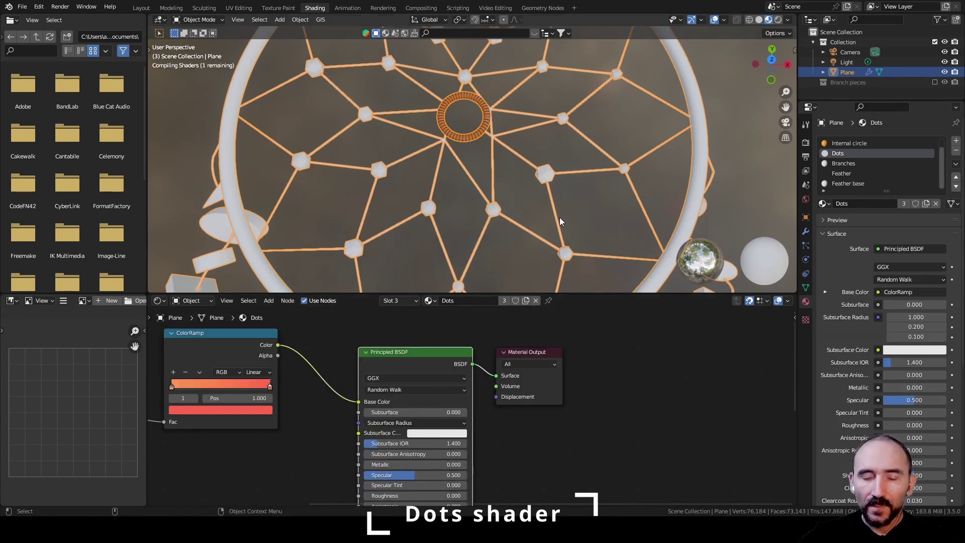
# Set the Dots material's Blend Mode to Alpha Hashed in its viewport display settings
pyautogui.scroll(3, 548, 203)
pyautogui.scroll(2, 547, 200)
pyautogui.moveTo(563, 198); pyautogui.dragTo(577, 228, button='middle')
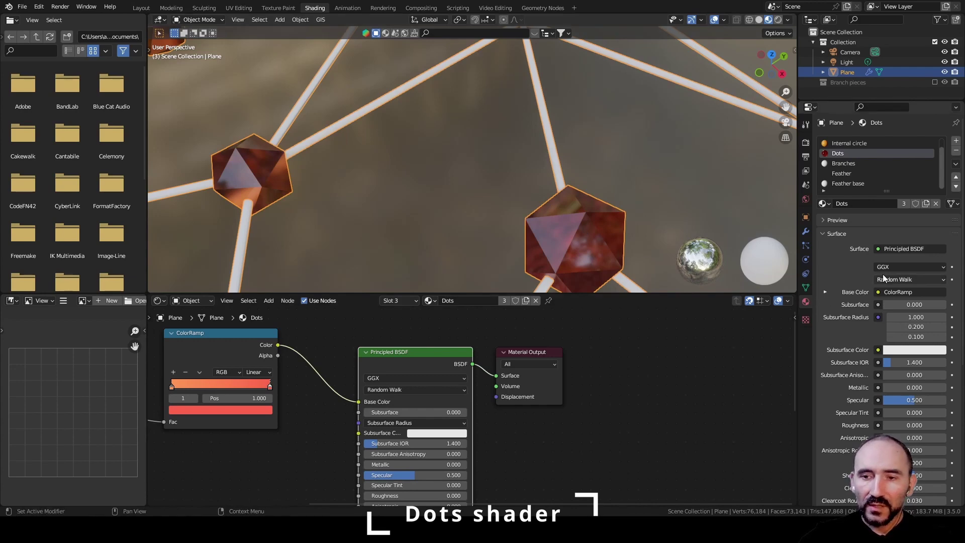
pyautogui.scroll(-7, 873, 260)
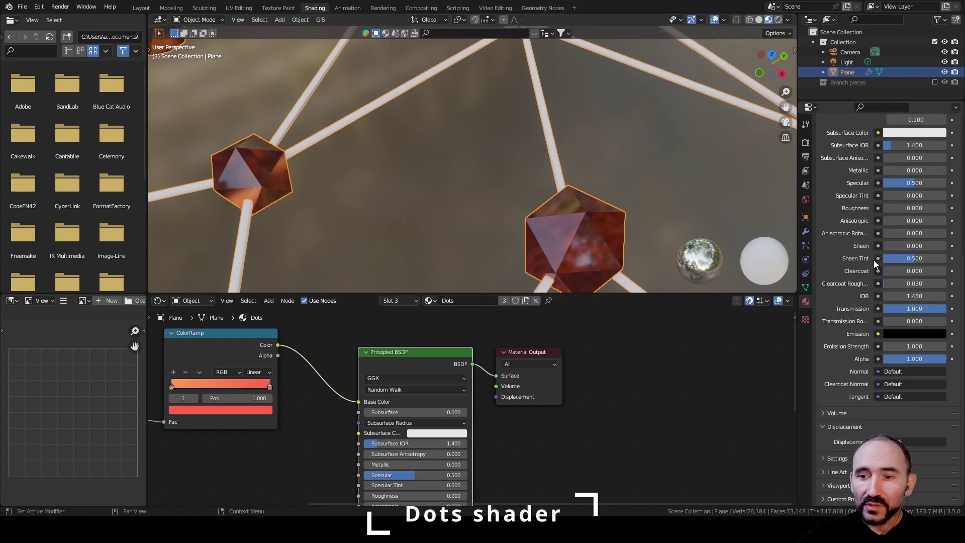
pyautogui.press('a')
pyautogui.click(840, 319)
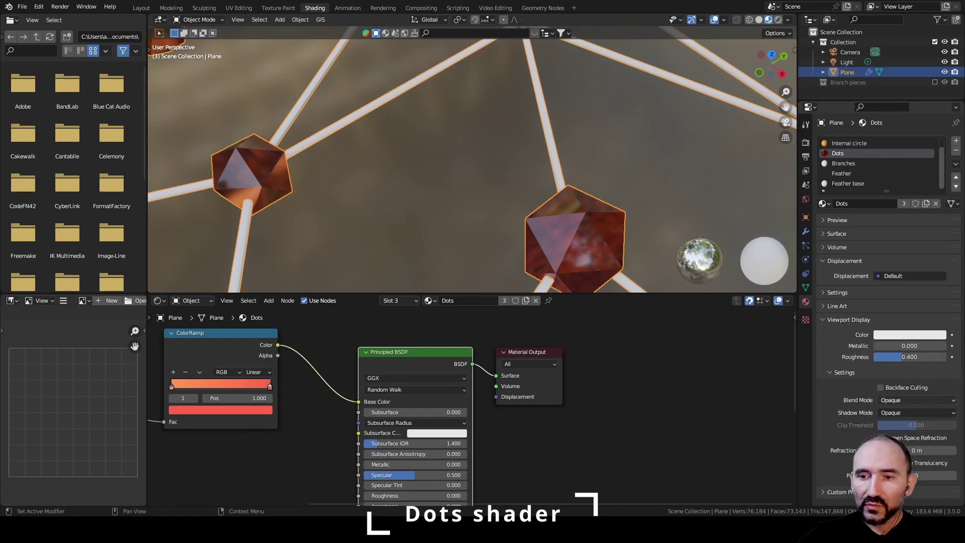
pyautogui.click(909, 400)
pyautogui.click(905, 422)
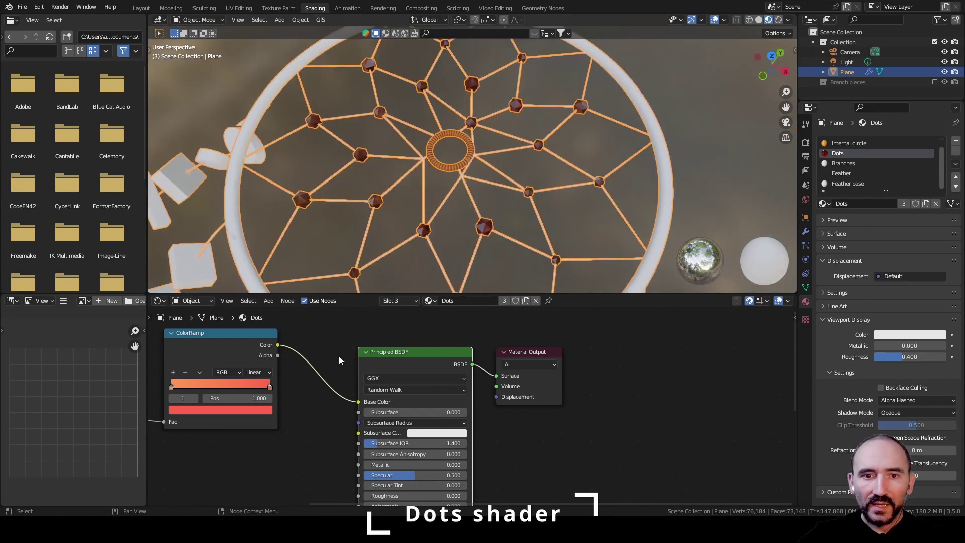
# Lower the saturation of the ColorRamp's first stop to give a paler orange
pyautogui.click(330, 224)
pyautogui.scroll(3, 438, 418)
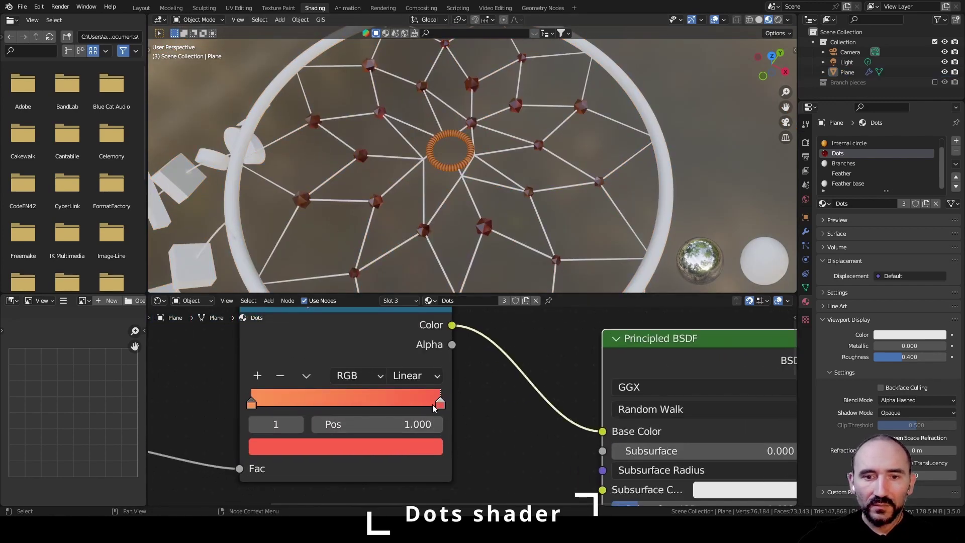
pyautogui.click(251, 402)
pyautogui.click(273, 447)
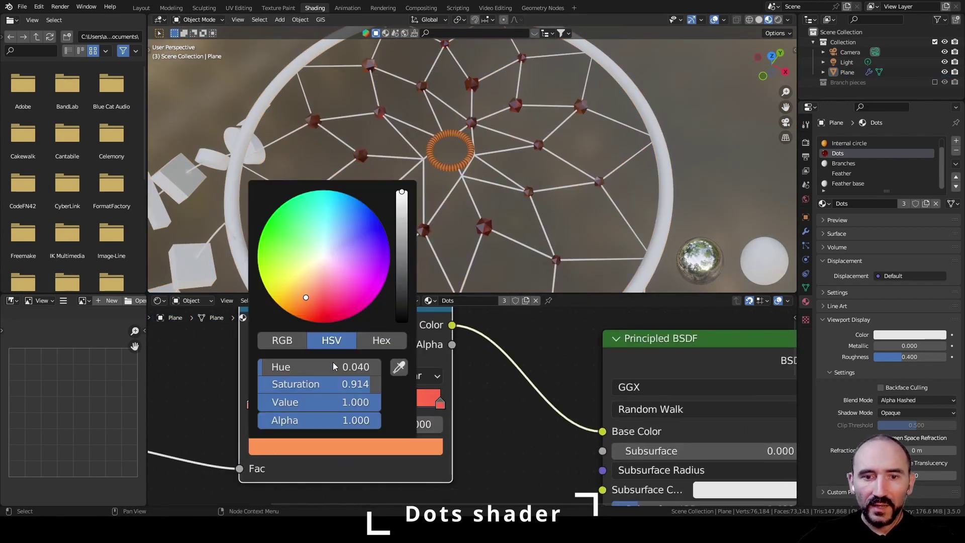
pyautogui.moveTo(335, 382); pyautogui.dragTo(302, 382)
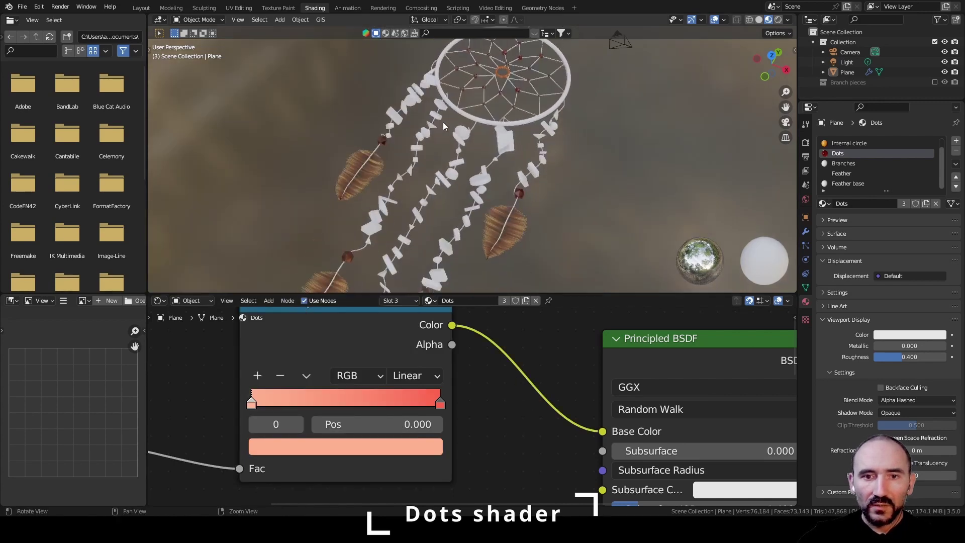
# Check the dots above the feathers, select the dreamcatcher and switch to its Web material slot
pyautogui.scroll(6, 465, 160)
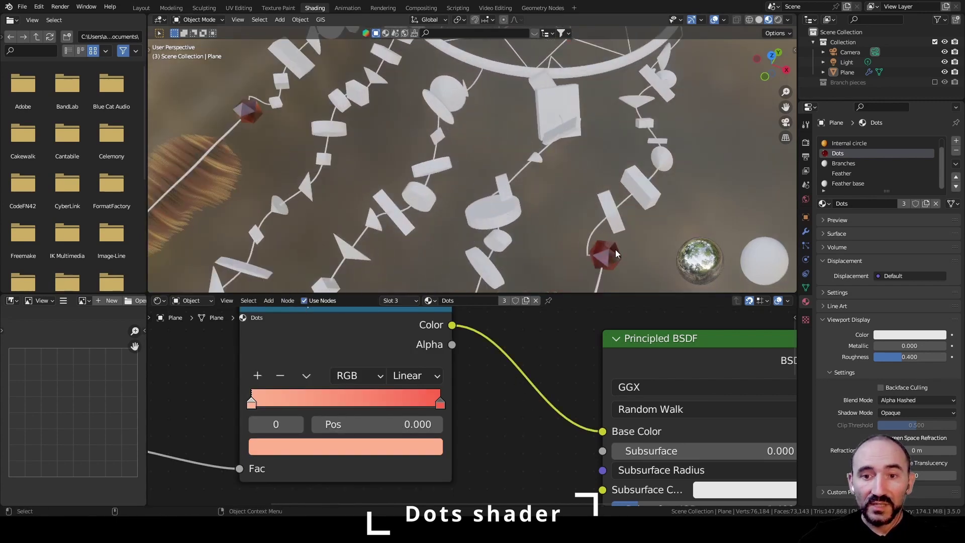
pyautogui.scroll(-4, 602, 253)
pyautogui.keyDown('alt'); pyautogui.moveTo(395, 248); pyautogui.dragTo(451, 190, button='middle'); pyautogui.keyUp('alt')
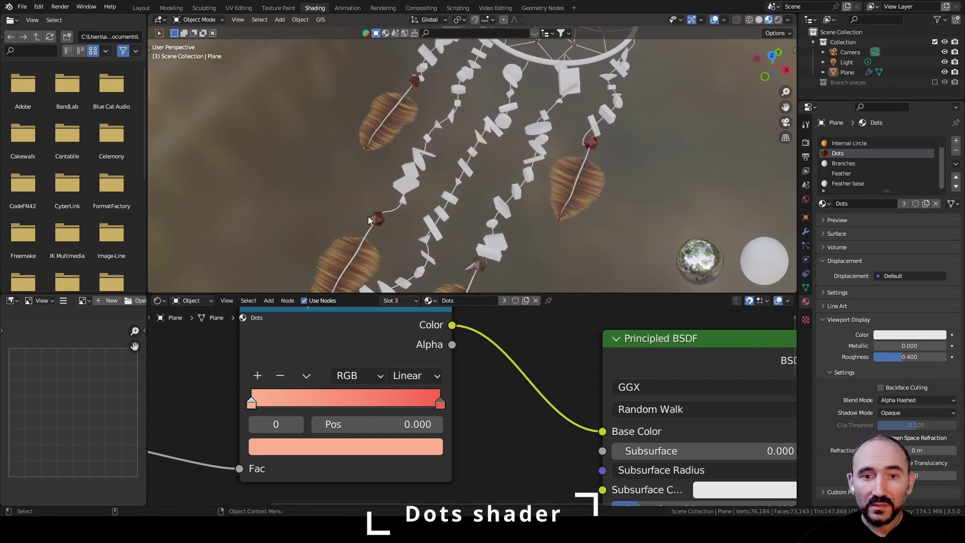
pyautogui.scroll(-4, 522, 116)
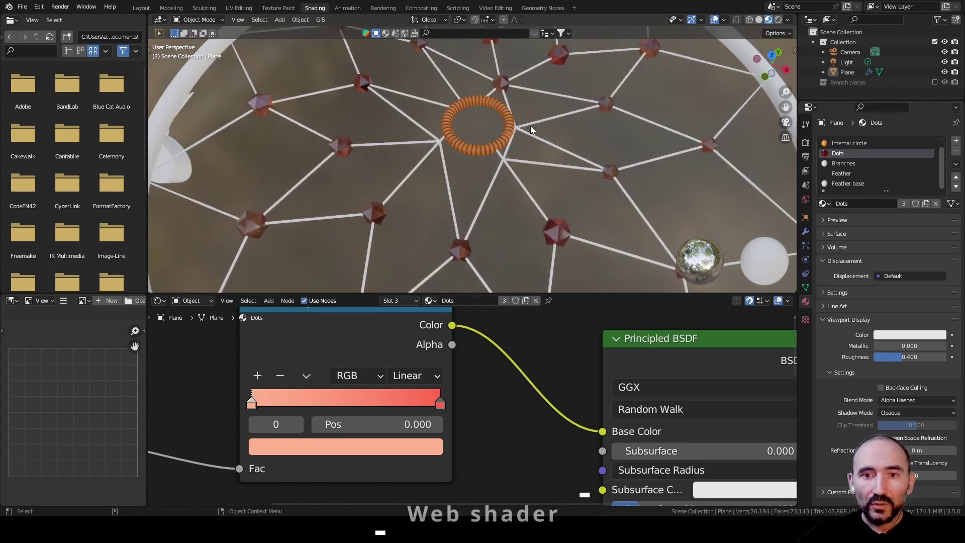
pyautogui.click(531, 123)
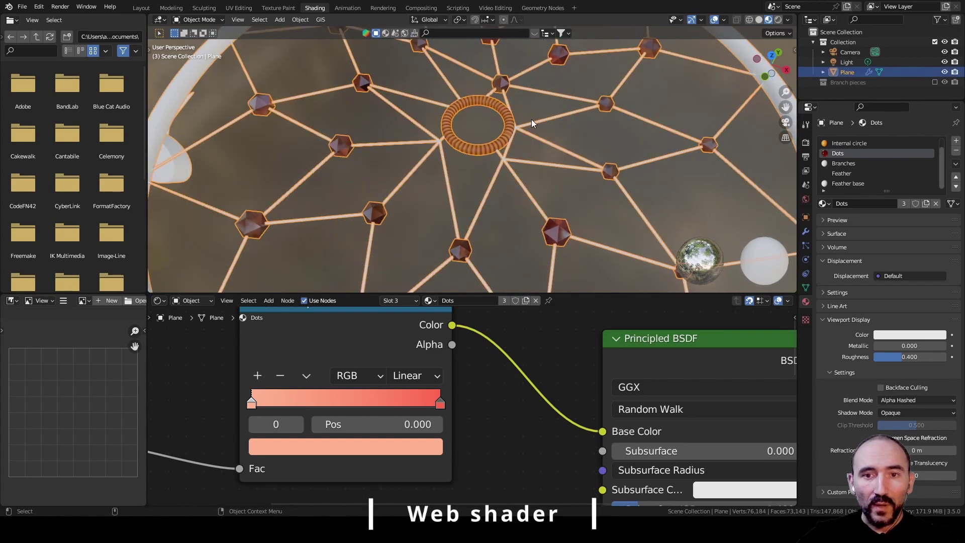
pyautogui.click(884, 143)
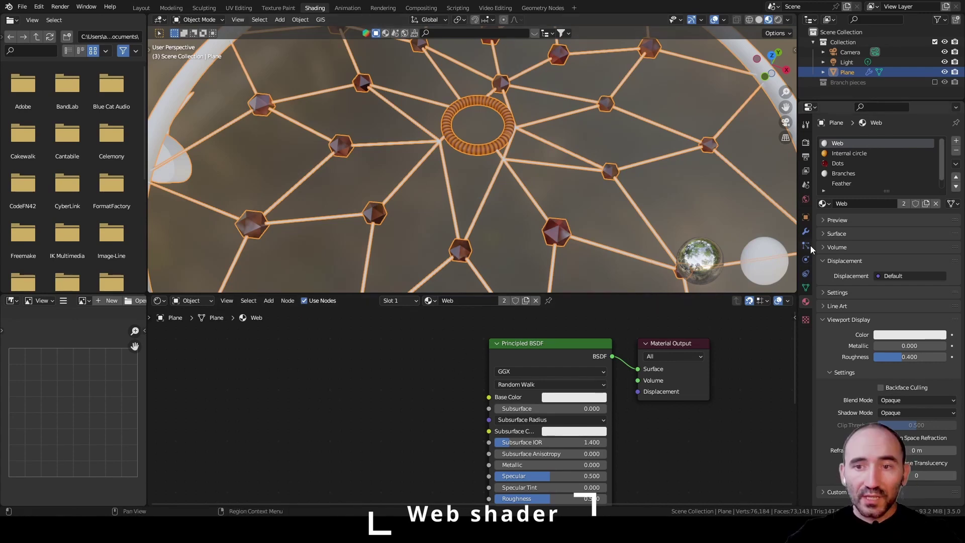
# Add an Attribute node to the Web material that reads the modifier's UVmapWeb output attribute
pyautogui.click(806, 231)
pyautogui.scroll(-15, 918, 315)
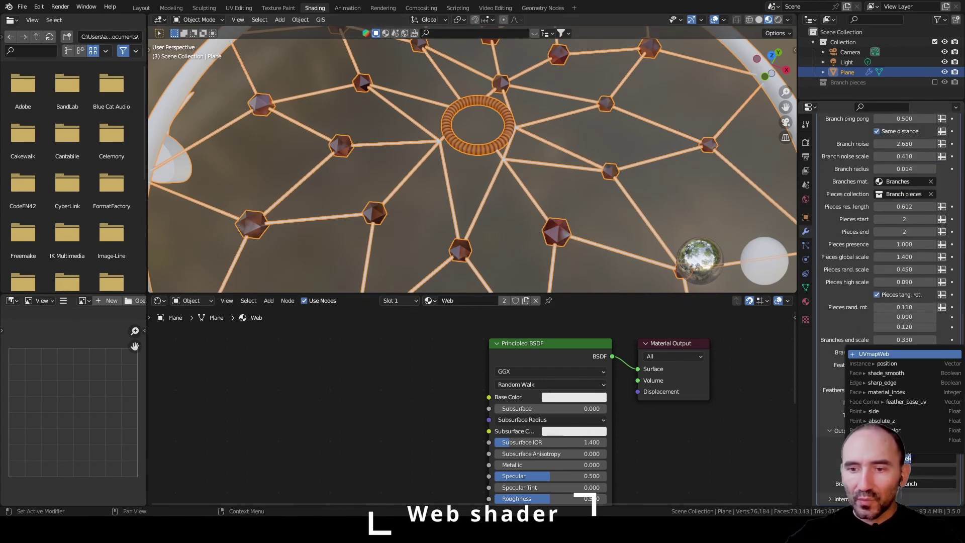
pyautogui.press('F3')
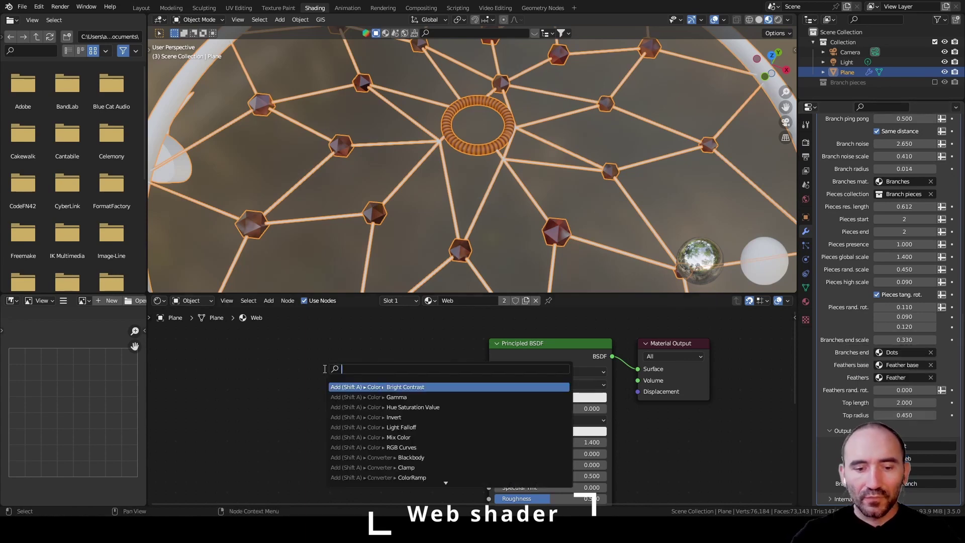
pyautogui.write('attrib')
pyautogui.press('Return')
pyautogui.click(192, 352)
pyautogui.click(224, 428)
pyautogui.write('UVmapWeb')
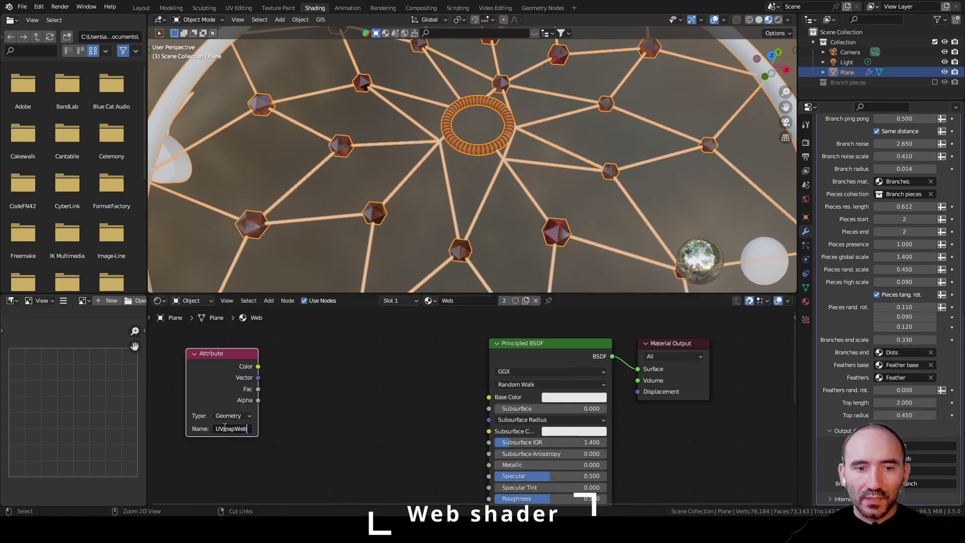
pyautogui.press('Return')
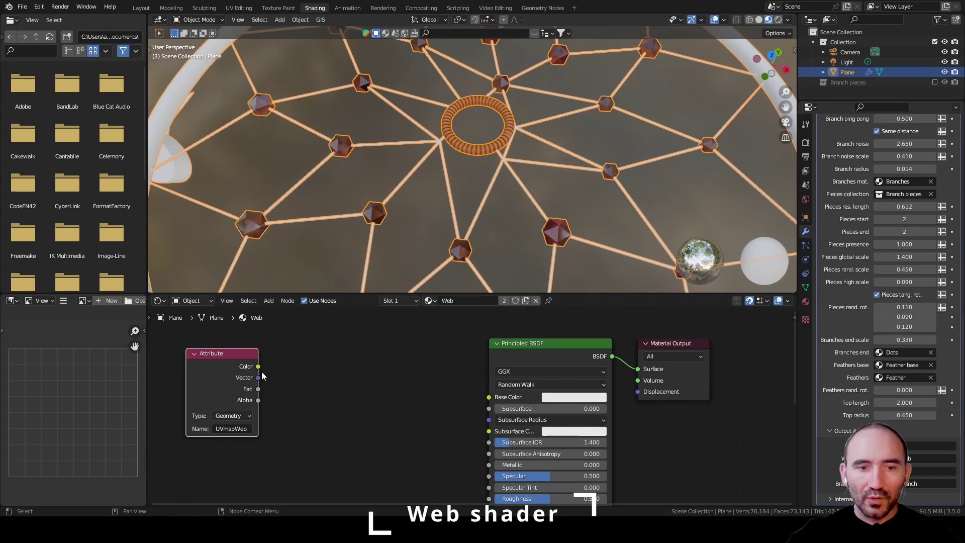
# Add a Separate XYZ node fed by the Attribute node's Vector output and preview its X output
pyautogui.moveTo(257, 378); pyautogui.dragTo(300, 382)
pyautogui.write('sep')
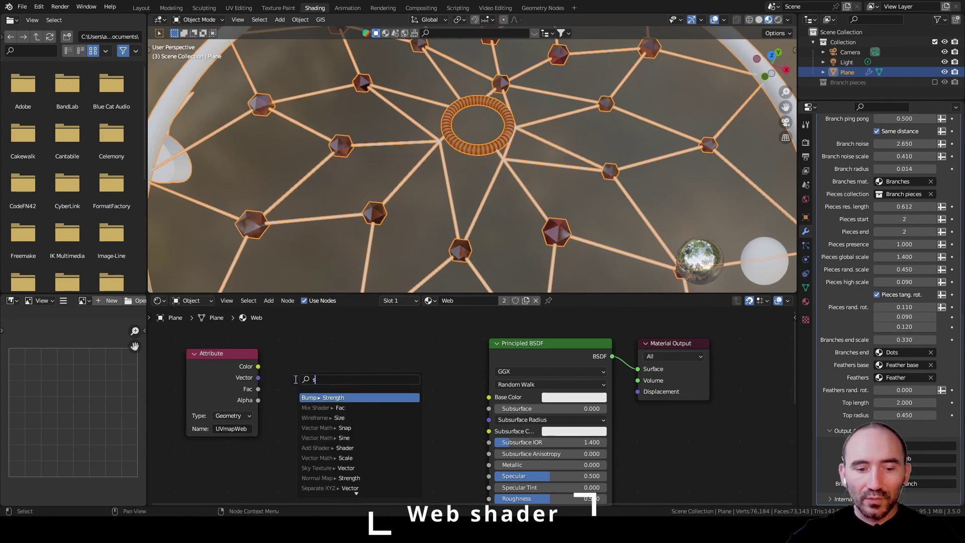
pyautogui.press('Return')
pyautogui.click(312, 367)
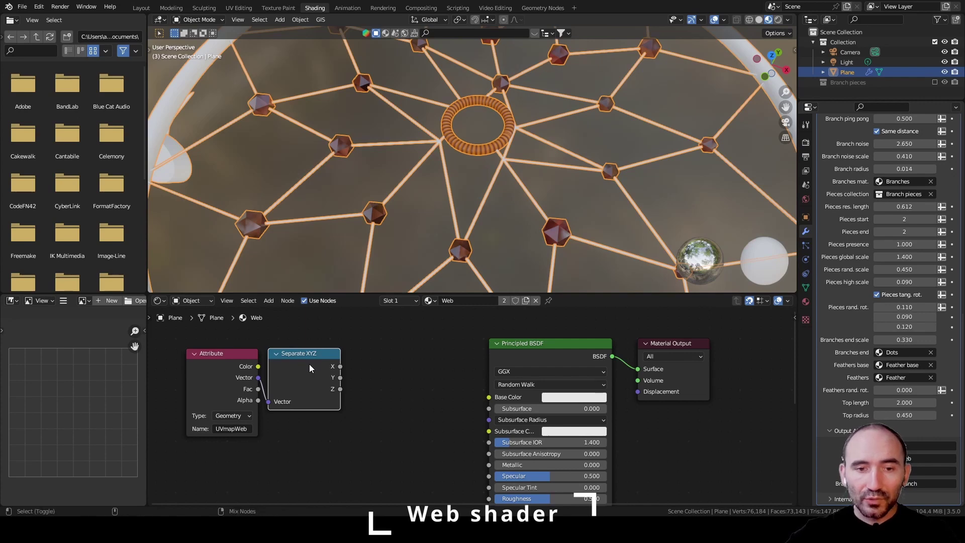
pyautogui.keyDown('ctrl'); pyautogui.keyDown('shift'); pyautogui.click(309, 364); pyautogui.keyUp('shift'); pyautogui.keyUp('ctrl')
# Examine how the UV map's X values run along the web strands and where they meet the internal circle
pyautogui.scroll(6, 469, 180)
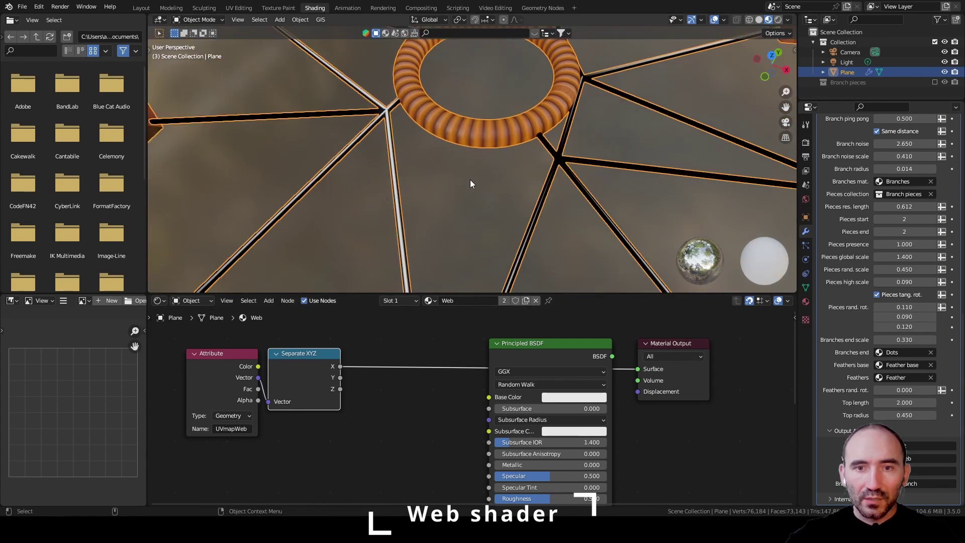
pyautogui.keyDown('shift'); pyautogui.moveTo(471, 173); pyautogui.dragTo(532, 136, button='middle'); pyautogui.keyUp('shift')
pyautogui.click(589, 159)
pyautogui.scroll(-2, 589, 159)
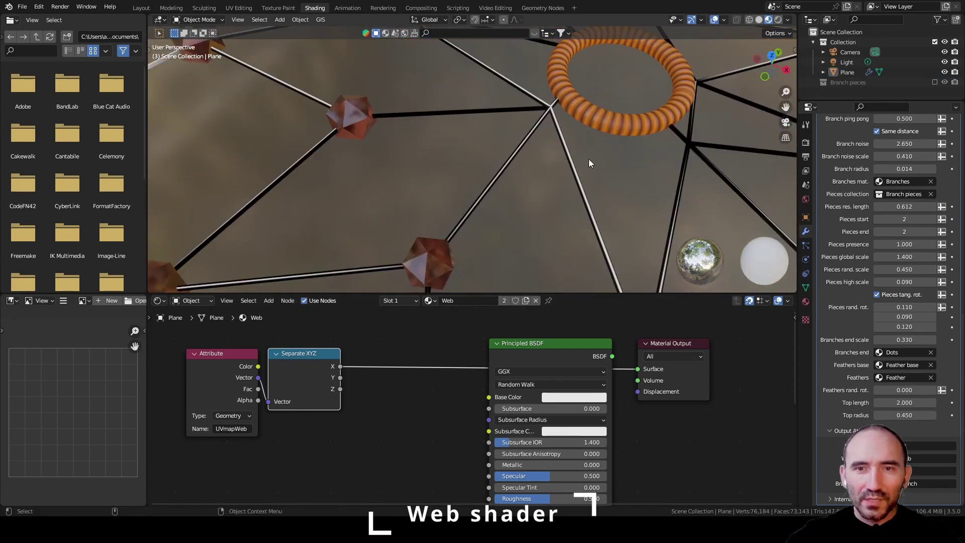
pyautogui.moveTo(589, 159); pyautogui.dragTo(546, 129, button='middle')
pyautogui.scroll(6, 549, 126)
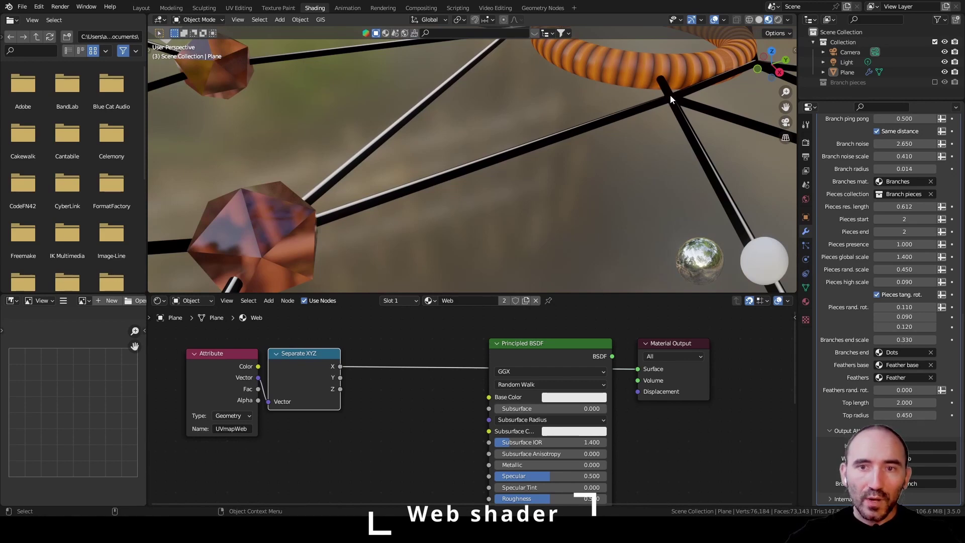
pyautogui.scroll(-8, 663, 102)
pyautogui.moveTo(590, 119); pyautogui.dragTo(612, 159, button='middle')
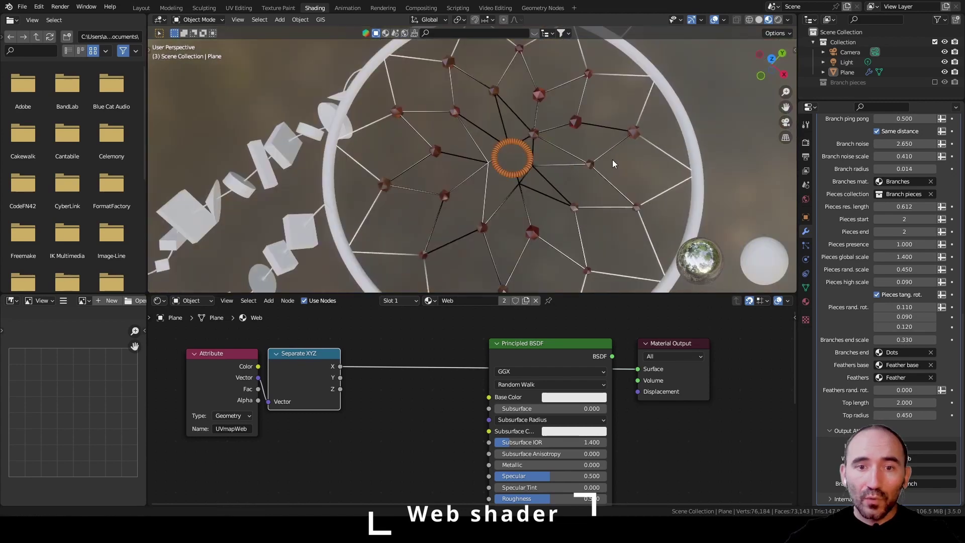
pyautogui.scroll(3, 613, 163)
pyautogui.scroll(-3, 385, 372)
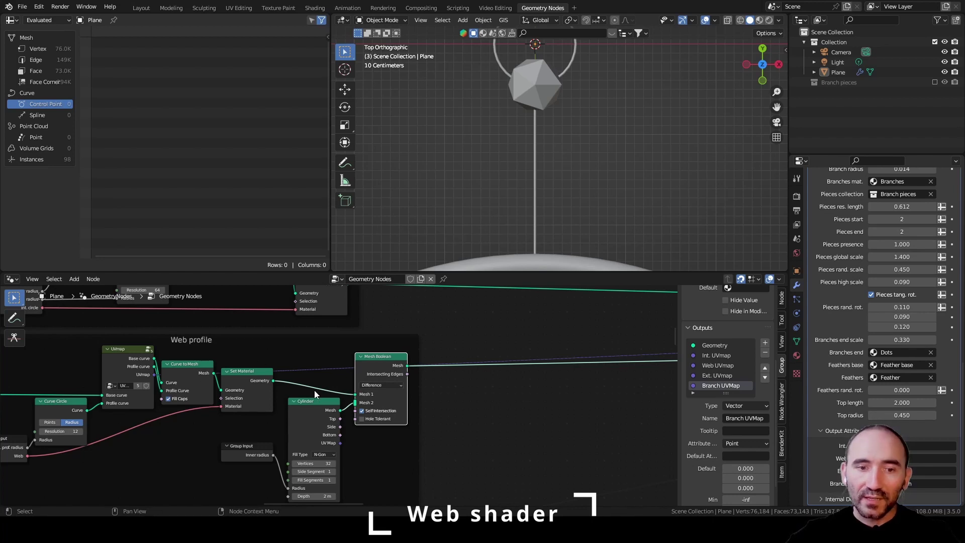
# Mute the Mesh Boolean node in the Web profile frame and inspect the web around the inner ring
pyautogui.moveTo(279, 402); pyautogui.dragTo(411, 385, button='middle')
pyautogui.scroll(2, 412, 384)
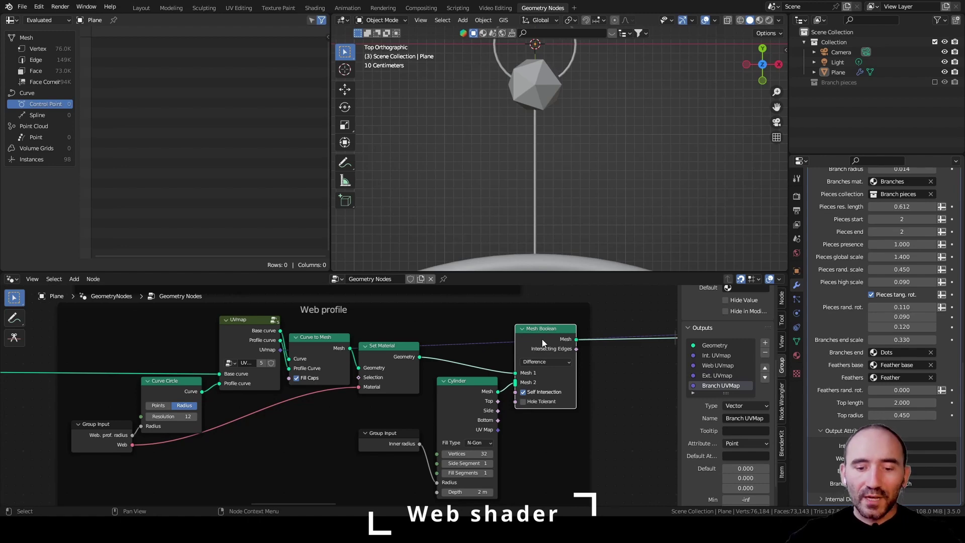
pyautogui.press('m')
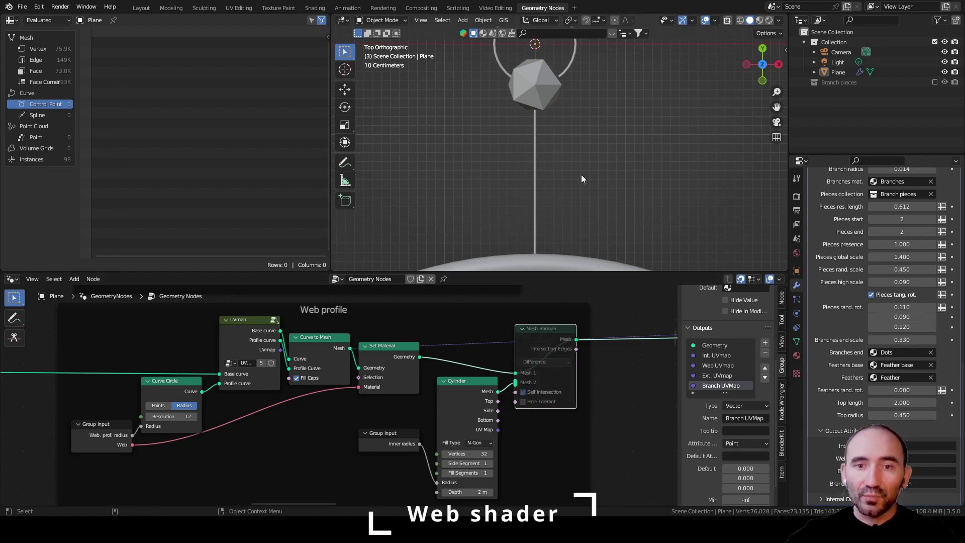
pyautogui.scroll(-4, 581, 181)
pyautogui.scroll(6, 570, 240)
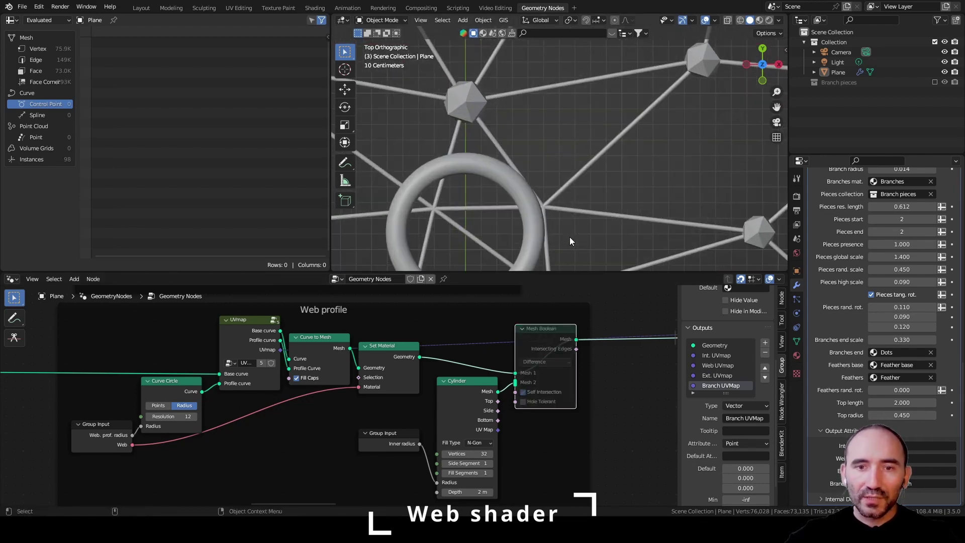
pyautogui.keyDown('shift'); pyautogui.moveTo(569, 237); pyautogui.dragTo(634, 166, button='middle'); pyautogui.keyUp('shift')
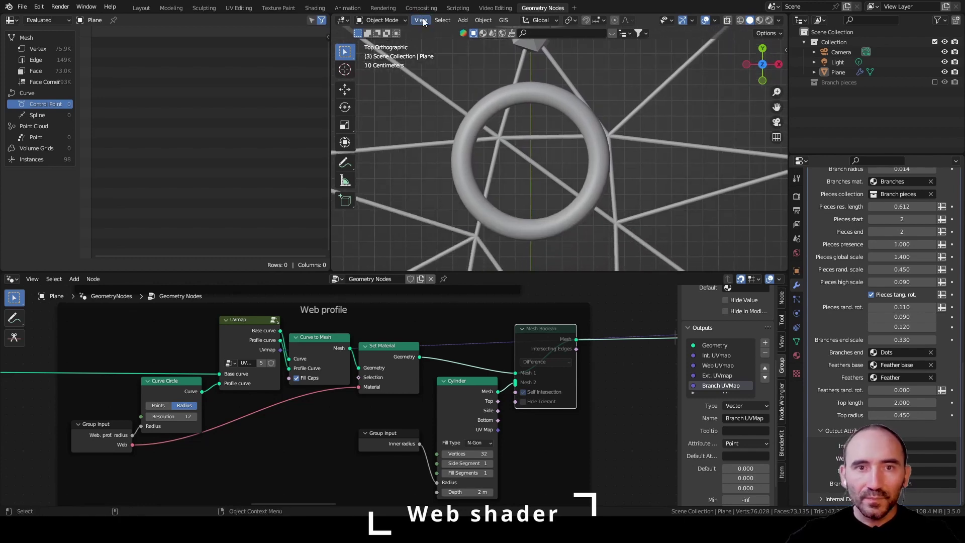
# Switch to the Shading workspace and examine the UV map's X gradient on the strands near the inner ring and dots
pyautogui.click(322, 9)
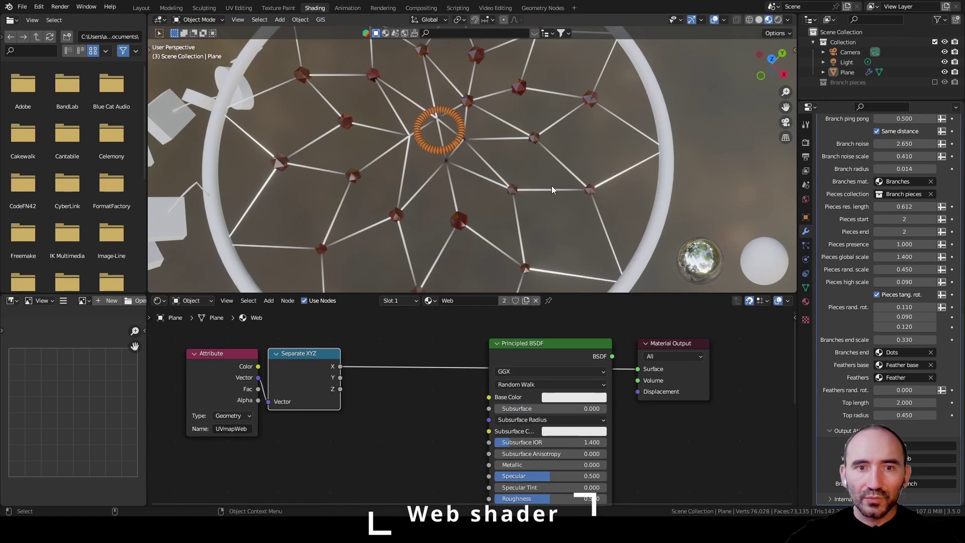
pyautogui.scroll(6, 558, 193)
pyautogui.moveTo(554, 191); pyautogui.dragTo(482, 182, button='middle')
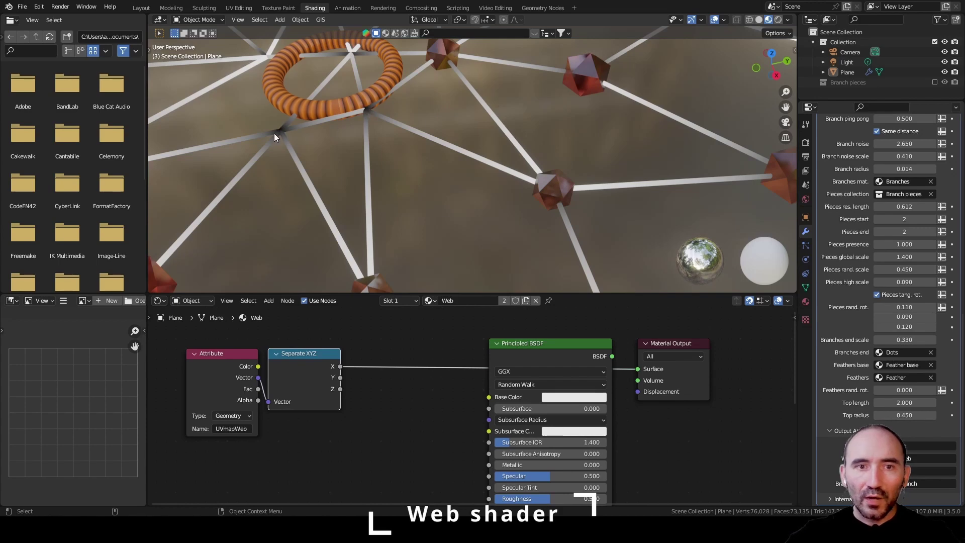
pyautogui.moveTo(289, 149); pyautogui.dragTo(520, 140, button='middle')
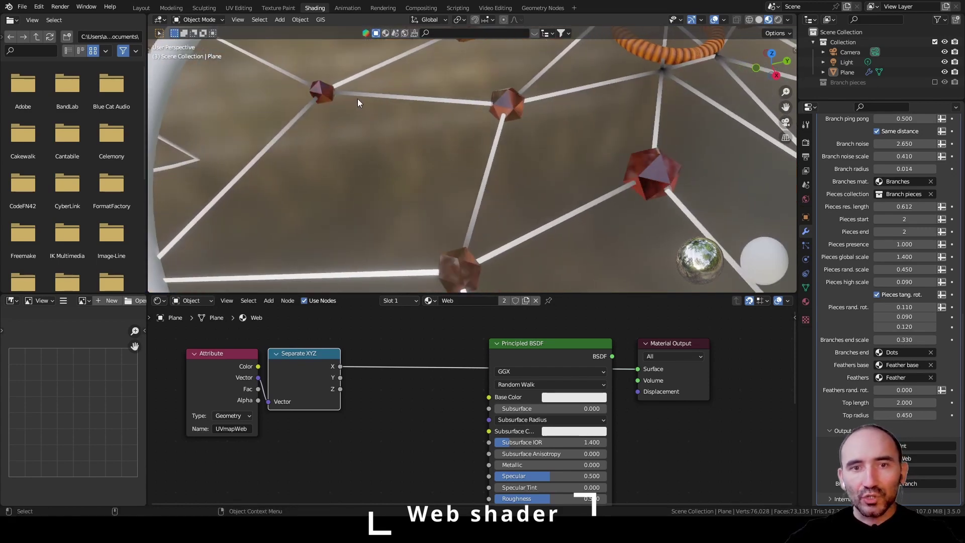
# Move the Principled BSDF and Material Output nodes farther from the Separate XYZ node and add a Noise Texture node between them
pyautogui.click(390, 434)
pyautogui.scroll(-6, 397, 428)
pyautogui.moveTo(403, 424); pyautogui.dragTo(267, 371, button='middle')
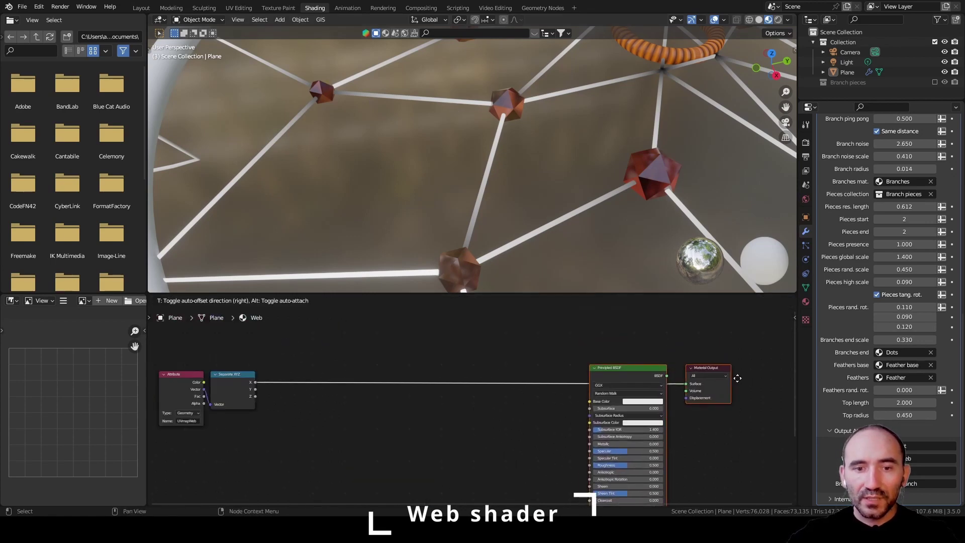
pyautogui.click(737, 378)
pyautogui.click(447, 426)
pyautogui.moveTo(438, 418); pyautogui.dragTo(455, 390, button='middle')
pyautogui.press('F3')
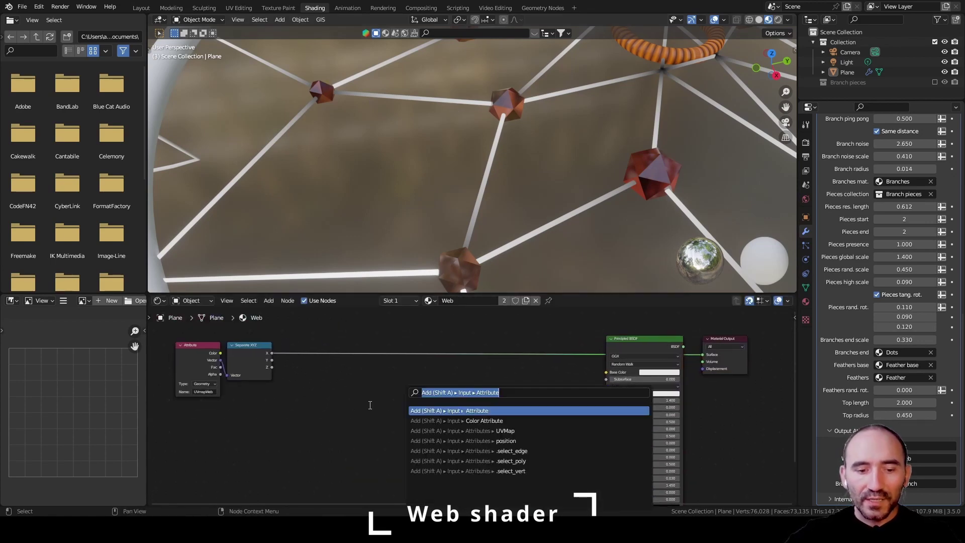
pyautogui.write('noise')
pyautogui.press('Return')
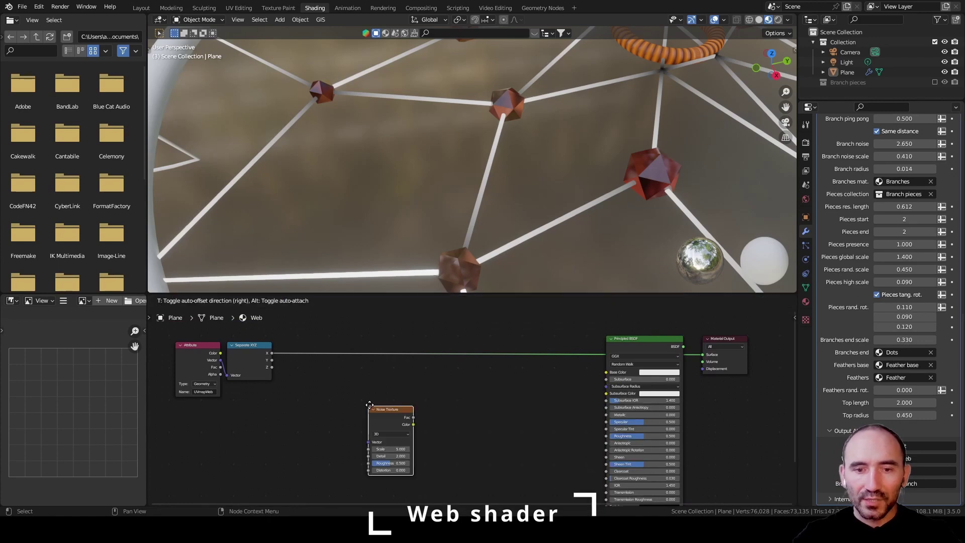
pyautogui.click(313, 382)
# Feed the Attribute node's Vector output into the Noise Texture, set its scale to 57.9 and preview the noise on the web strands
pyautogui.scroll(3, 358, 390)
pyautogui.moveTo(358, 390); pyautogui.dragTo(415, 387, button='middle')
pyautogui.moveTo(212, 343); pyautogui.dragTo(375, 423)
pyautogui.keyDown('ctrl'); pyautogui.keyDown('shift'); pyautogui.click(352, 390); pyautogui.keyUp('shift'); pyautogui.keyUp('ctrl')
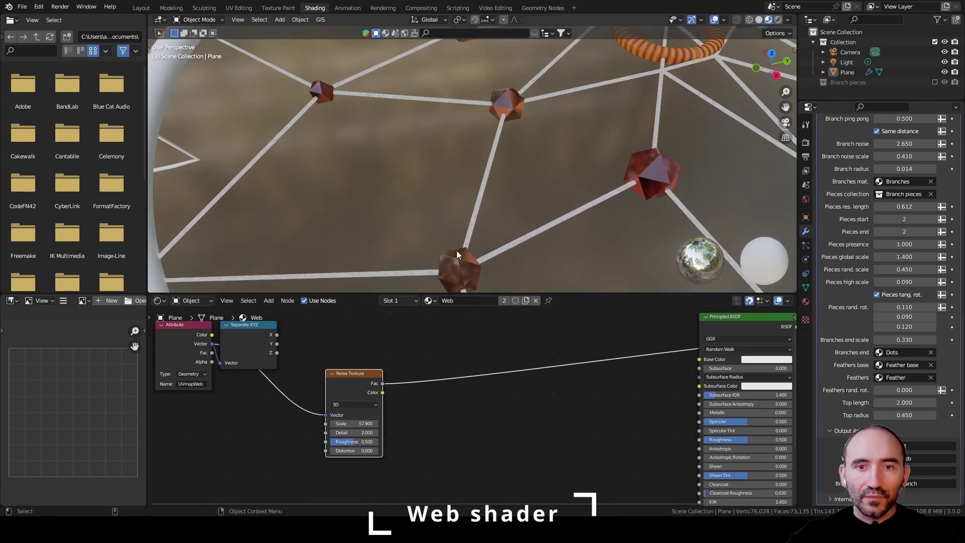
pyautogui.scroll(6, 466, 212)
pyautogui.keyDown('shift'); pyautogui.moveTo(466, 212); pyautogui.dragTo(437, 212, button='middle'); pyautogui.keyUp('shift')
pyautogui.scroll(1, 396, 426)
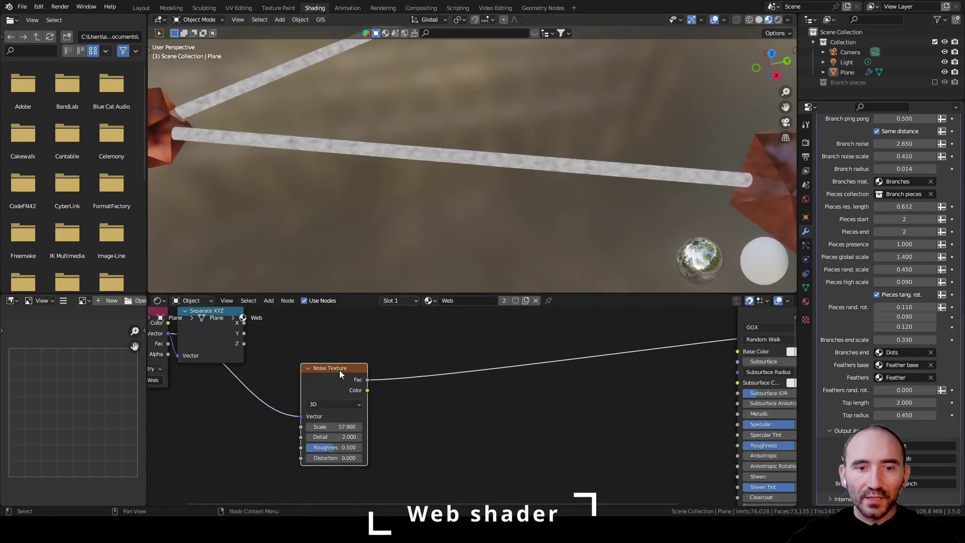
# Insert a Mapping node between the Attribute node and the Noise Texture
pyautogui.moveTo(339, 370); pyautogui.dragTo(473, 380)
pyautogui.click(254, 411)
pyautogui.press('F3')
pyautogui.write('map')
pyautogui.press('Return')
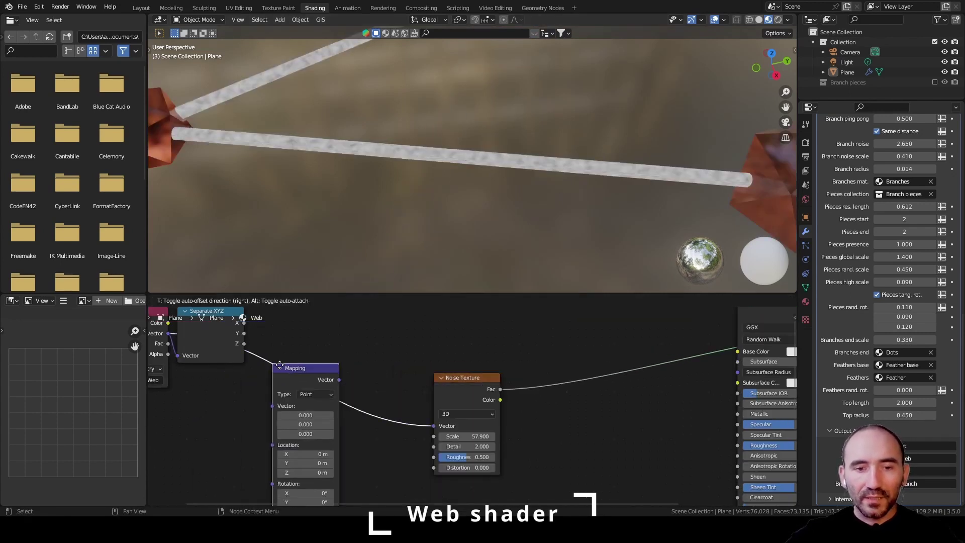
pyautogui.click(302, 341)
# Set the Mapping node's X scale to 0.150 and the Noise Texture's scale to 151.8 to stretch the noise along the strands
pyautogui.moveTo(379, 429); pyautogui.dragTo(392, 403, button='middle')
pyautogui.moveTo(352, 449); pyautogui.dragTo(317, 448)
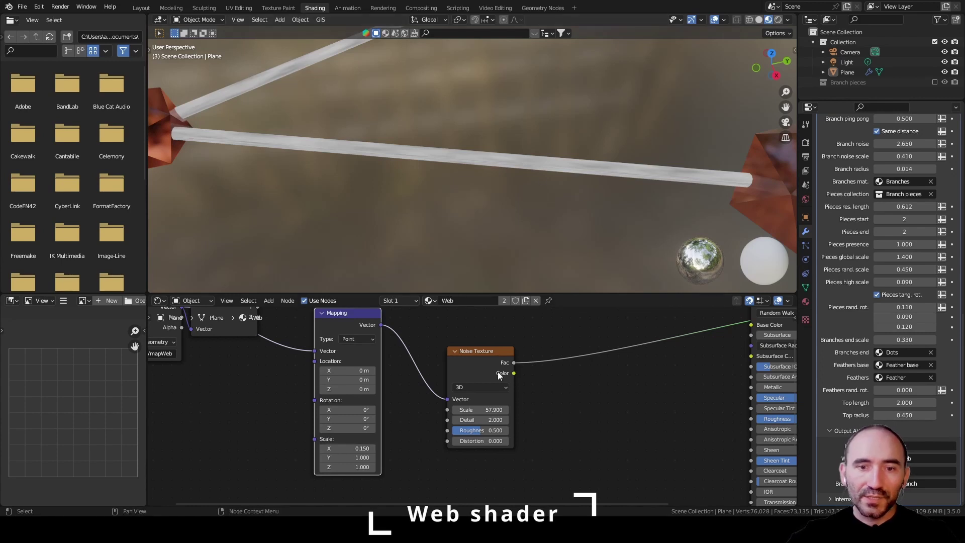
pyautogui.moveTo(478, 410); pyautogui.dragTo(523, 409)
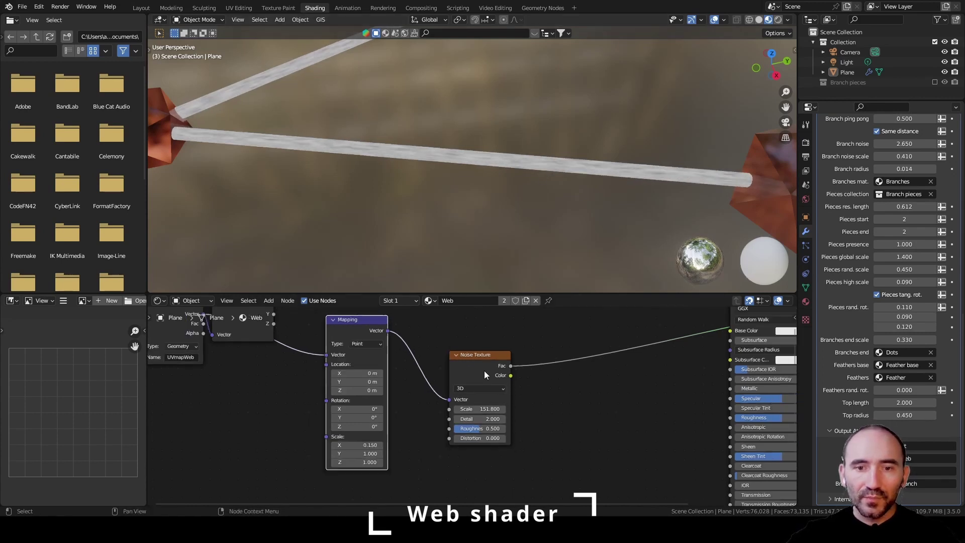
# Connect the Noise Texture's Fac output to the Principled BSDF's Base Color and check the web around the inner ring
pyautogui.scroll(-2, 484, 370)
pyautogui.moveTo(484, 370); pyautogui.dragTo(366, 412, button='middle')
pyautogui.moveTo(369, 412); pyautogui.dragTo(546, 383)
pyautogui.scroll(-8, 526, 140)
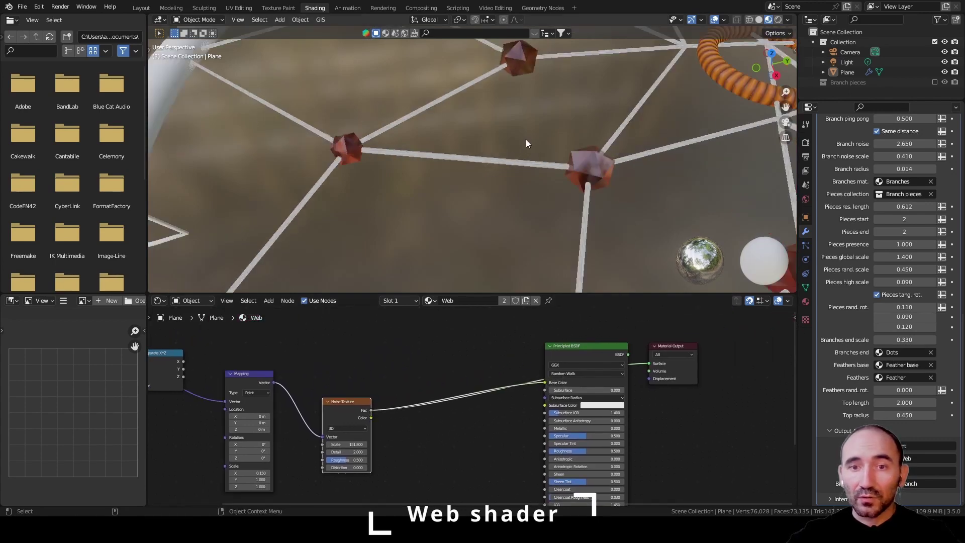
pyautogui.moveTo(526, 138); pyautogui.dragTo(438, 110, button='middle')
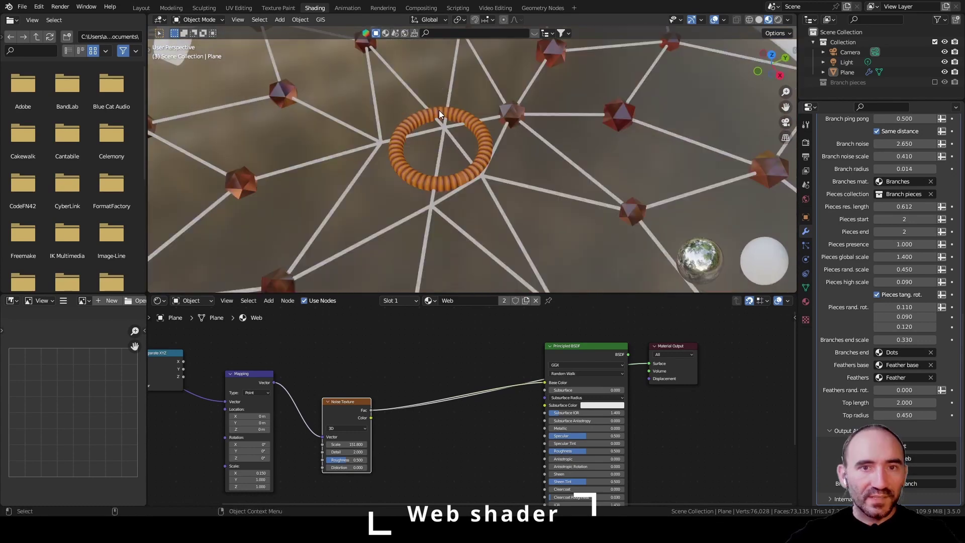
# Delete the unused Separate XYZ node from the Web material
pyautogui.moveTo(310, 361); pyautogui.dragTo(440, 379, button='middle')
pyautogui.click(289, 382)
pyautogui.hotkey('ctrl', 'x')
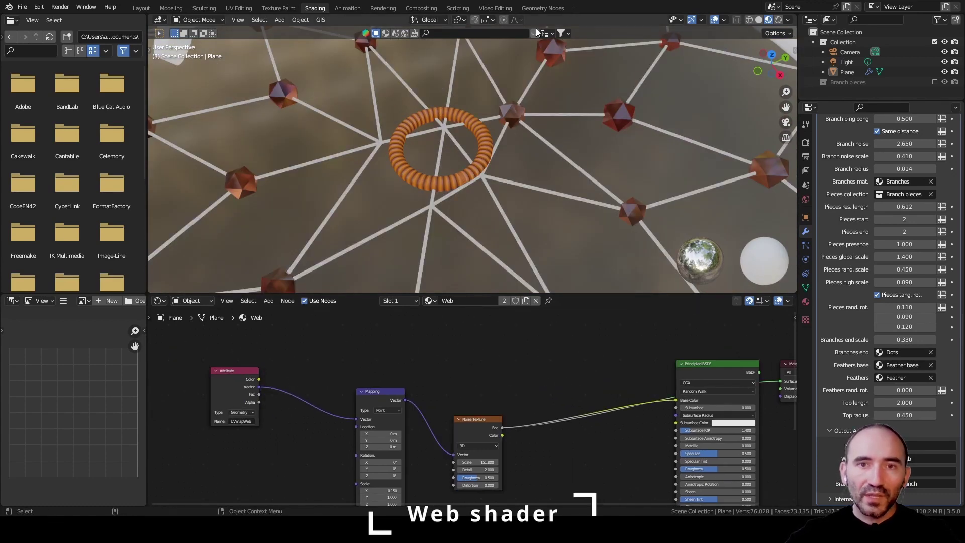
# Return to the Geometry Nodes workspace, unmute the Mesh Boolean node and add a Store Named Attribute node
pyautogui.click(542, 8)
pyautogui.moveTo(513, 314); pyautogui.dragTo(513, 314, button='middle')
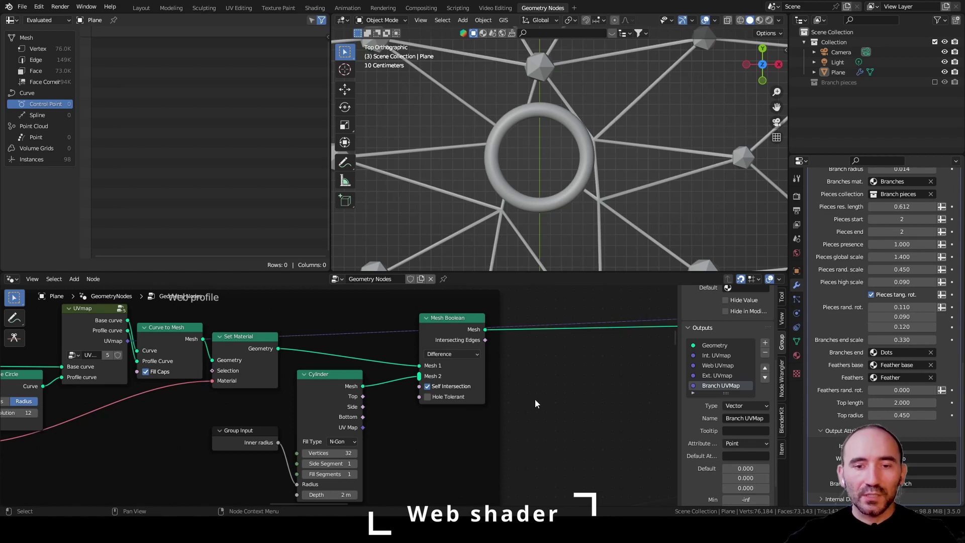
pyautogui.press('F3')
pyautogui.write('store')
pyautogui.press('Return')
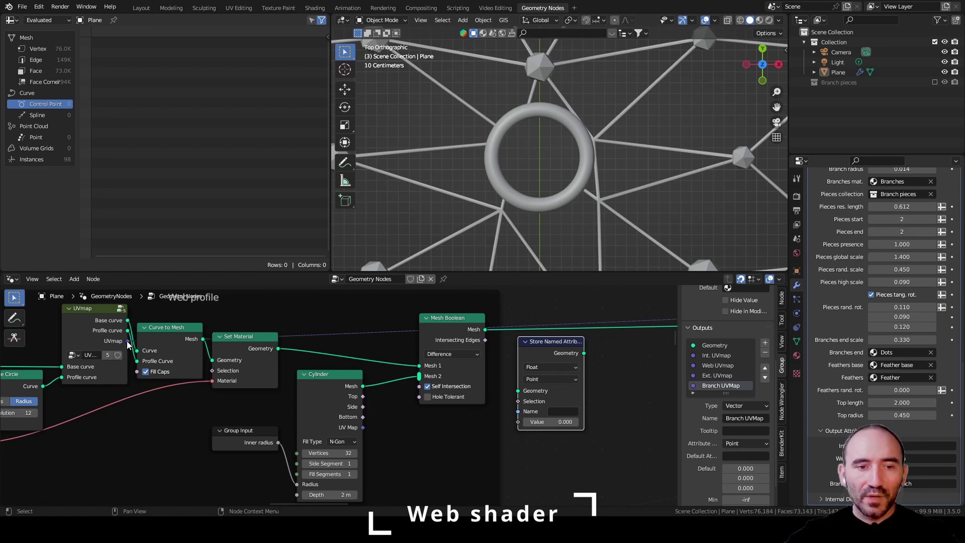
# Add a Separate XYZ node fed by the UVmap group's UVmap output and connect its X output to the Store Named Attribute's Value
pyautogui.moveTo(128, 341); pyautogui.dragTo(151, 424)
pyautogui.write('separate xyz')
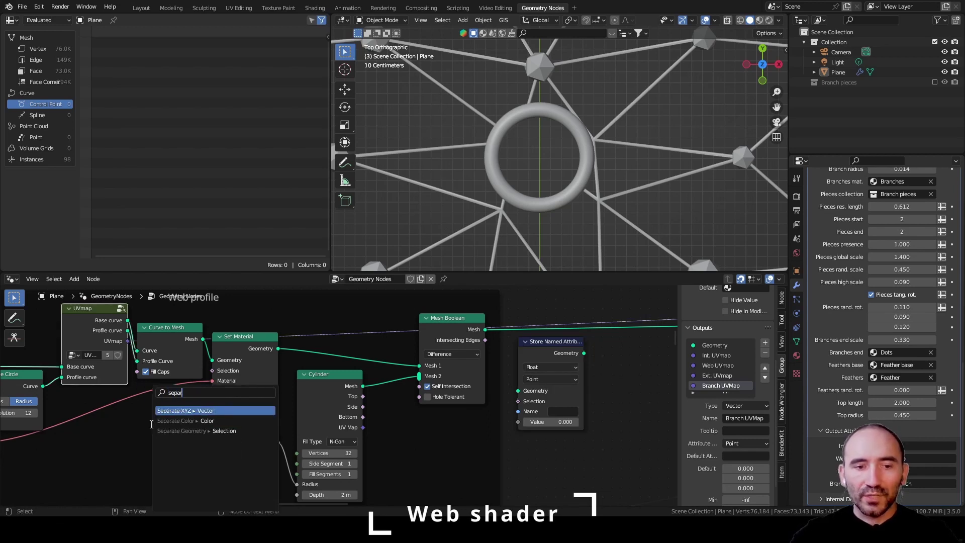
pyautogui.press('Return')
pyautogui.click(129, 410)
pyautogui.moveTo(198, 419); pyautogui.dragTo(516, 421)
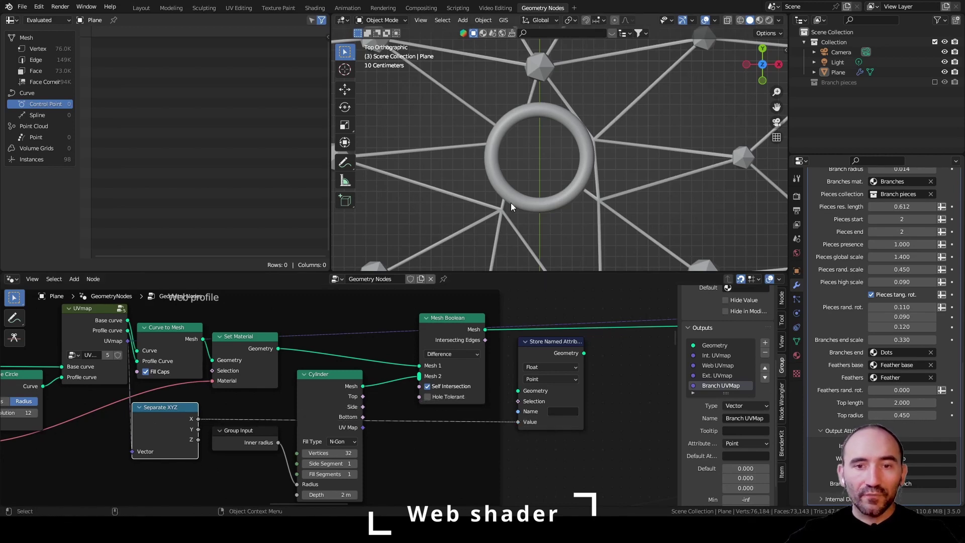
# Connect Set Material's geometry to the Store Named Attribute node and name the stored attribute UVmapWebX
pyautogui.keyDown('shift'); pyautogui.moveTo(499, 209); pyautogui.dragTo(589, 203, button='middle'); pyautogui.keyUp('shift')
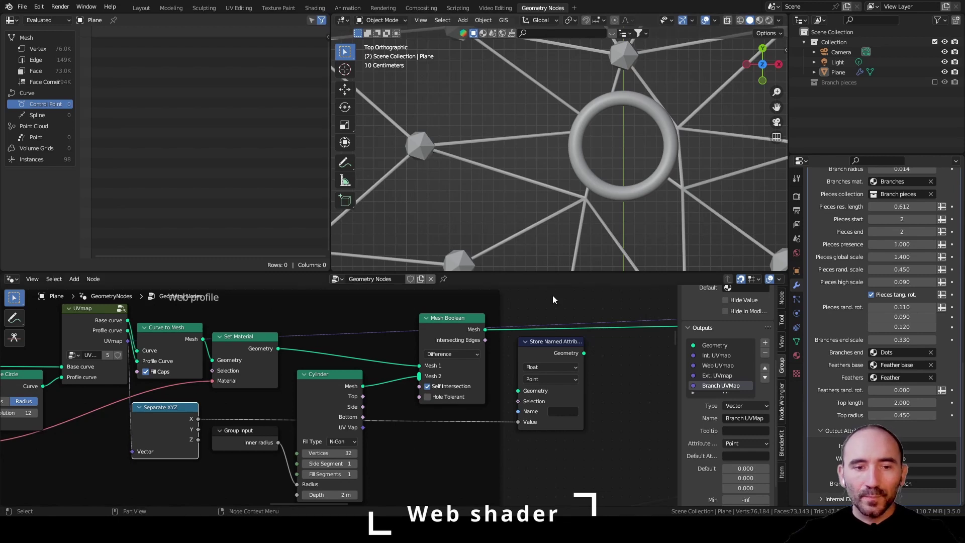
pyautogui.moveTo(278, 348); pyautogui.dragTo(518, 391)
pyautogui.click(555, 411)
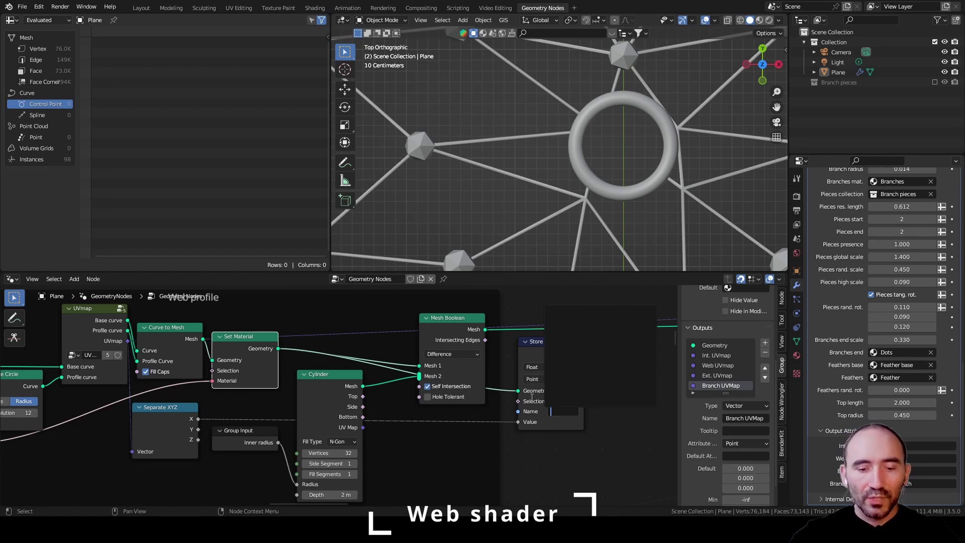
pyautogui.write('UVmapWebX')
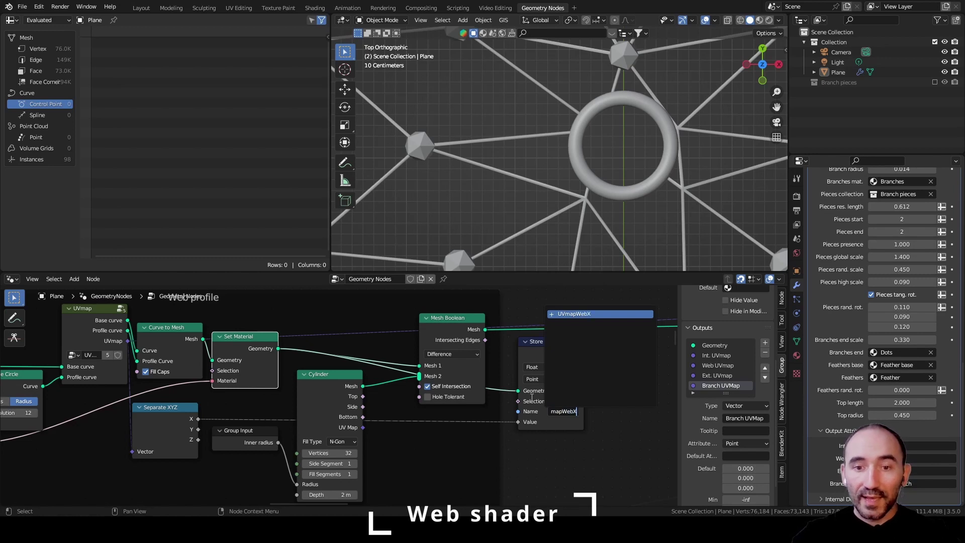
pyautogui.press('Return')
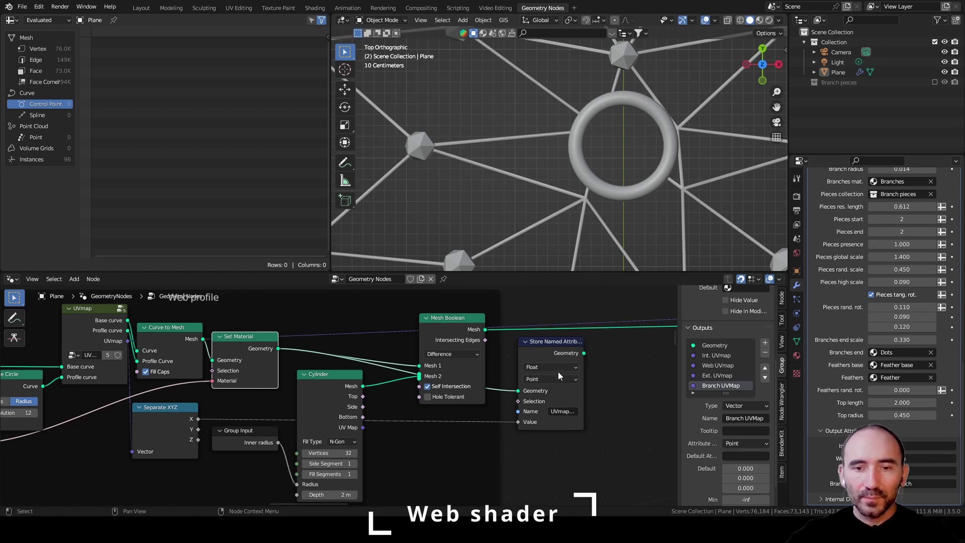
# Duplicate the Store Named Attribute node, chain it after the first, feed it Separate XYZ's Y output and edit its attribute name
pyautogui.hotkey('shift', 'd')
pyautogui.click(643, 376)
pyautogui.moveTo(583, 353); pyautogui.dragTo(602, 390)
pyautogui.moveTo(198, 429); pyautogui.dragTo(608, 422)
pyautogui.click(647, 411)
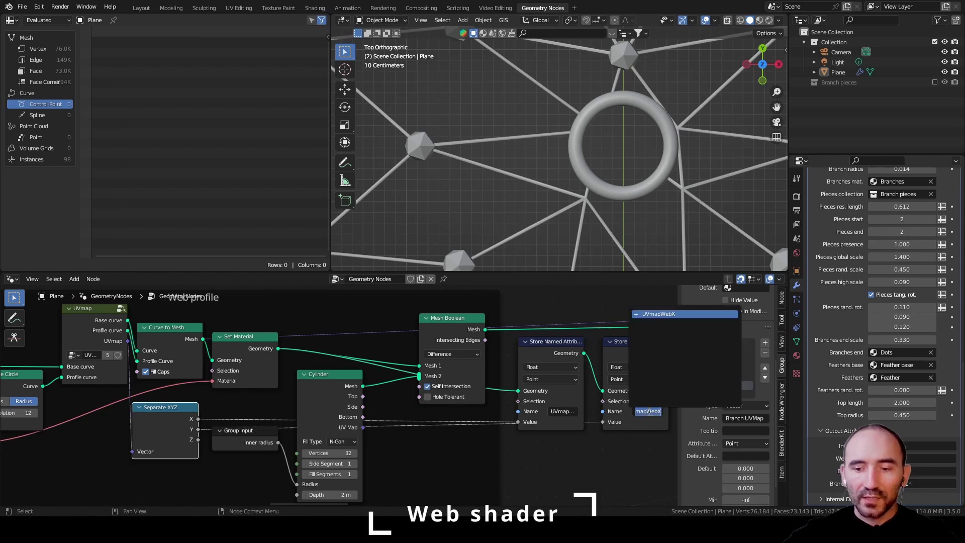
pyautogui.press('Return')
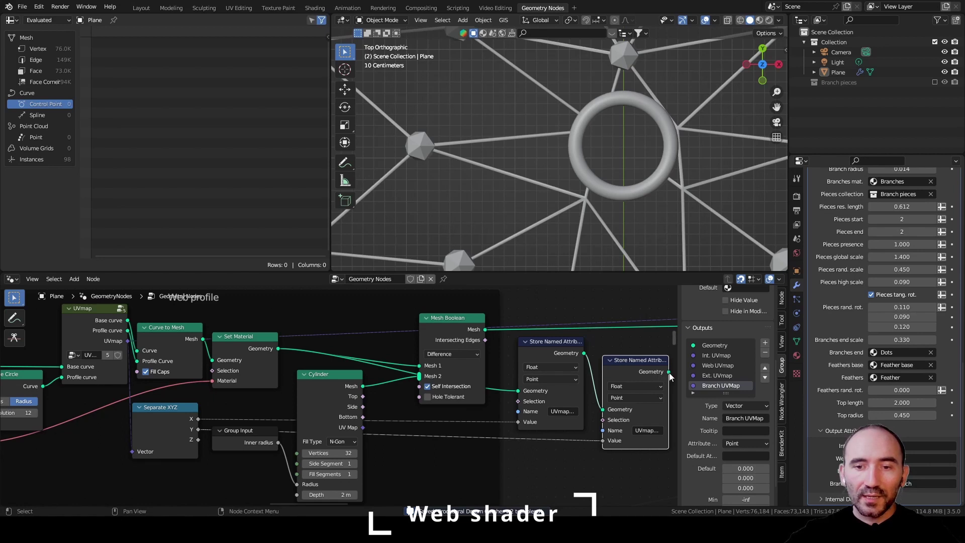
# Connect the second Store Named Attribute to the Mesh Boolean's Mesh 1 input and set both store nodes' domain to Face Corner
pyautogui.moveTo(668, 371); pyautogui.dragTo(451, 339)
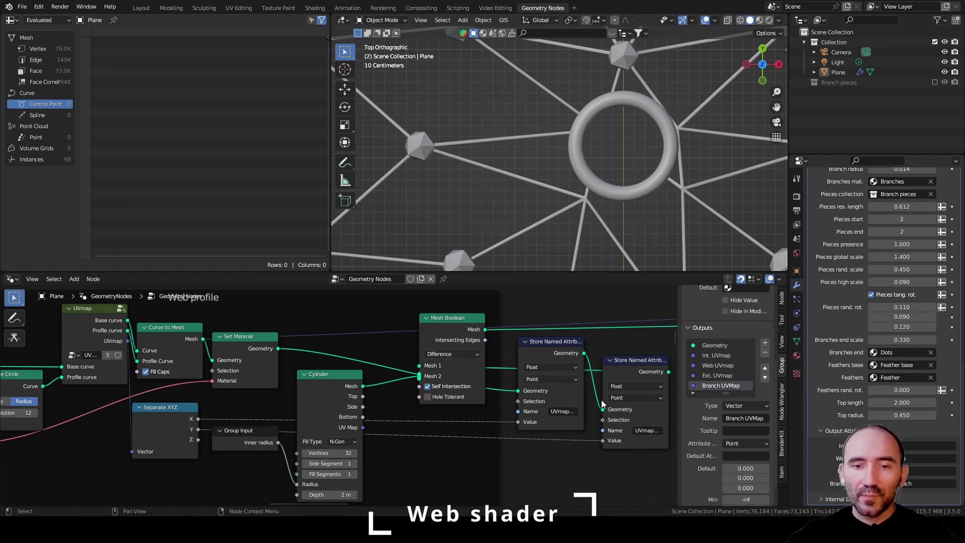
pyautogui.click(563, 378)
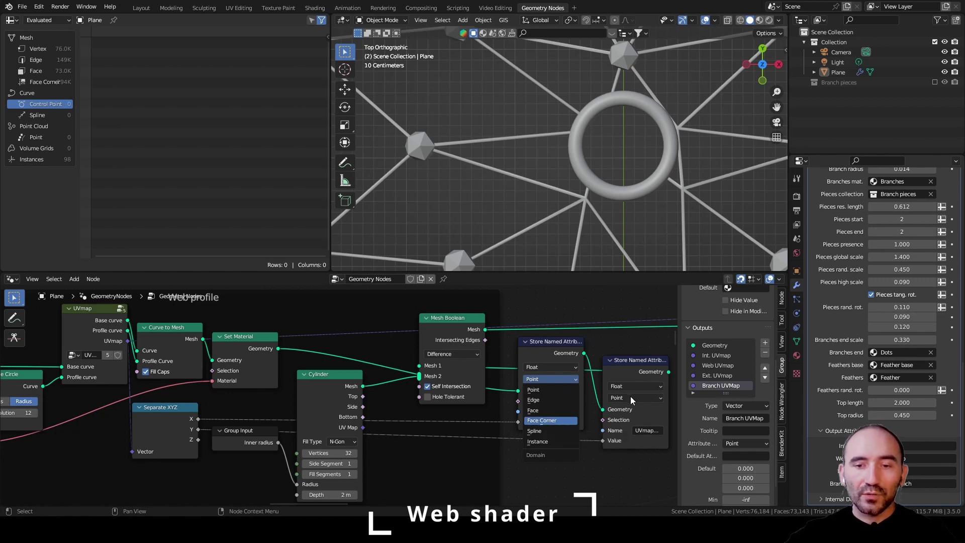
pyautogui.press('Return')
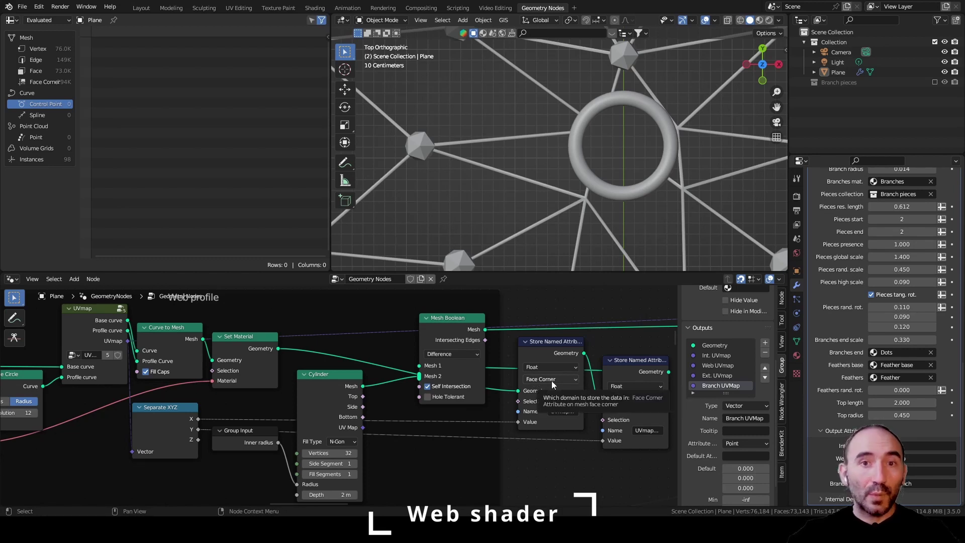
# Rearrange the Web profile nodes so the two Store Named Attribute nodes sit between Set Material and the Mesh Boolean
pyautogui.scroll(-3, 551, 381)
pyautogui.moveTo(555, 347); pyautogui.dragTo(382, 349, button='middle')
pyautogui.moveTo(381, 355); pyautogui.dragTo(269, 334)
pyautogui.moveTo(430, 372); pyautogui.dragTo(412, 332)
pyautogui.moveTo(115, 410); pyautogui.dragTo(133, 401)
pyautogui.moveTo(506, 449); pyautogui.dragTo(507, 409)
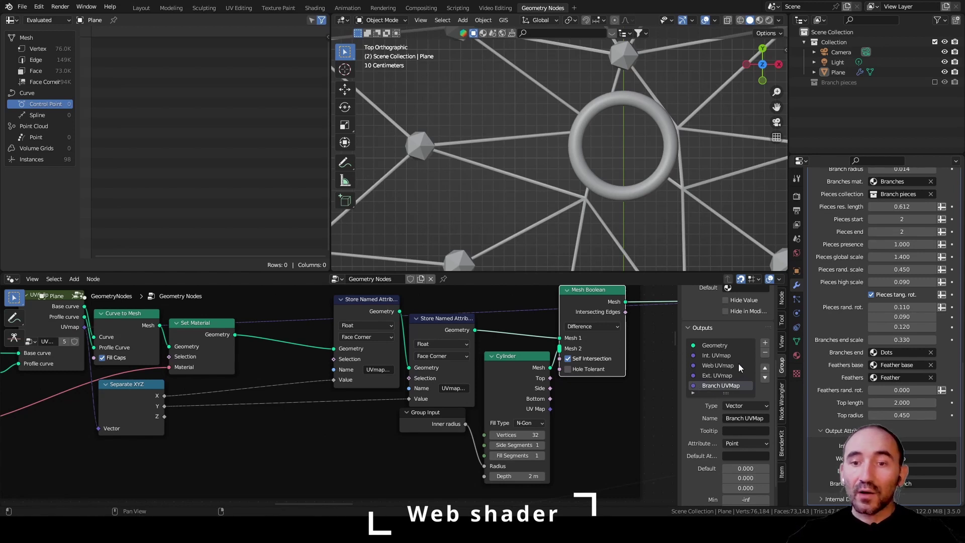
# Select the group's Web UVmap output and widen the first Store Named Attribute node until its full attribute name fits
pyautogui.scroll(4, 741, 342)
pyautogui.scroll(-4, 740, 345)
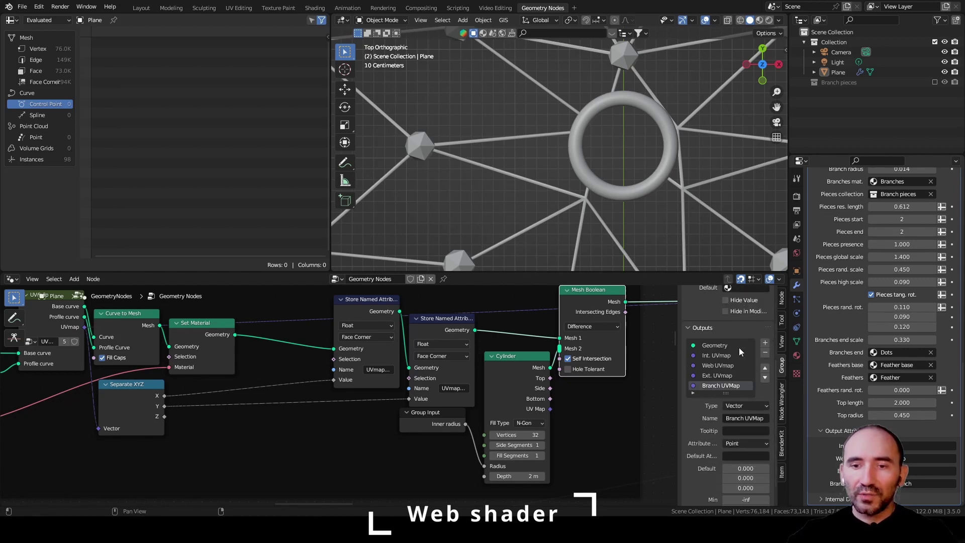
pyautogui.click(709, 366)
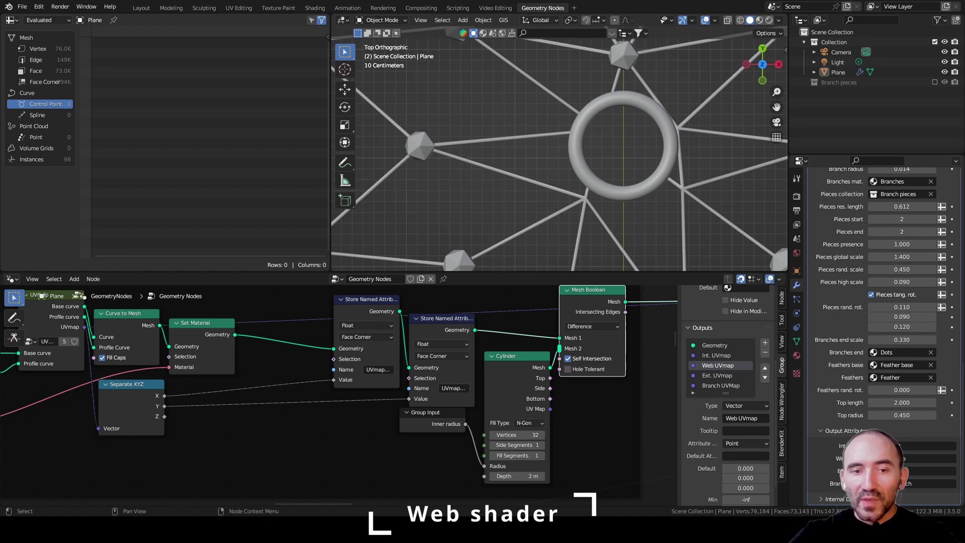
pyautogui.moveTo(333, 352); pyautogui.dragTo(314, 352)
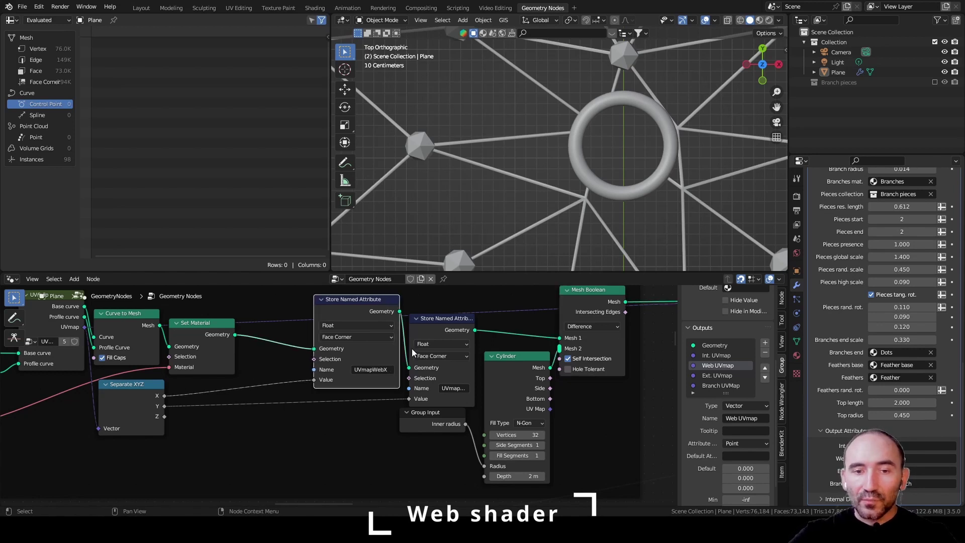
# Widen the second Store Named Attribute node, then cut the old UV map link and remove the group's Web UVmap output
pyautogui.click(473, 341)
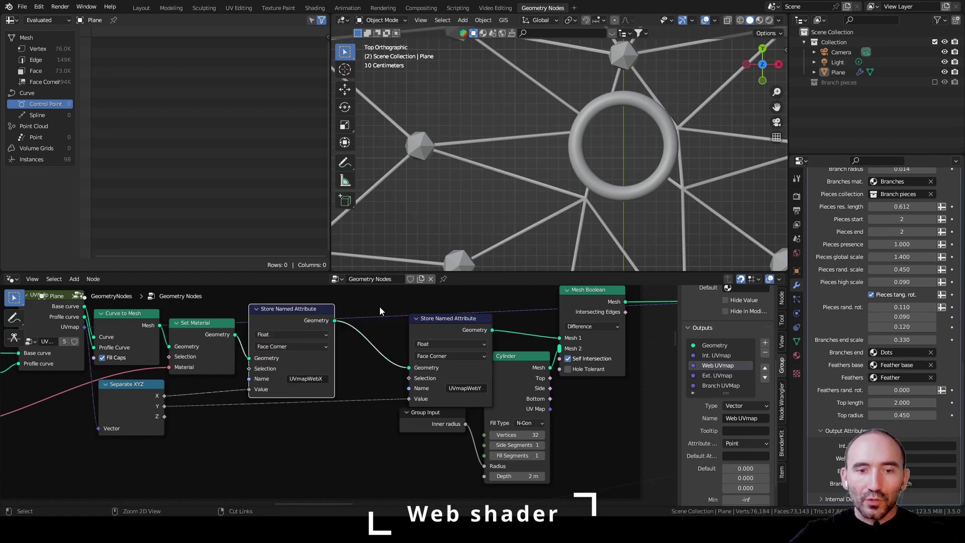
pyautogui.keyDown('ctrl'); pyautogui.moveTo(377, 305); pyautogui.dragTo(382, 328, button='right'); pyautogui.keyUp('ctrl')
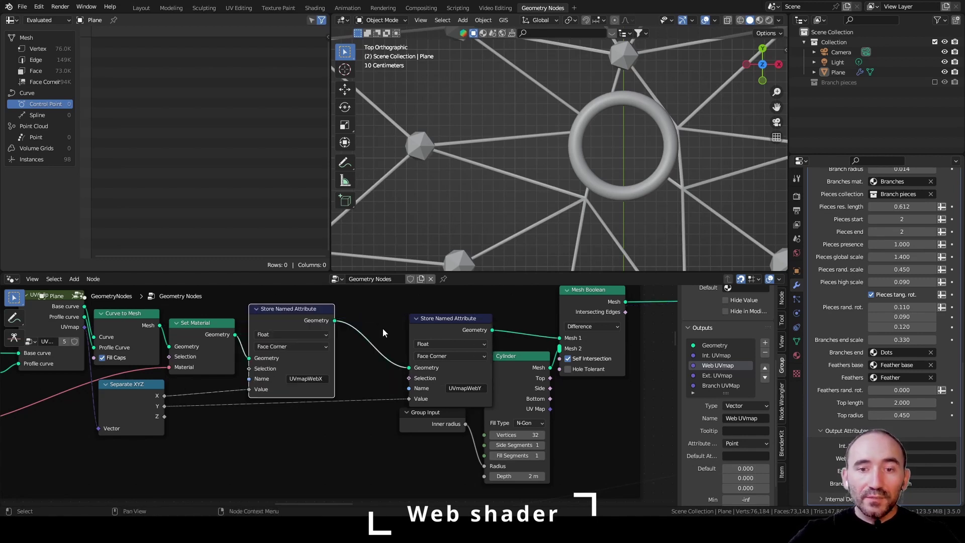
pyautogui.click(765, 352)
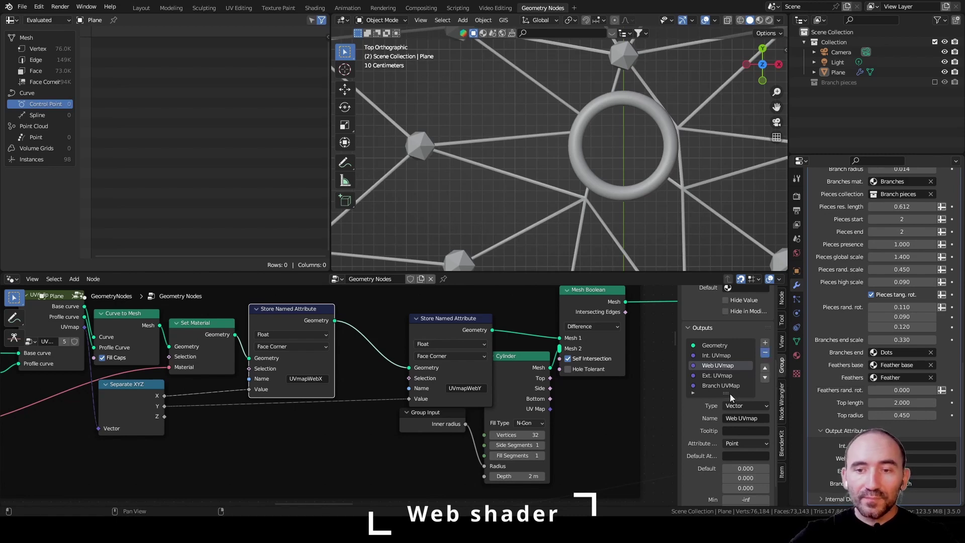
# In the Shading workspace, set the Web material's Attribute node name to UVmapWebX
pyautogui.click(320, 8)
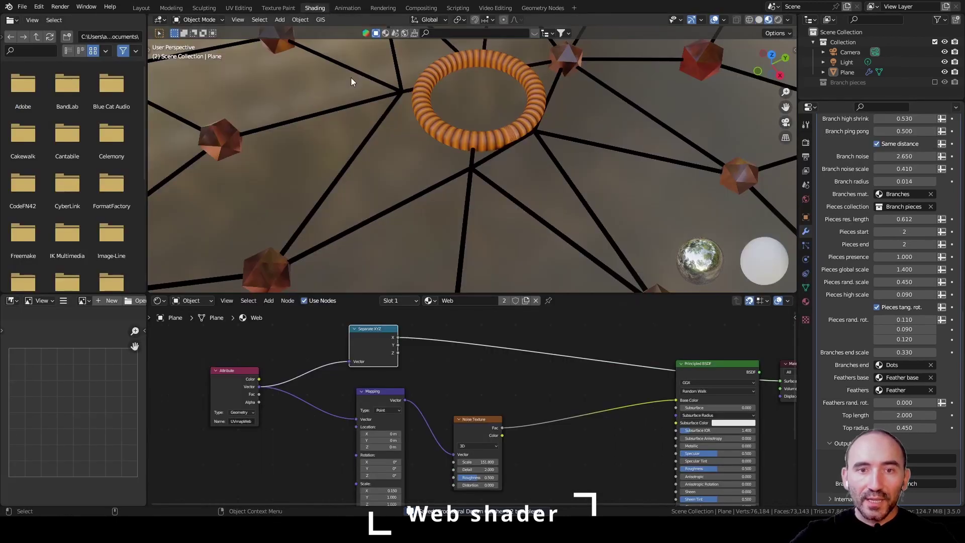
pyautogui.scroll(2, 312, 397)
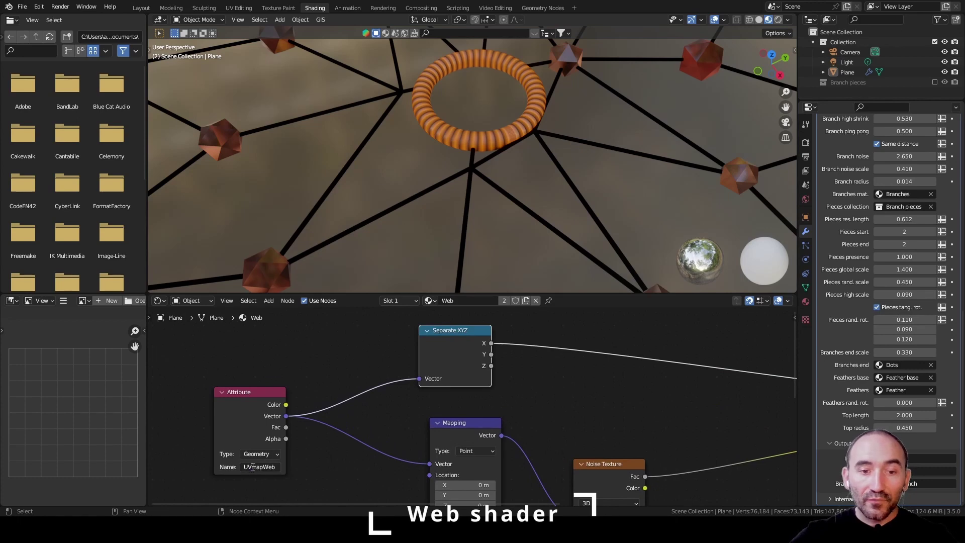
pyautogui.click(253, 467)
pyautogui.press('End')
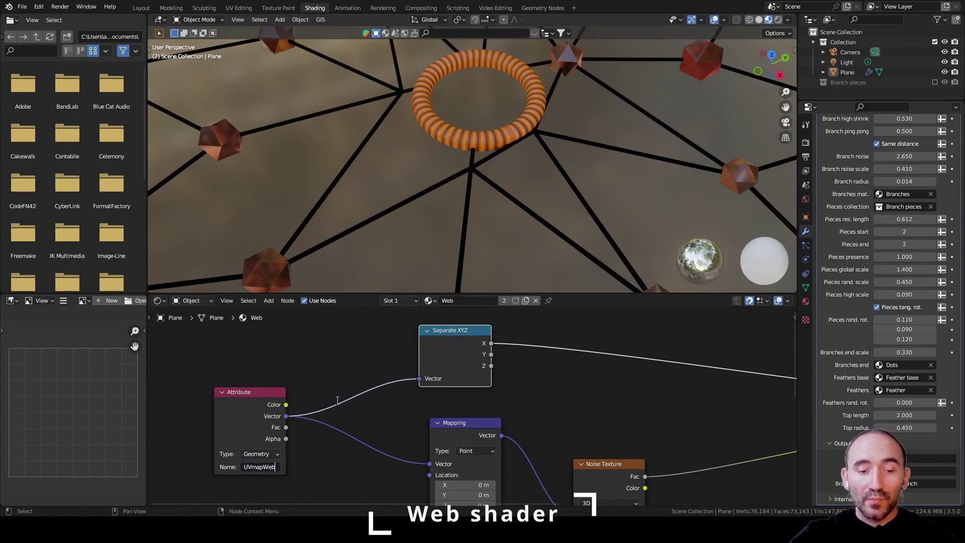
pyautogui.write('X')
pyautogui.press('Return')
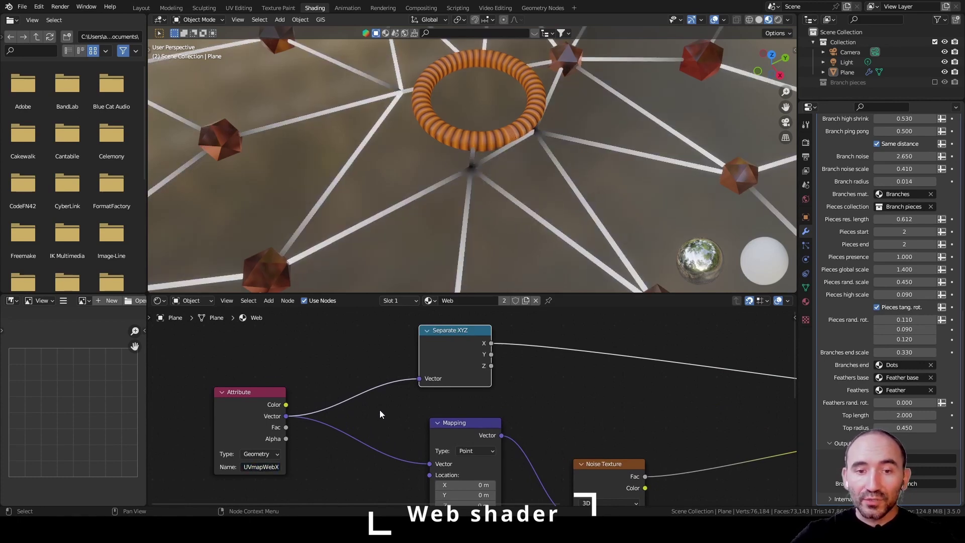
# Move the Attribute node farther away from the Mapping node to make room between them
pyautogui.scroll(-1, 441, 388)
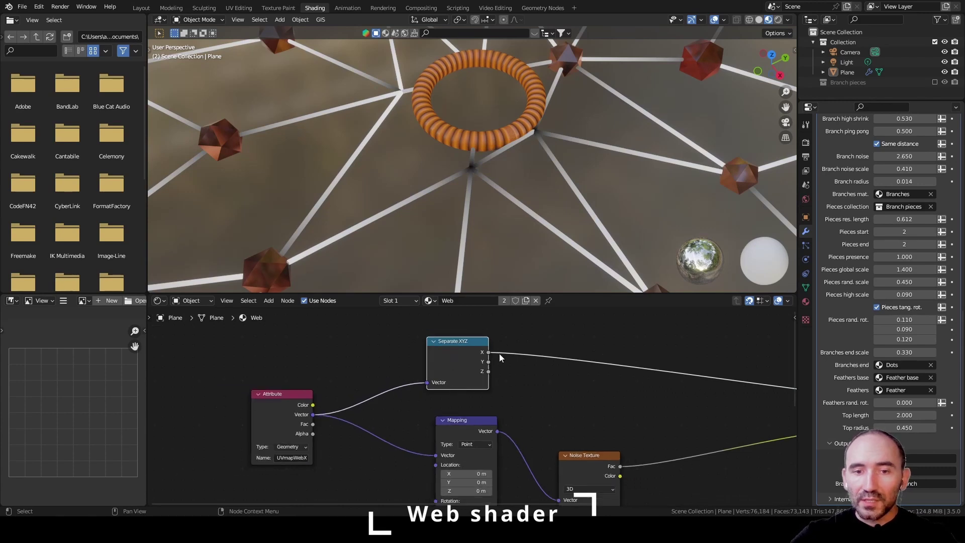
pyautogui.moveTo(349, 445); pyautogui.dragTo(383, 413, button='middle')
pyautogui.scroll(1, 309, 402)
pyautogui.moveTo(305, 421); pyautogui.dragTo(250, 421)
pyautogui.click(320, 408)
pyautogui.scroll(-3, 322, 407)
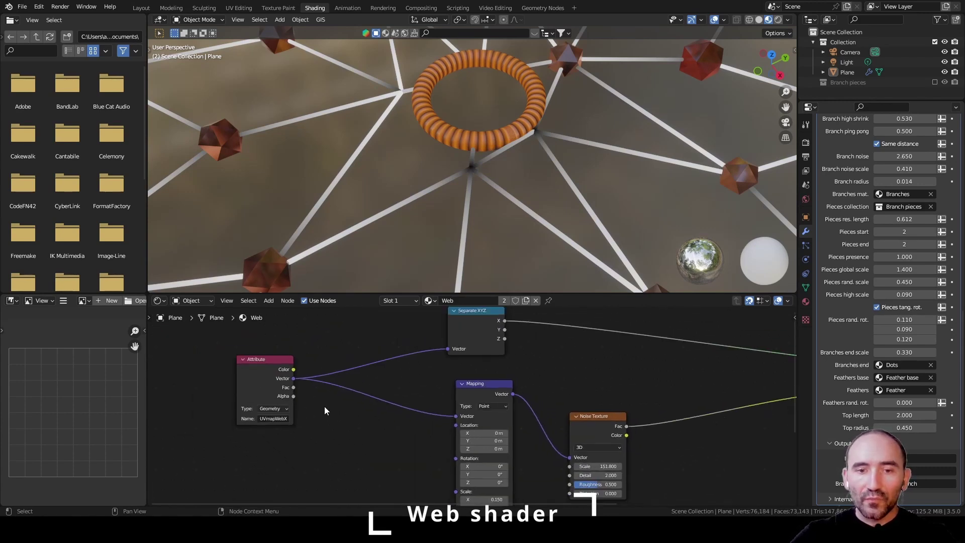
pyautogui.moveTo(320, 407); pyautogui.dragTo(347, 384, button='middle')
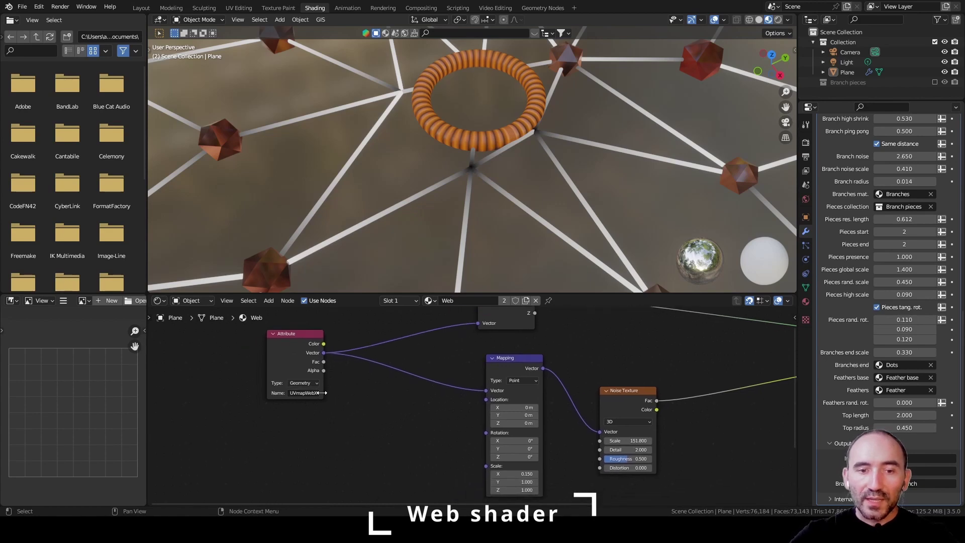
# Duplicate the Attribute node, place the copy below the original and set its attribute name to UVmapWebY
pyautogui.click(276, 367)
pyautogui.hotkey('shift', 'd')
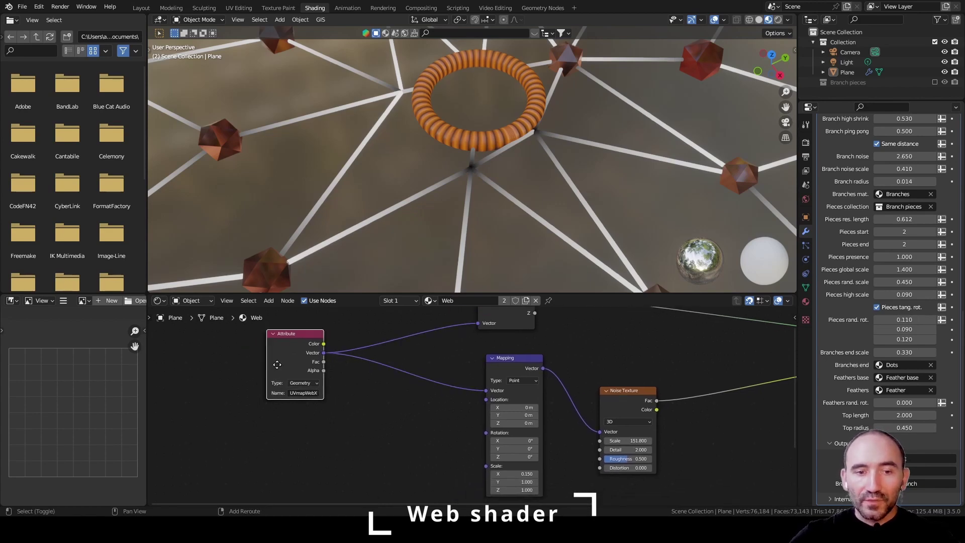
pyautogui.click(277, 436)
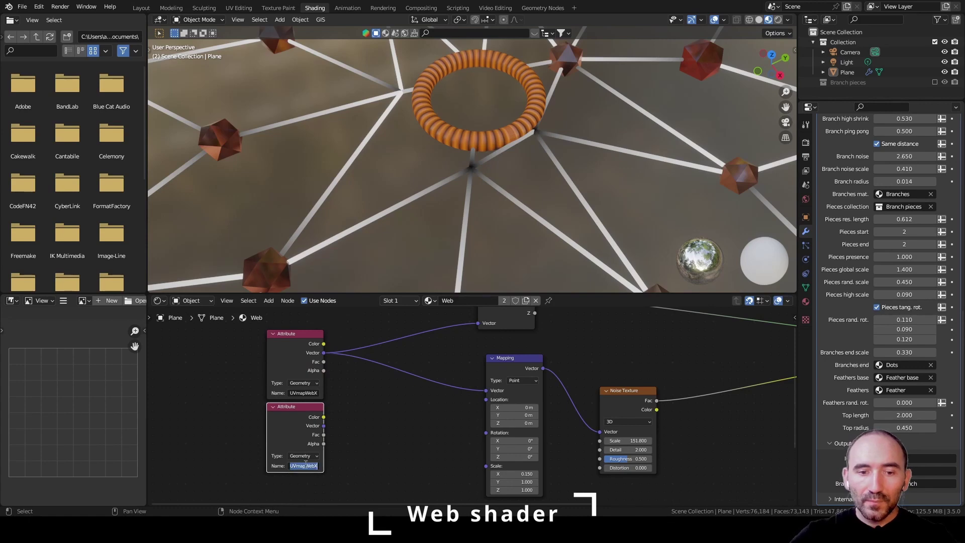
pyautogui.press('End')
pyautogui.press('BackSpace')
pyautogui.write('Y')
pyautogui.press('Return')
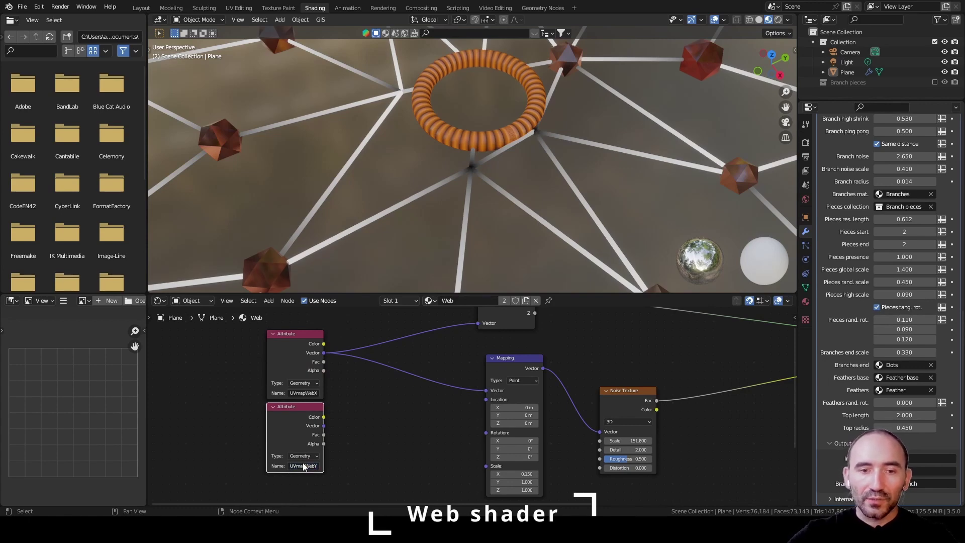
# Add a Combine XYZ node, feed both attributes' Fac outputs into its X and Y, and connect it to the Mapping node's Vector input
pyautogui.press('F3')
pyautogui.write('combin')
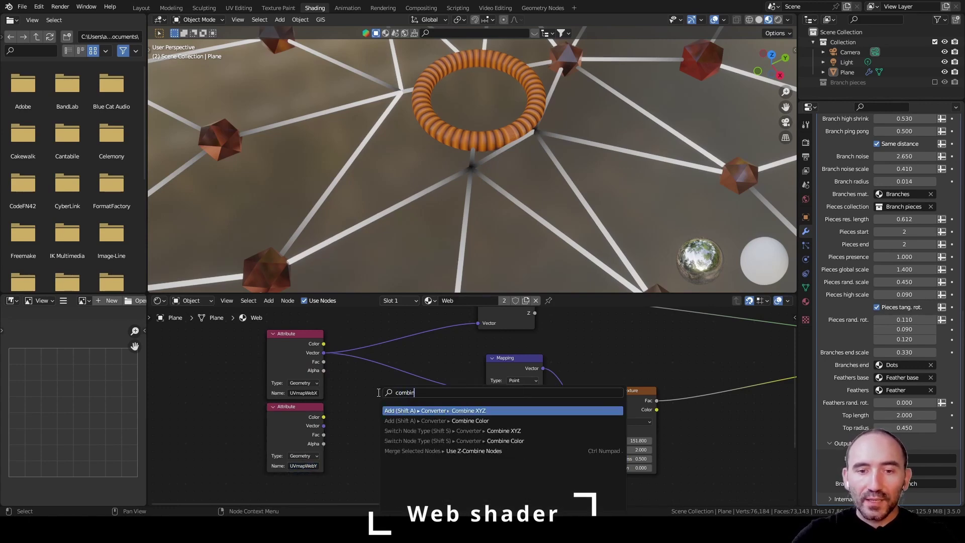
pyautogui.press('Return')
pyautogui.click(324, 366)
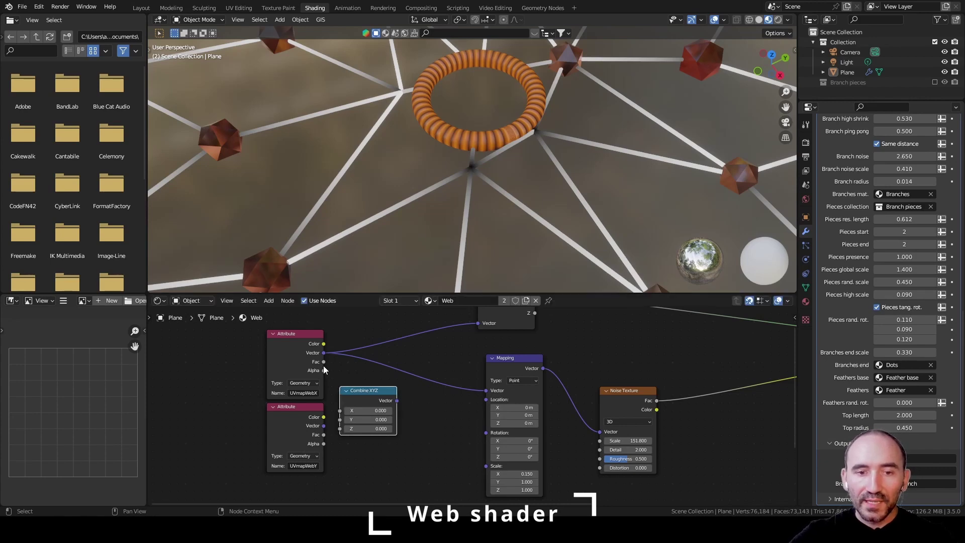
pyautogui.moveTo(324, 362); pyautogui.dragTo(485, 391)
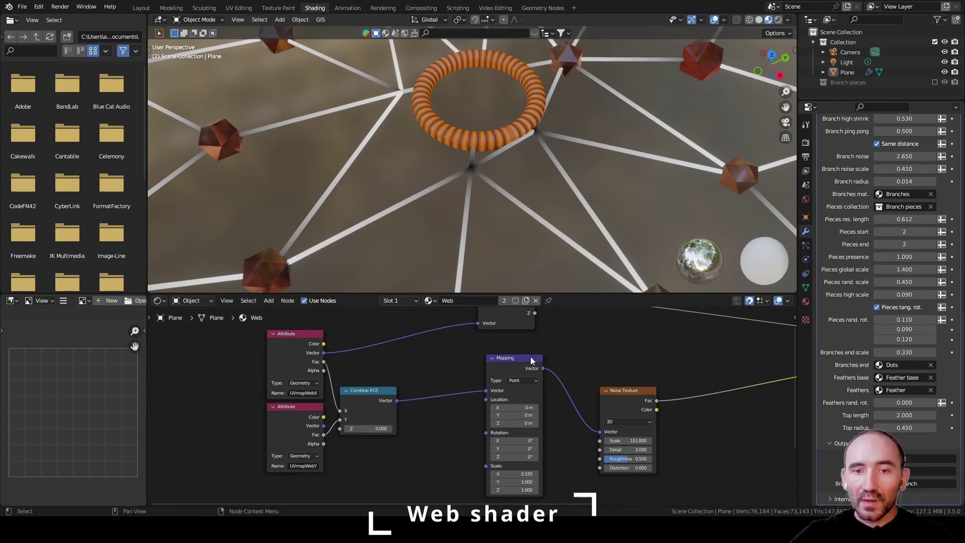
# Remove the Separate XYZ node and preview the Noise Texture's Fac output on the material's surface
pyautogui.moveTo(637, 338); pyautogui.dragTo(542, 388, button='middle')
pyautogui.scroll(1, 523, 382)
pyautogui.click(418, 343)
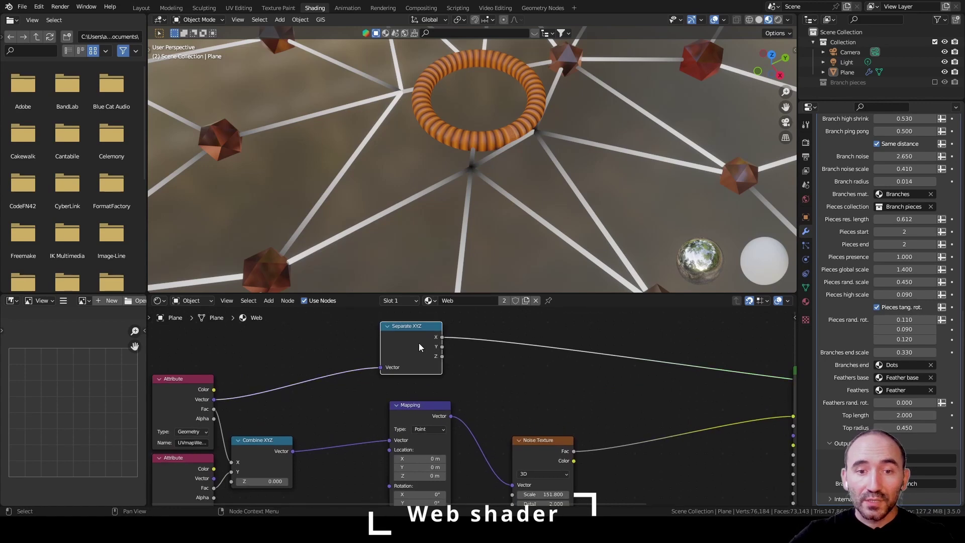
pyautogui.hotkey('ctrl', 'x')
pyautogui.scroll(-3, 473, 367)
pyautogui.moveTo(750, 384); pyautogui.dragTo(655, 335, button='middle')
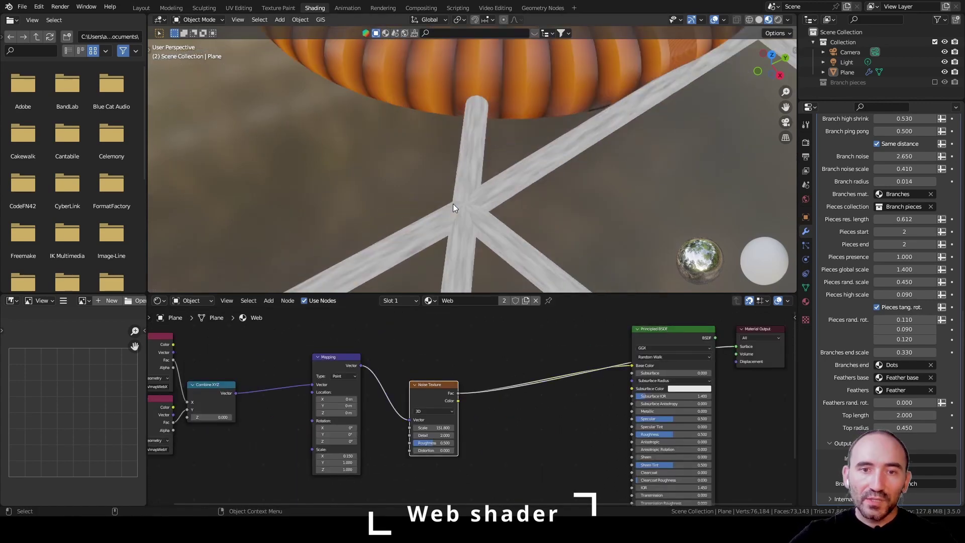
# Add a ColorRamp fed by the Noise Texture's Color output and connect its Color to the Principled BSDF's Base Color
pyautogui.keyDown('alt'); pyautogui.moveTo(453, 204); pyautogui.dragTo(520, 145, button='right'); pyautogui.keyUp('alt')
pyautogui.keyDown('alt'); pyautogui.moveTo(520, 146); pyautogui.dragTo(520, 156, button='middle'); pyautogui.keyUp('alt')
pyautogui.keyDown('alt'); pyautogui.moveTo(519, 156); pyautogui.dragTo(518, 172, button='right'); pyautogui.keyUp('alt')
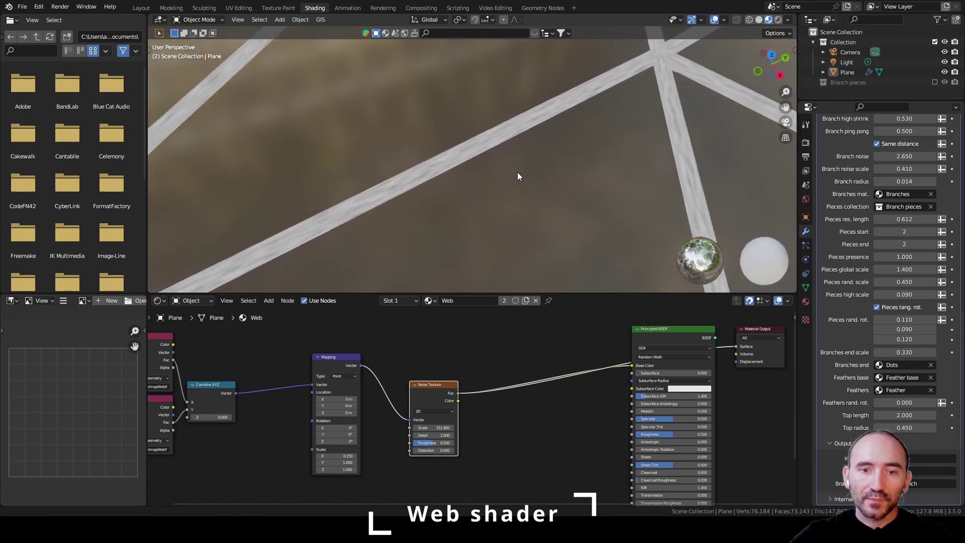
pyautogui.keyDown('alt'); pyautogui.moveTo(517, 172); pyautogui.dragTo(502, 157); pyautogui.keyUp('alt')
pyautogui.keyDown('alt'); pyautogui.moveTo(502, 156); pyautogui.dragTo(502, 161, button='right'); pyautogui.keyUp('alt')
pyautogui.scroll(-5, 508, 151)
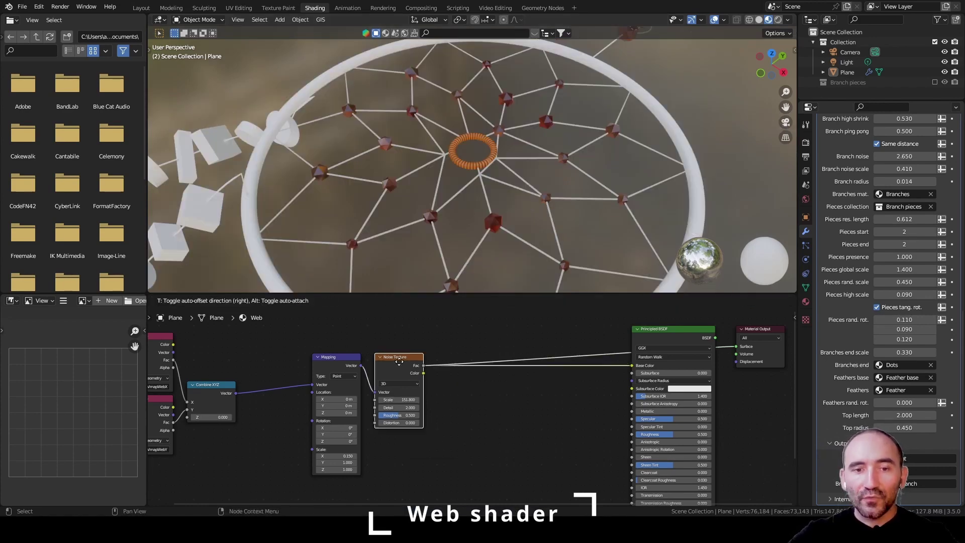
pyautogui.moveTo(423, 373); pyautogui.dragTo(463, 380)
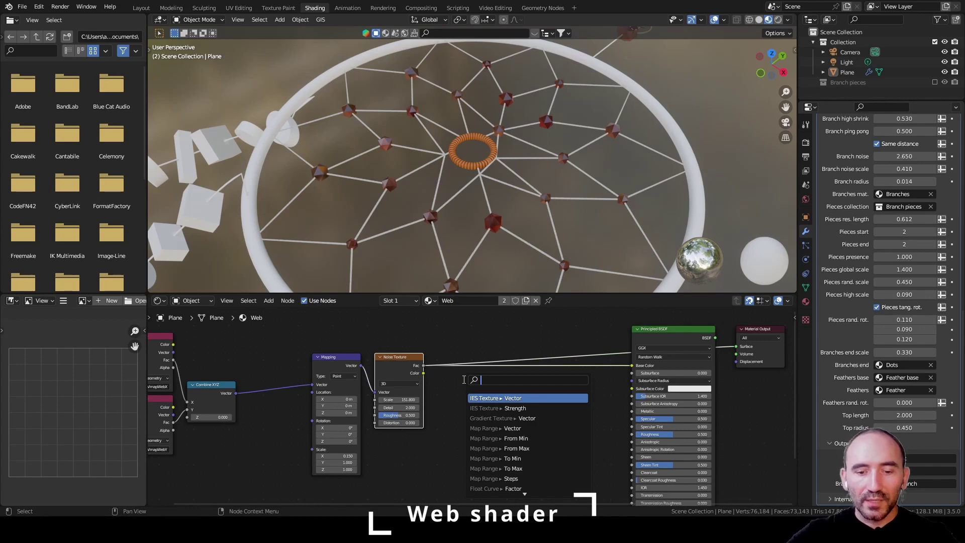
pyautogui.write('c ramp')
pyautogui.press('Return')
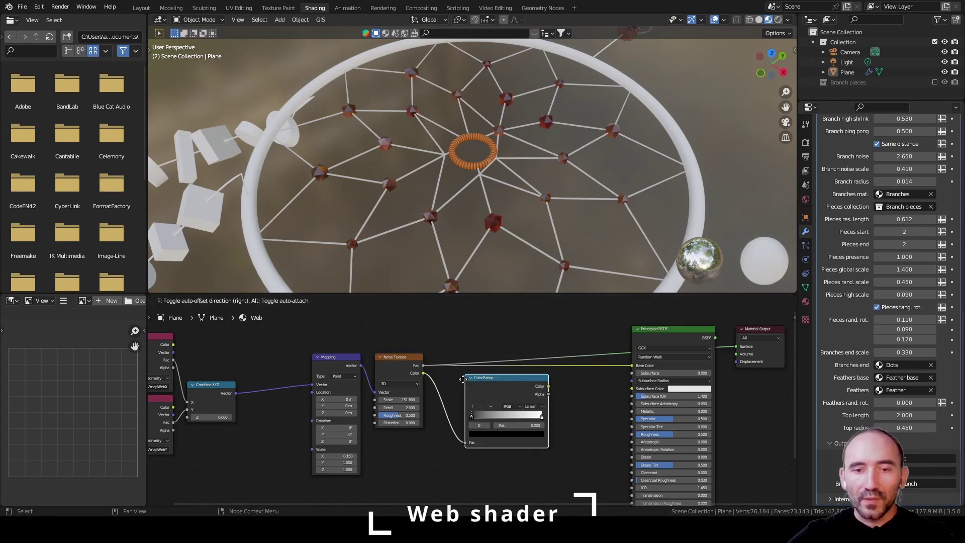
pyautogui.click(463, 379)
pyautogui.moveTo(547, 386); pyautogui.dragTo(632, 365)
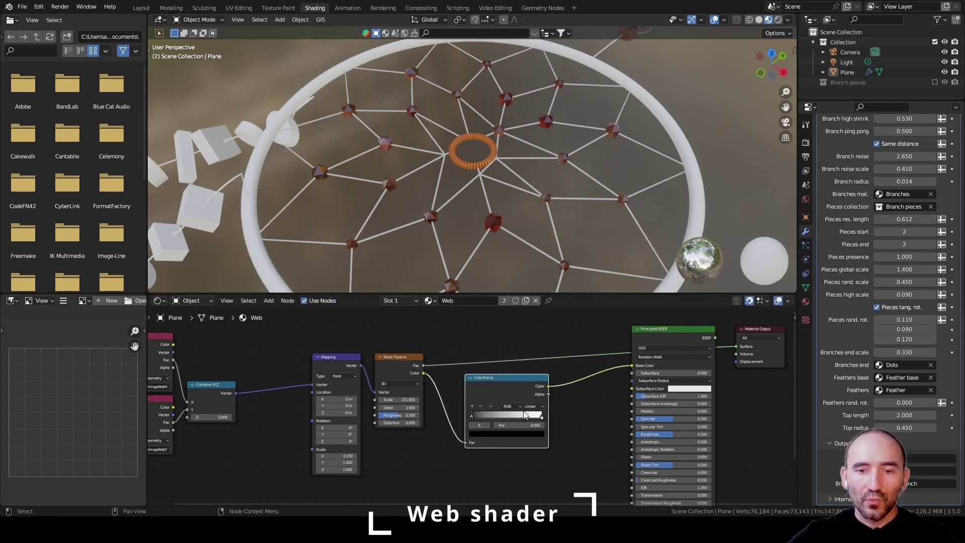
# Select the ColorRamp's white stop and open its colour for editing
pyautogui.click(541, 416)
pyautogui.click(539, 434)
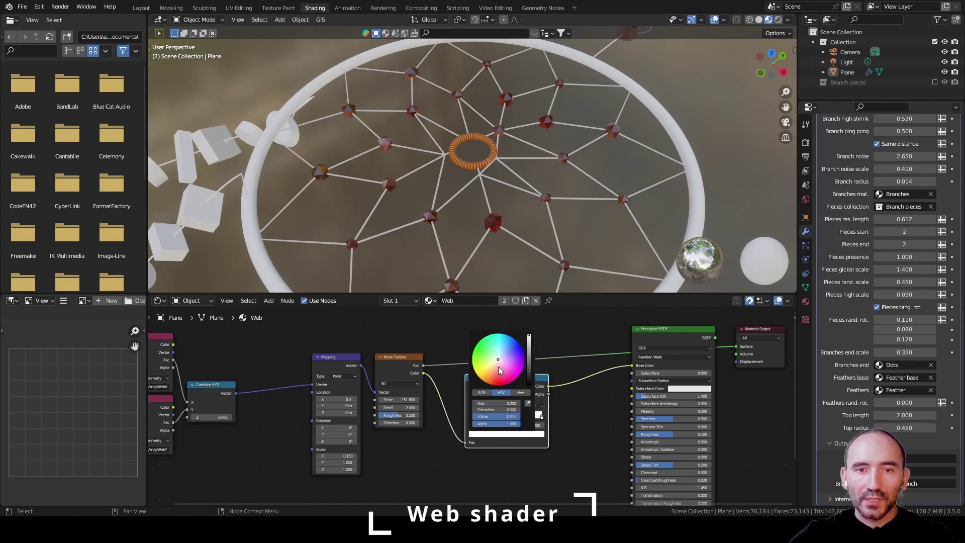
# Set the first ColorRamp stop of the Web material to dark brown and connect the Principled BSDF to the Material Output
pyautogui.moveTo(500, 371); pyautogui.dragTo(491, 365)
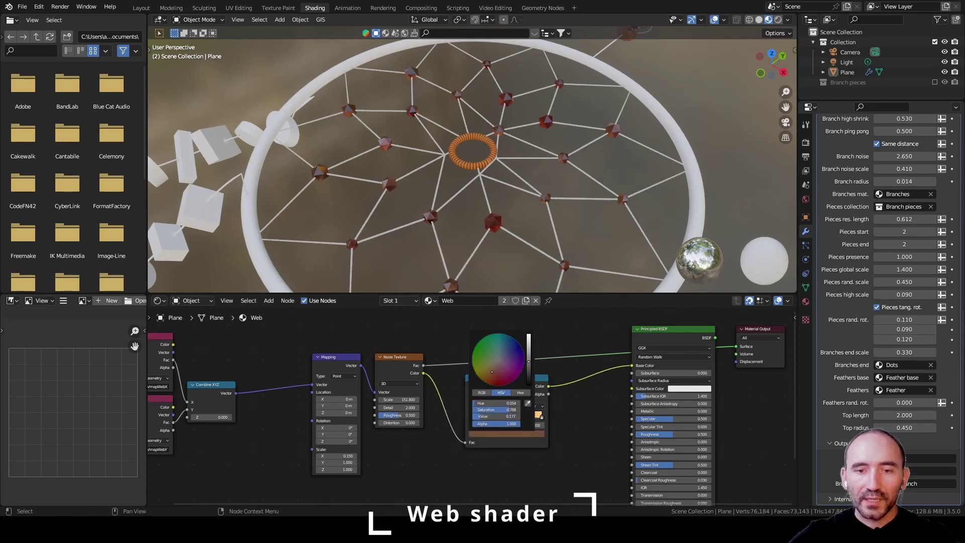
pyautogui.scroll(3, 505, 208)
pyautogui.scroll(3, 504, 208)
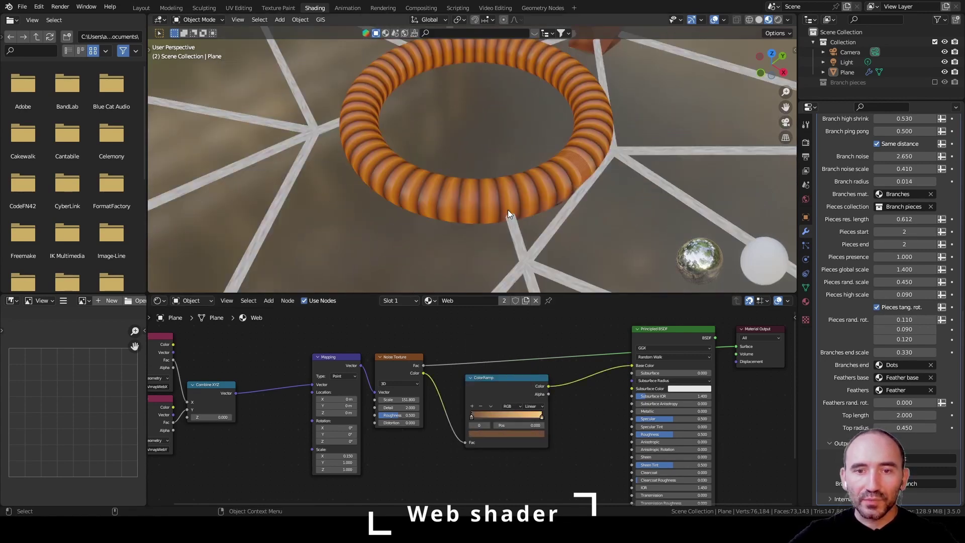
pyautogui.keyDown('ctrl'); pyautogui.keyDown('shift'); pyautogui.click(667, 338); pyautogui.keyUp('shift'); pyautogui.keyUp('ctrl')
pyautogui.scroll(-6, 532, 154)
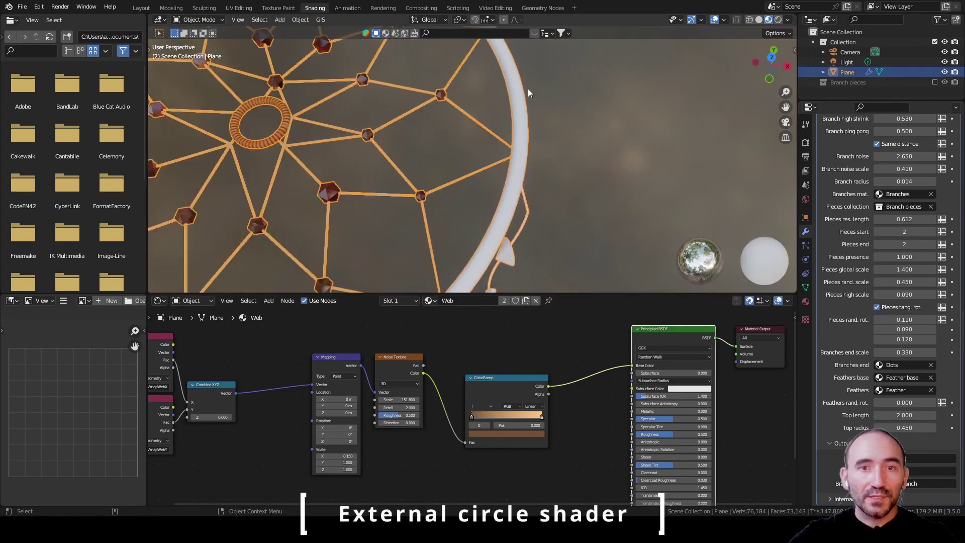
pyautogui.moveTo(487, 153); pyautogui.dragTo(417, 138, button='middle')
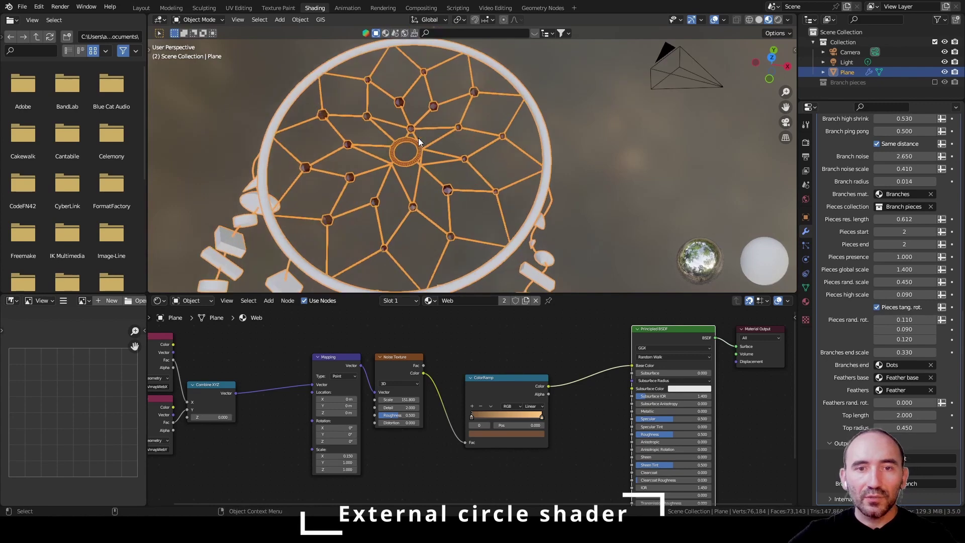
pyautogui.click(568, 124)
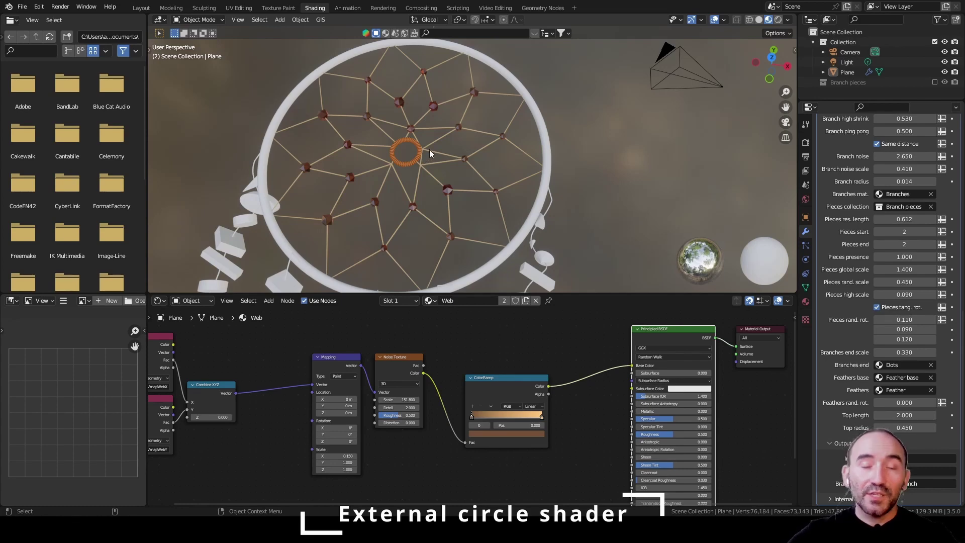
# Duplicate the Internal circle material and rename the copy External circle
pyautogui.scroll(10, 854, 260)
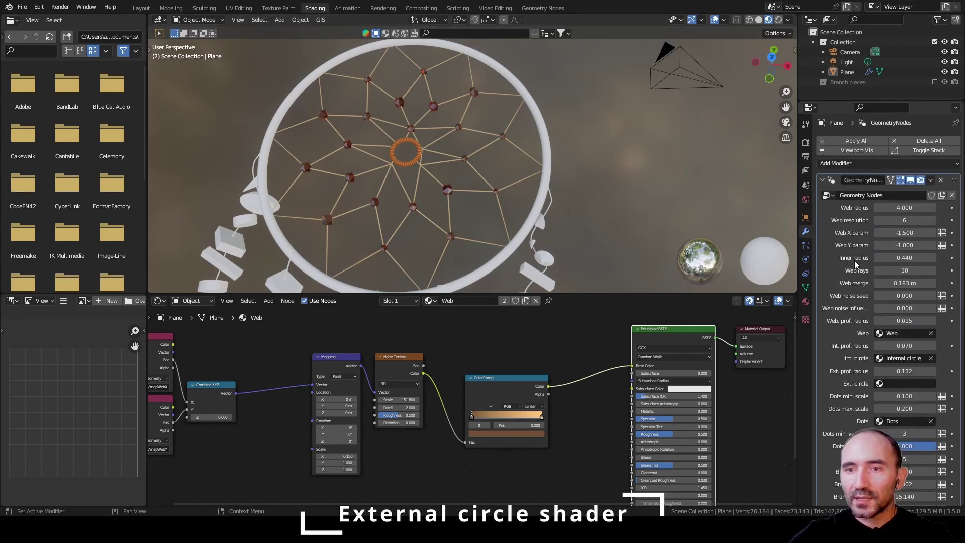
pyautogui.click(806, 301)
pyautogui.click(849, 154)
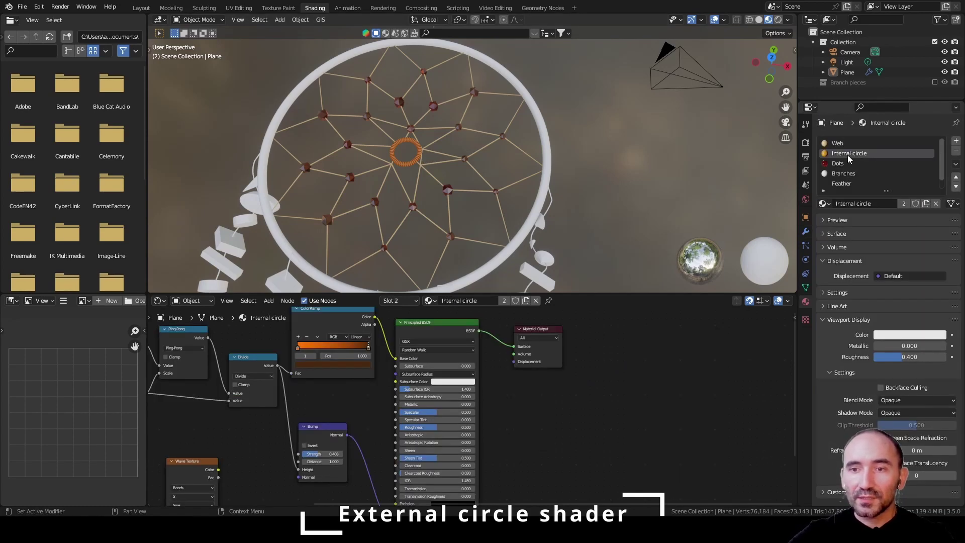
pyautogui.click(905, 204)
pyautogui.click(860, 204)
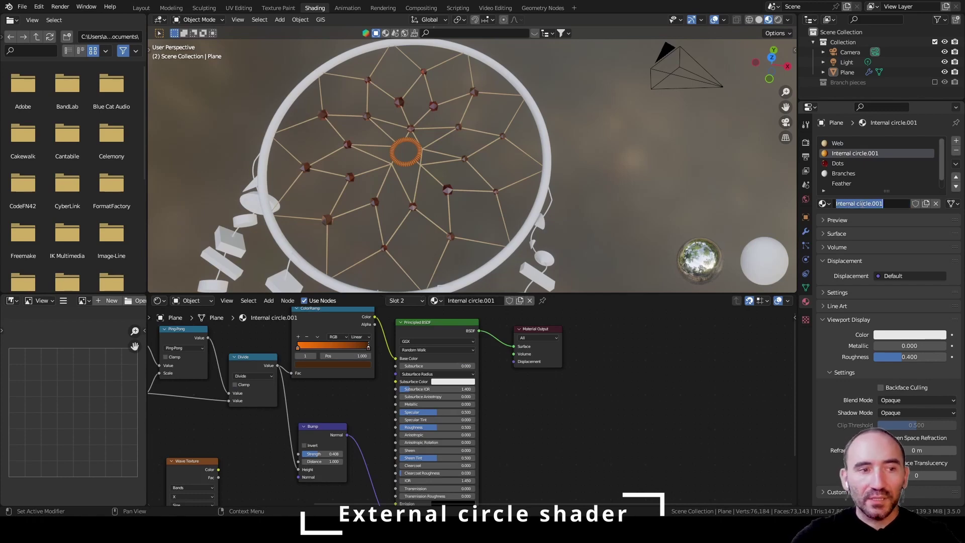
pyautogui.write('External circle')
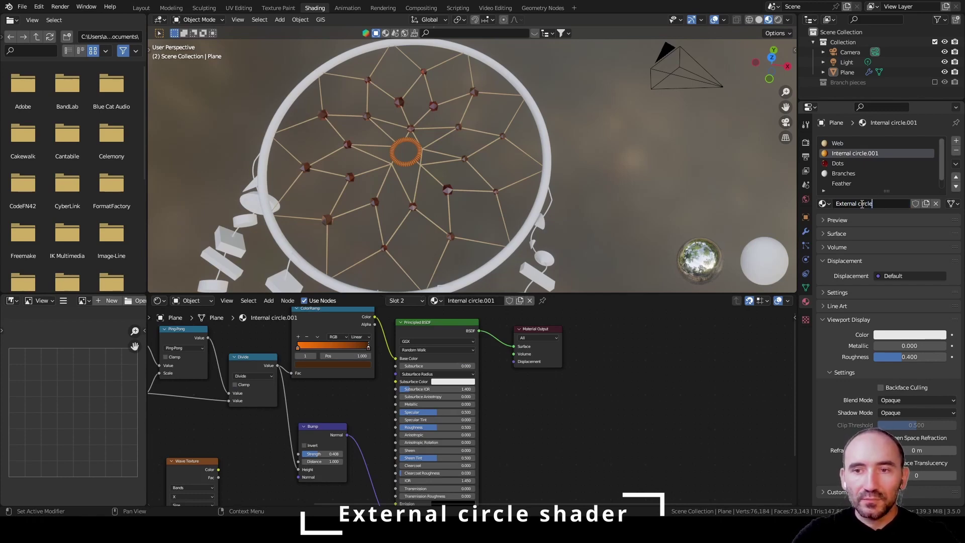
pyautogui.press('Return')
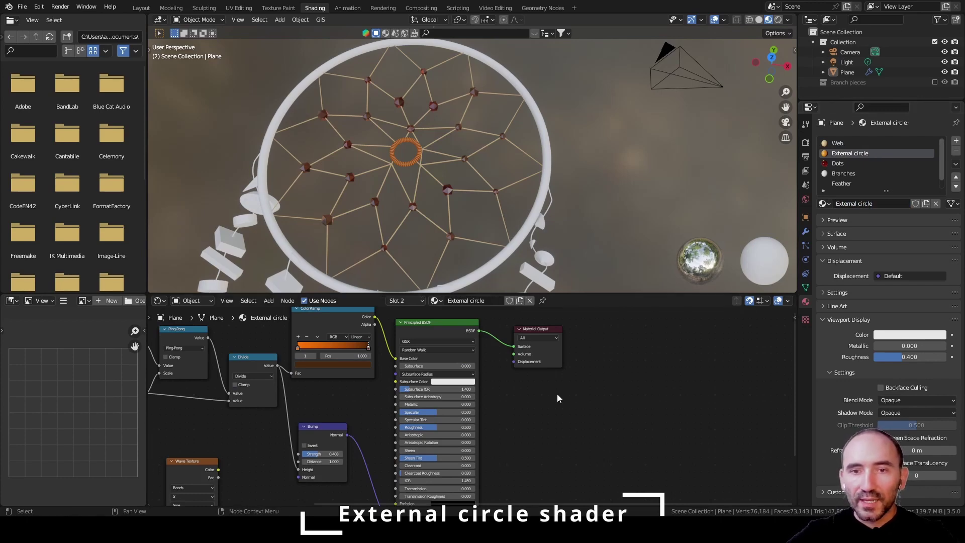
# Assign the External circle material to the Ext. circle input of the plane's Geometry Nodes modifier
pyautogui.click(806, 233)
pyautogui.scroll(-4, 862, 318)
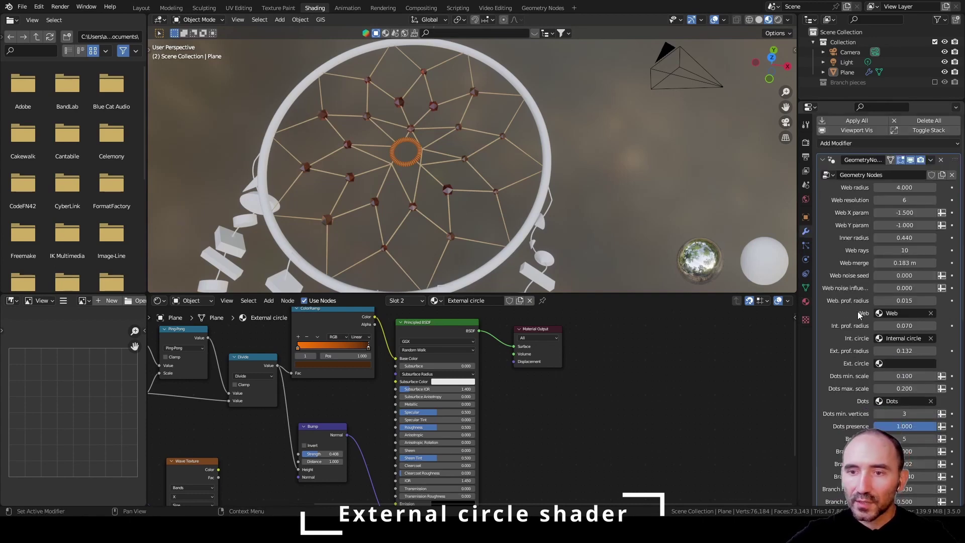
pyautogui.scroll(2, 855, 312)
pyautogui.click(882, 262)
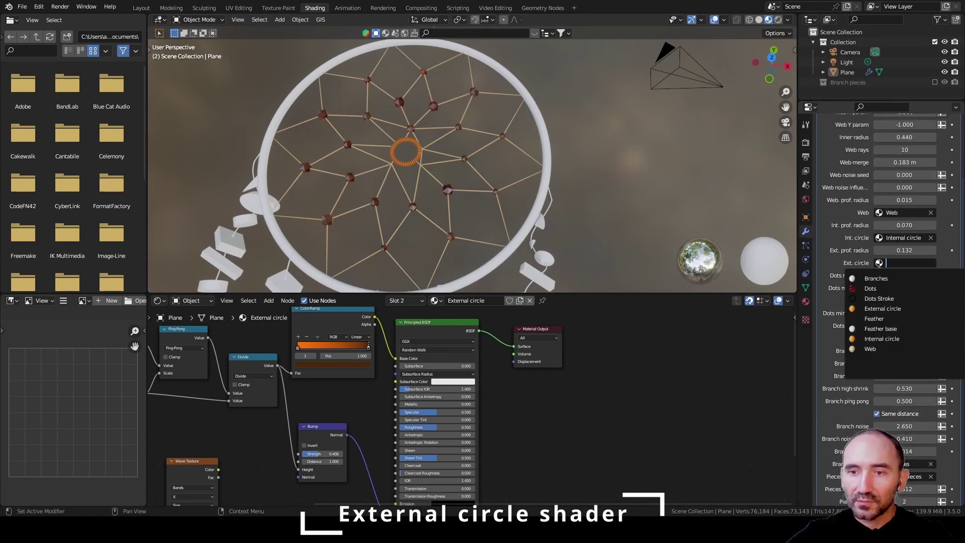
pyautogui.click(875, 309)
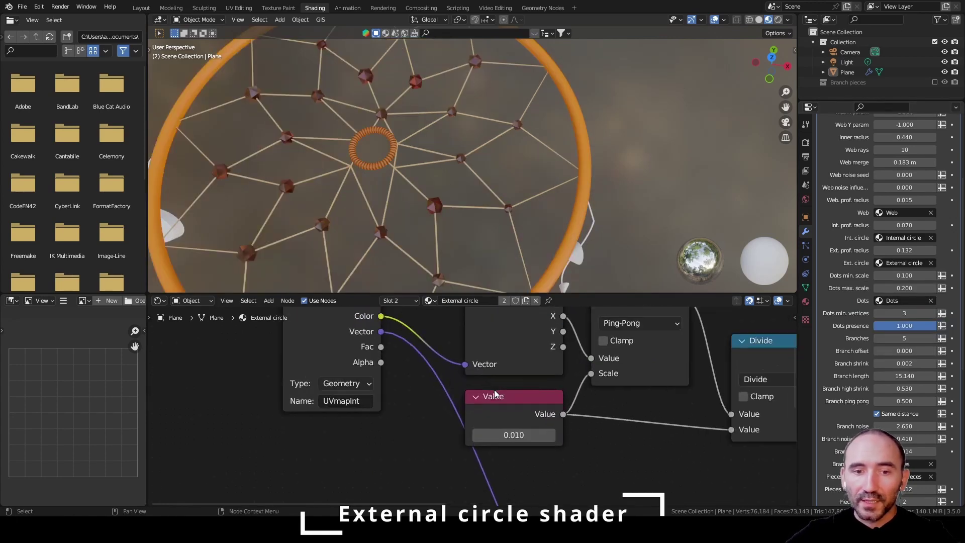
# Rename the attribute read by the External circle material's Attribute node to UVmapExt
pyautogui.scroll(5, 395, 401)
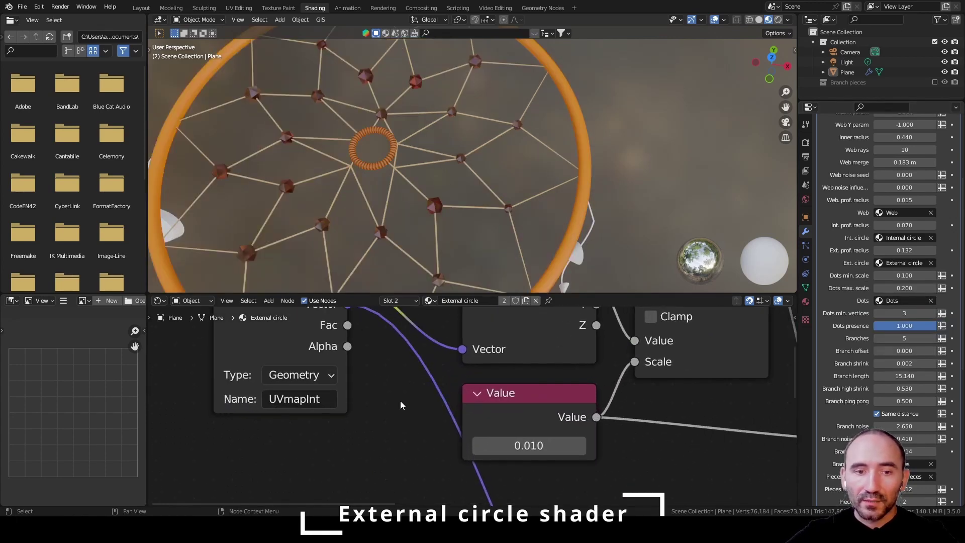
pyautogui.click(396, 401)
pyautogui.click(402, 399)
pyautogui.moveTo(401, 399); pyautogui.dragTo(437, 395)
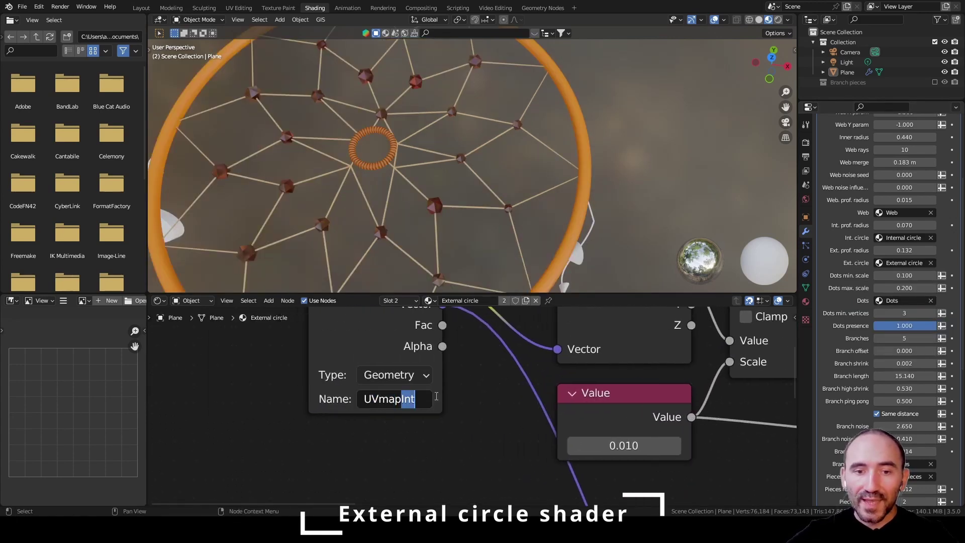
pyautogui.write('Ext')
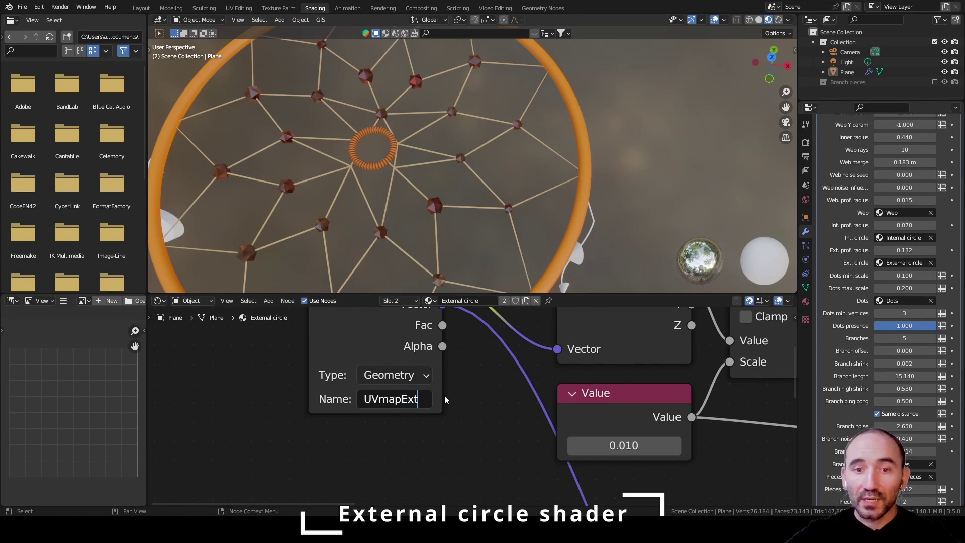
pyautogui.press('Return')
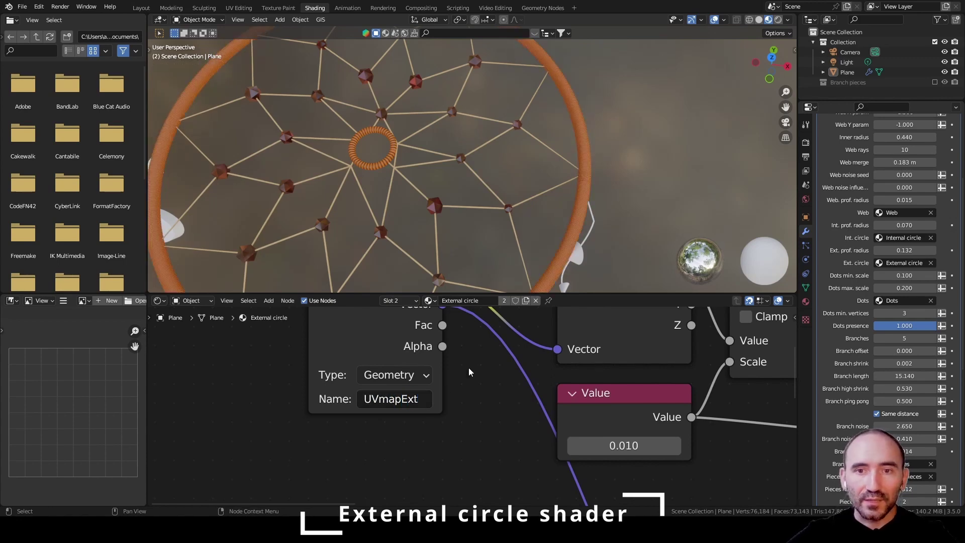
# Examine the winding pattern on the outer circle and compare it with the inner circle of the dreamcatcher
pyautogui.scroll(2, 564, 163)
pyautogui.keyDown('shift'); pyautogui.moveTo(564, 163); pyautogui.dragTo(419, 143, button='middle'); pyautogui.keyUp('shift')
pyautogui.scroll(7, 419, 142)
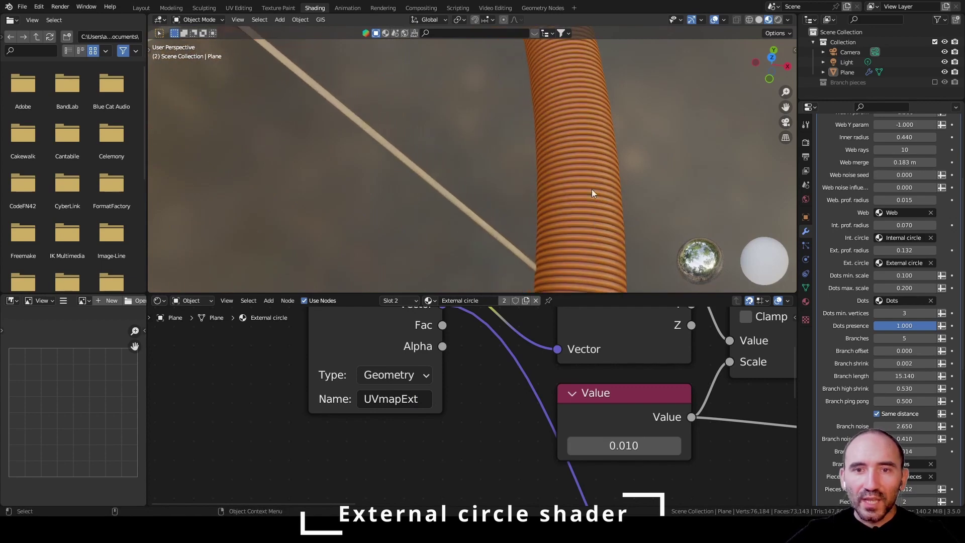
pyautogui.scroll(-5, 573, 203)
pyautogui.keyDown('shift'); pyautogui.moveTo(383, 176); pyautogui.dragTo(512, 169, button='middle'); pyautogui.keyUp('shift')
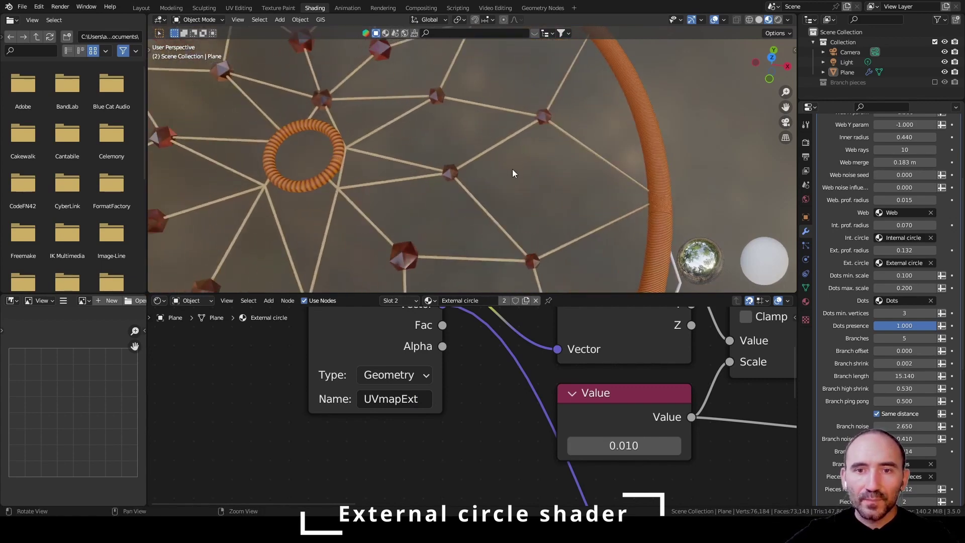
pyautogui.scroll(1, 512, 169)
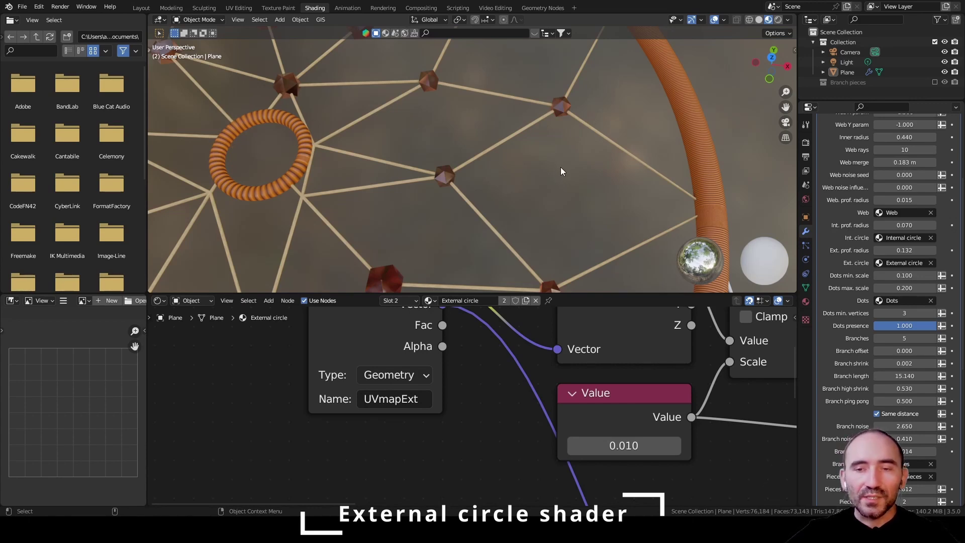
pyautogui.scroll(-6, 560, 167)
pyautogui.keyDown('shift'); pyautogui.moveTo(549, 168); pyautogui.dragTo(594, 176, button='middle'); pyautogui.keyUp('shift')
pyautogui.scroll(1, 529, 137)
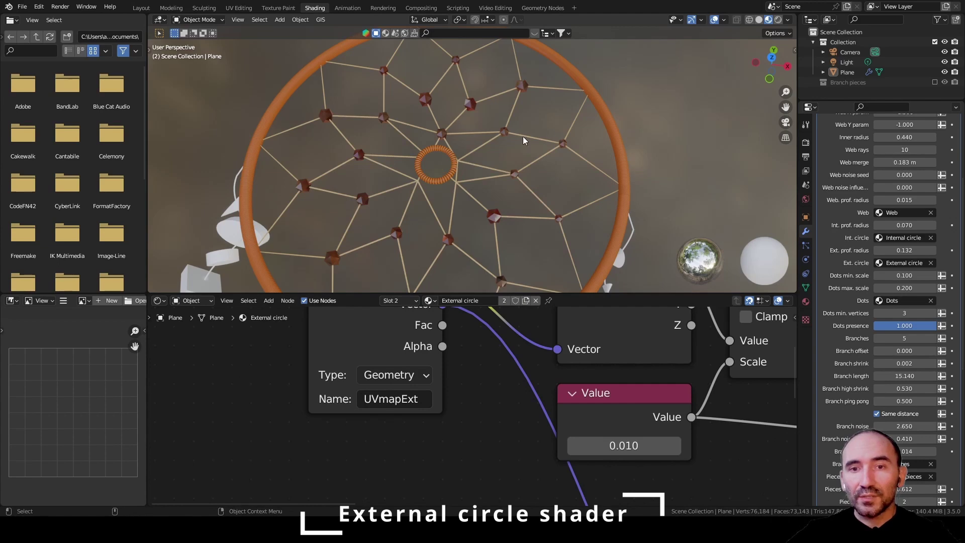
pyautogui.scroll(8, 451, 161)
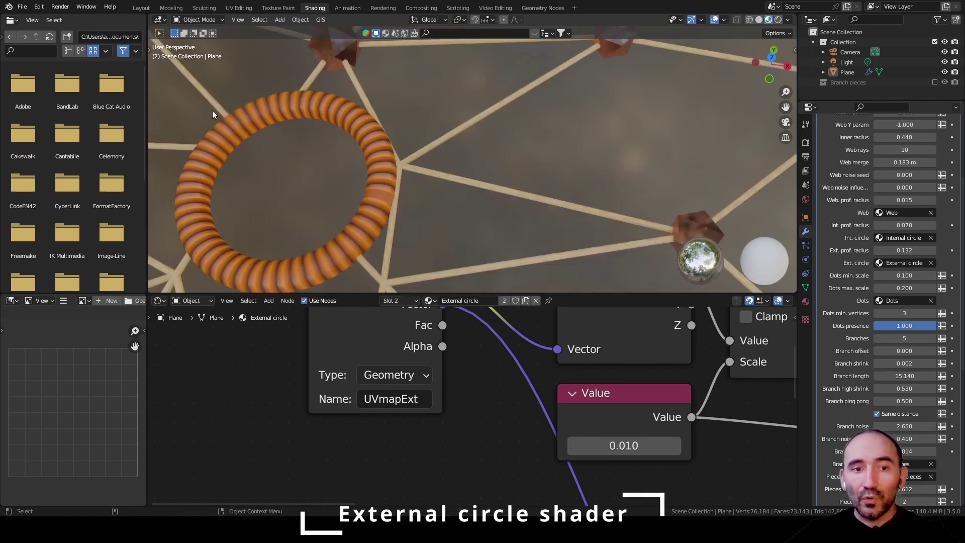
pyautogui.scroll(-8, 455, 163)
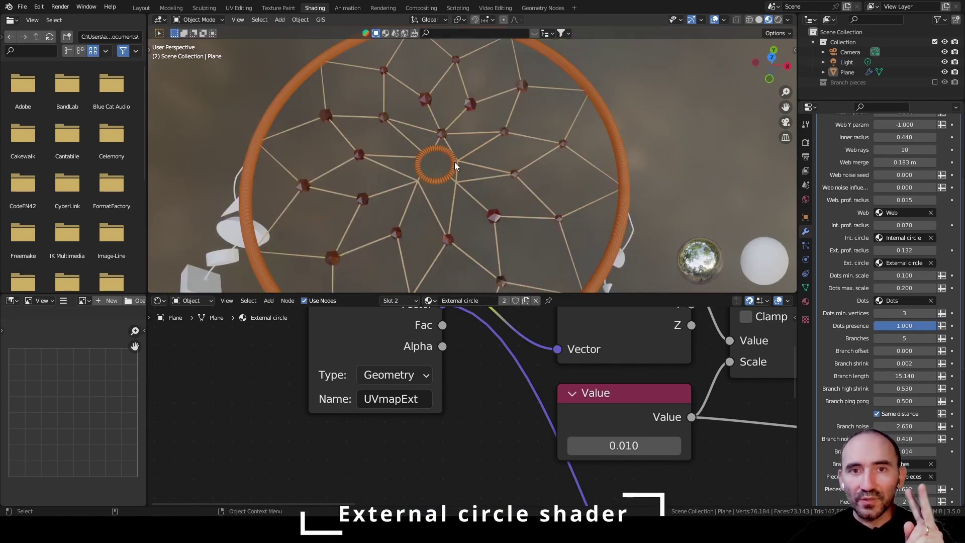
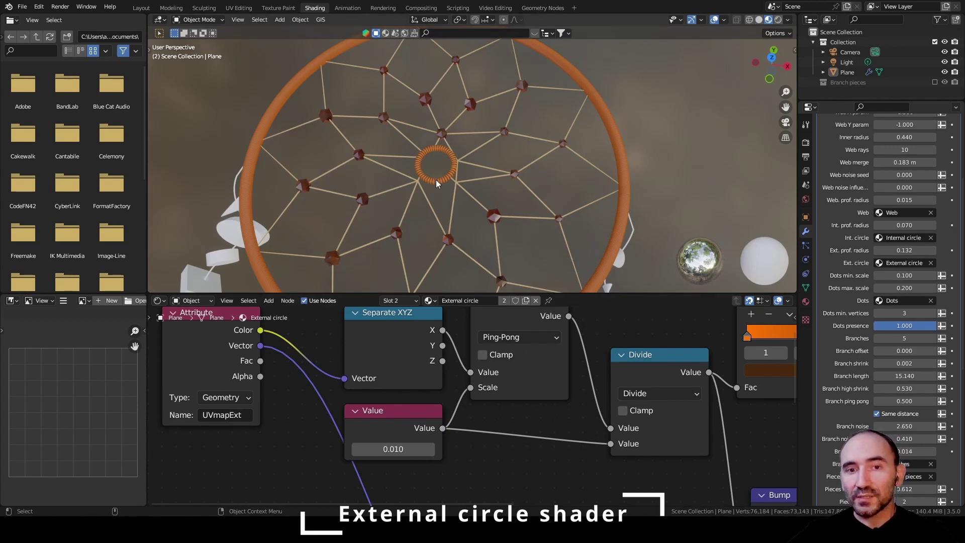
pyautogui.scroll(-3, 436, 179)
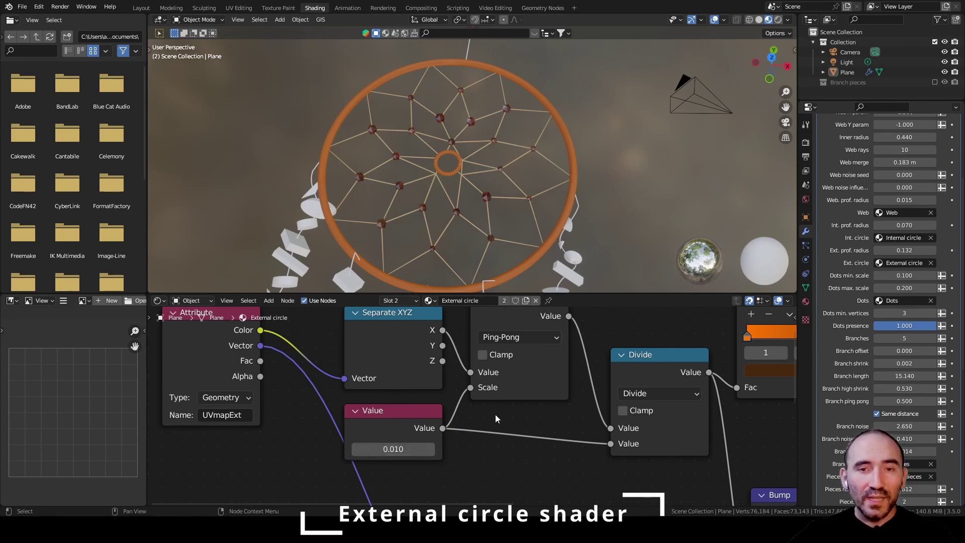
# Open the UVmap node group of the Web profile in the Geometry Nodes workspace and save the file
pyautogui.click(544, 8)
pyautogui.moveTo(349, 366); pyautogui.dragTo(308, 390, button='middle')
pyautogui.moveTo(152, 363); pyautogui.dragTo(377, 395, button='middle')
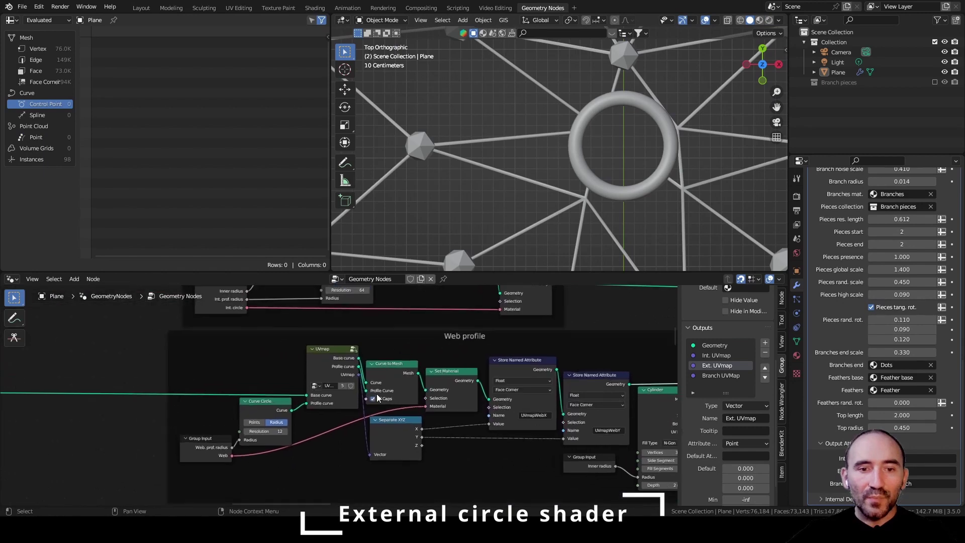
pyautogui.scroll(3, 378, 397)
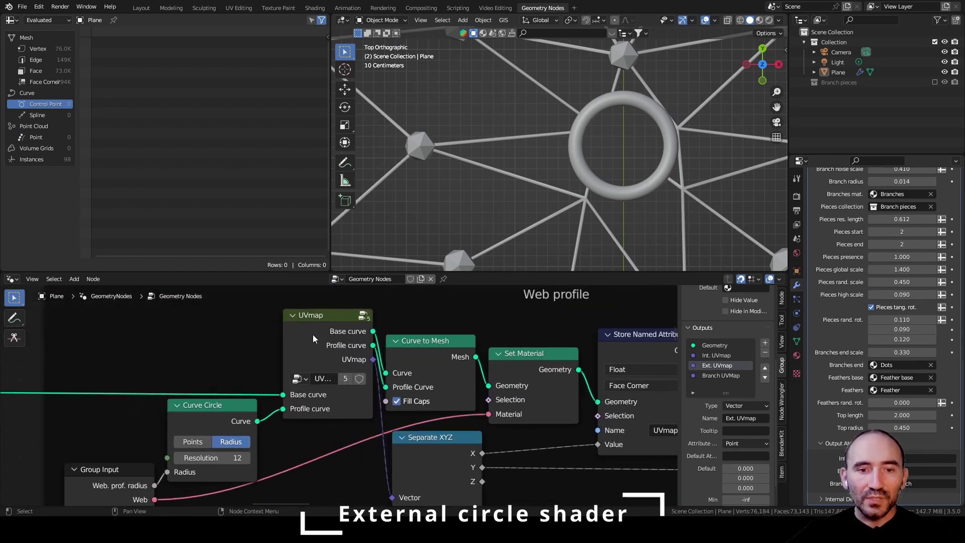
pyautogui.click(313, 335)
pyautogui.press('Tab')
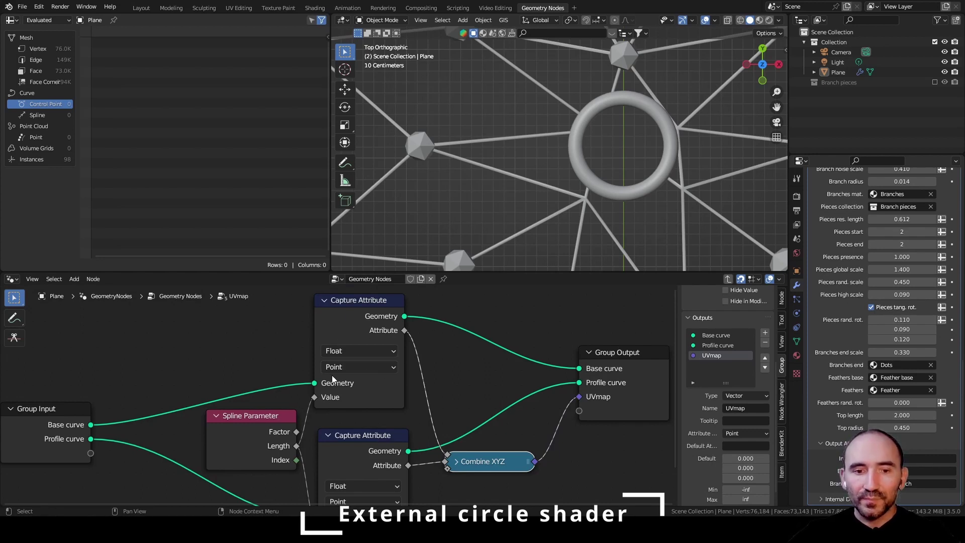
pyautogui.moveTo(255, 449); pyautogui.dragTo(288, 406, button='middle')
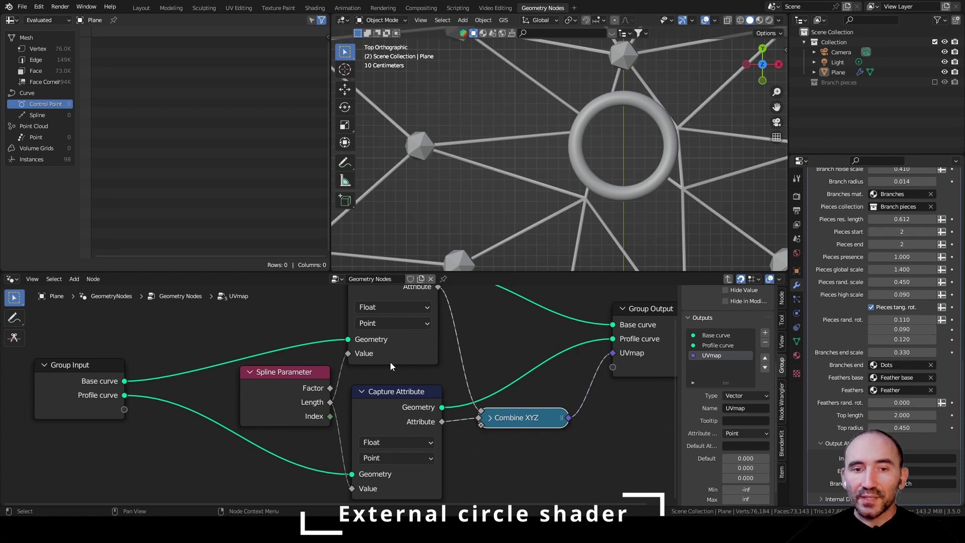
pyautogui.scroll(-2, 391, 363)
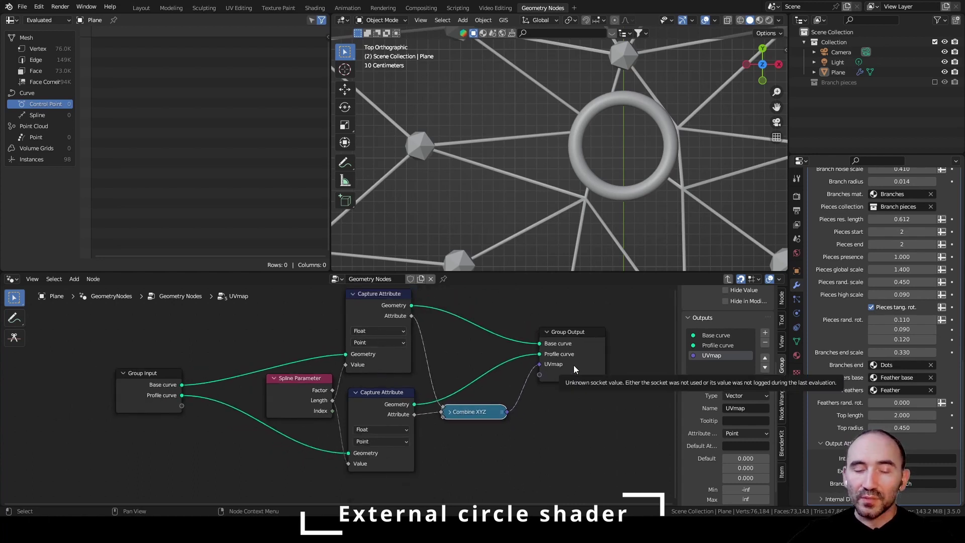
pyautogui.hotkey('ctrl', 's')
# Route both Capture Attribute values through one reroute point and feed it from the Spline Parameter's Factor output
pyautogui.scroll(2, 342, 392)
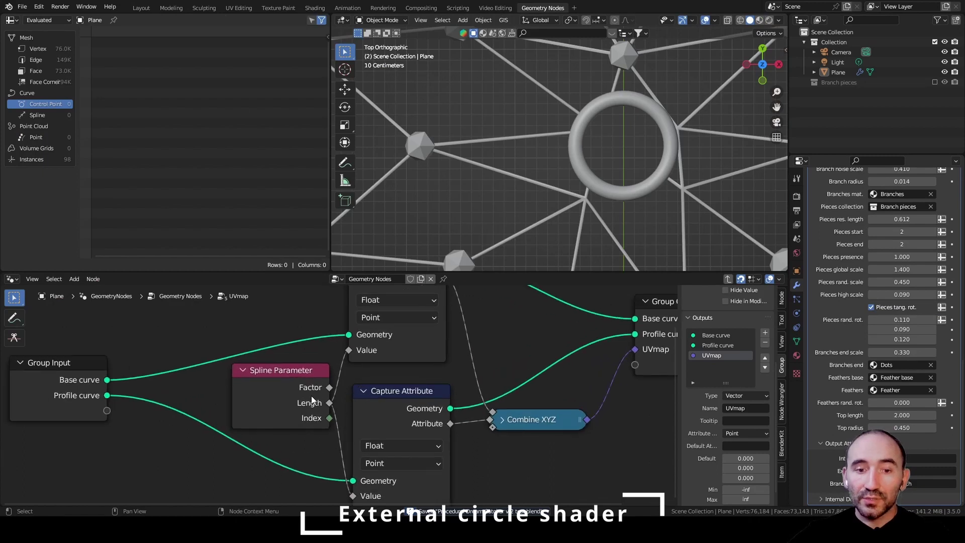
pyautogui.moveTo(288, 389); pyautogui.dragTo(234, 387)
pyautogui.moveTo(300, 363)
pyautogui.keyDown('shift'); pyautogui.mouseDown(button='right')
pyautogui.moveTo(295, 440)
pyautogui.moveTo(281, 387)
pyautogui.mouseUp(button='right'); pyautogui.keyUp('shift')
pyautogui.moveTo(282, 387); pyautogui.dragTo(297, 403)
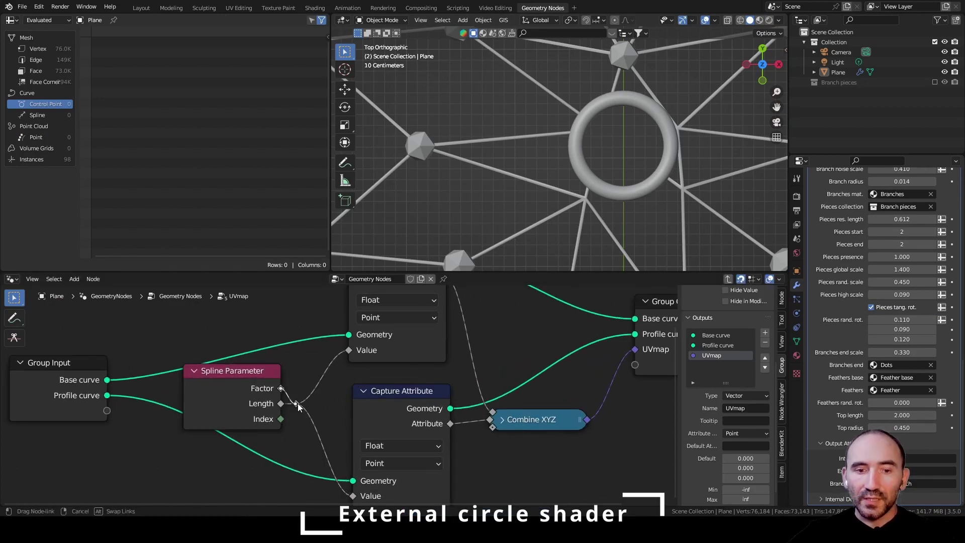
# Inspect the outer circle's pattern in the Shading workspace and return to the UVmap node group in Geometry Nodes
pyautogui.moveTo(500, 245); pyautogui.dragTo(313, 9)
pyautogui.click(314, 7)
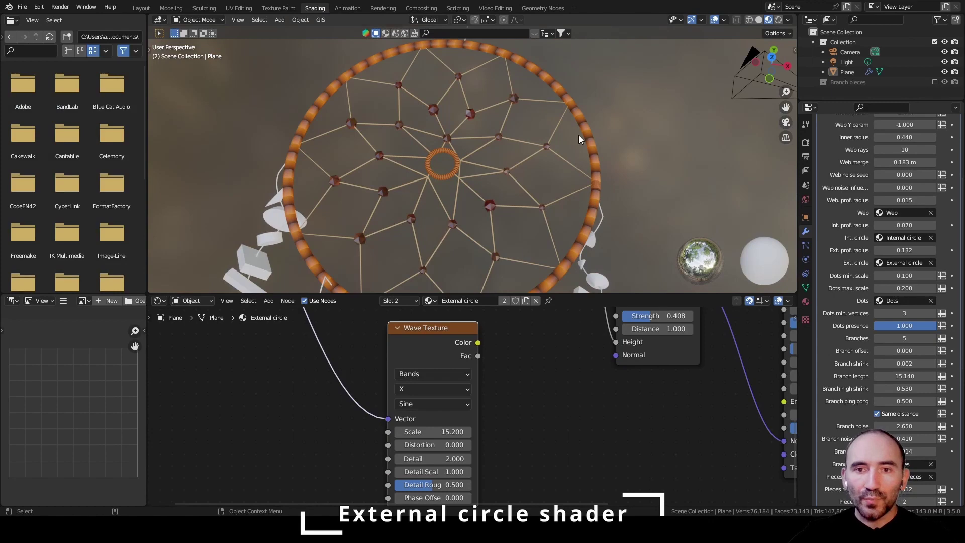
pyautogui.scroll(5, 389, 153)
pyautogui.scroll(-6, 498, 168)
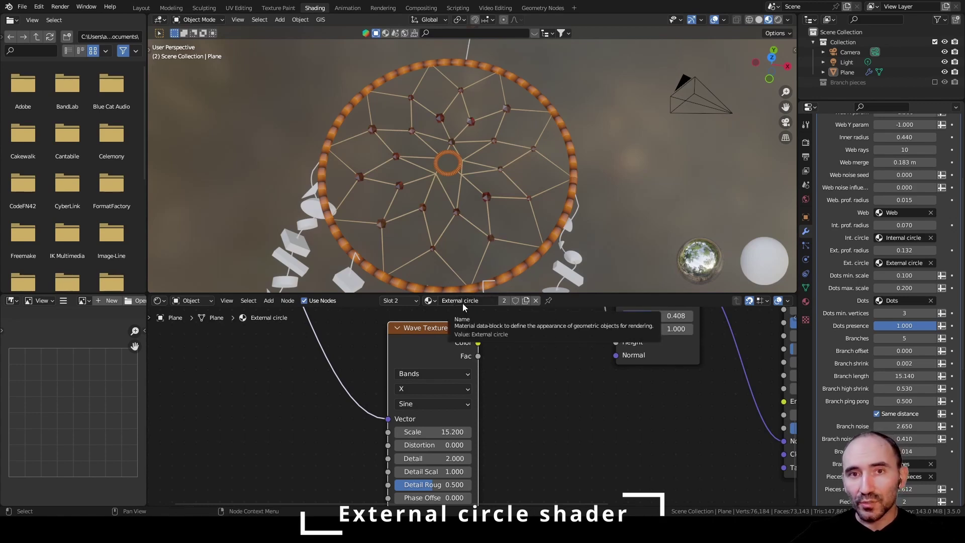
pyautogui.click(543, 7)
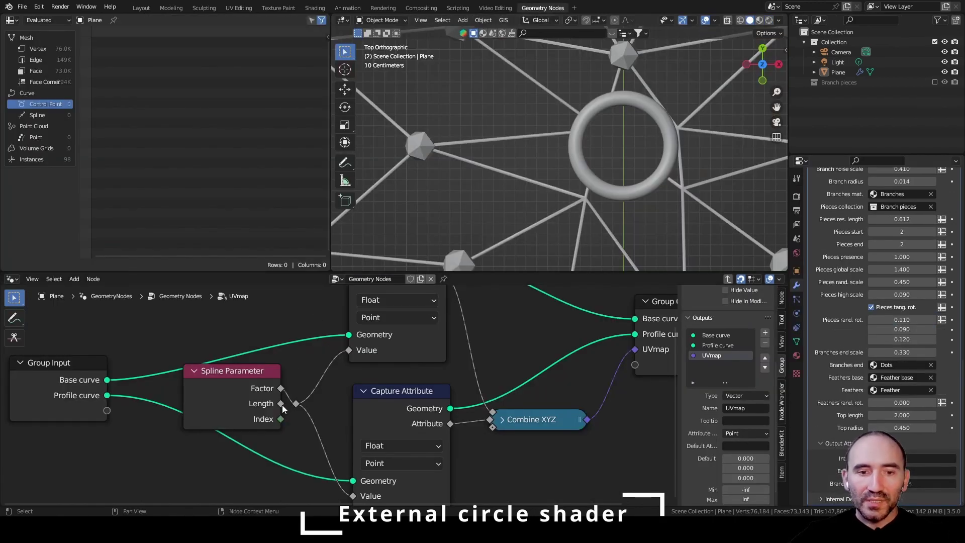
# Feed the shared reroute point from the Spline Parameter's Length output and return to the Shading workspace
pyautogui.moveTo(282, 403); pyautogui.dragTo(291, 405)
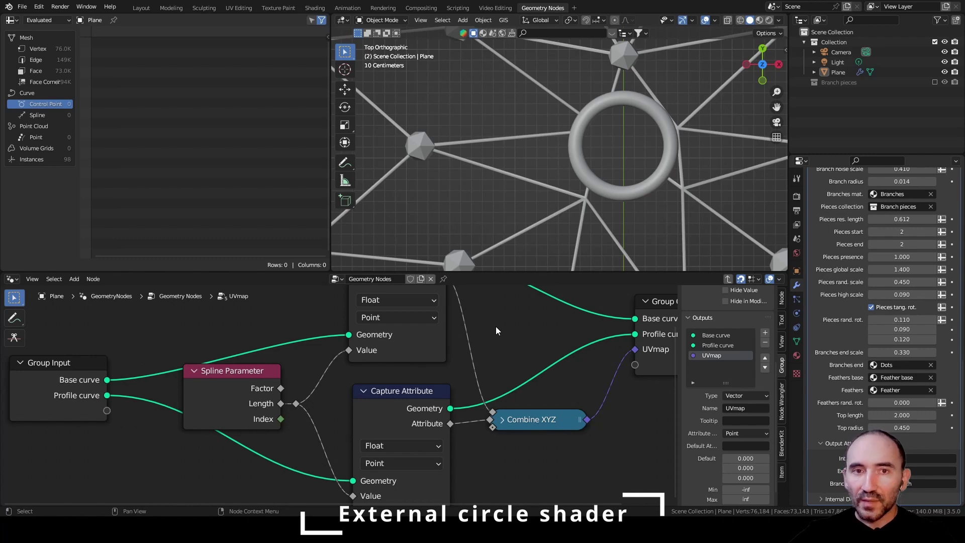
pyautogui.click(314, 8)
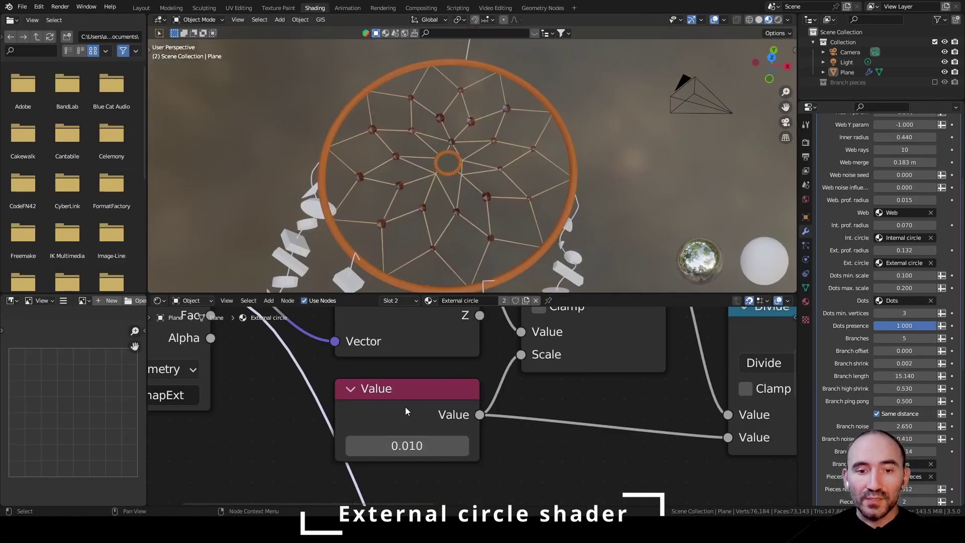
# Set the Value node of the External circle material to 0.1 and inspect the pattern on the outer ring
pyautogui.scroll(-3, 407, 411)
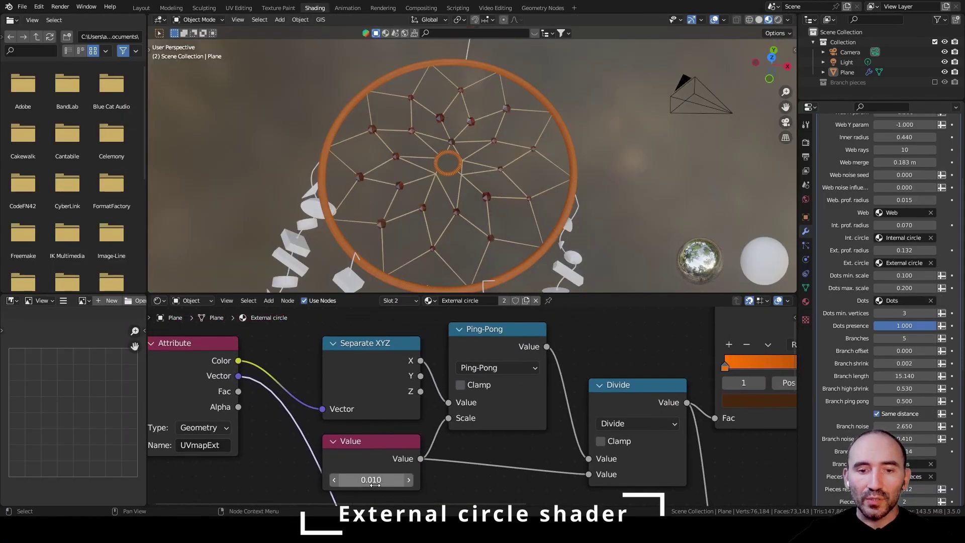
pyautogui.doubleClick(375, 481)
pyautogui.write('0.1')
pyautogui.press('Return')
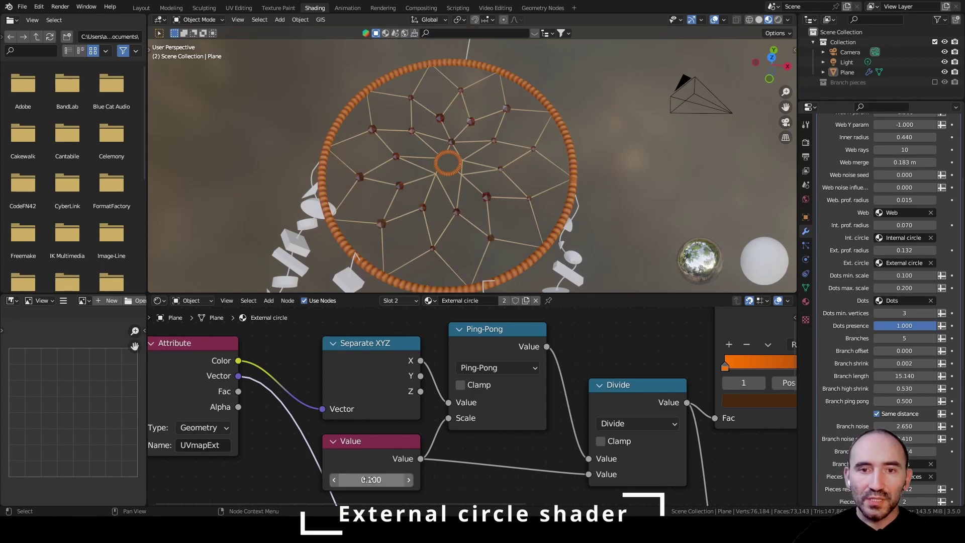
pyautogui.scroll(4, 448, 174)
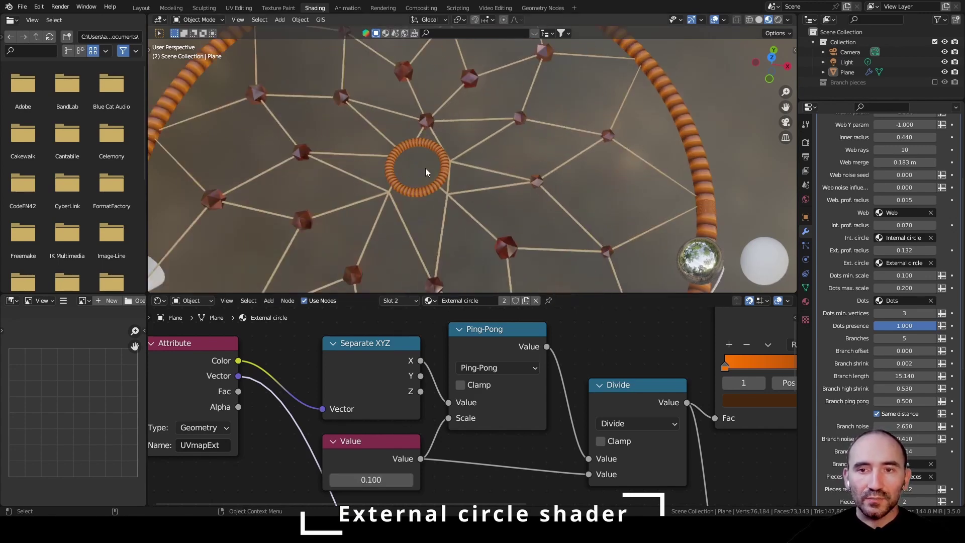
pyautogui.scroll(-4, 425, 169)
pyautogui.scroll(4, 632, 174)
pyautogui.keyDown('shift'); pyautogui.moveTo(632, 169); pyautogui.dragTo(418, 175, button='middle'); pyautogui.keyUp('shift')
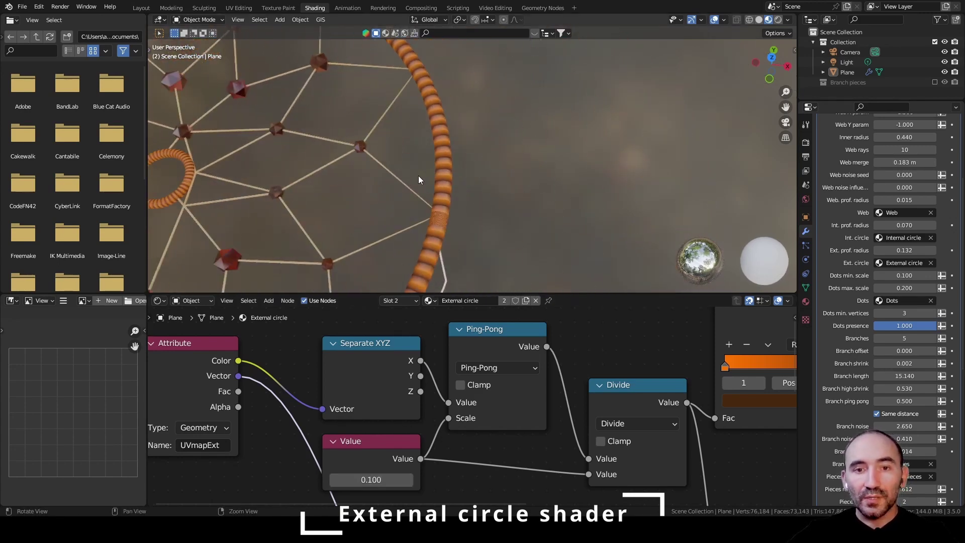
pyautogui.scroll(2, 418, 178)
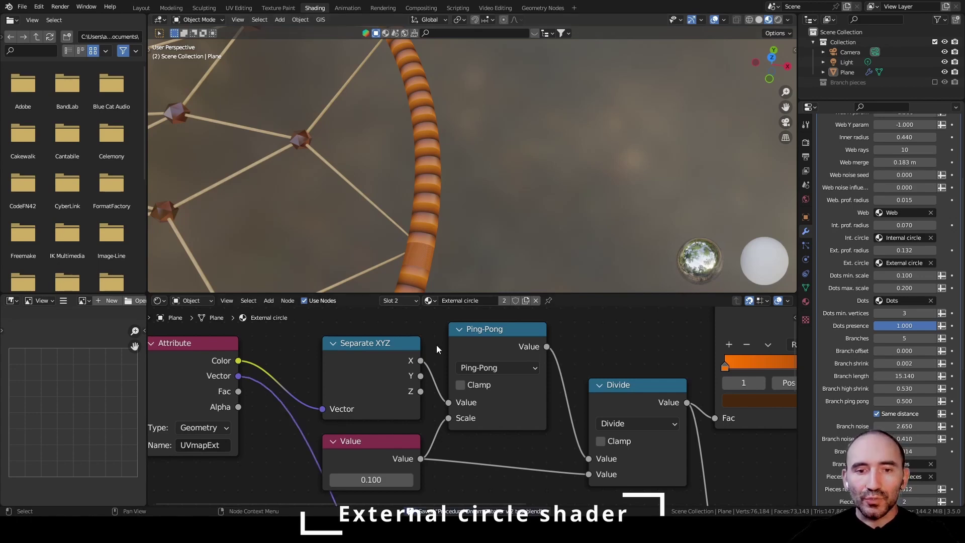
# Change the Ping-Pong math node's operation to Fraction
pyautogui.scroll(-3, 436, 345)
pyautogui.moveTo(493, 377); pyautogui.dragTo(437, 354, button='middle')
pyautogui.scroll(1, 426, 359)
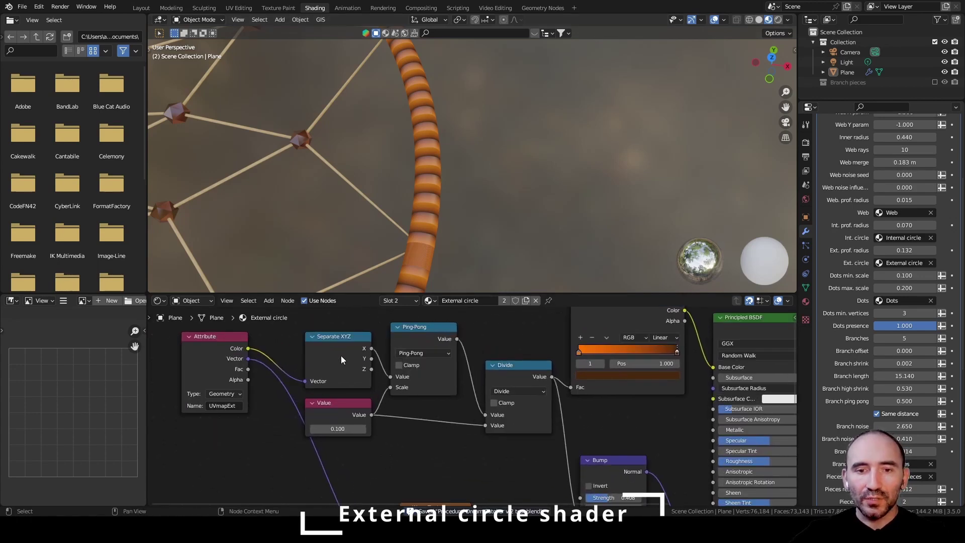
pyautogui.click(415, 354)
pyautogui.click(510, 427)
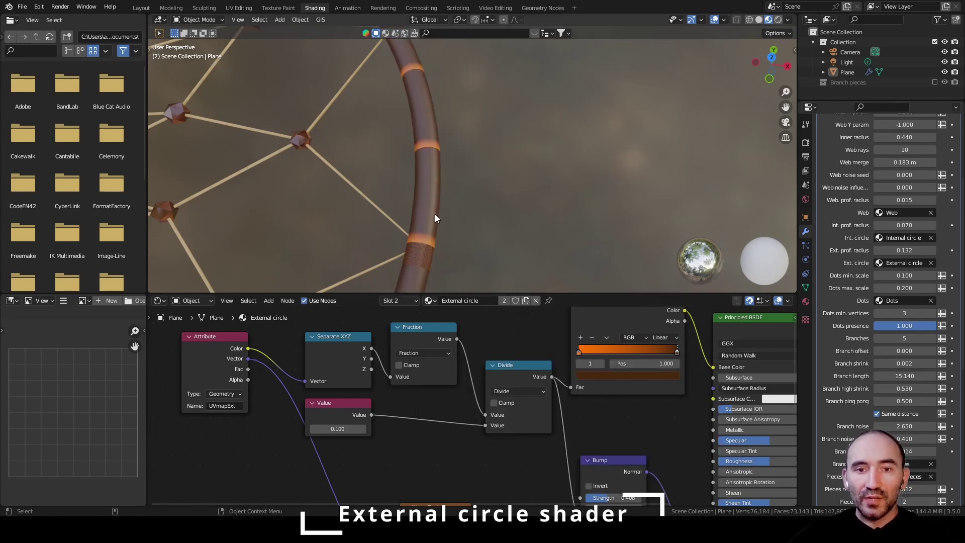
# Set the Value node feeding the Divide node to 1 and inspect the segments around the outer circle
pyautogui.click(337, 428)
pyautogui.write('1')
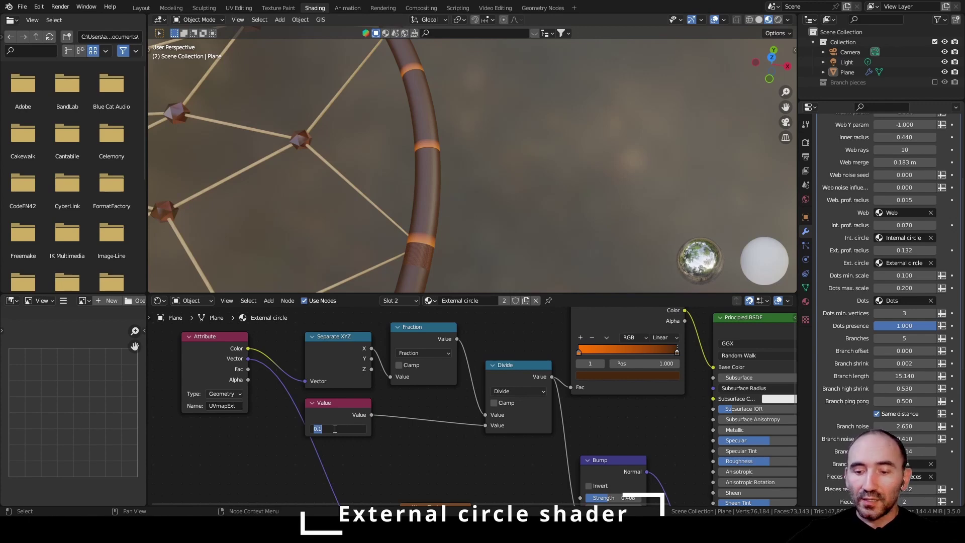
pyautogui.press('Return')
pyautogui.scroll(-3, 416, 168)
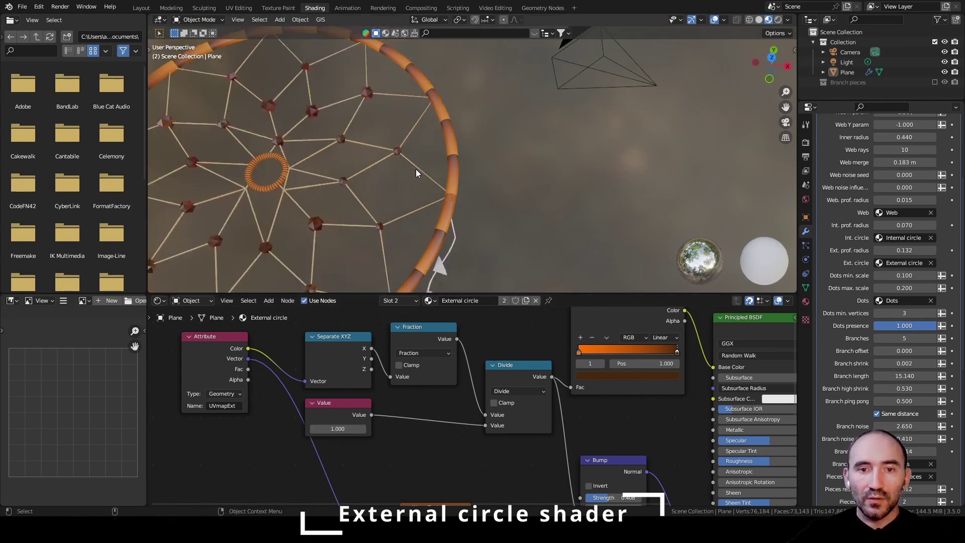
pyautogui.keyDown('shift'); pyautogui.moveTo(331, 121); pyautogui.dragTo(525, 209, button='middle'); pyautogui.keyUp('shift')
pyautogui.scroll(2, 548, 197)
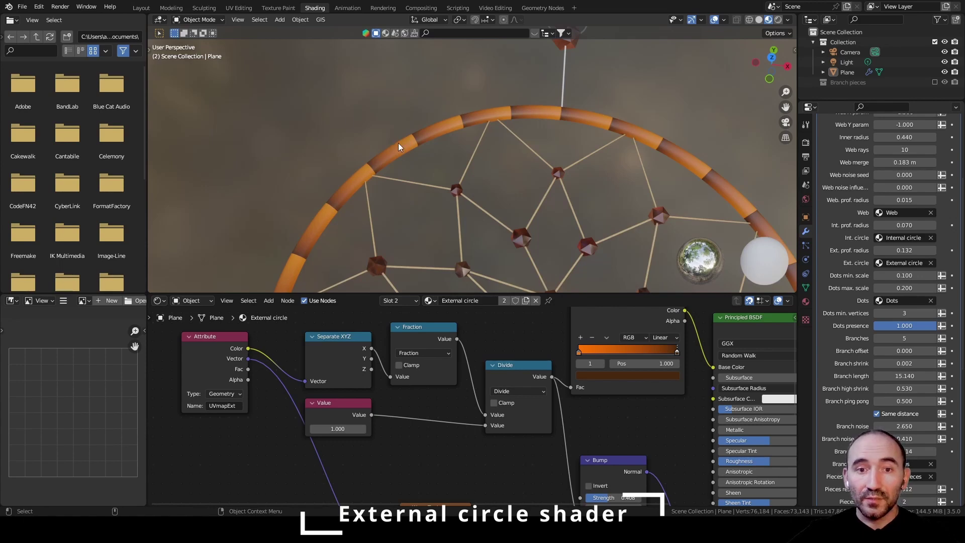
pyautogui.scroll(-4, 506, 204)
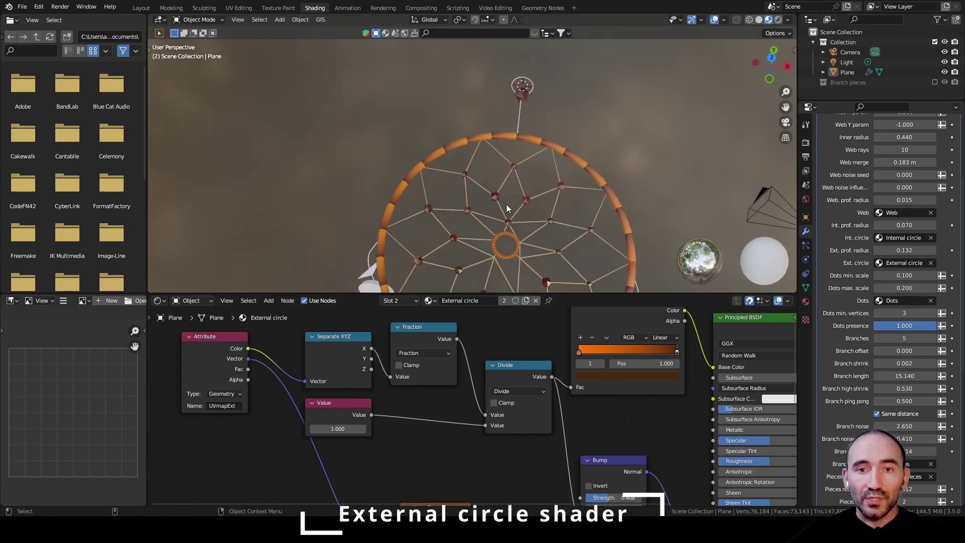
pyautogui.keyDown('shift'); pyautogui.moveTo(528, 206); pyautogui.dragTo(483, 131, button='middle'); pyautogui.keyUp('shift')
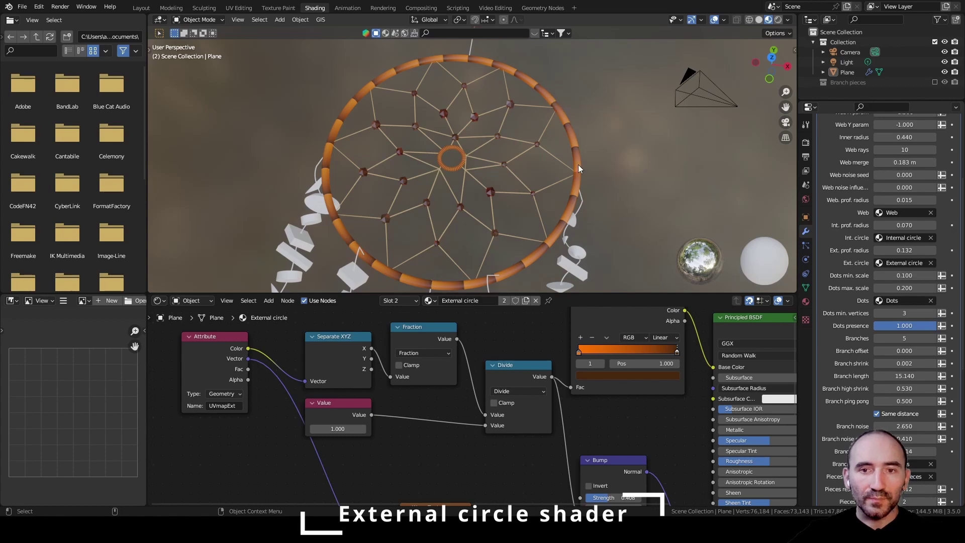
# Reverse the ColorRamp so it runs from dark brown to orange, and save the file
pyautogui.moveTo(613, 334); pyautogui.dragTo(551, 363, button='middle')
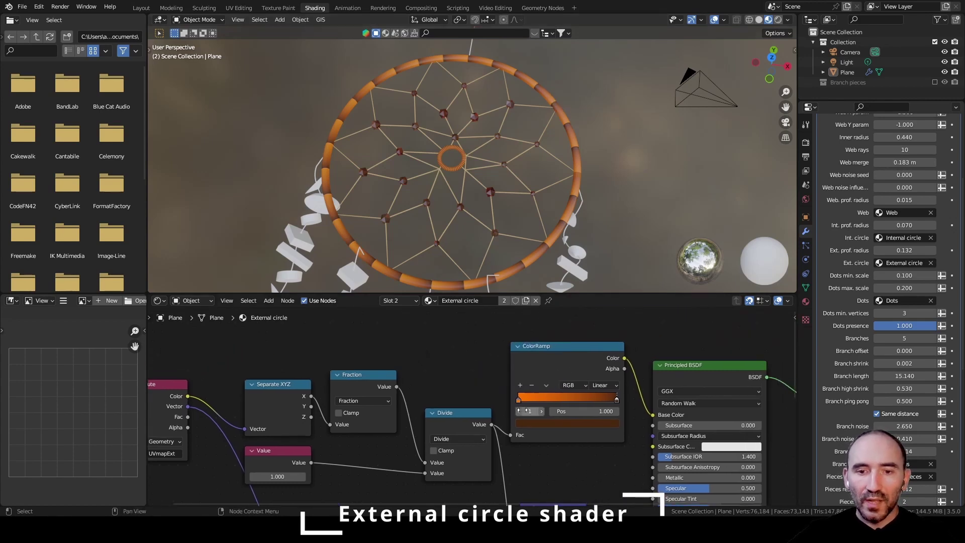
pyautogui.moveTo(518, 401); pyautogui.dragTo(615, 399)
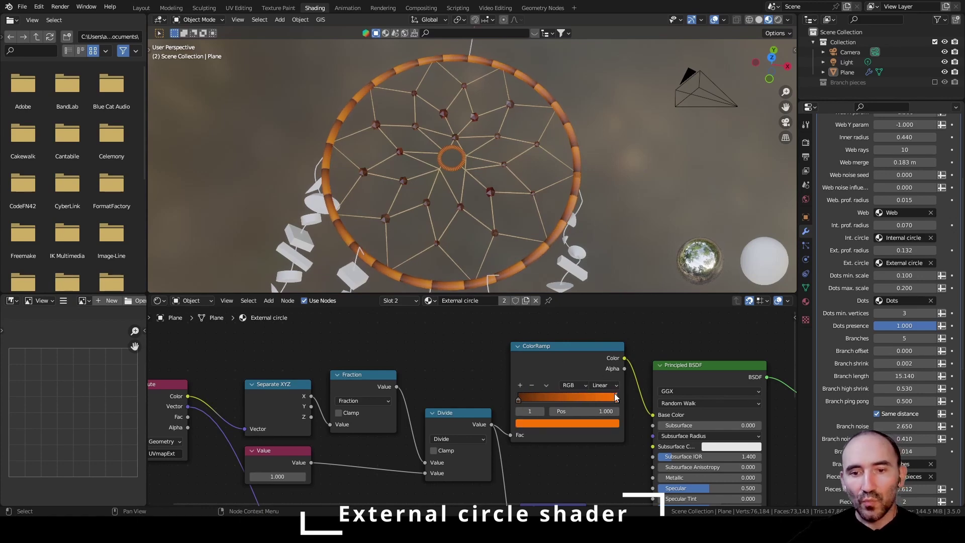
pyautogui.hotkey('ctrl', 's')
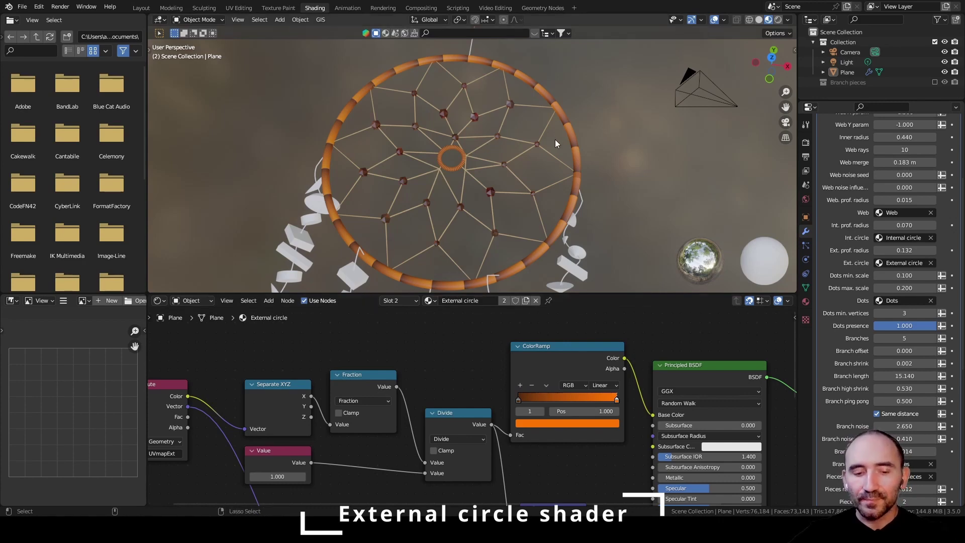
pyautogui.hotkey('ctrl', 's')
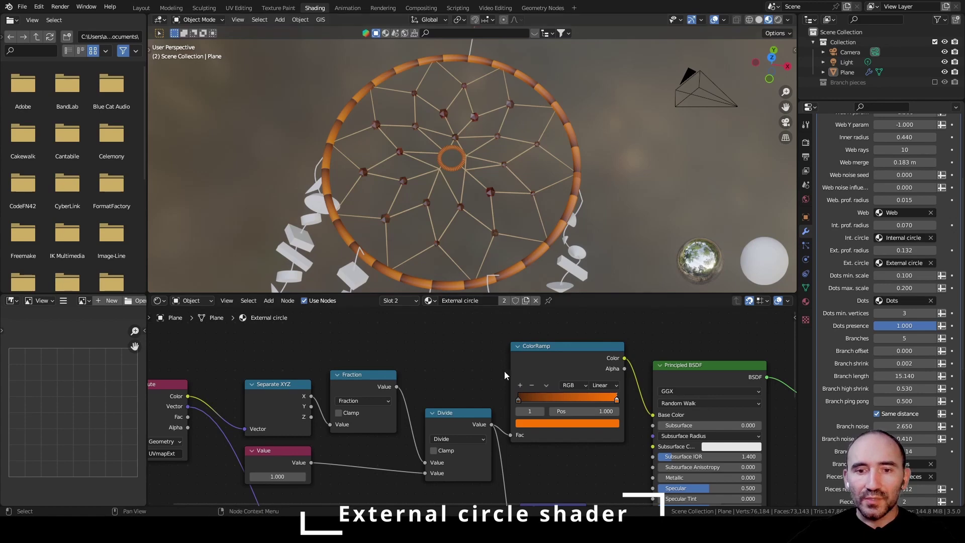
# Delete the Bump node and add a Displacement node in its place beside the Principled BSDF
pyautogui.scroll(-2, 465, 372)
pyautogui.moveTo(465, 372); pyautogui.dragTo(261, 392, button='middle')
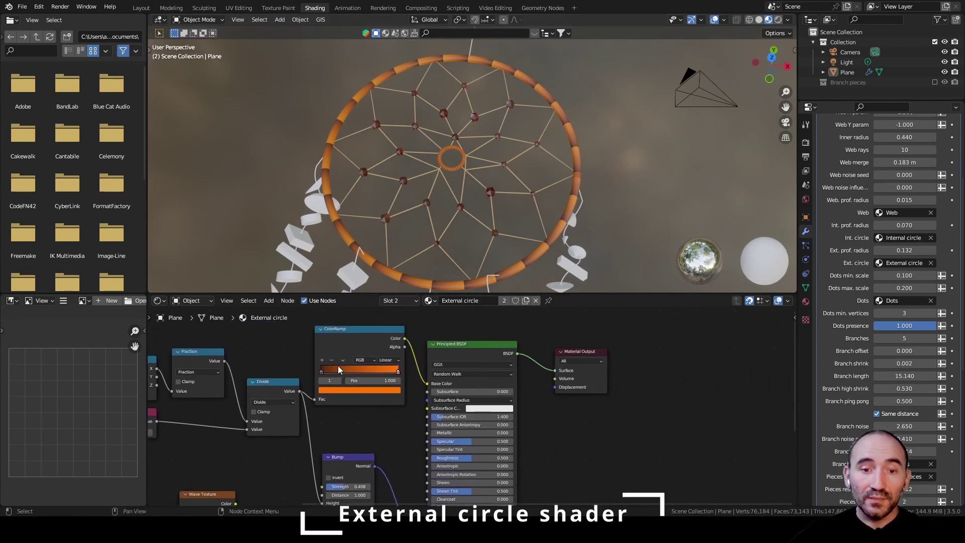
pyautogui.moveTo(354, 459); pyautogui.dragTo(333, 395, button='middle')
pyautogui.scroll(1, 333, 402)
pyautogui.click(306, 399)
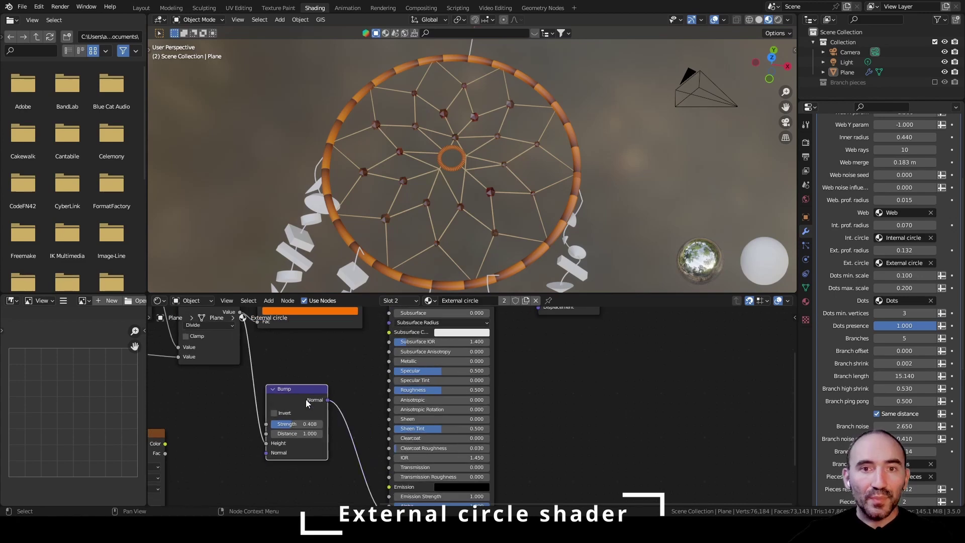
pyautogui.press('x')
pyautogui.press('F3')
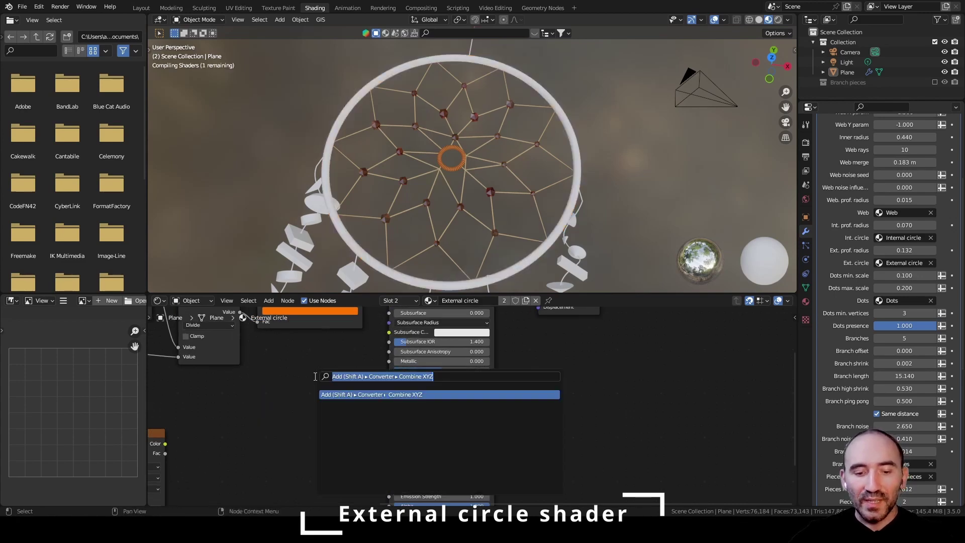
pyautogui.write('dis')
pyautogui.press('Return')
pyautogui.click(297, 366)
pyautogui.moveTo(298, 366); pyautogui.dragTo(344, 417, button='middle')
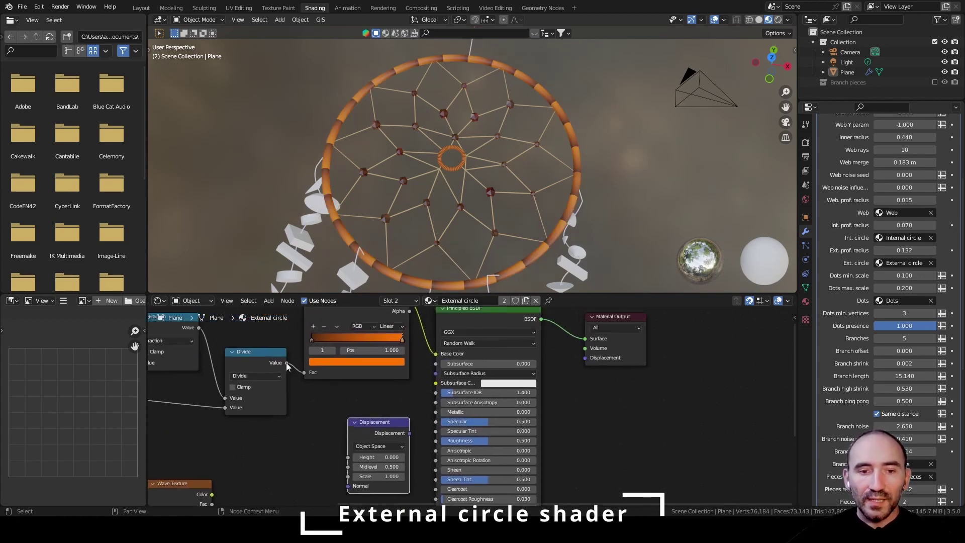
# Link Divide's Value to the Displacement node's Scale and its output to the Material Output's Displacement, and inspect the circle
pyautogui.moveTo(286, 362); pyautogui.dragTo(348, 476)
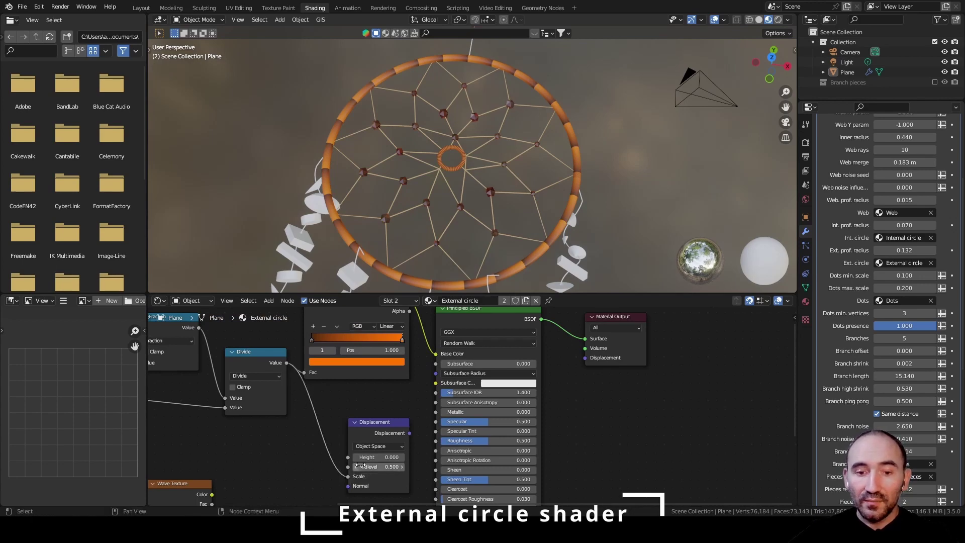
pyautogui.moveTo(357, 465); pyautogui.dragTo(246, 475, button='middle')
pyautogui.moveTo(300, 442); pyautogui.dragTo(473, 366)
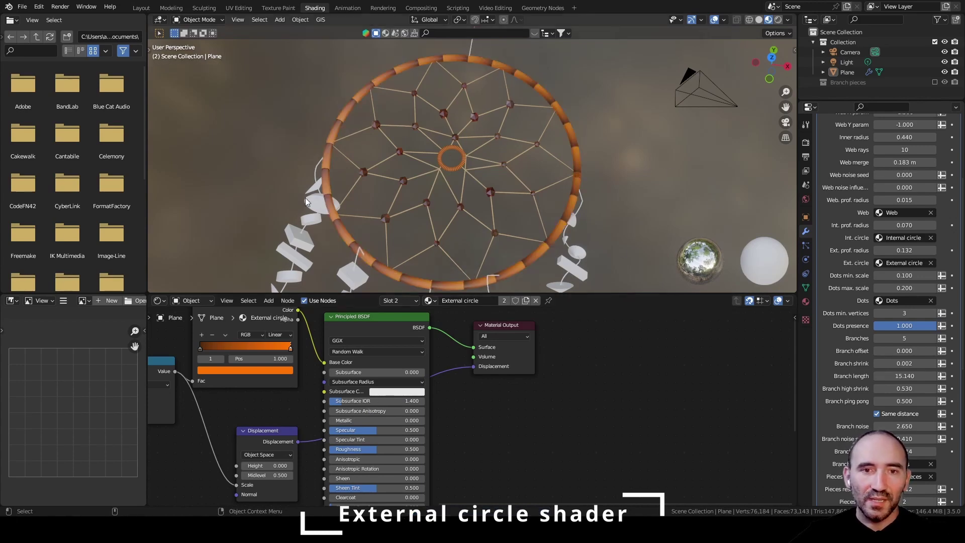
pyautogui.scroll(2, 541, 167)
pyautogui.moveTo(541, 167); pyautogui.dragTo(486, 138, button='middle')
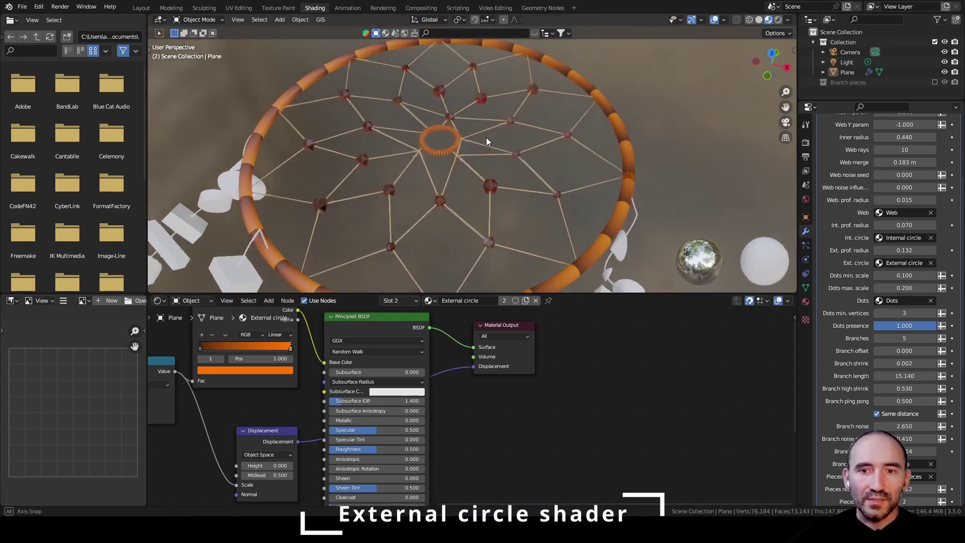
pyautogui.scroll(1, 564, 179)
pyautogui.scroll(-2, 563, 179)
pyautogui.scroll(-2, 608, 186)
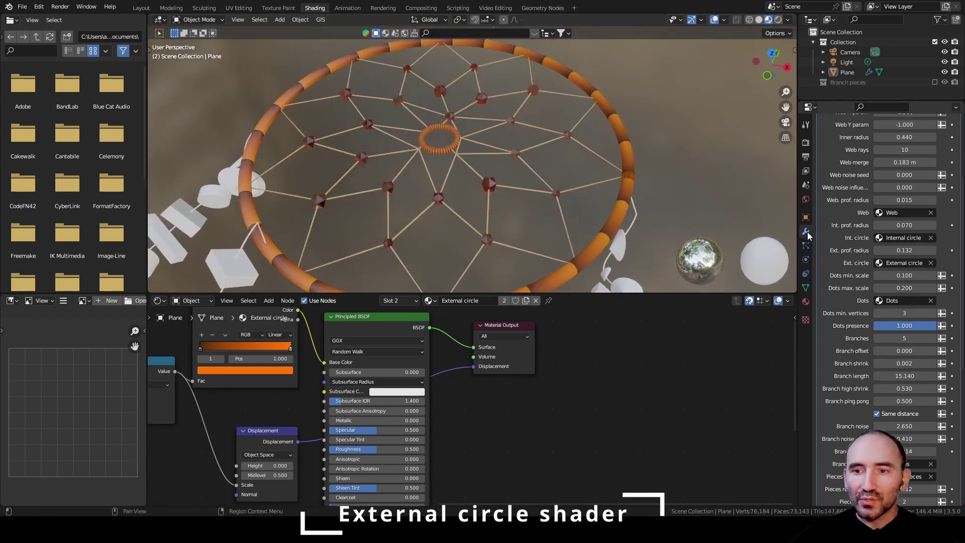
# Set the External circle material's surface displacement method to Displacement and Bump
pyautogui.click(806, 300)
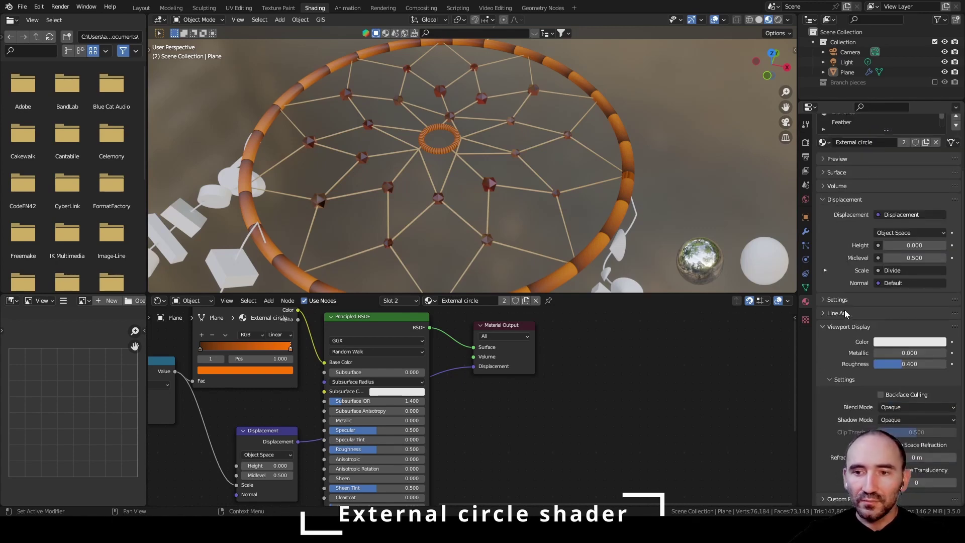
pyautogui.click(834, 300)
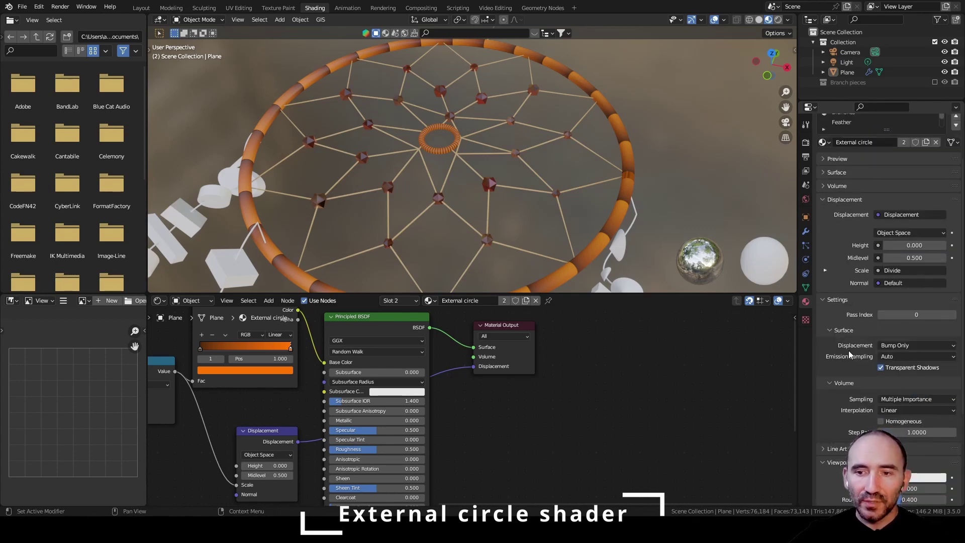
pyautogui.click(915, 345)
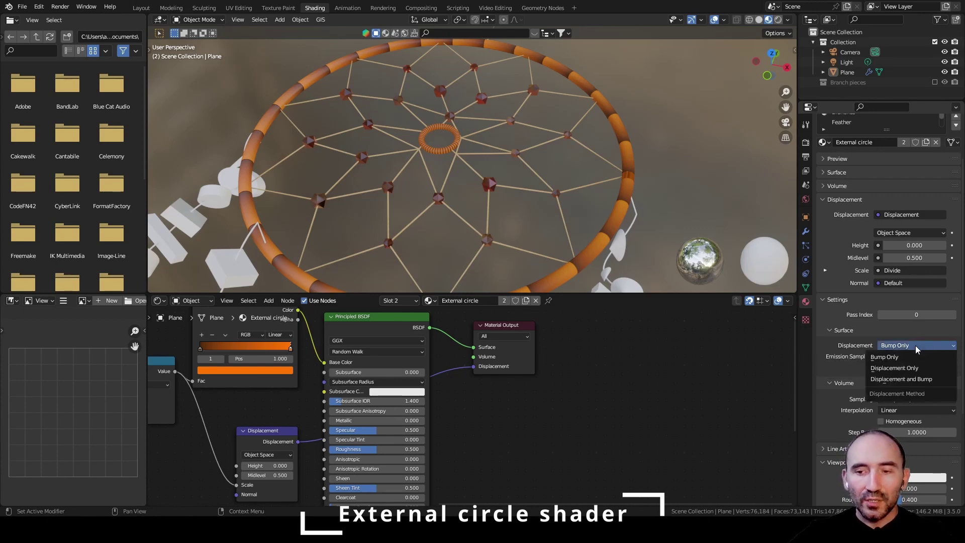
pyautogui.click(886, 379)
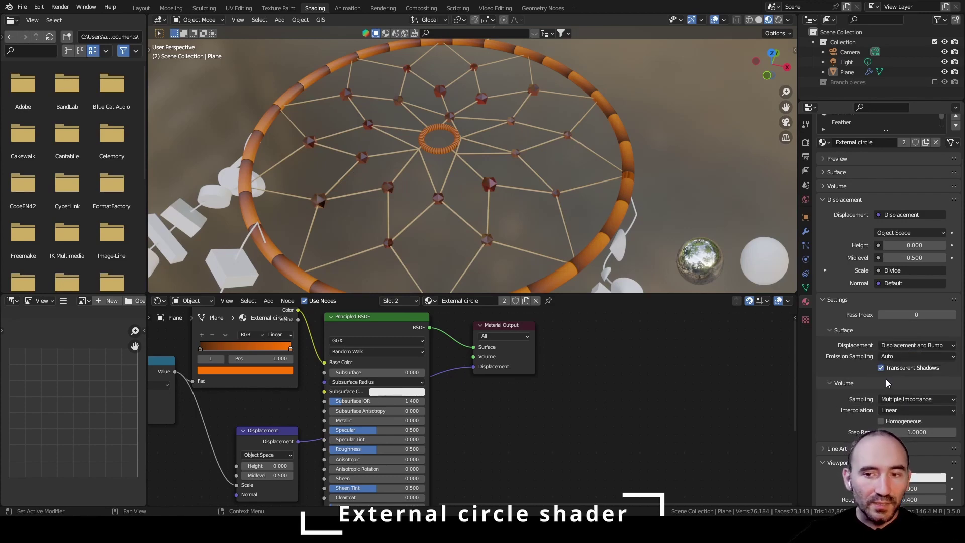
pyautogui.scroll(3, 843, 212)
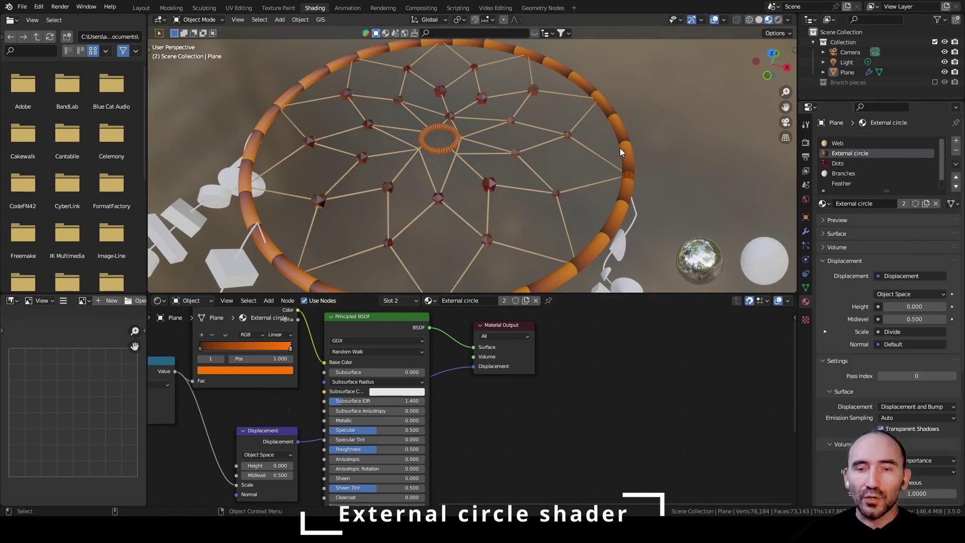
# Check the render engine and feature set in the render settings, and save the file
pyautogui.click(805, 234)
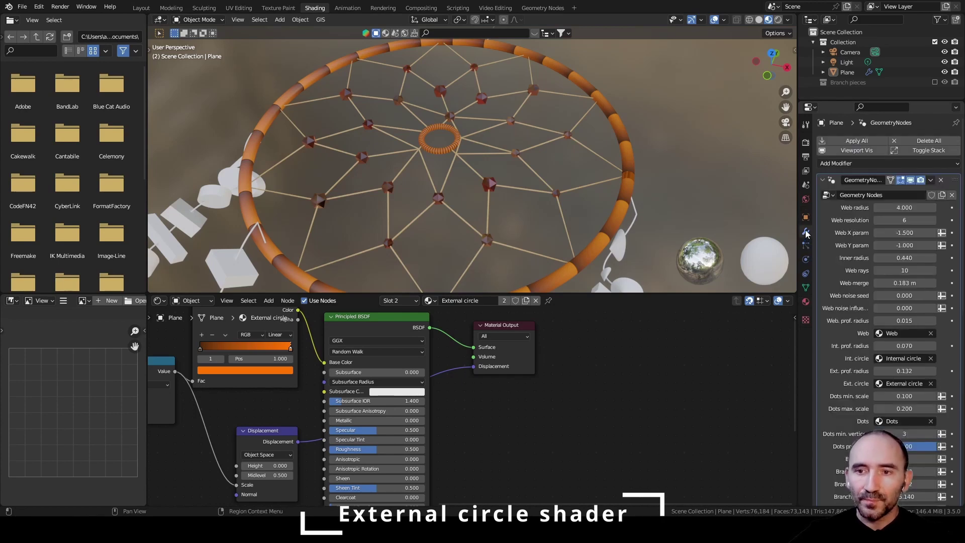
pyautogui.click(805, 144)
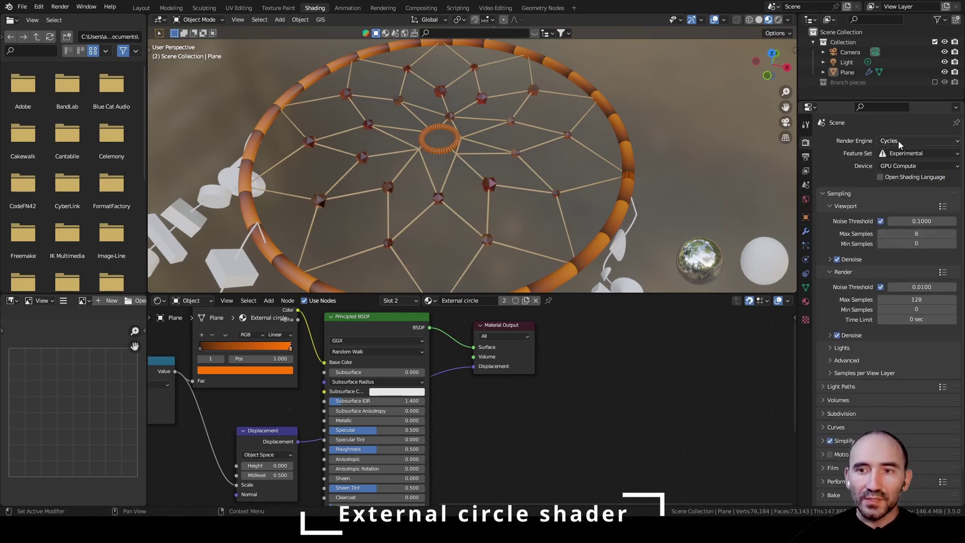
pyautogui.hotkey('ctrl', 's')
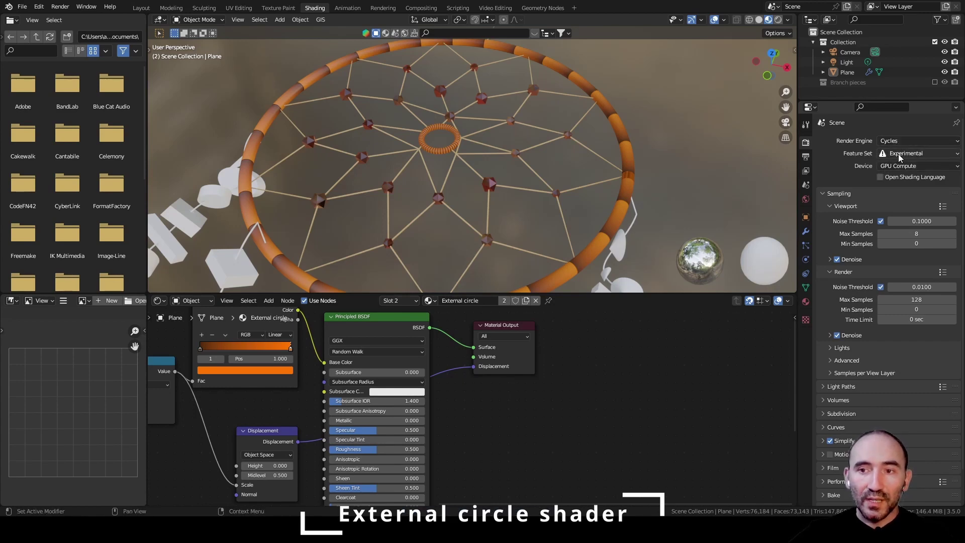
pyautogui.click(900, 152)
pyautogui.click(896, 152)
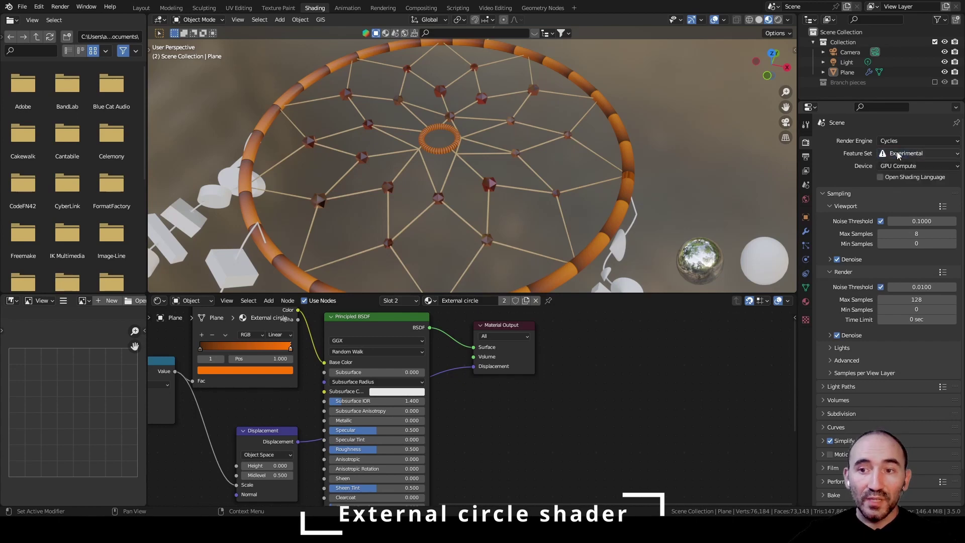
# Add a Subdivision Surface modifier after the Geometry Nodes one, set to Simple with Adaptive Subdivision enabled, and save the file
pyautogui.click(805, 232)
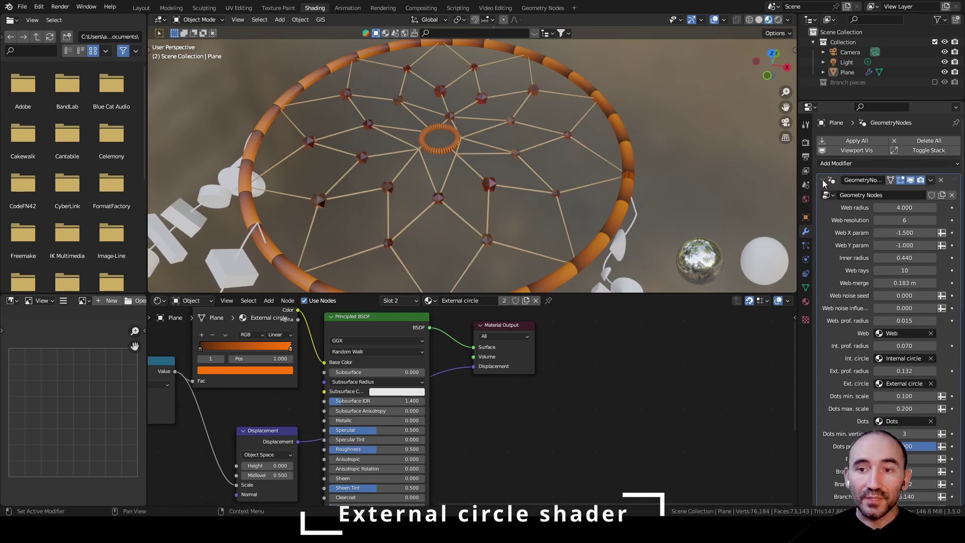
pyautogui.hotkey('ctrl', 's')
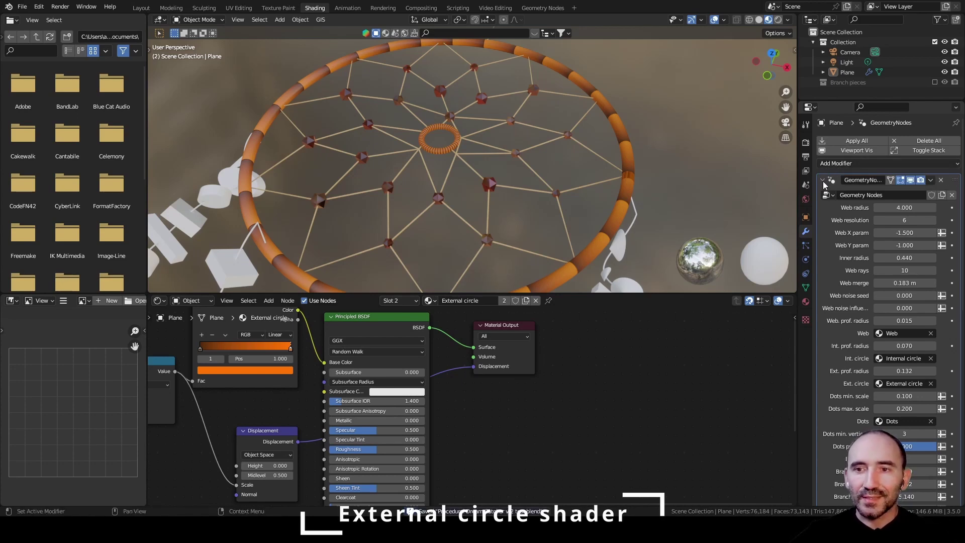
pyautogui.click(822, 181)
pyautogui.click(837, 164)
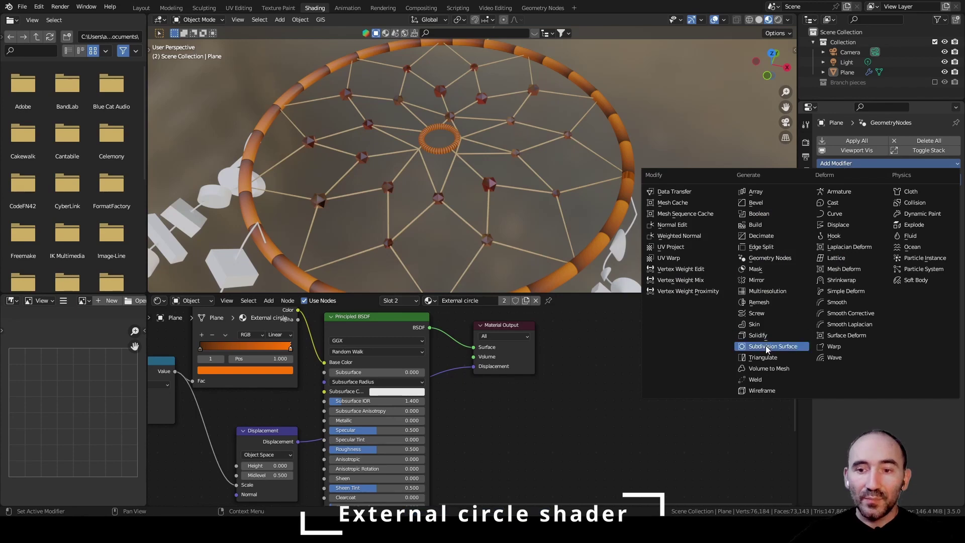
pyautogui.click(877, 221)
pyautogui.click(905, 209)
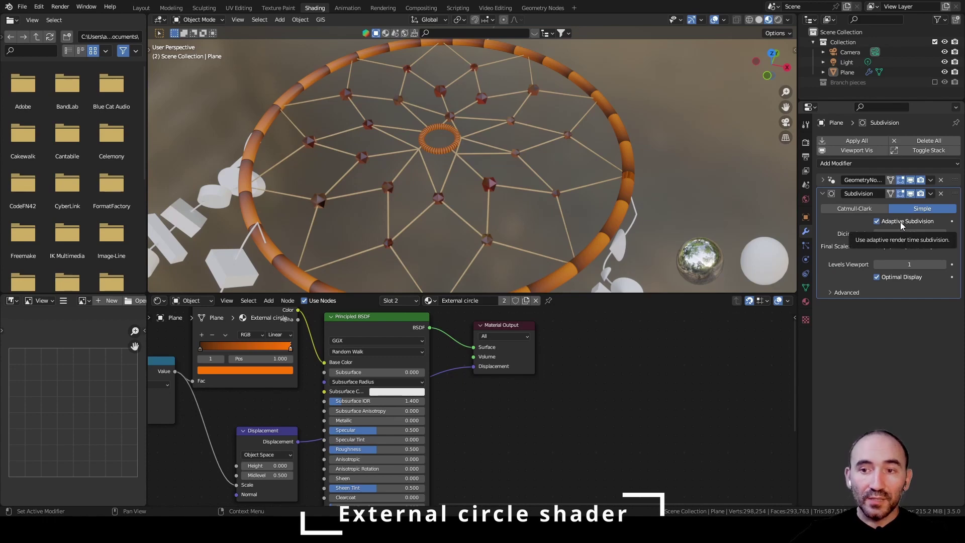
pyautogui.hotkey('ctrl', 's')
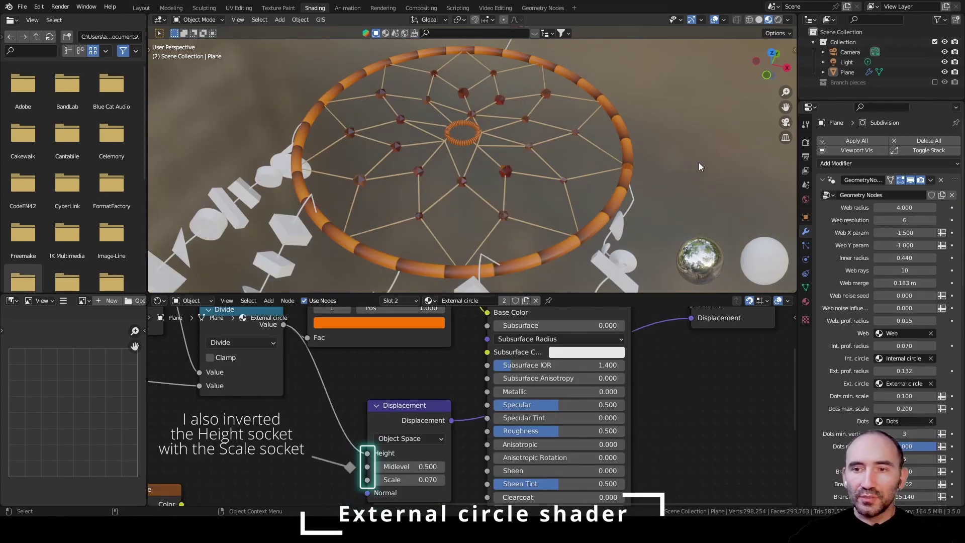
# Check the render and world settings, preview the displaced external circle in rendered shading, save the file, and return to material preview
pyautogui.click(806, 142)
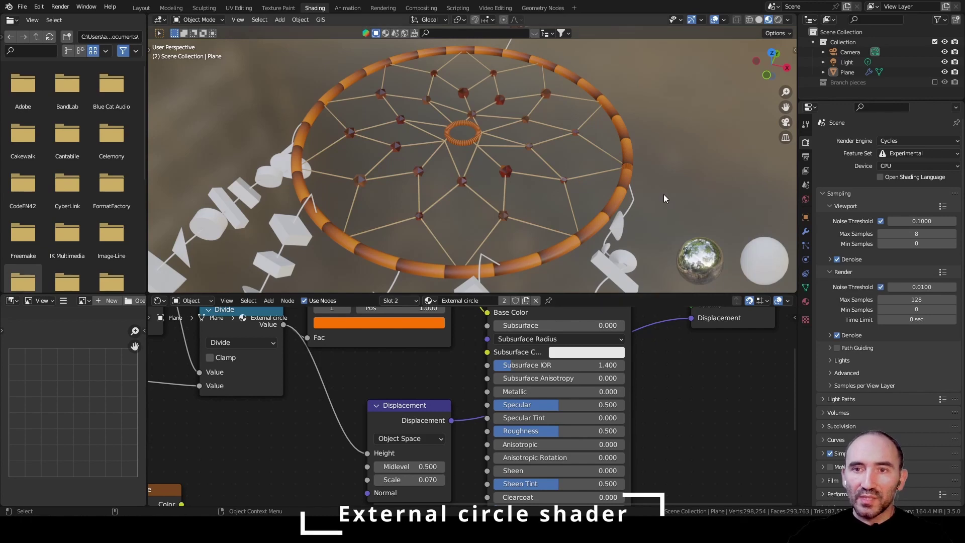
pyautogui.click(806, 199)
pyautogui.click(915, 205)
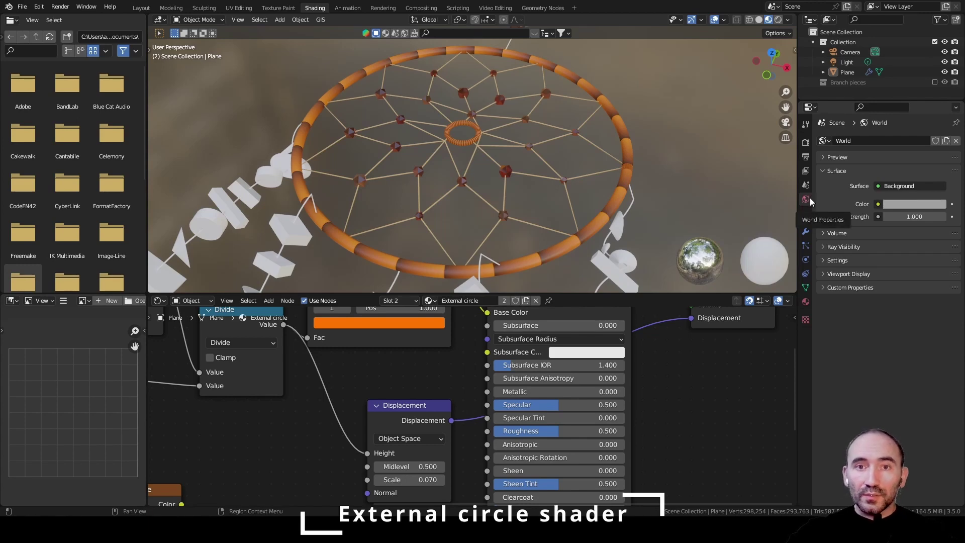
pyautogui.click(779, 20)
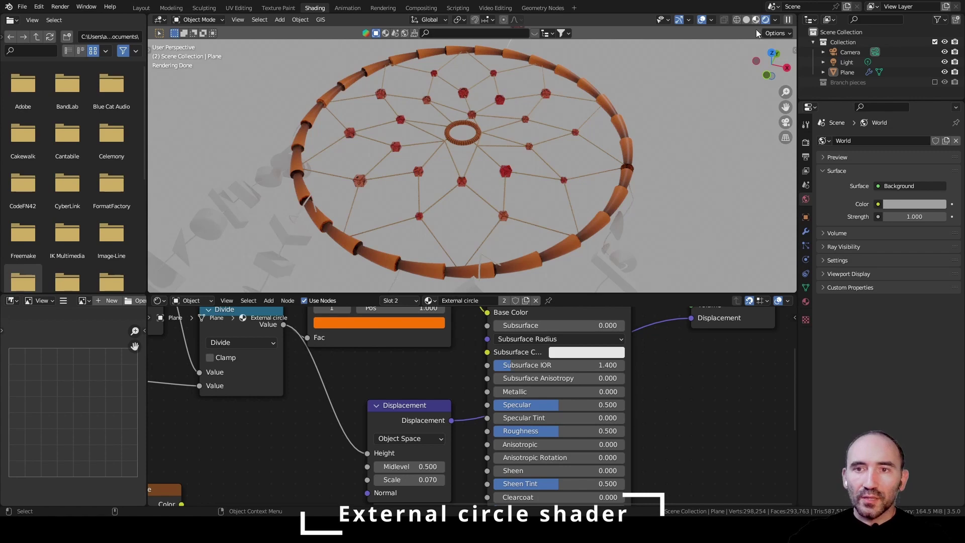
pyautogui.hotkey('ctrl', 's')
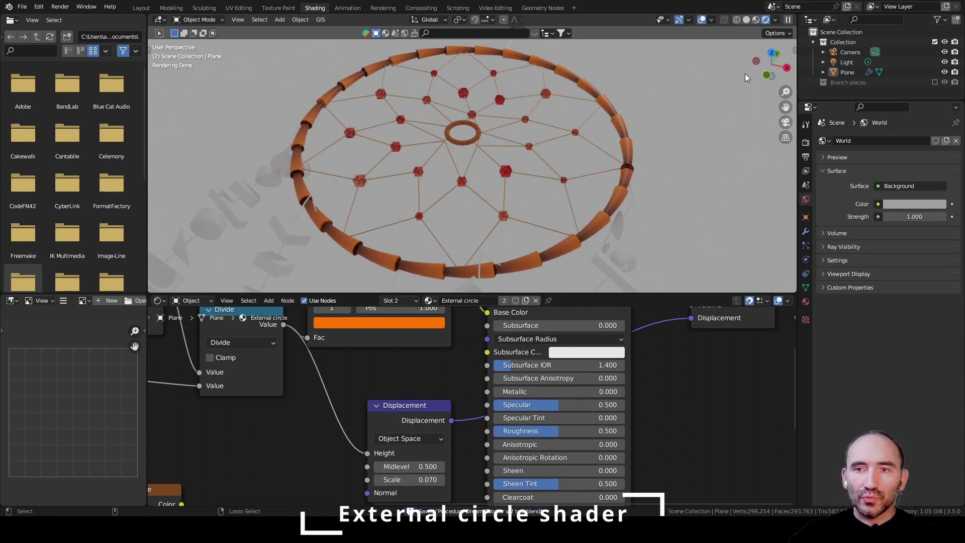
pyautogui.click(758, 19)
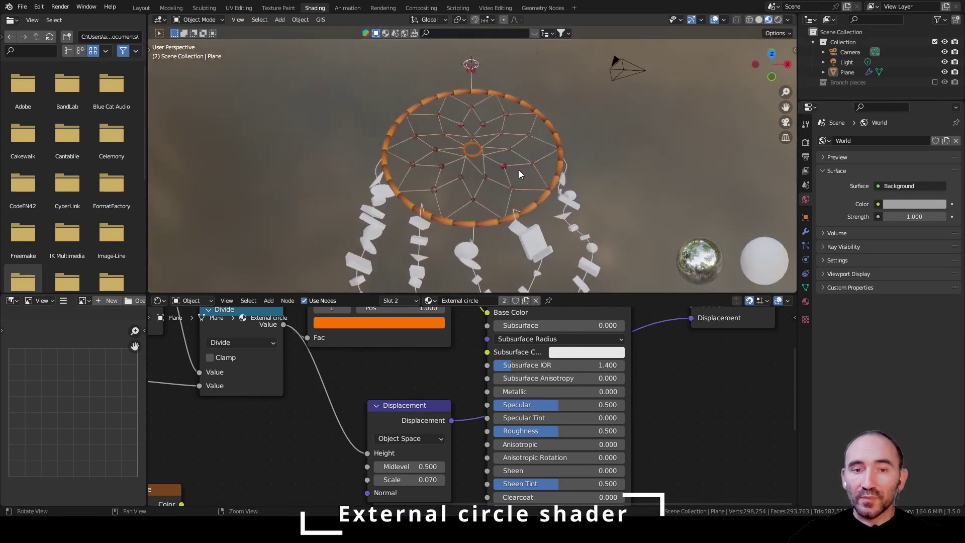
# Set Branch noise to 0.8 in the dreamcatcher's Geometry Nodes modifier
pyautogui.moveTo(515, 170); pyautogui.dragTo(520, 106, button='middle')
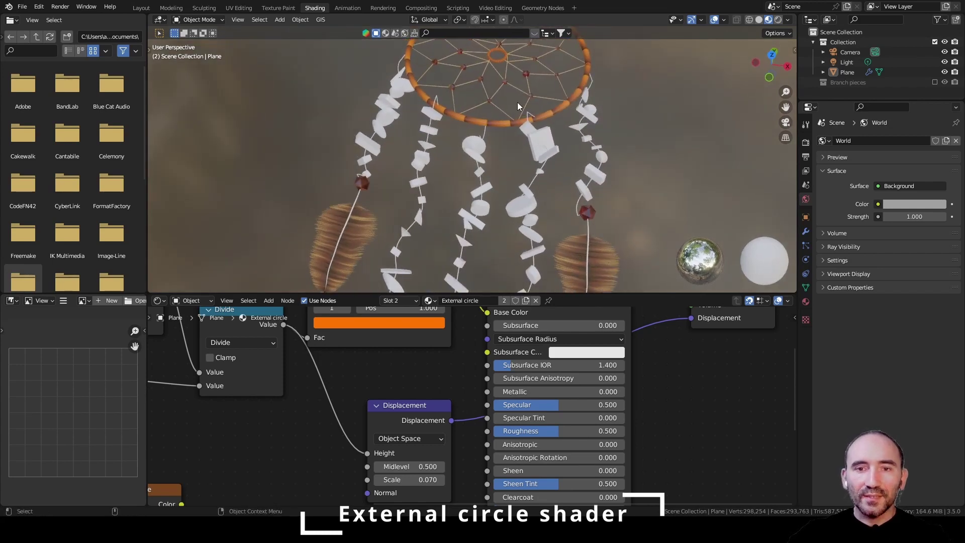
pyautogui.scroll(3, 518, 103)
pyautogui.click(806, 231)
pyautogui.scroll(-5, 879, 326)
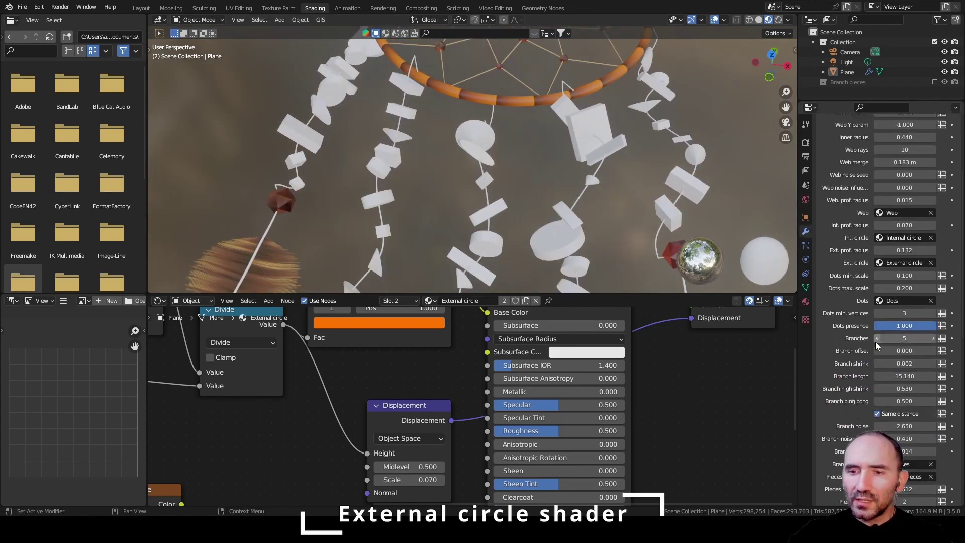
pyautogui.scroll(-4, 879, 329)
pyautogui.scroll(-4, 883, 265)
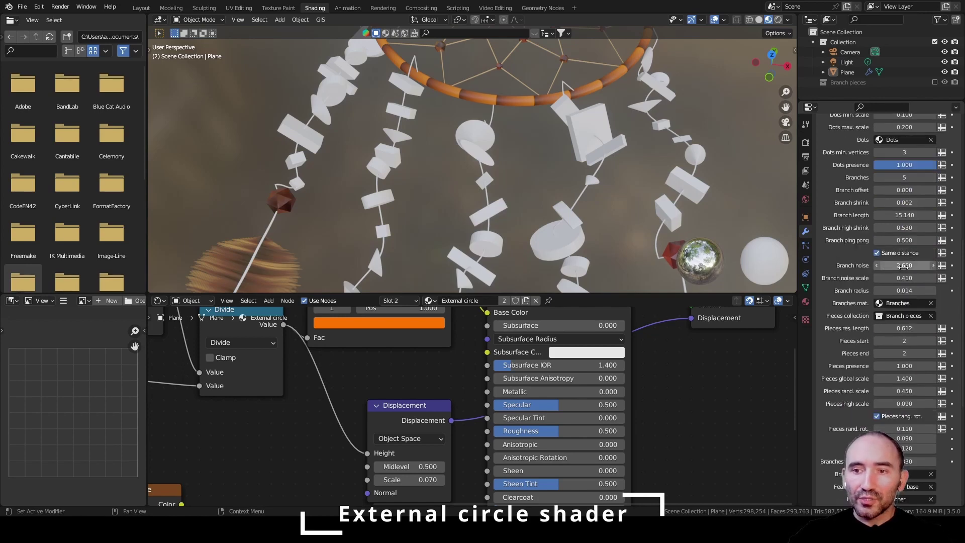
pyautogui.click(904, 267)
pyautogui.write('0.8')
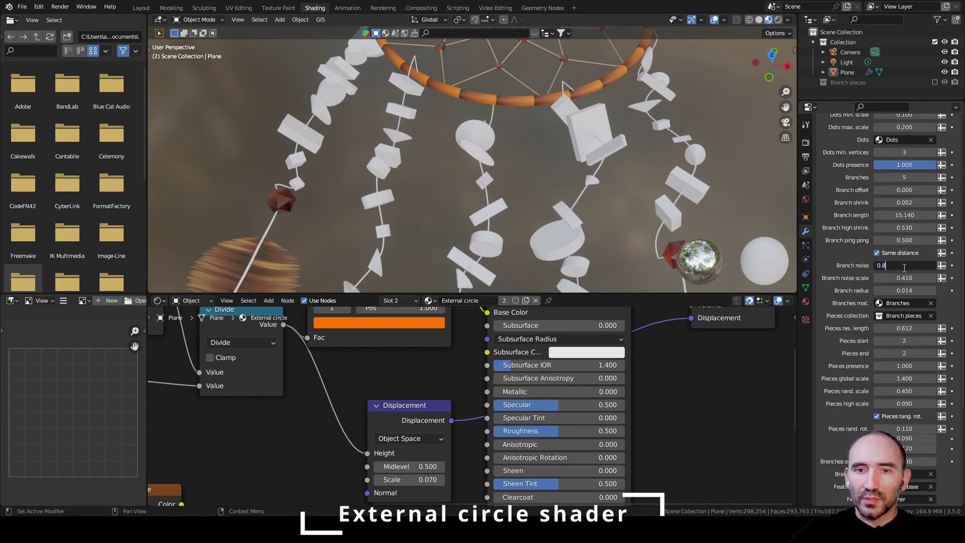
pyautogui.press('Return')
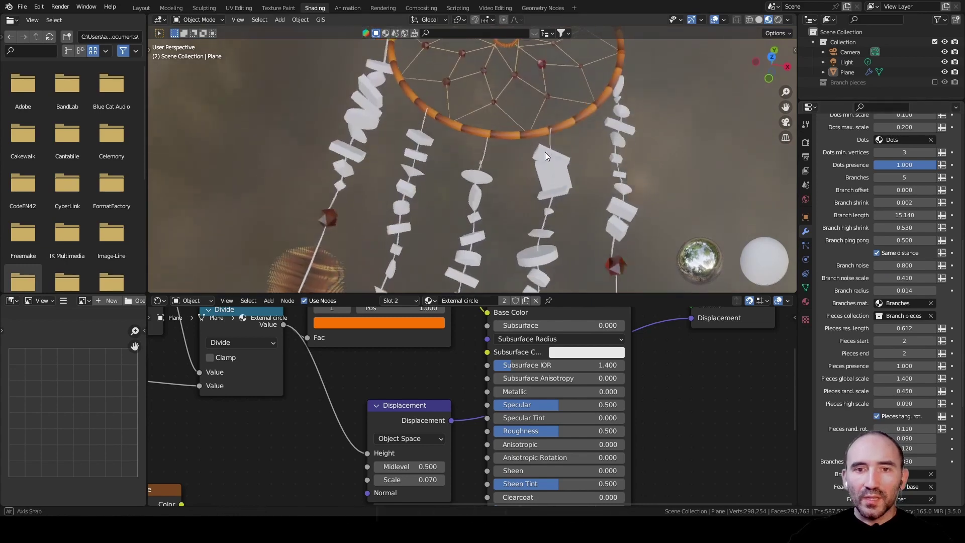
# Select the dreamcatcher and open its Branches material in the shader editor, with free space beside the Principled BSDF
pyautogui.scroll(2, 541, 160)
pyautogui.click(497, 139)
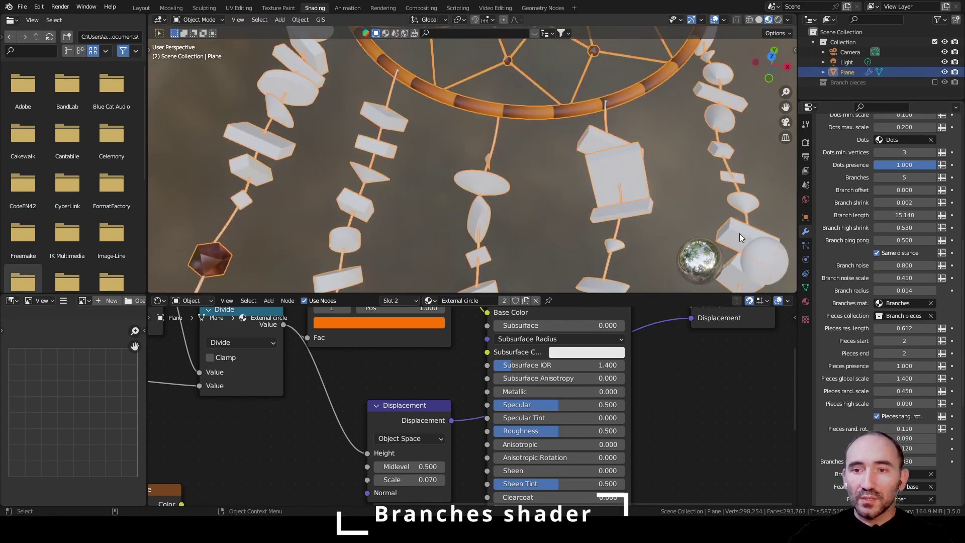
pyautogui.click(805, 301)
pyautogui.click(841, 174)
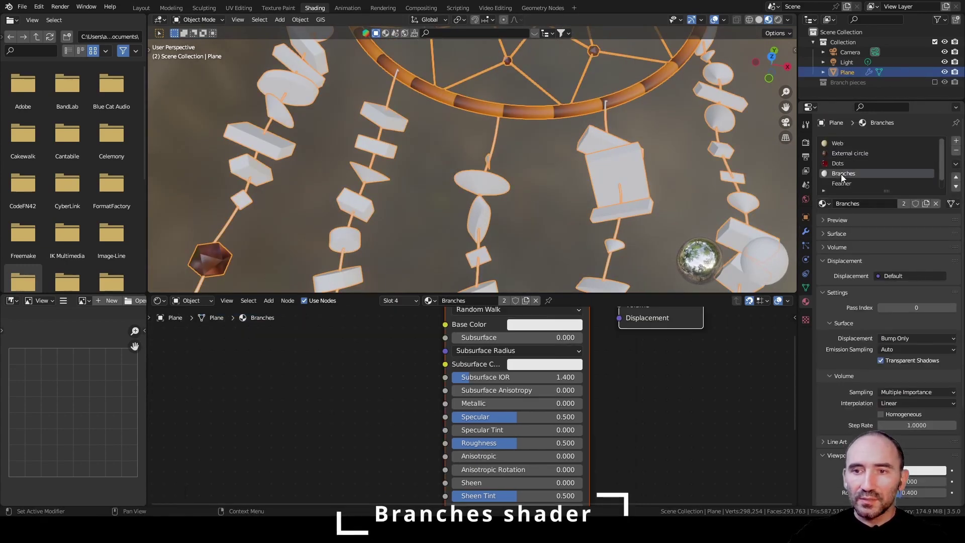
pyautogui.scroll(-2, 392, 361)
pyautogui.moveTo(353, 384); pyautogui.dragTo(420, 393, button='middle')
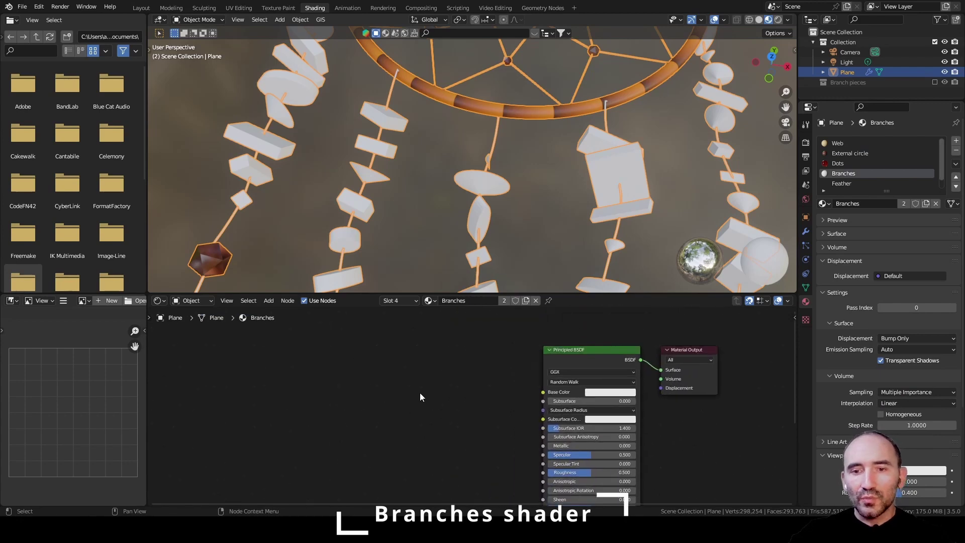
pyautogui.scroll(2, 423, 389)
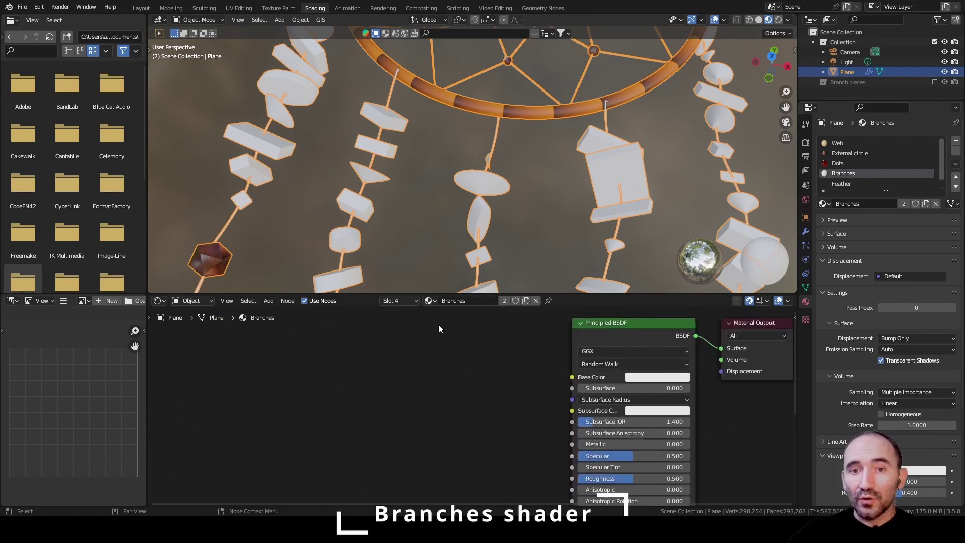
# Copy the Attribute, Combine XYZ, Mapping, Noise Texture and ColorRamp nodes from the Web material
pyautogui.click(852, 153)
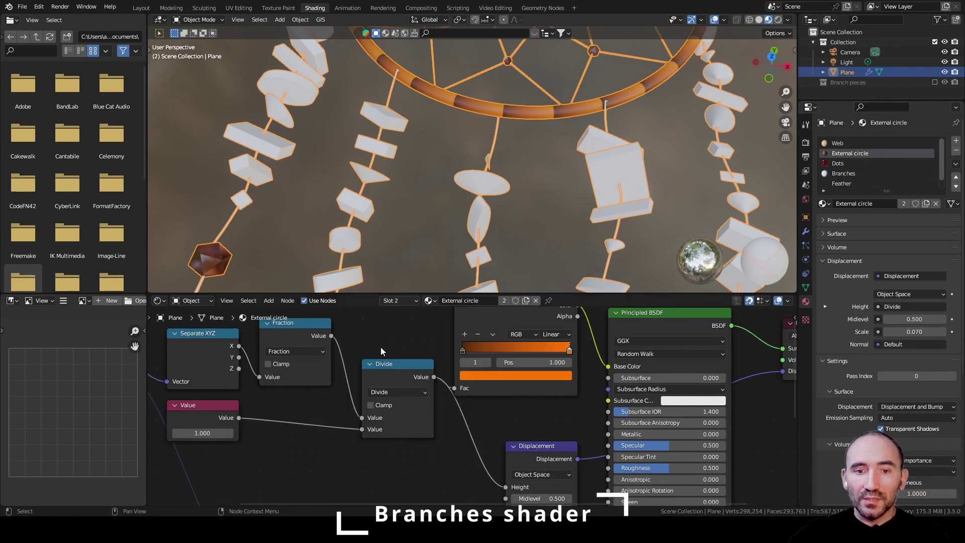
pyautogui.scroll(-7, 380, 342)
pyautogui.click(844, 143)
pyautogui.moveTo(542, 340); pyautogui.dragTo(422, 331, button='middle')
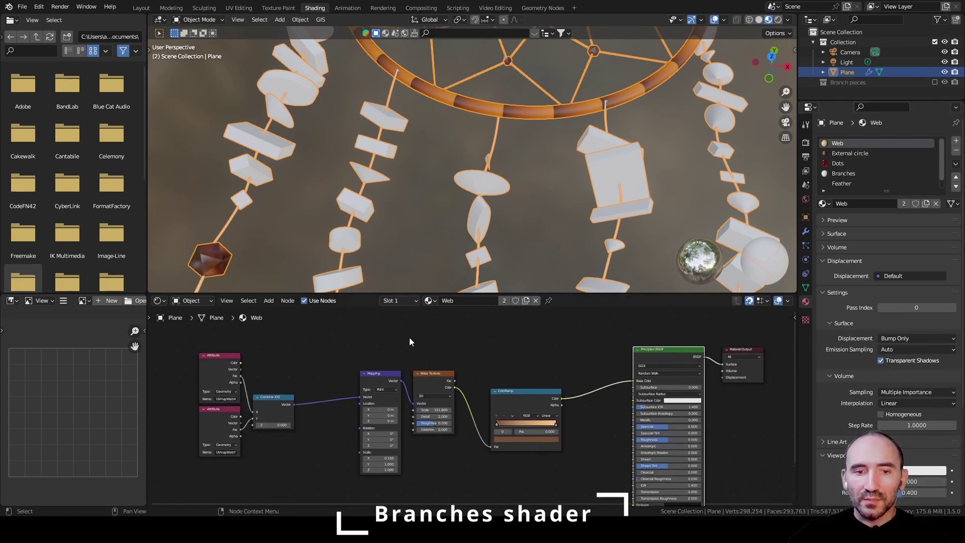
pyautogui.moveTo(183, 341); pyautogui.dragTo(583, 477)
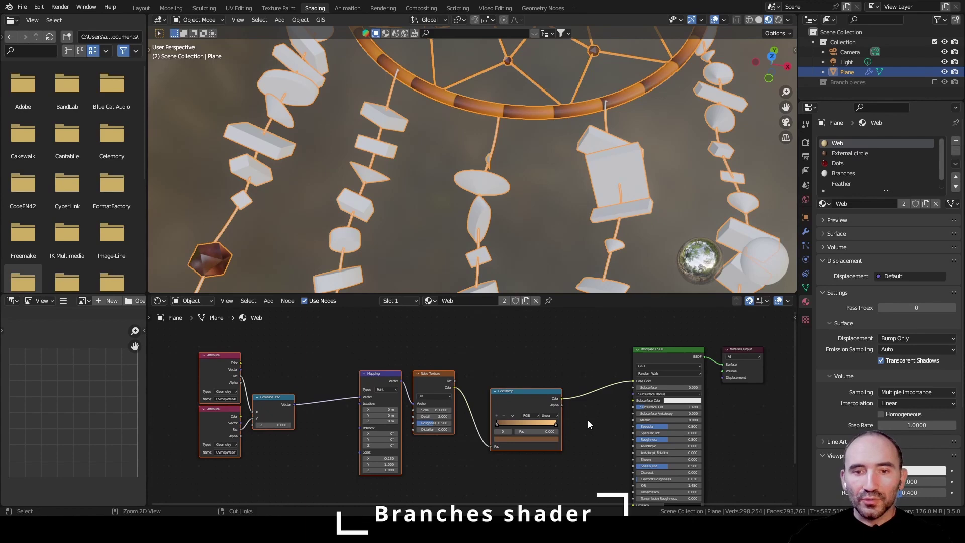
# Paste the copied nodes into the Branches material and link the ColorRamp's Color to the Principled BSDF's Base Color
pyautogui.click(855, 173)
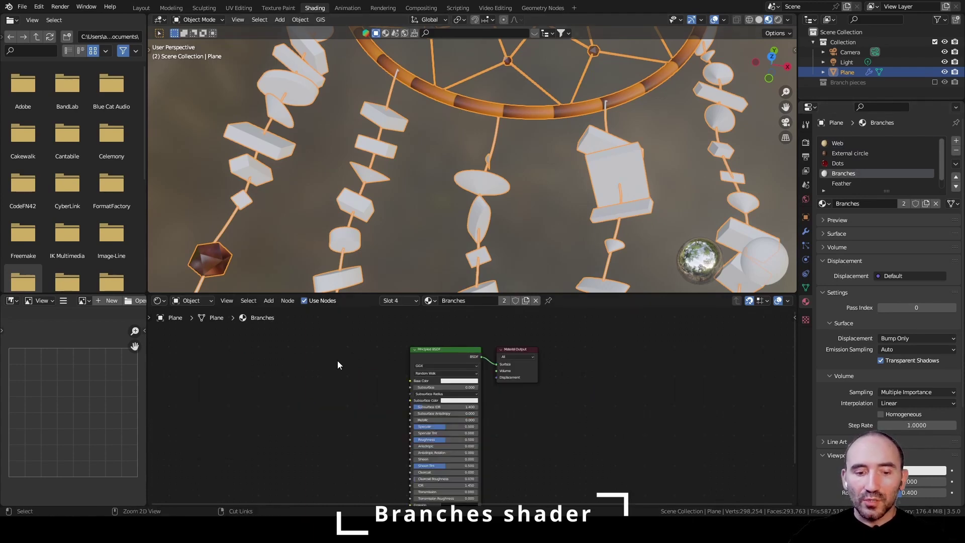
pyautogui.hotkey('ctrl', 'v')
pyautogui.press('g')
pyautogui.click(381, 359)
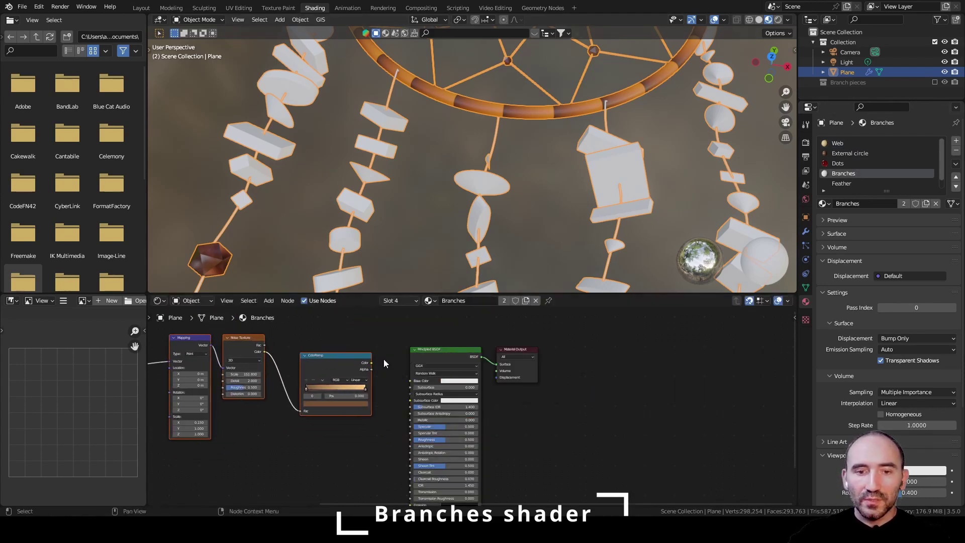
pyautogui.moveTo(371, 362); pyautogui.dragTo(412, 381)
# Delete the Attribute node feeding Y of Combine XYZ in the Branches material
pyautogui.moveTo(226, 375); pyautogui.dragTo(604, 415, button='middle')
pyautogui.scroll(6, 443, 377)
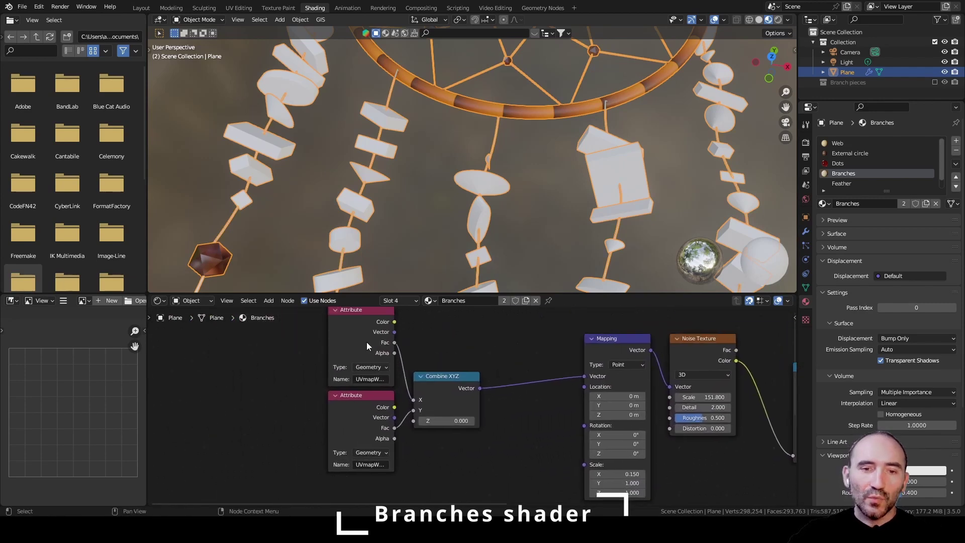
pyautogui.click(356, 417)
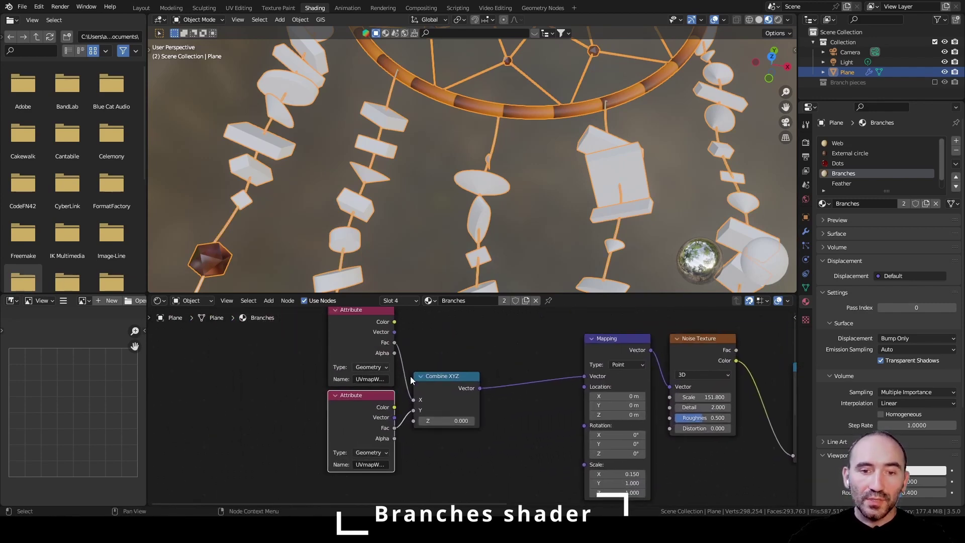
pyautogui.press('x')
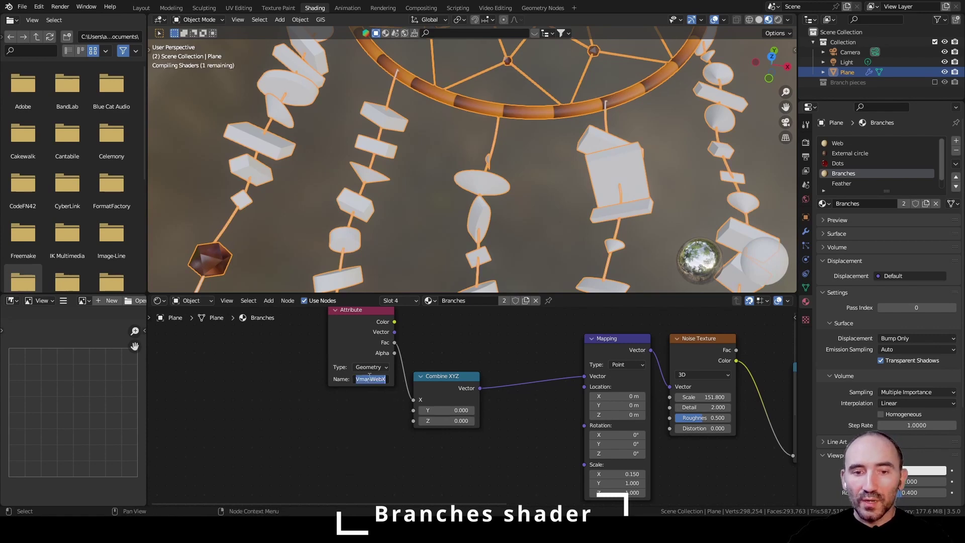
# Replace the WebX ending of the remaining Attribute node's name with Branches
pyautogui.doubleClick(372, 379)
pyautogui.click(358, 380)
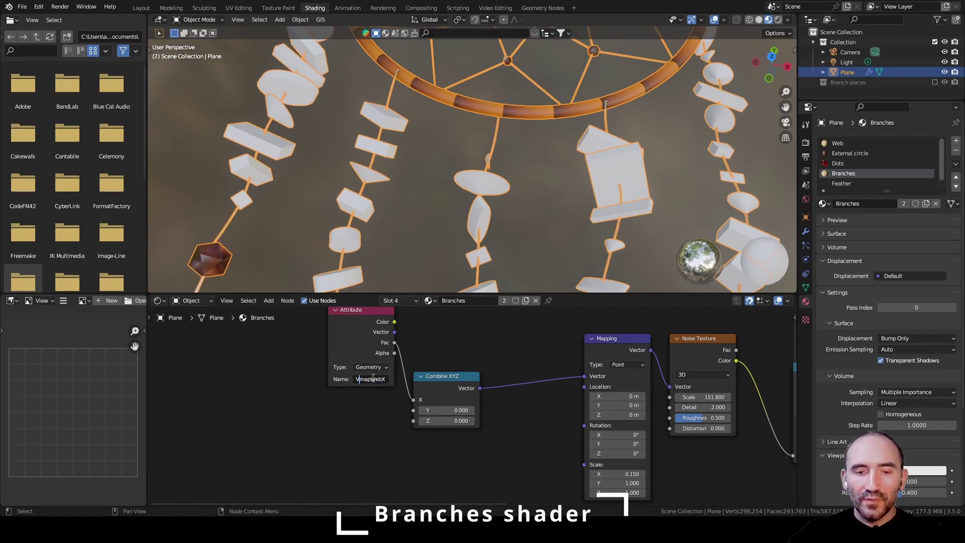
pyautogui.moveTo(371, 379); pyautogui.dragTo(408, 377)
pyautogui.write('Branches')
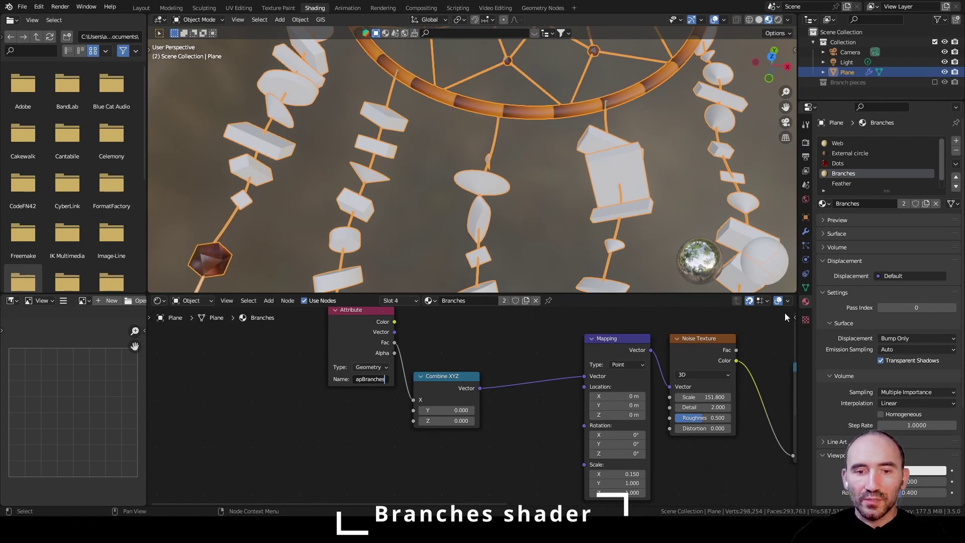
pyautogui.press('Return')
# Inspect the Branch UVMap output of the geometry node group and copy its output attribute name, UVMapBranch, from the modifier
pyautogui.click(806, 231)
pyautogui.click(533, 8)
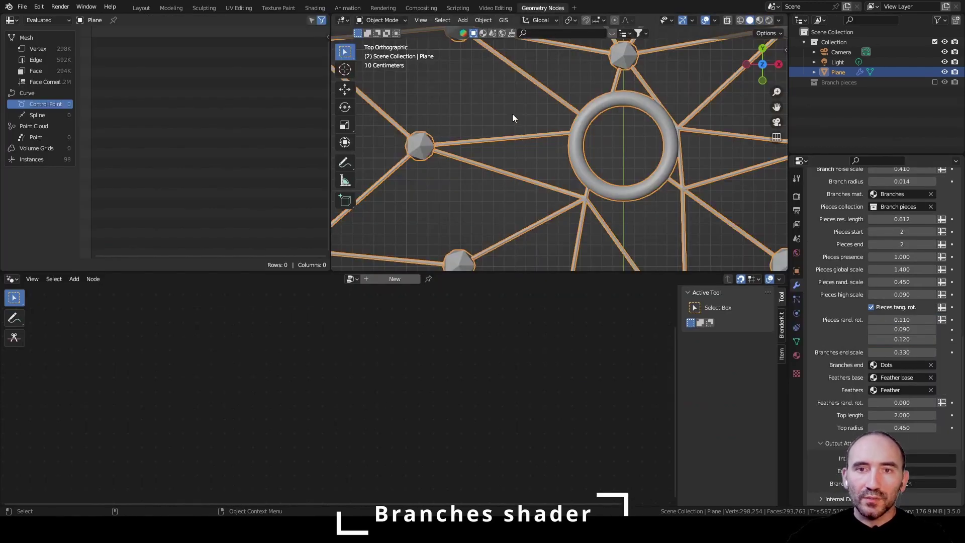
pyautogui.click(819, 243)
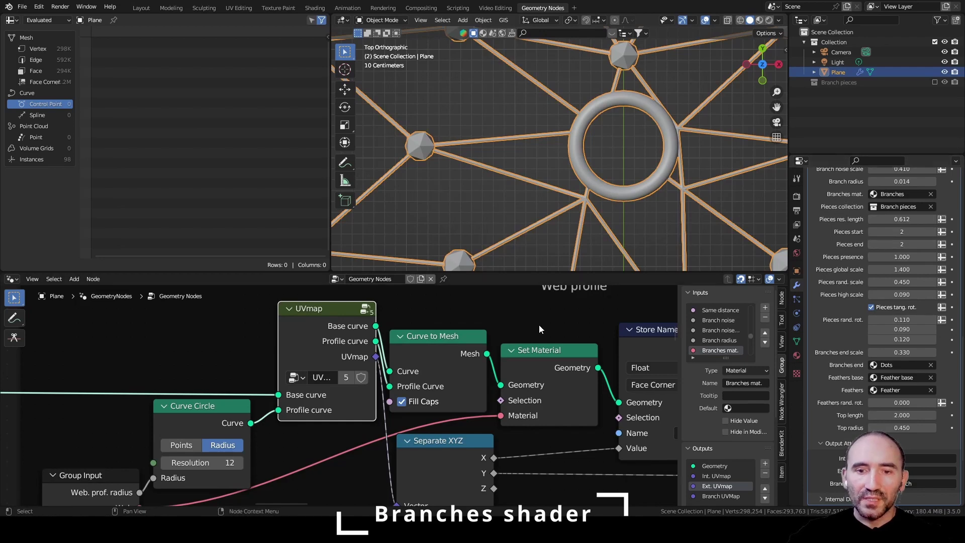
pyautogui.scroll(-5, 523, 342)
pyautogui.scroll(-3, 740, 487)
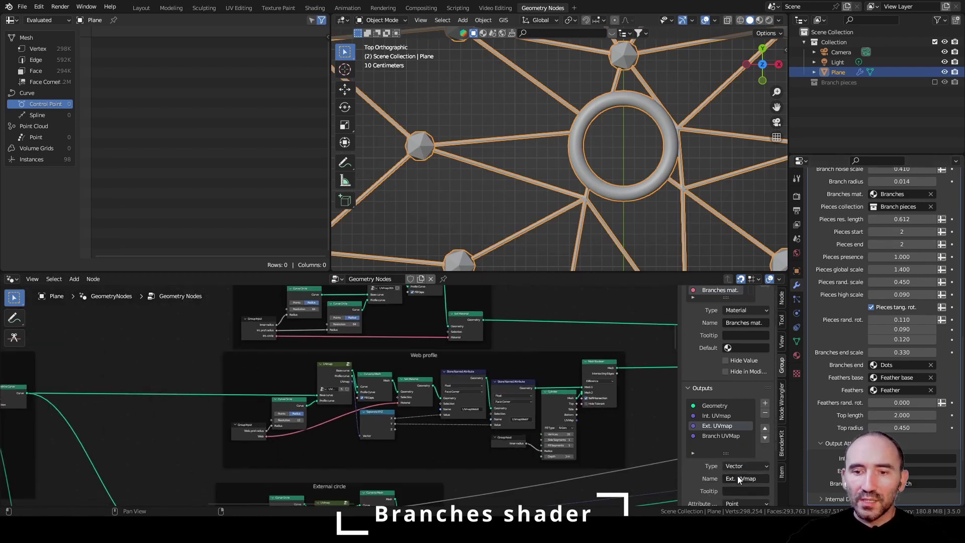
pyautogui.click(695, 437)
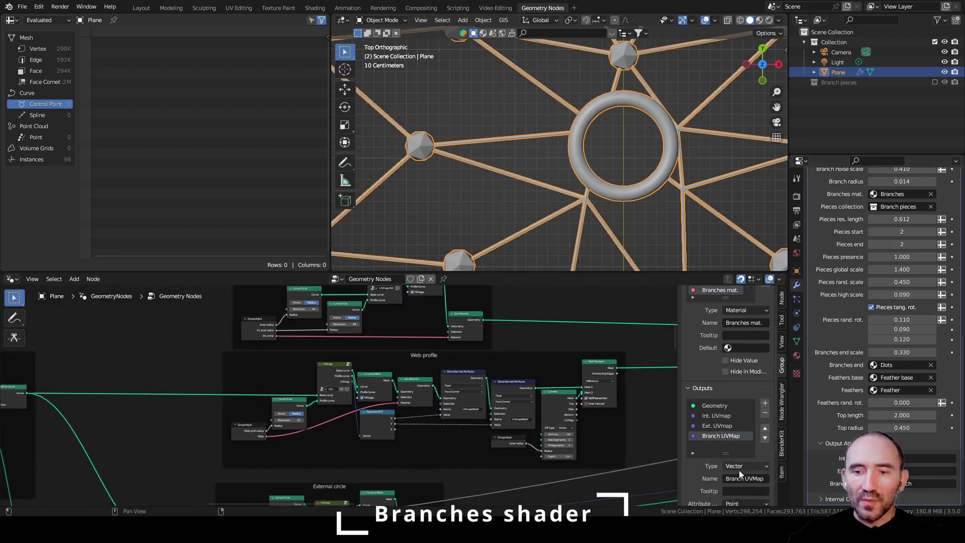
pyautogui.scroll(-5, 880, 373)
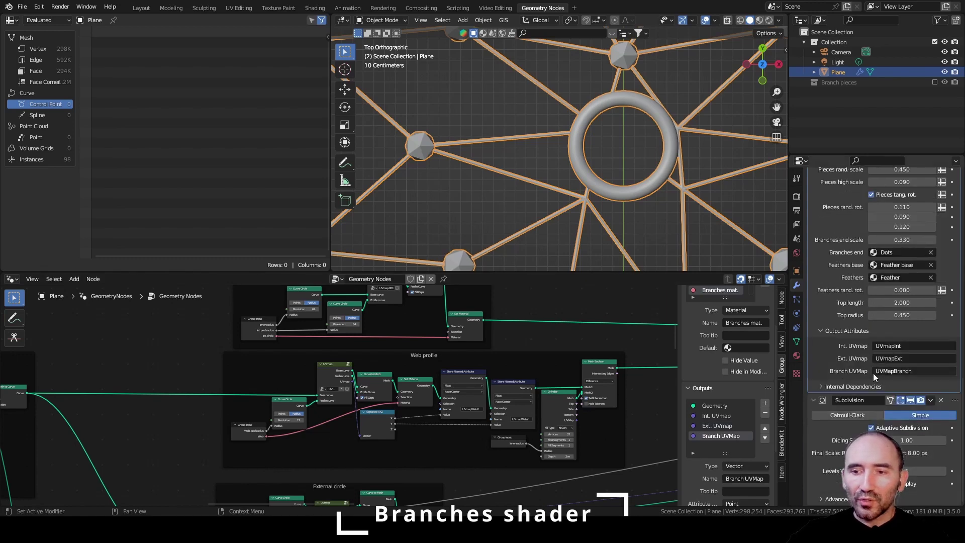
pyautogui.click(907, 372)
pyautogui.hotkey('ctrl', 'c')
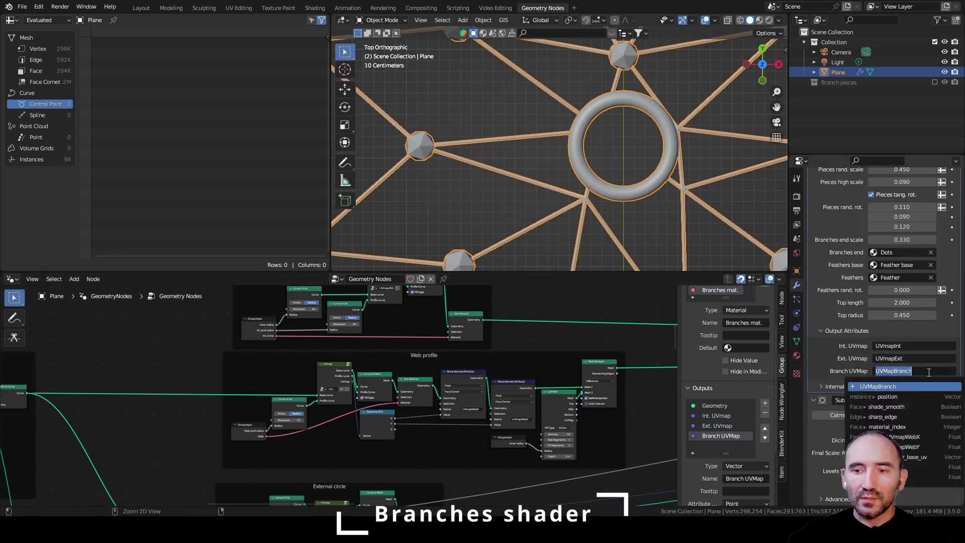
# Set the Attribute node's name in the Branches material to the copied UVMapBranch
pyautogui.click(314, 7)
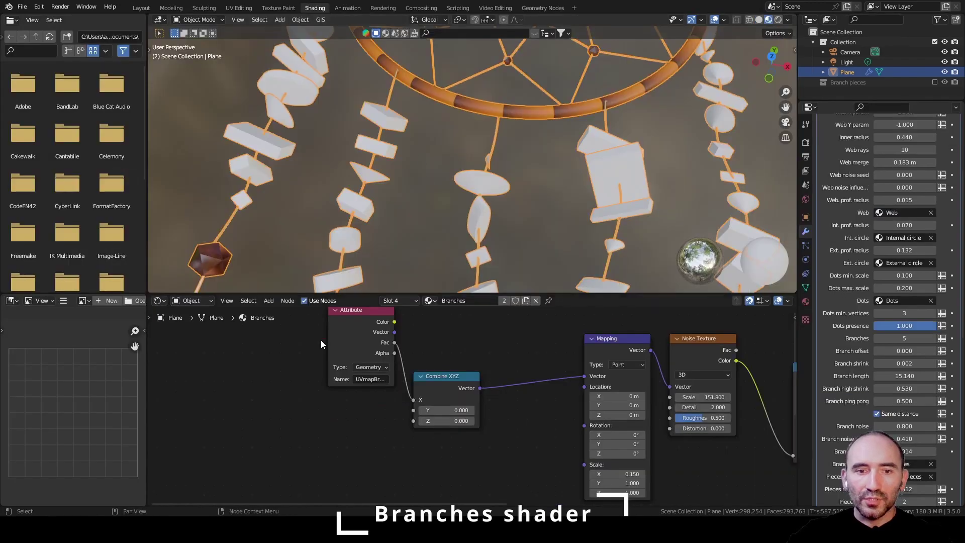
pyautogui.click(367, 378)
pyautogui.hotkey('ctrl', 'v')
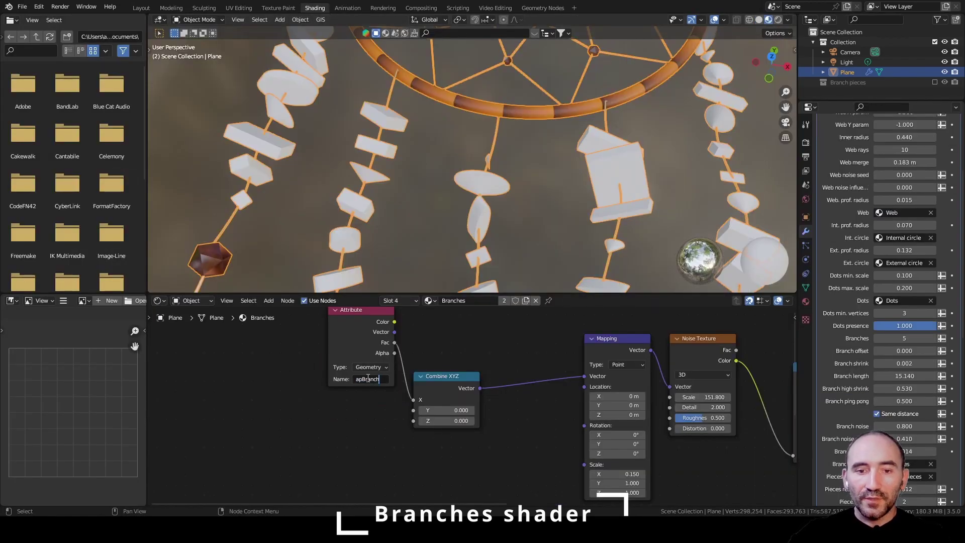
pyautogui.press('Return')
# Add a Separate XYZ node above Combine XYZ and feed it from the Attribute node's Vector output
pyautogui.moveTo(367, 378); pyautogui.dragTo(270, 439, button='middle')
pyautogui.press('F3')
pyautogui.write('separ')
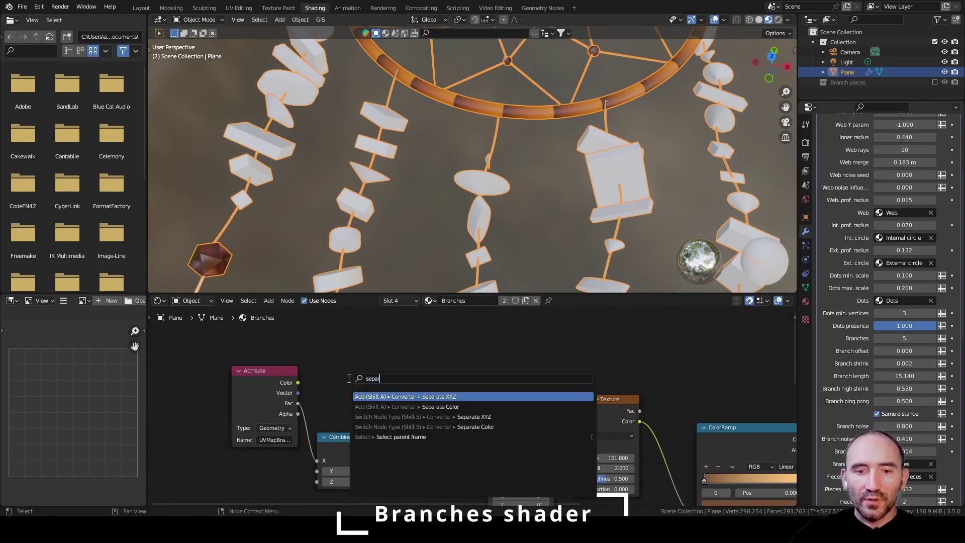
pyautogui.press('Return')
pyautogui.click(324, 345)
pyautogui.moveTo(297, 392); pyautogui.dragTo(326, 387)
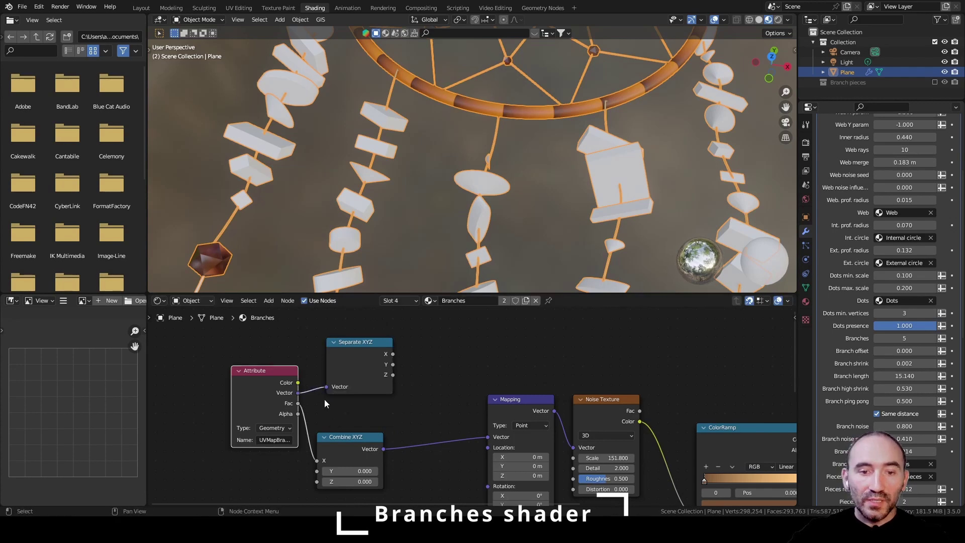
# Dissolve the Combine XYZ node, keeping its link to Mapping, and preview the X output of Separate XYZ
pyautogui.click(349, 442)
pyautogui.hotkey('ctrl', 'x')
pyautogui.keyDown('ctrl'); pyautogui.keyDown('shift'); pyautogui.click(367, 349); pyautogui.keyUp('shift'); pyautogui.keyUp('ctrl')
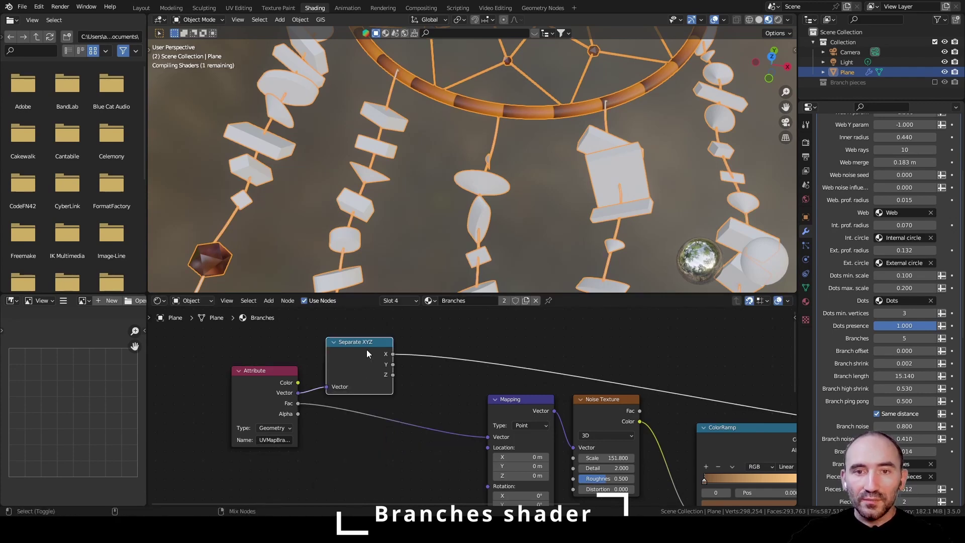
# Examine how the previewed X coordinate varies along the branches, from the external circle down to the feathers
pyautogui.scroll(4, 503, 132)
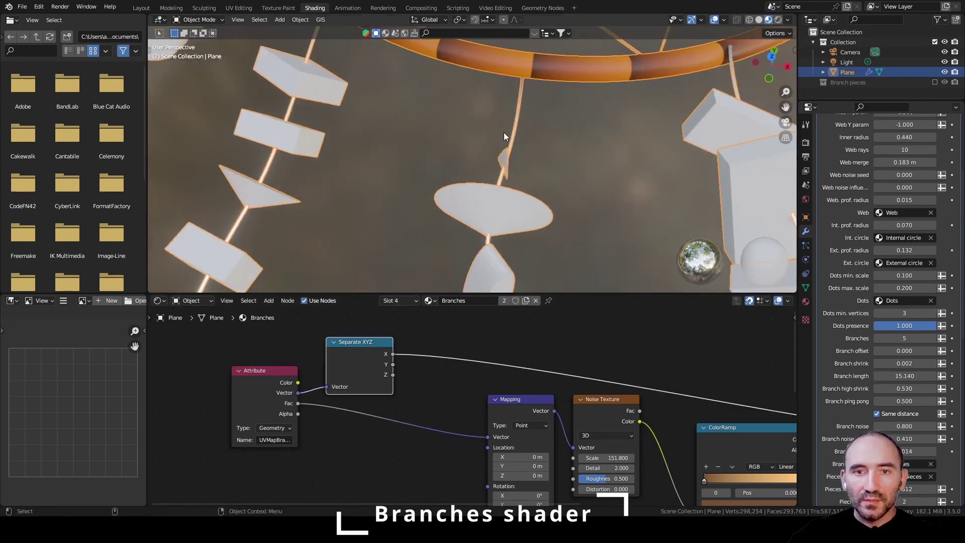
pyautogui.keyDown('shift'); pyautogui.moveTo(592, 54); pyautogui.dragTo(541, 131, button='middle'); pyautogui.keyUp('shift')
pyautogui.scroll(3, 541, 131)
pyautogui.scroll(-5, 470, 132)
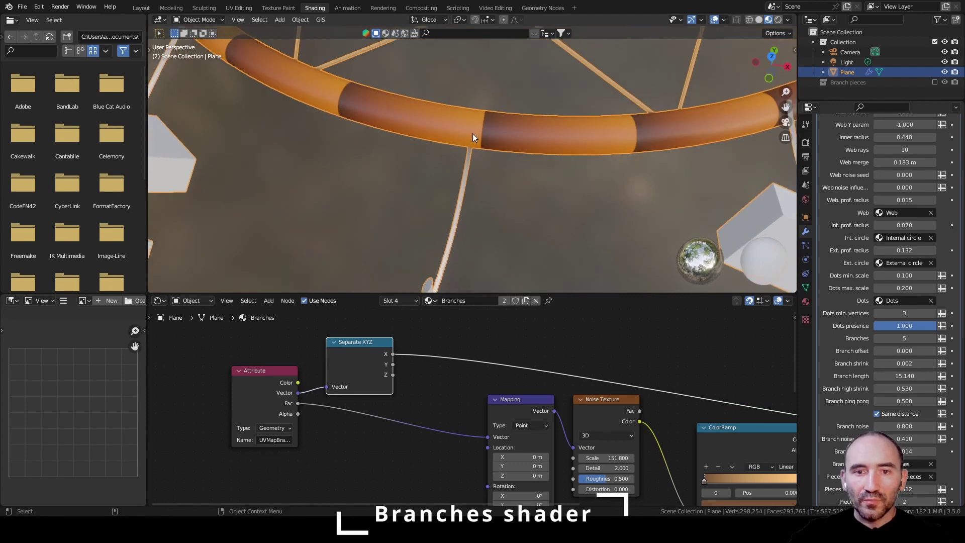
pyautogui.scroll(6, 503, 187)
pyautogui.moveTo(503, 144)
pyautogui.keyDown('shift'); pyautogui.mouseDown(button='middle')
pyautogui.moveTo(516, 96)
pyautogui.moveTo(510, 144)
pyautogui.mouseUp(button='middle'); pyautogui.keyUp('shift')
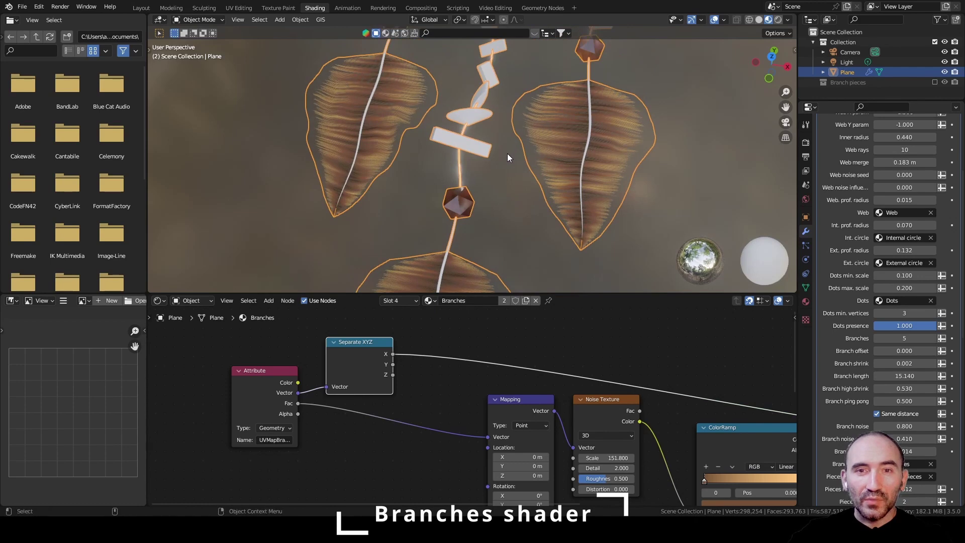
pyautogui.scroll(3, 508, 153)
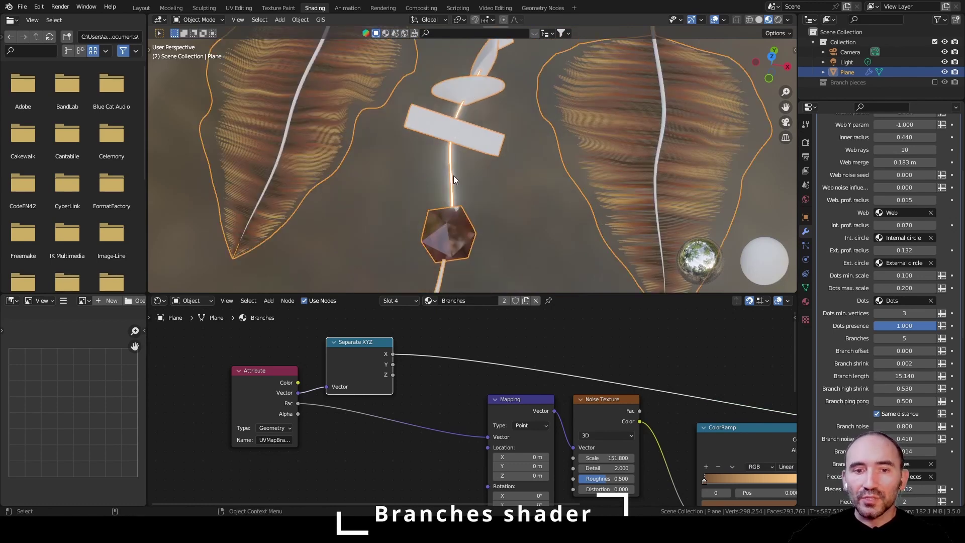
pyautogui.scroll(-3, 453, 175)
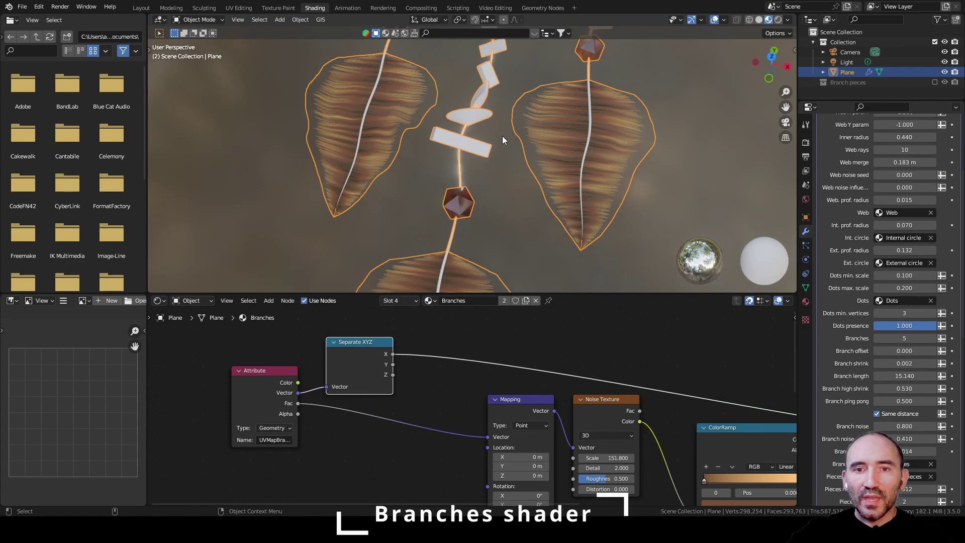
# In the geometry nodes' Branch profile frame, rename the UVmap node group to UVmapLength and widen its node
pyautogui.click(541, 7)
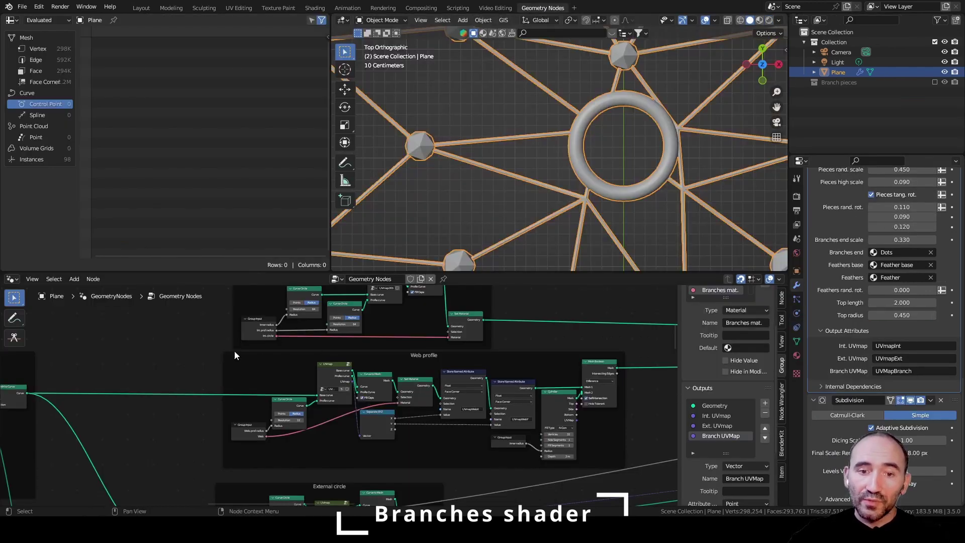
pyautogui.scroll(-3, 281, 359)
pyautogui.moveTo(340, 382); pyautogui.dragTo(255, 392, button='middle')
pyautogui.moveTo(408, 408); pyautogui.dragTo(390, 379, button='middle')
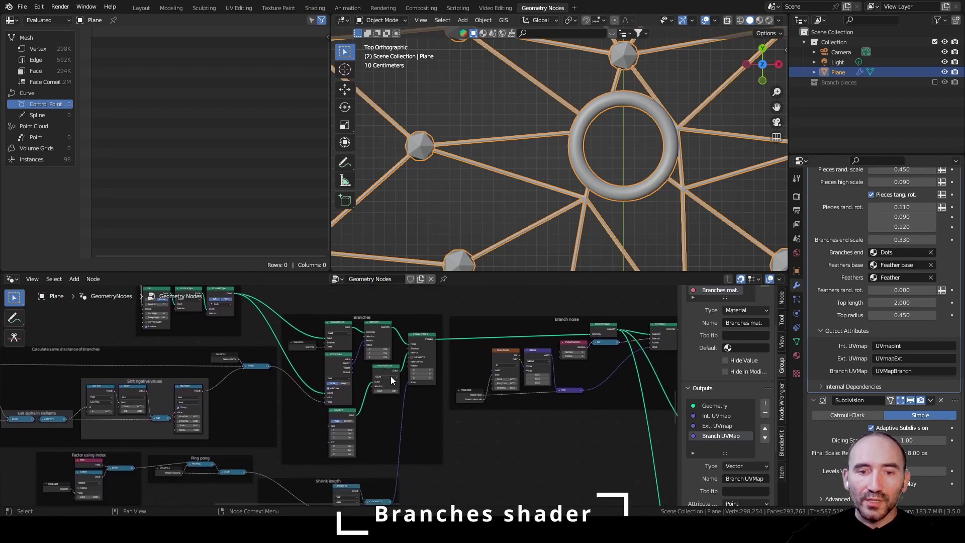
pyautogui.moveTo(484, 374); pyautogui.dragTo(327, 377, button='middle')
pyautogui.moveTo(589, 317); pyautogui.dragTo(373, 431, button='middle')
pyautogui.scroll(4, 373, 430)
pyautogui.scroll(9, 373, 430)
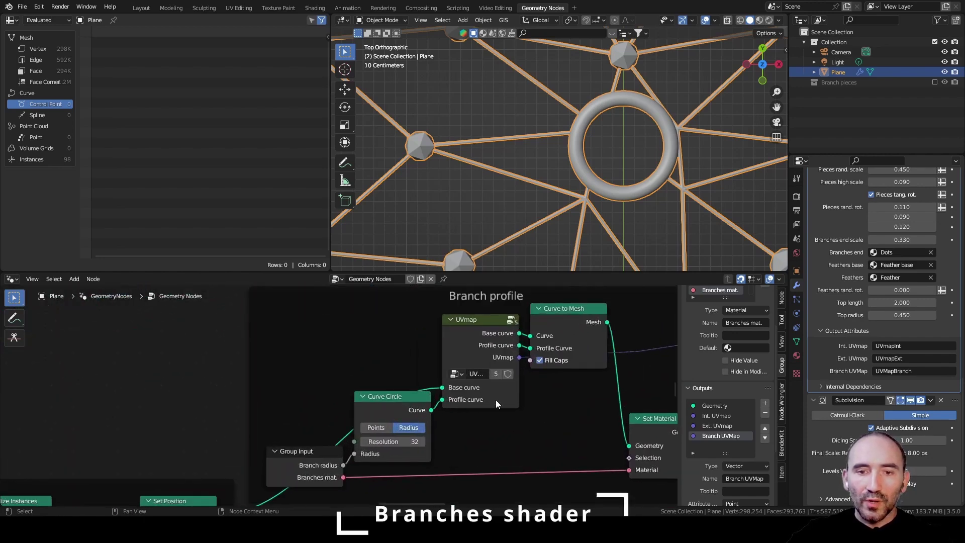
pyautogui.moveTo(496, 403); pyautogui.dragTo(337, 418, button='middle')
pyautogui.scroll(2, 341, 413)
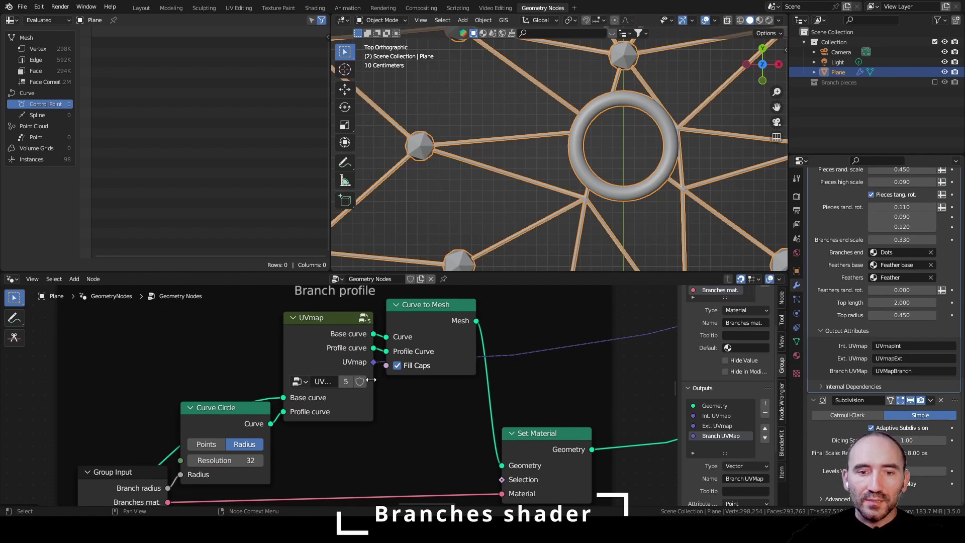
pyautogui.moveTo(371, 380); pyautogui.dragTo(386, 379)
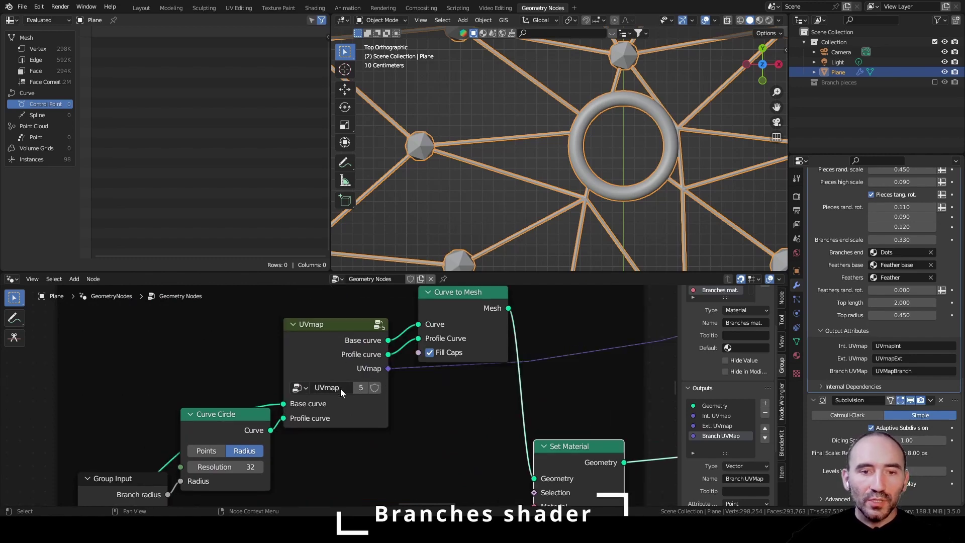
pyautogui.click(341, 392)
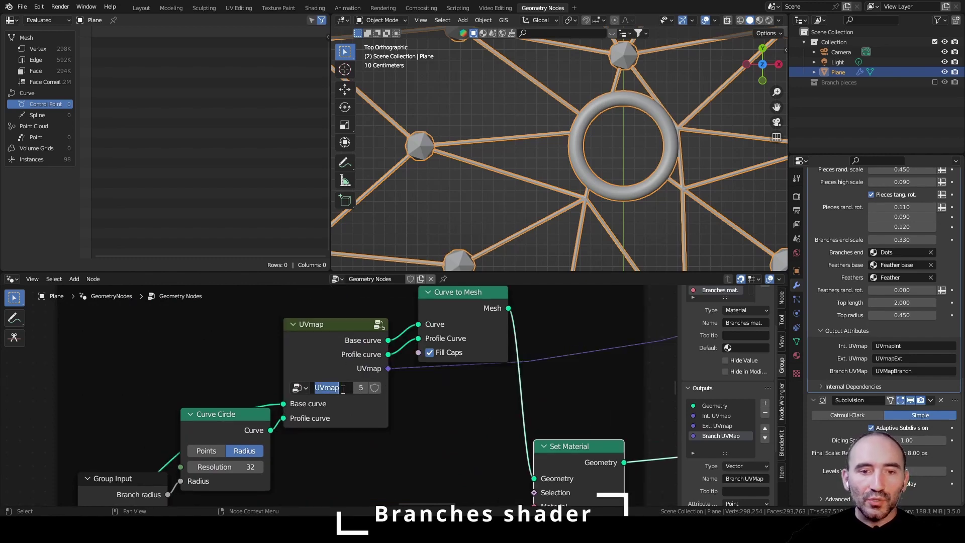
pyautogui.click(342, 390)
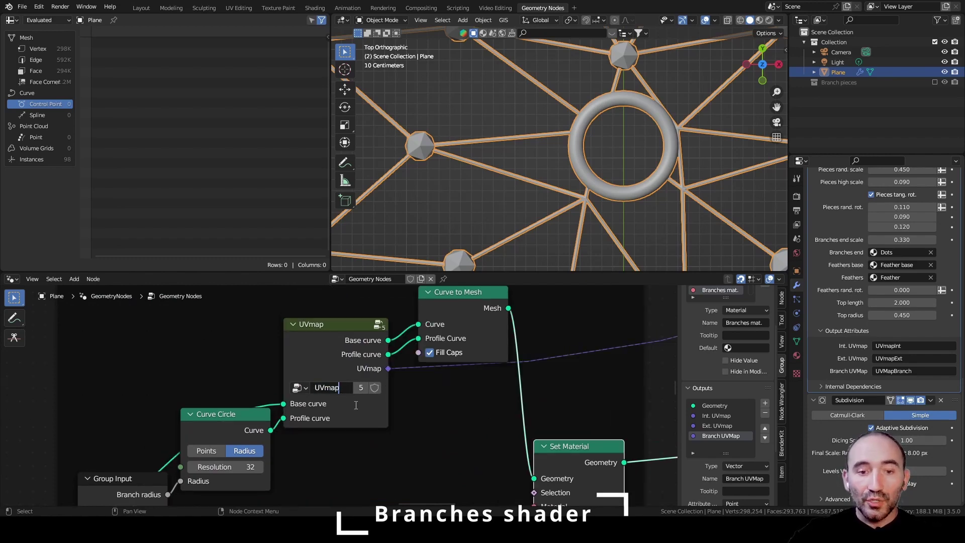
pyautogui.write('Length')
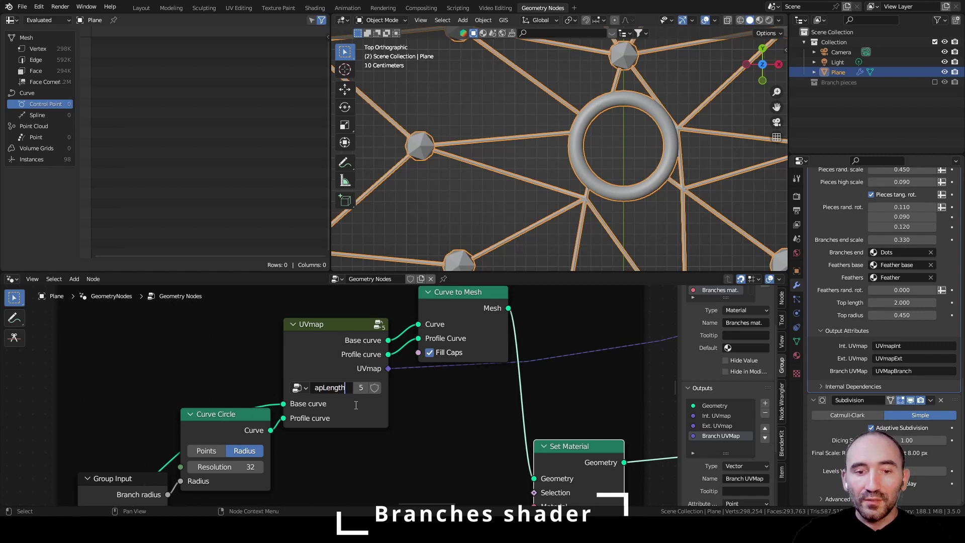
pyautogui.press('Return')
pyautogui.moveTo(388, 399)
pyautogui.mouseDown()
pyautogui.moveTo(413, 399)
pyautogui.moveTo(404, 399)
pyautogui.mouseUp()
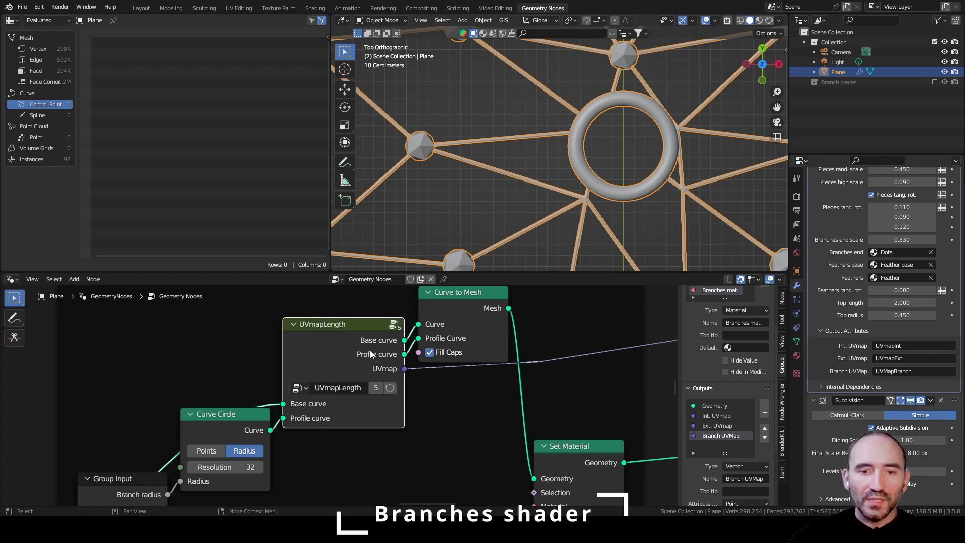
# Make the Branch profile's UVmapLength group a single-user copy and rename it UVmapFactor
pyautogui.click(376, 388)
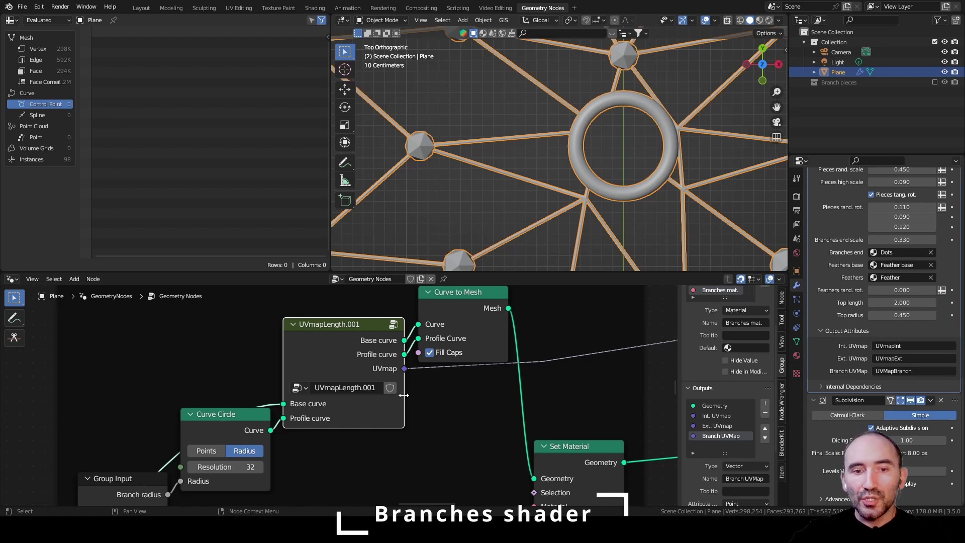
pyautogui.moveTo(404, 395); pyautogui.dragTo(407, 395)
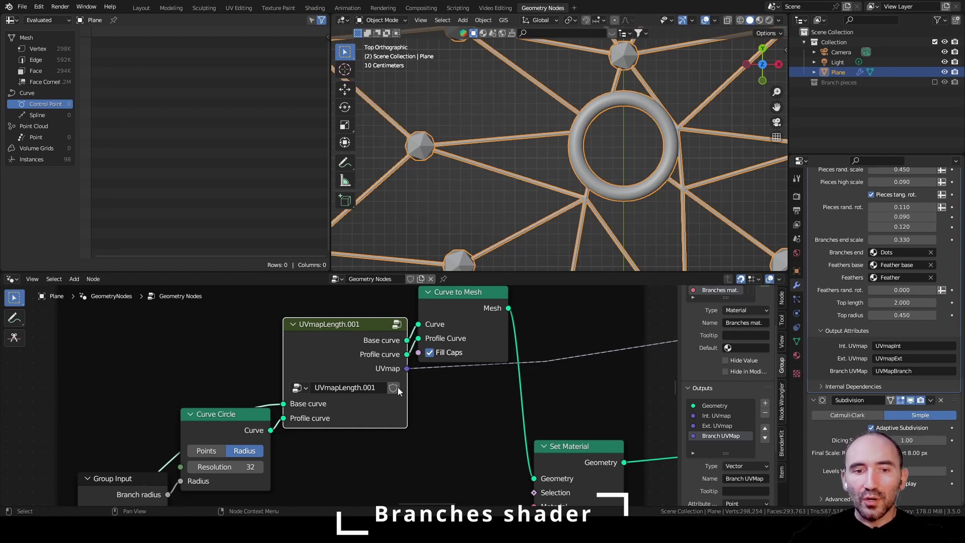
pyautogui.doubleClick(344, 393)
pyautogui.moveTo(343, 388); pyautogui.dragTo(386, 386)
pyautogui.press('BackSpace')
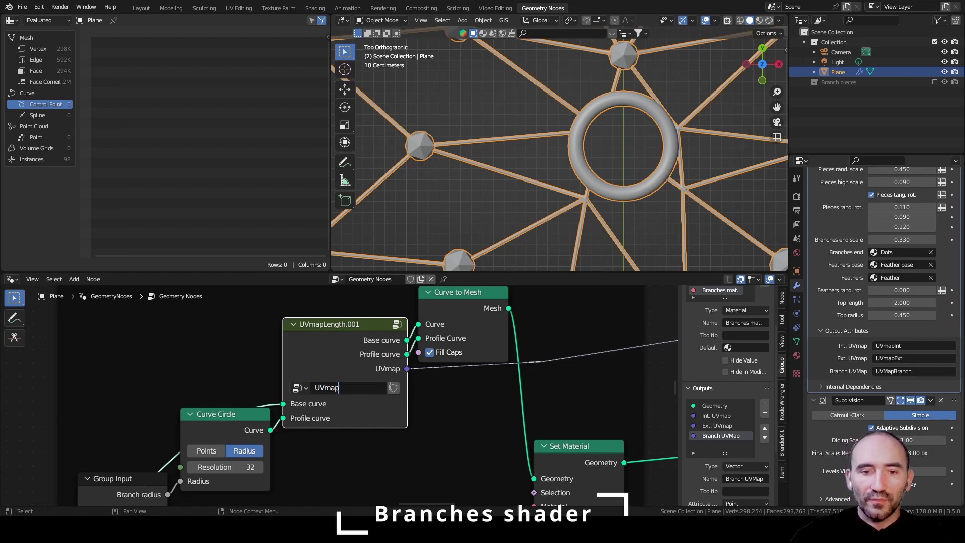
pyautogui.write('Factor')
pyautogui.press('Return')
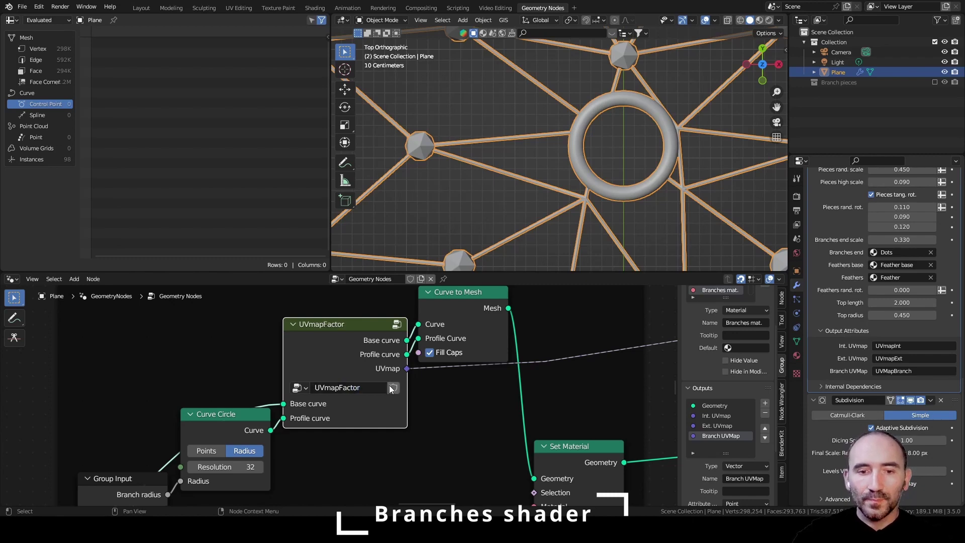
# Inside the UVmapFactor group, feed both Capture Attribute values from Spline Parameter's Factor output instead of Length
pyautogui.press('Tab')
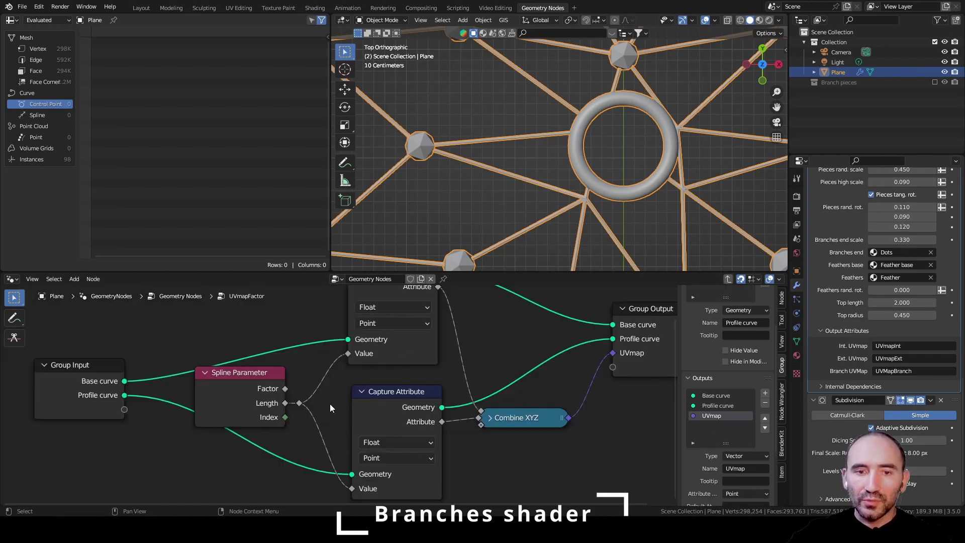
pyautogui.moveTo(285, 388); pyautogui.dragTo(299, 403)
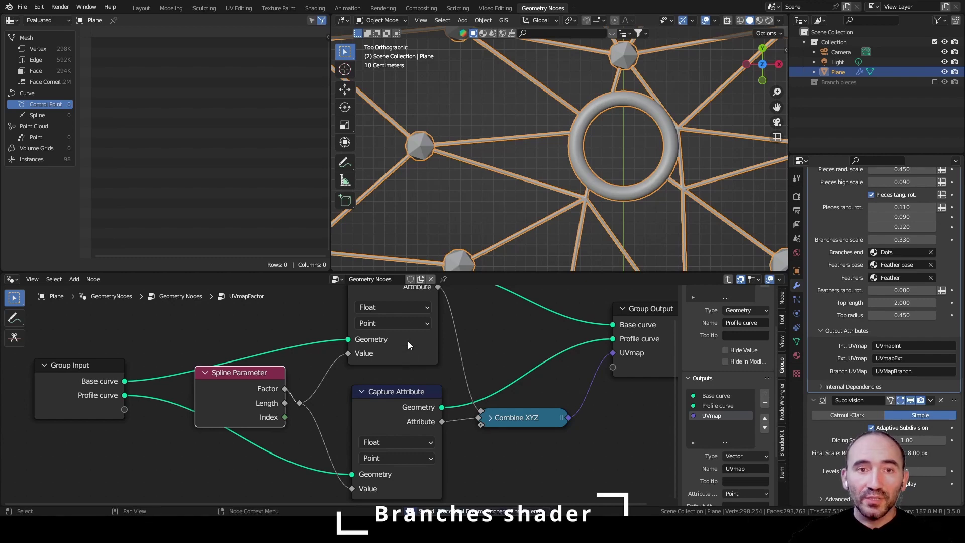
# Examine the previewed X gradient along the branches in the Shading workspace, from the feathers to the external circle
pyautogui.click(315, 8)
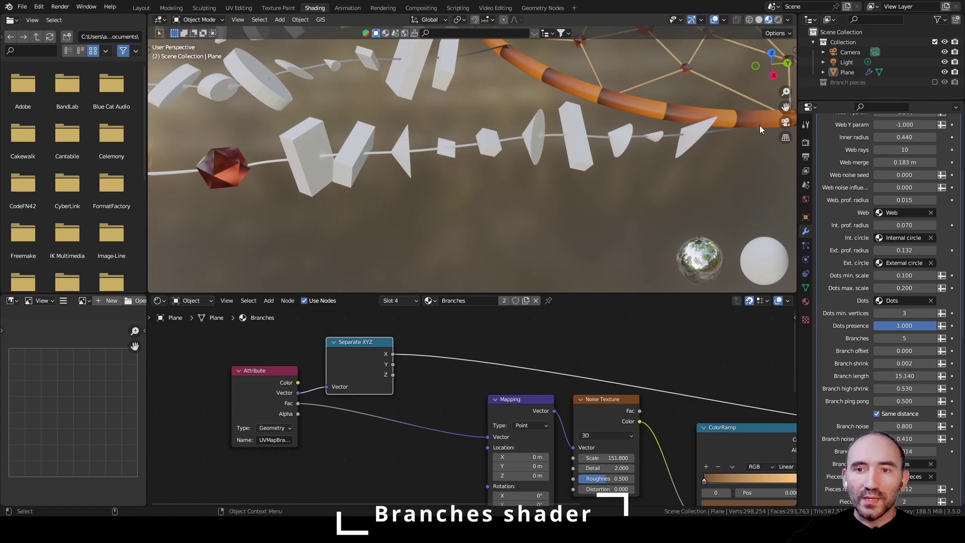
pyautogui.scroll(-2, 760, 126)
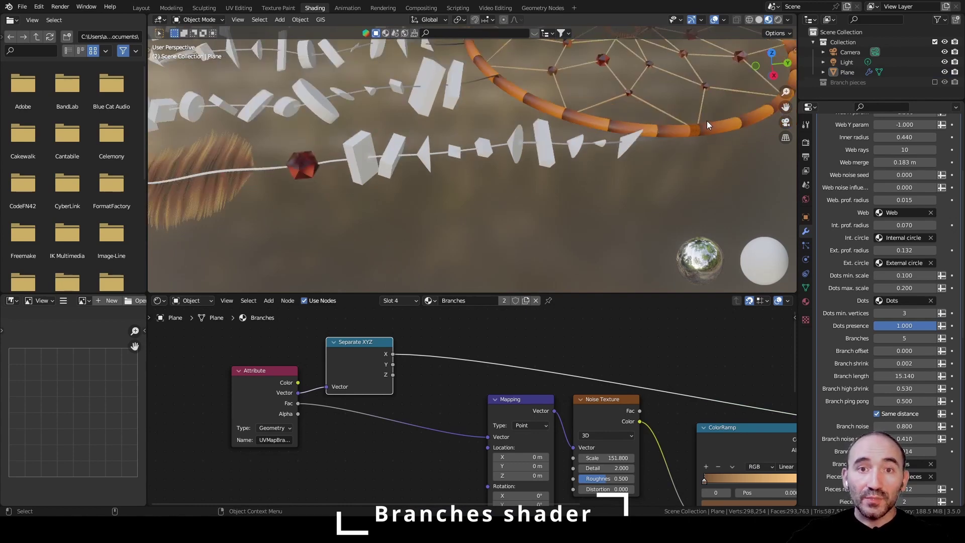
pyautogui.scroll(3, 349, 174)
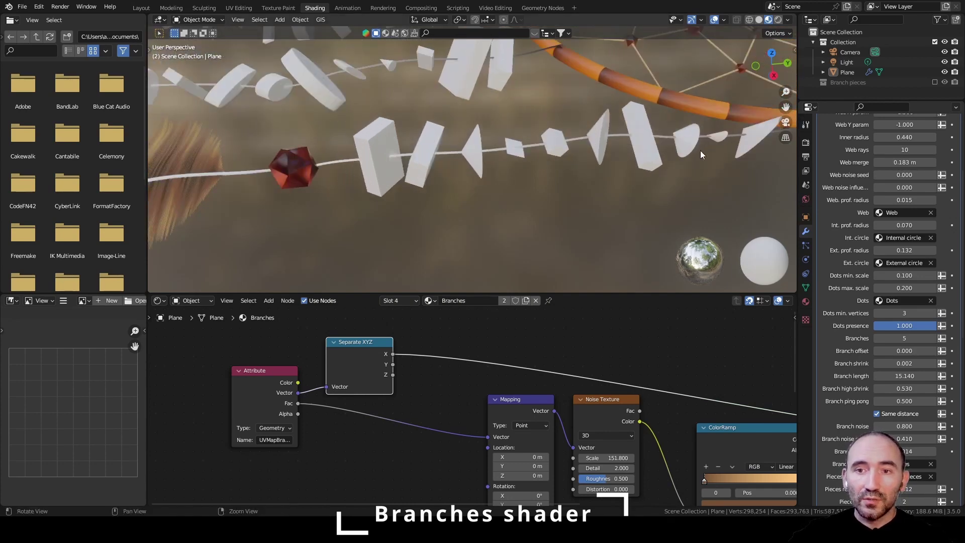
pyautogui.moveTo(700, 150); pyautogui.dragTo(467, 164, button='middle')
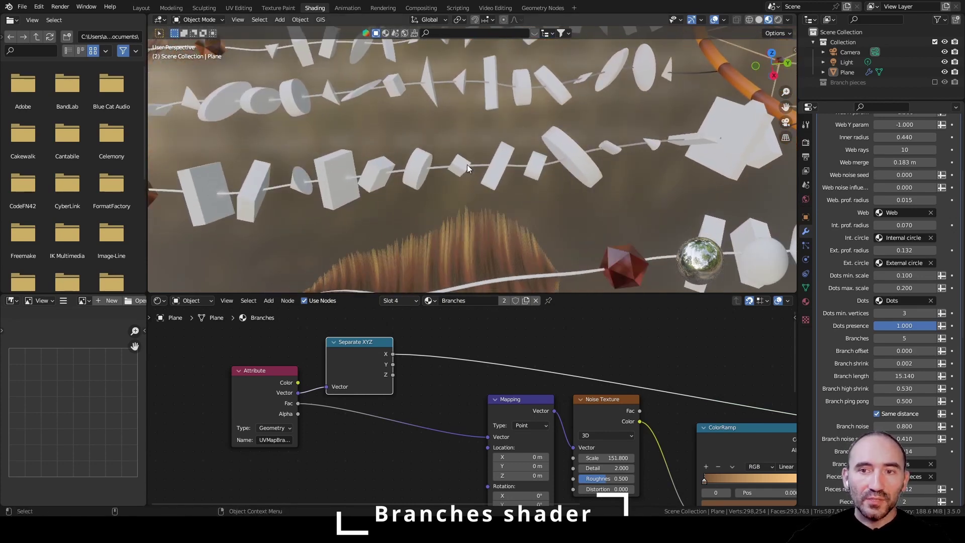
pyautogui.scroll(-3, 467, 164)
pyautogui.scroll(2, 465, 164)
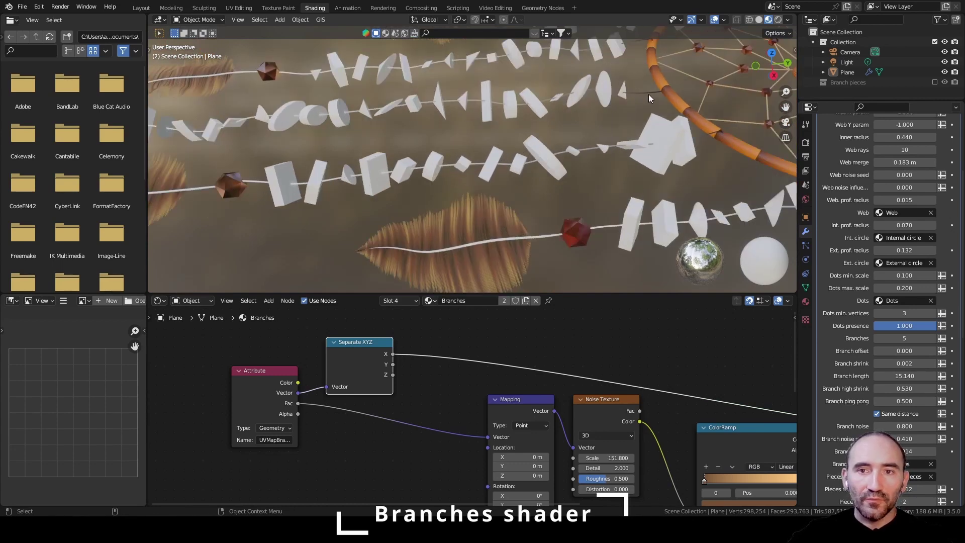
pyautogui.moveTo(230, 104); pyautogui.dragTo(448, 190, button='middle')
pyautogui.scroll(-3, 448, 375)
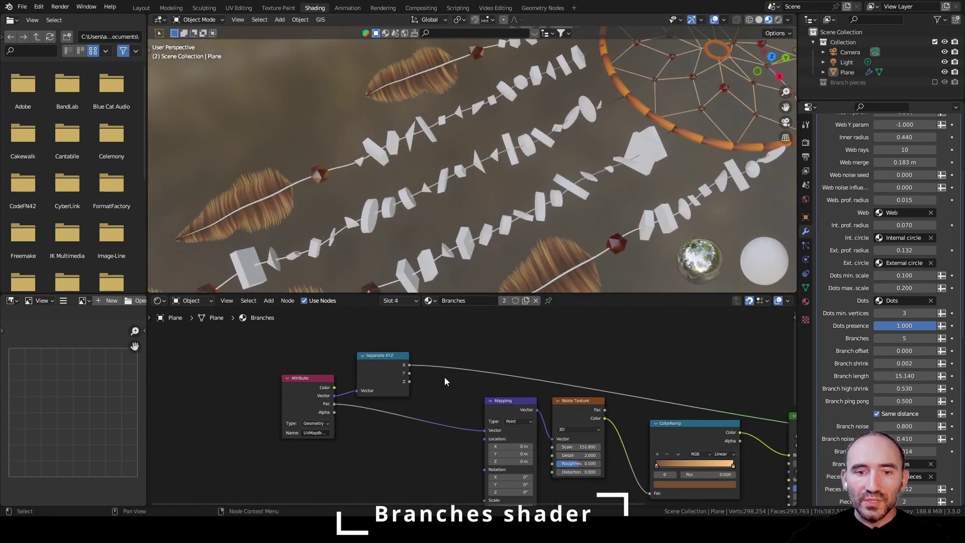
# Link the Attribute node's Vector output to the Mapping node's Vector input in place of Fac
pyautogui.moveTo(445, 377); pyautogui.dragTo(303, 329, button='middle')
pyautogui.scroll(3, 307, 352)
pyautogui.moveTo(309, 376); pyautogui.dragTo(375, 425, button='middle')
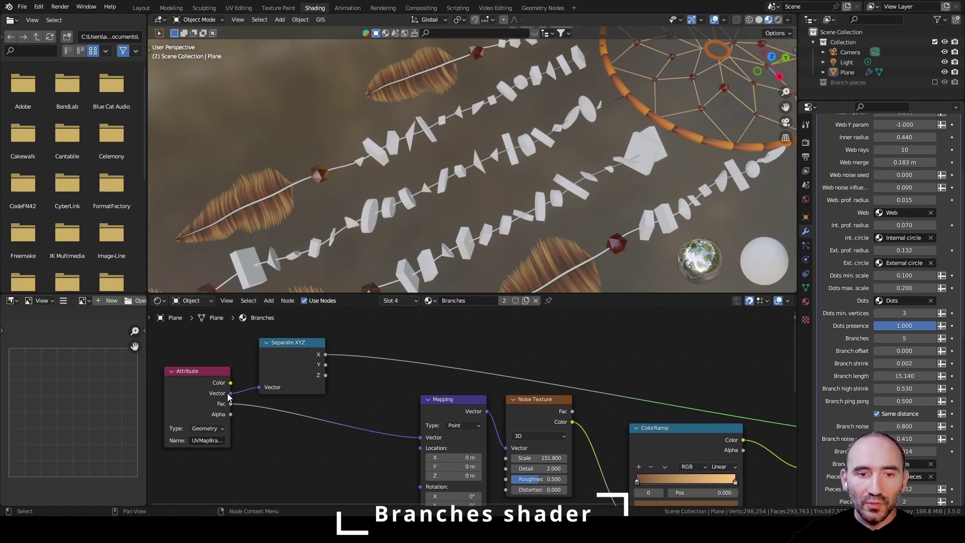
pyautogui.moveTo(229, 393); pyautogui.dragTo(424, 438)
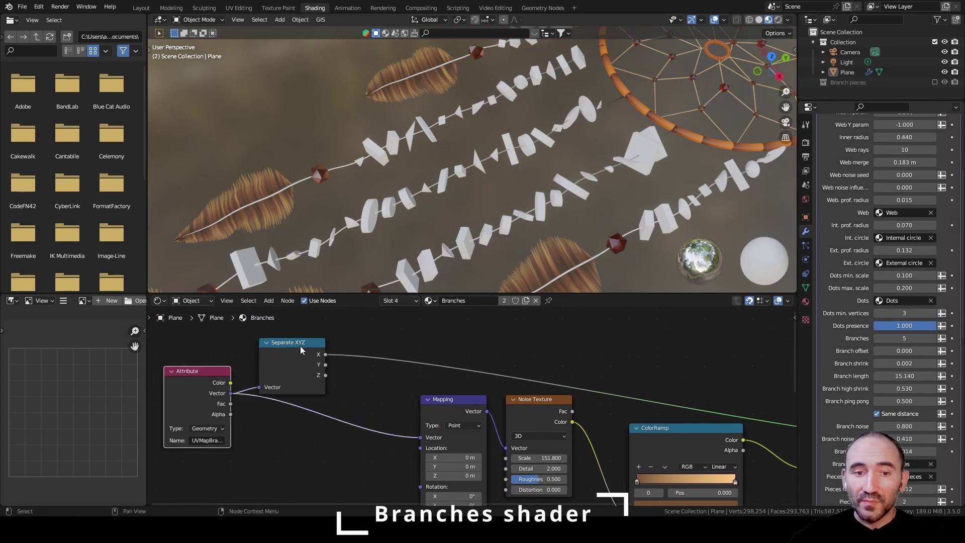
# Dissolve the Separate XYZ node and reconnect the Principled BSDF to the Material Output's Surface
pyautogui.click(280, 342)
pyautogui.hotkey('ctrl', 'x')
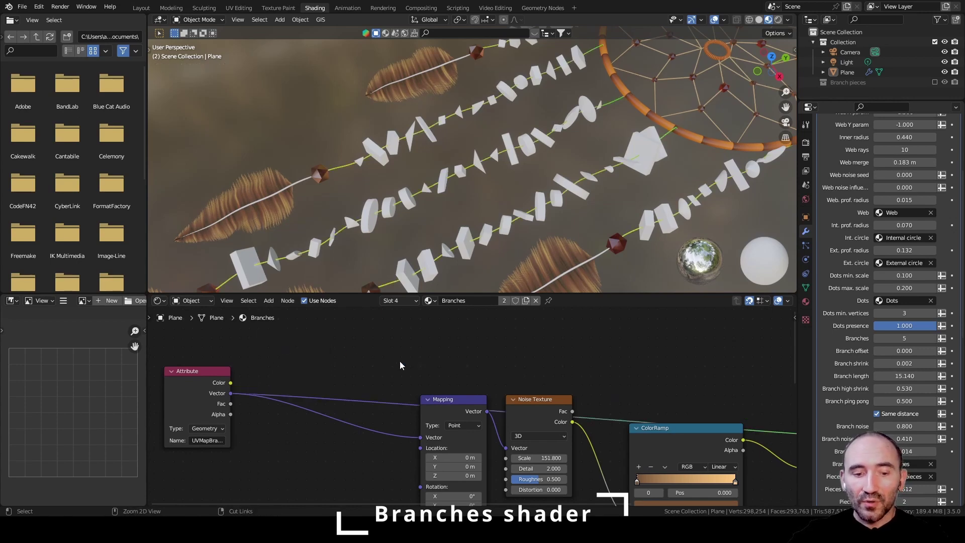
pyautogui.moveTo(639, 380); pyautogui.dragTo(414, 397, button='middle')
pyautogui.keyDown('ctrl'); pyautogui.keyDown('shift'); pyautogui.click(414, 397); pyautogui.keyUp('shift'); pyautogui.keyUp('ctrl')
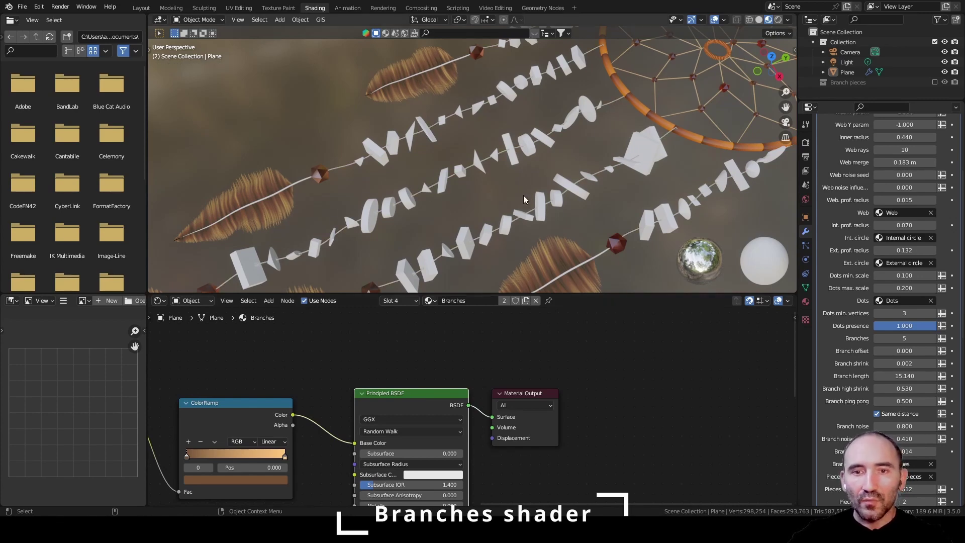
# View the plane's Feather material and make the Feather base material active for shading
pyautogui.moveTo(478, 140); pyautogui.dragTo(548, 160, button='middle')
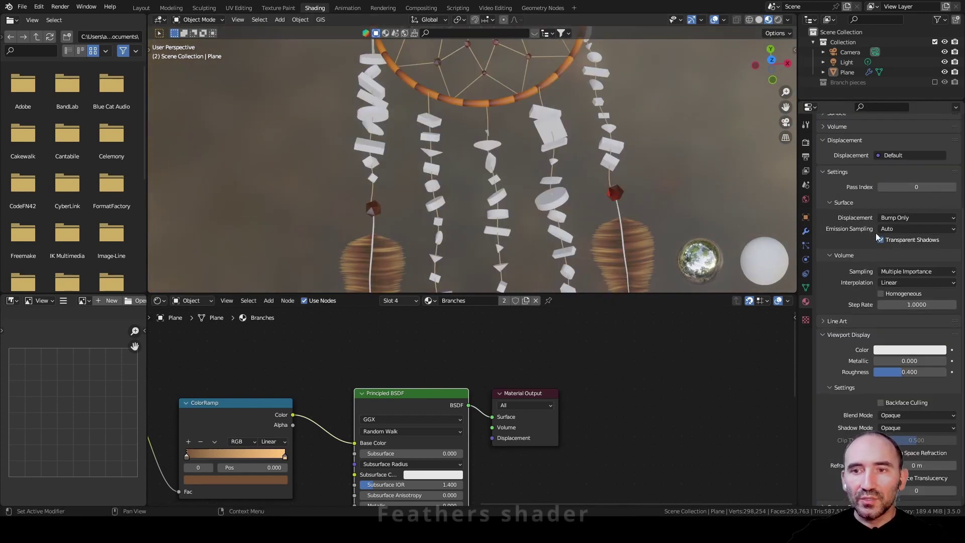
pyautogui.scroll(5, 879, 238)
pyautogui.click(850, 173)
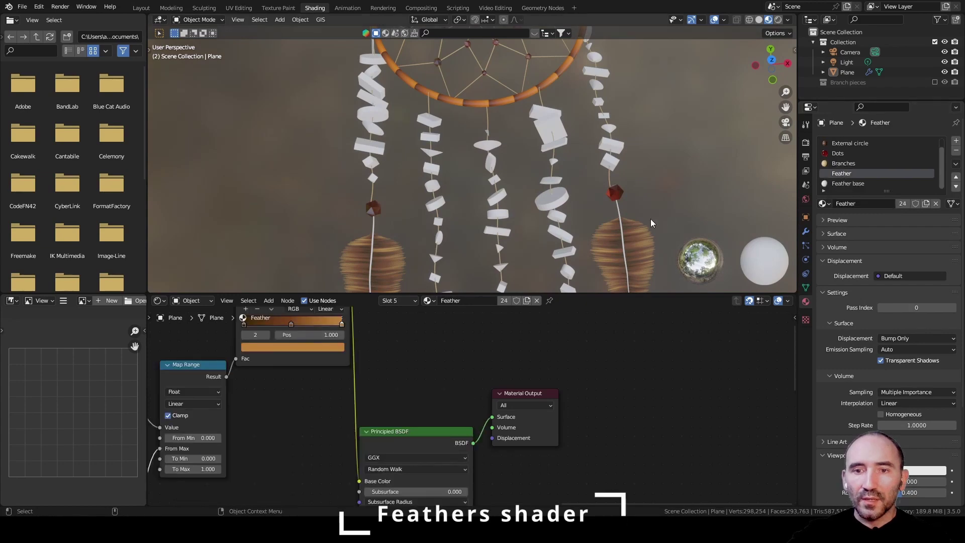
pyautogui.moveTo(650, 219); pyautogui.dragTo(547, 141, button='middle')
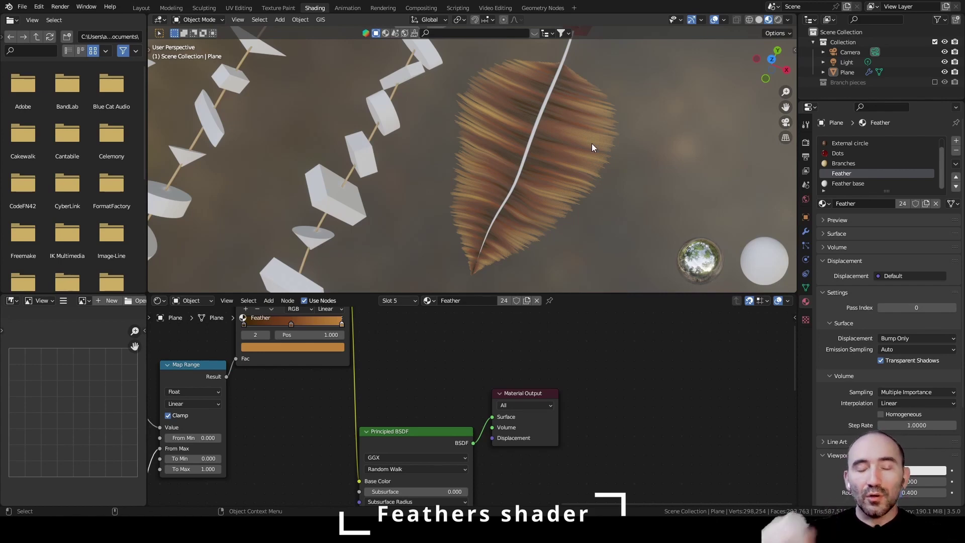
pyautogui.click(850, 183)
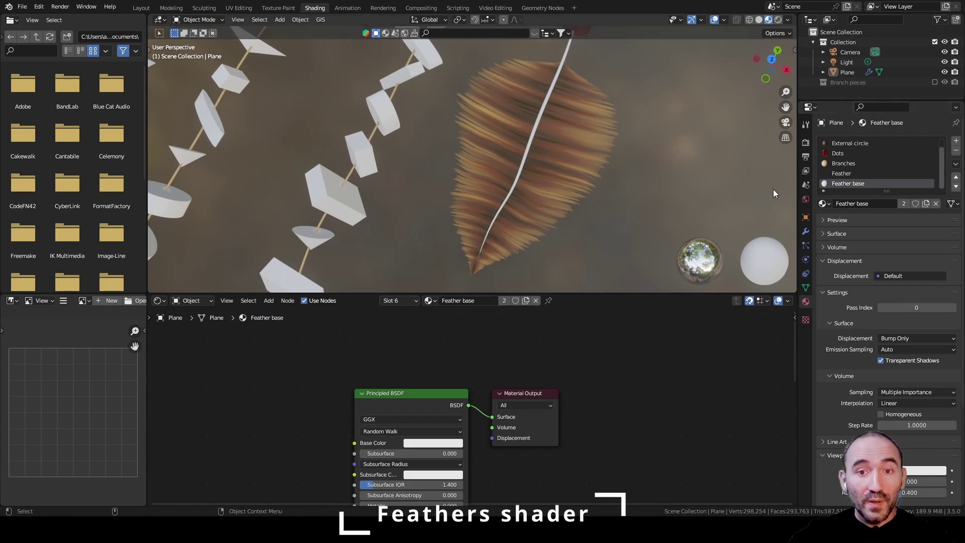
pyautogui.moveTo(632, 143); pyautogui.dragTo(575, 185, button='middle')
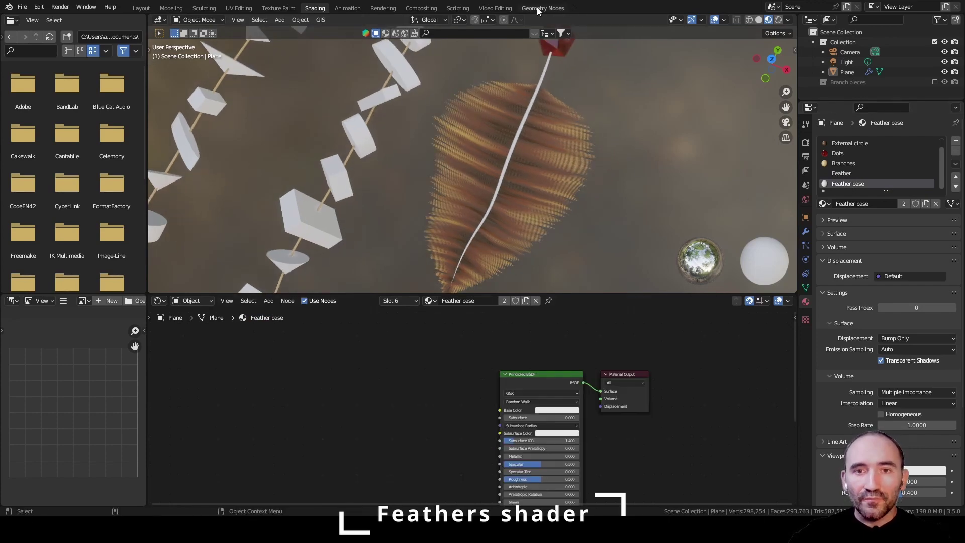
# In the Geometry Nodes workspace, leave the UVmapFactor group for its parent node tree and save the file
pyautogui.click(540, 8)
pyautogui.scroll(-2, 496, 334)
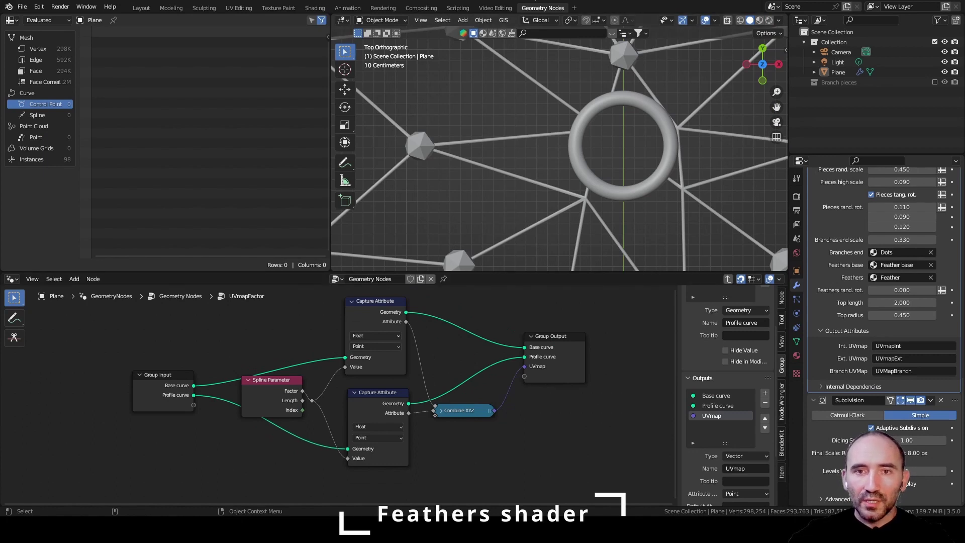
pyautogui.press('Tab')
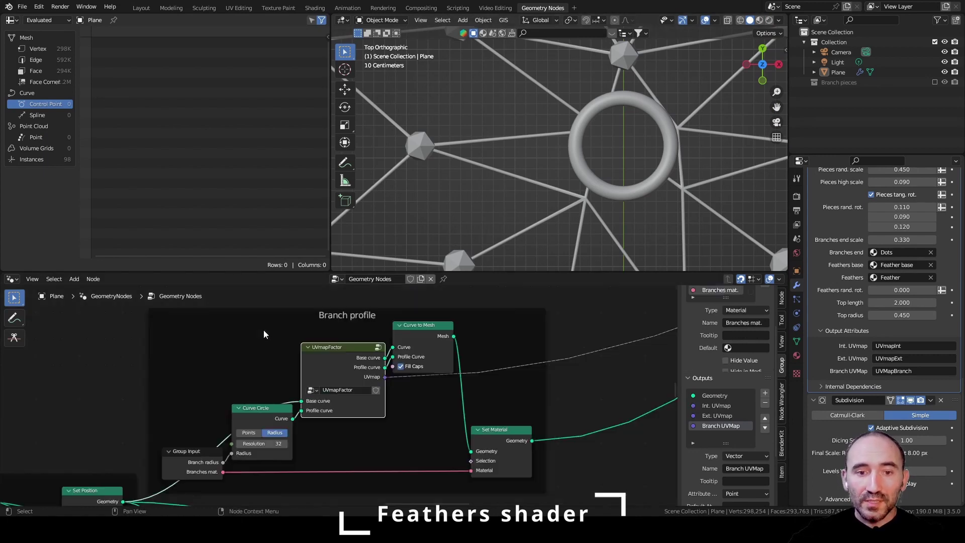
pyautogui.click(113, 357)
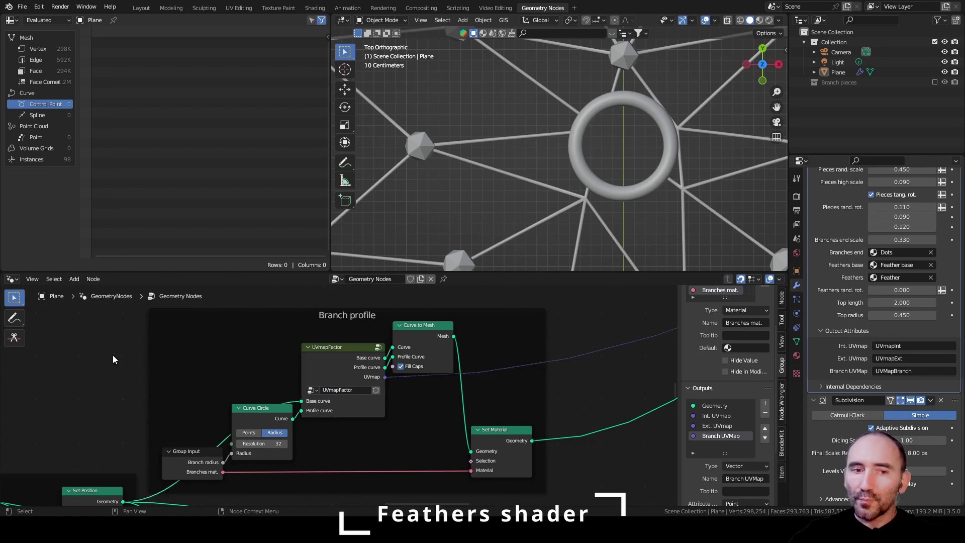
pyautogui.scroll(-4, 226, 370)
pyautogui.moveTo(218, 405); pyautogui.dragTo(278, 345, button='middle')
pyautogui.hotkey('ctrl', 's')
# Enter the Feather node group located in the Feathers frame
pyautogui.scroll(-3, 153, 396)
pyautogui.moveTo(152, 397); pyautogui.dragTo(139, 321, button='middle')
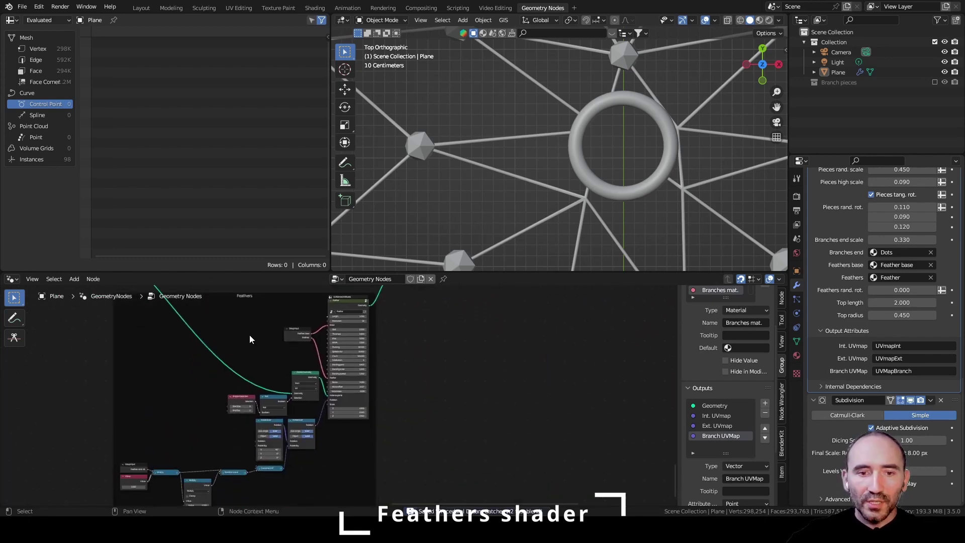
pyautogui.scroll(5, 251, 337)
pyautogui.moveTo(432, 329); pyautogui.dragTo(449, 477, button='middle')
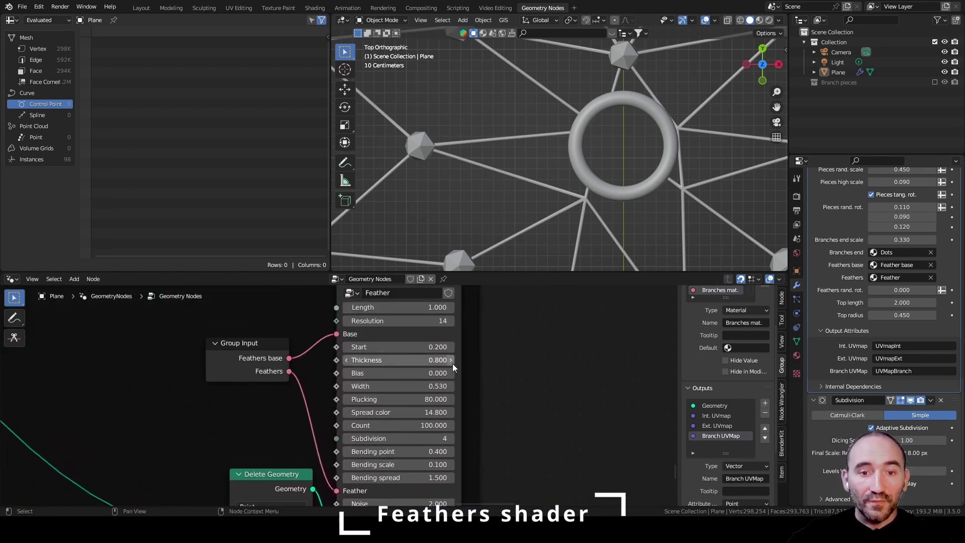
pyautogui.moveTo(452, 367); pyautogui.dragTo(439, 435, button='middle')
pyautogui.click(381, 350)
pyautogui.press('Tab')
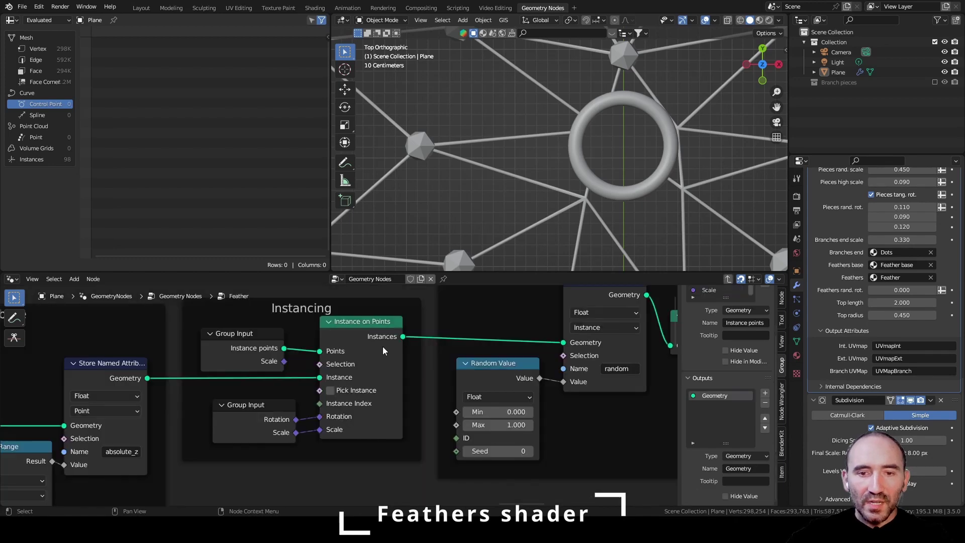
# Copy the attribute name feather_base_uv from the Store Named Attribute node in the Base feather & UV frame
pyautogui.scroll(-6, 384, 349)
pyautogui.moveTo(508, 427); pyautogui.dragTo(271, 360, button='middle')
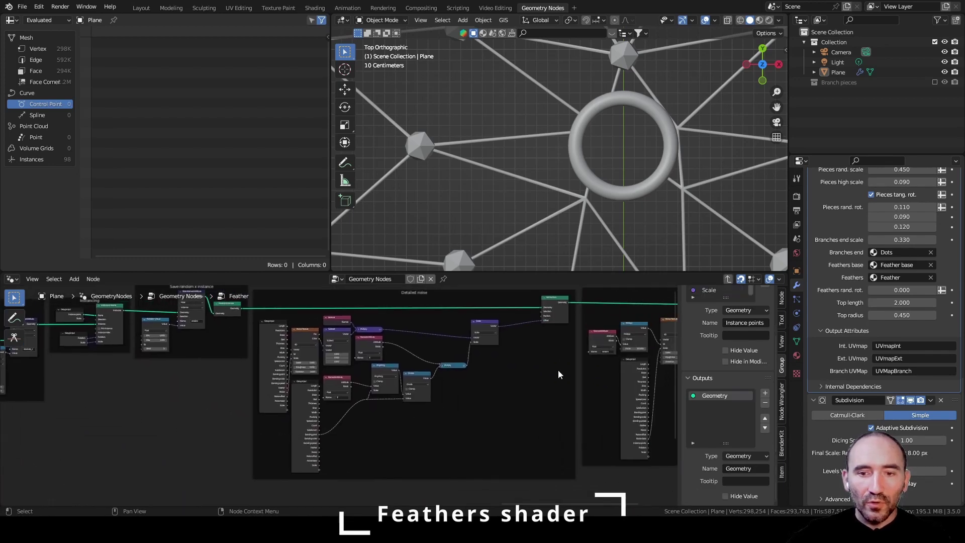
pyautogui.moveTo(558, 373); pyautogui.dragTo(267, 379, button='middle')
pyautogui.scroll(10, 267, 379)
pyautogui.scroll(-5, 296, 370)
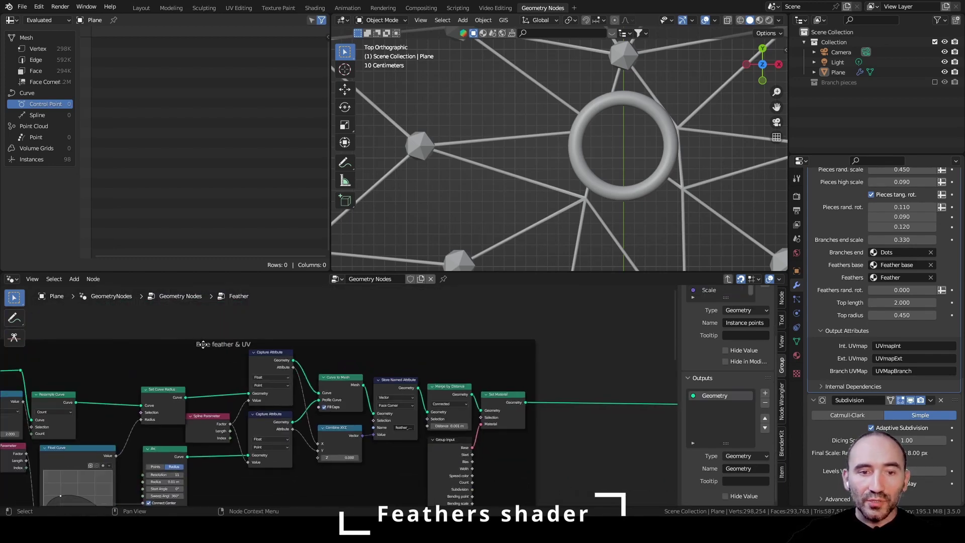
pyautogui.scroll(8, 371, 426)
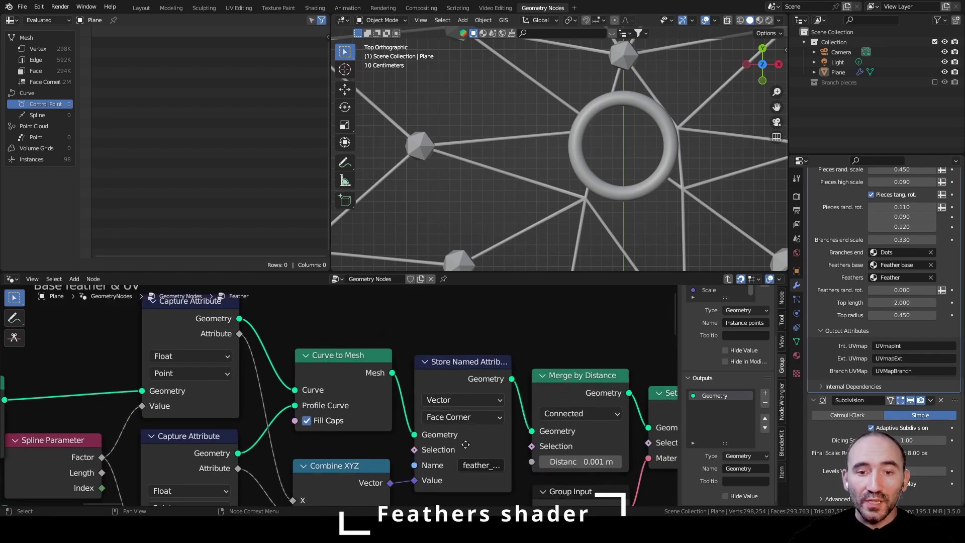
pyautogui.click(317, 417)
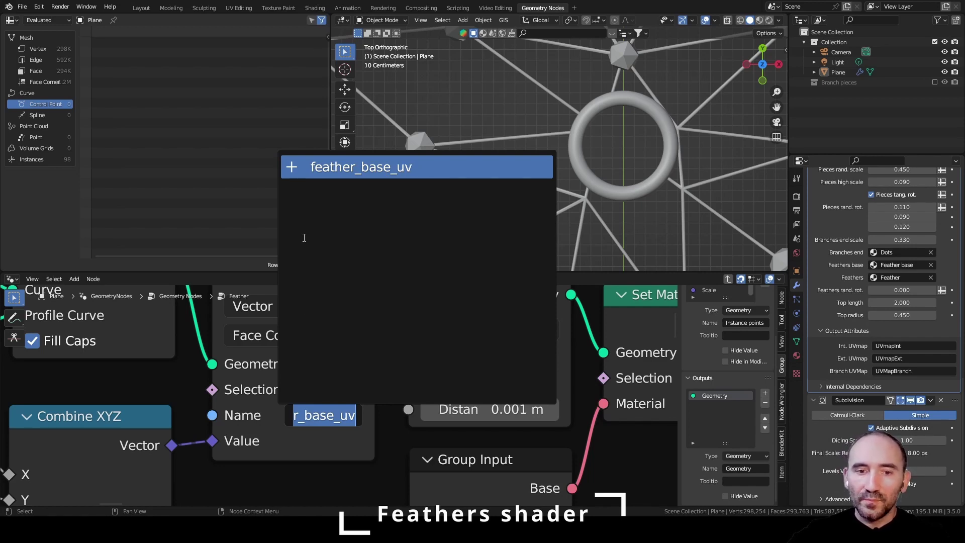
pyautogui.click(322, 416)
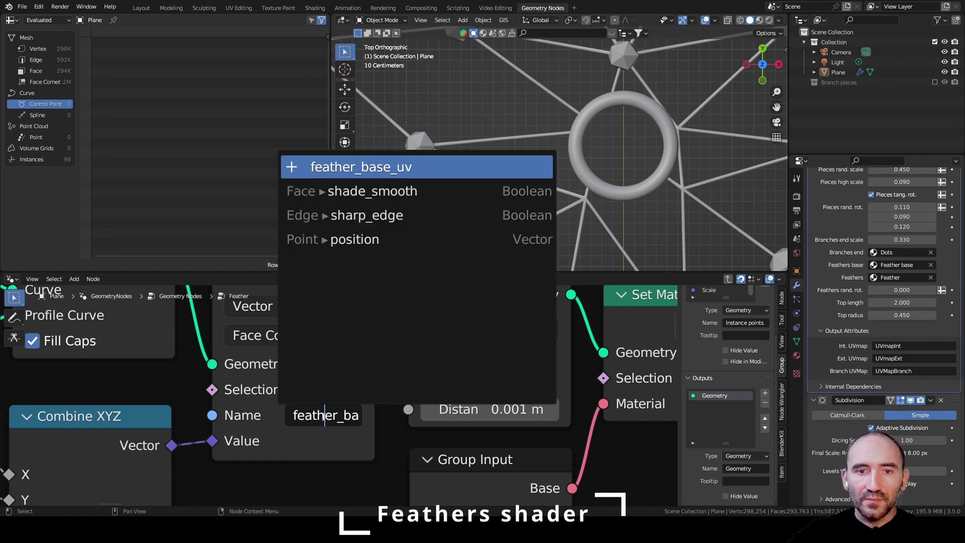
# In the Shading workspace, add an Attribute node to the Feather base material and name its attribute feather_base_uv
pyautogui.click(315, 12)
pyautogui.click(315, 11)
pyautogui.press('F3')
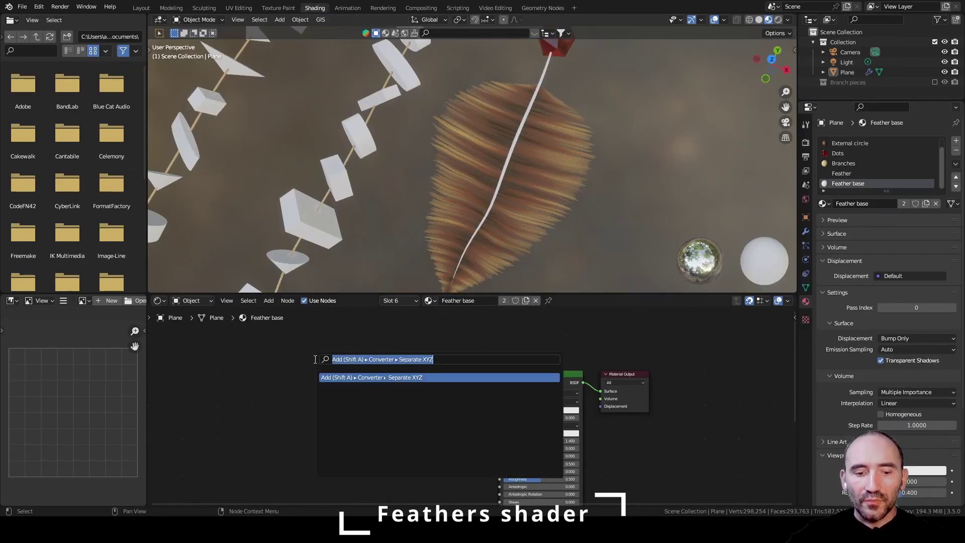
pyautogui.write('attrib')
pyautogui.press('Return')
pyautogui.click(255, 363)
pyautogui.scroll(3, 294, 405)
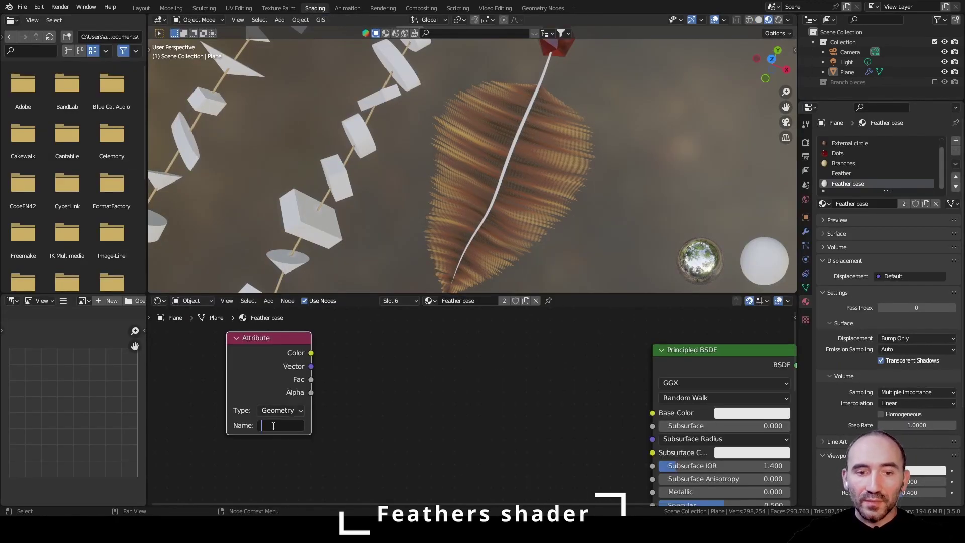
pyautogui.hotkey('ctrl', 'v')
pyautogui.press('Return')
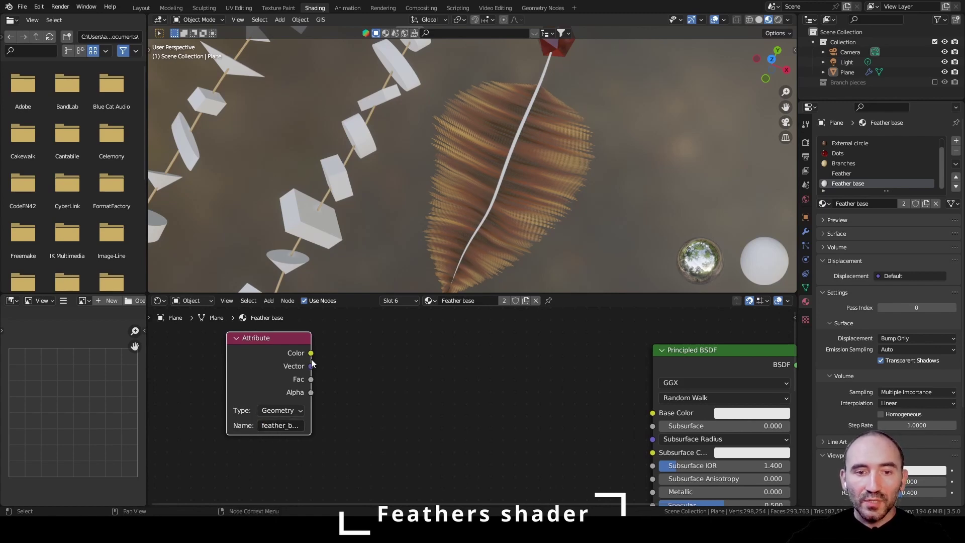
# Feed the Attribute node's Vector output into a new Separate XYZ node and preview its X output on the feather's shaft
pyautogui.moveTo(312, 363); pyautogui.dragTo(389, 370)
pyautogui.write('se')
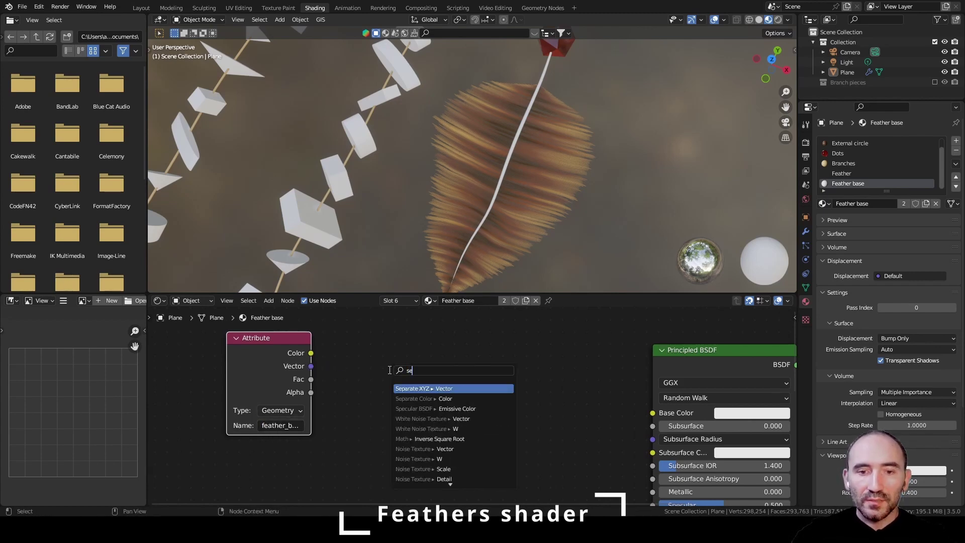
pyautogui.press('Return')
pyautogui.click(346, 359)
pyautogui.keyDown('ctrl'); pyautogui.keyDown('shift'); pyautogui.click(368, 359); pyautogui.keyUp('shift'); pyautogui.keyUp('ctrl')
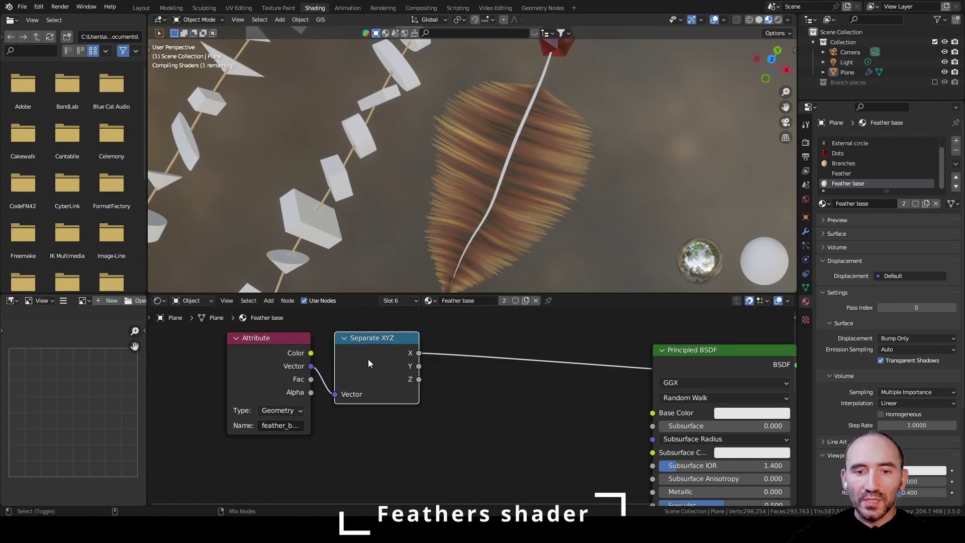
pyautogui.moveTo(521, 231); pyautogui.dragTo(502, 124, button='middle')
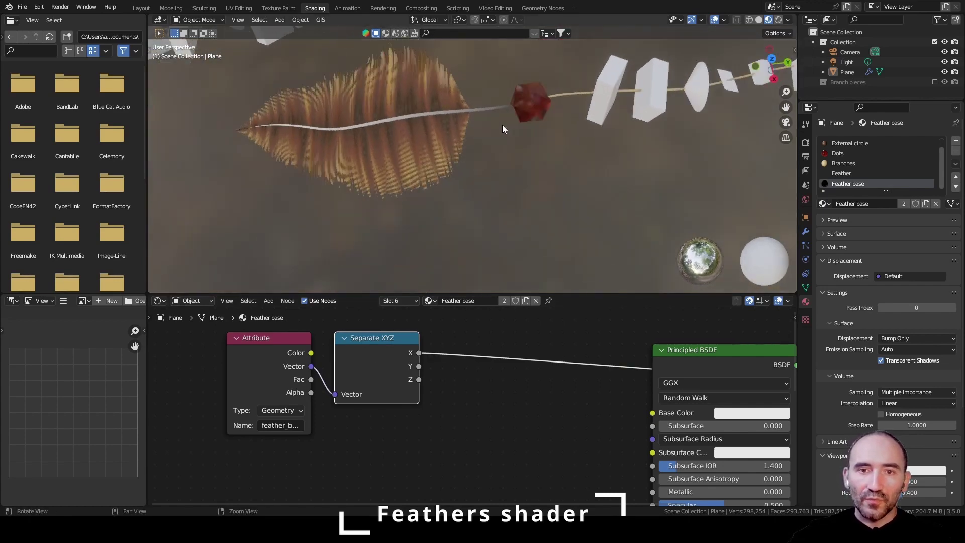
# Add a Wave Texture node and link the Attribute node's Vector output to its Vector input
pyautogui.click(539, 383)
pyautogui.scroll(-3, 480, 425)
pyautogui.moveTo(477, 426); pyautogui.dragTo(340, 434, button='middle')
pyautogui.moveTo(294, 370); pyautogui.dragTo(331, 399)
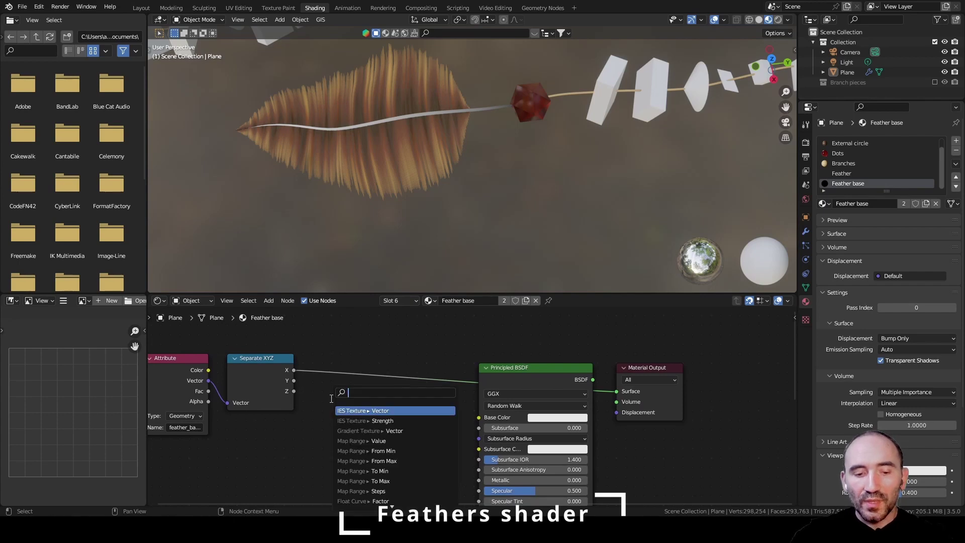
pyautogui.write('wave te')
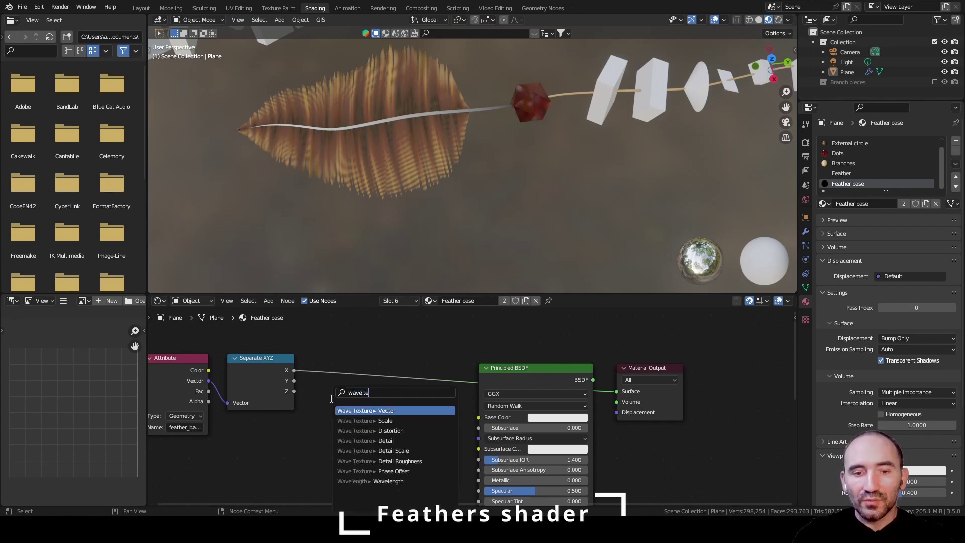
pyautogui.press('Return')
pyautogui.click(330, 398)
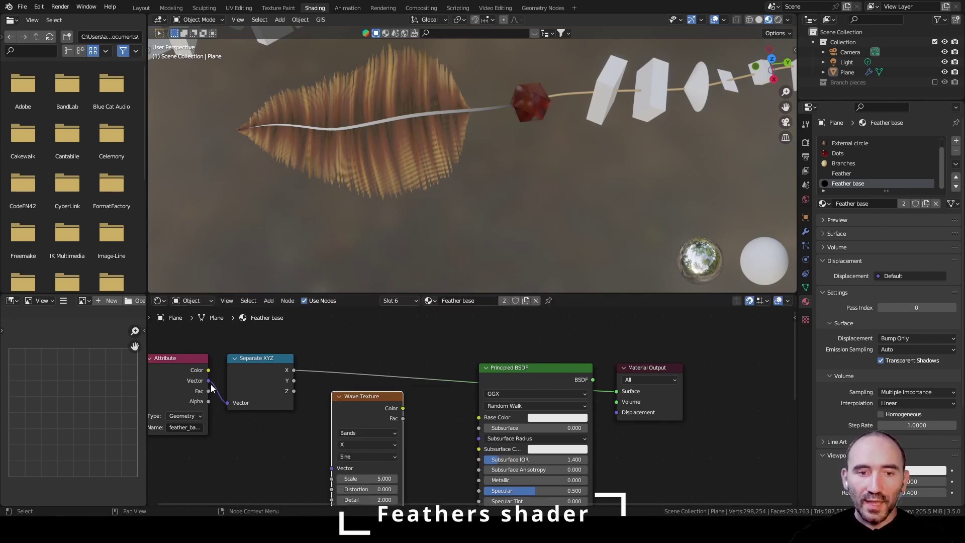
pyautogui.moveTo(208, 380); pyautogui.dragTo(332, 468)
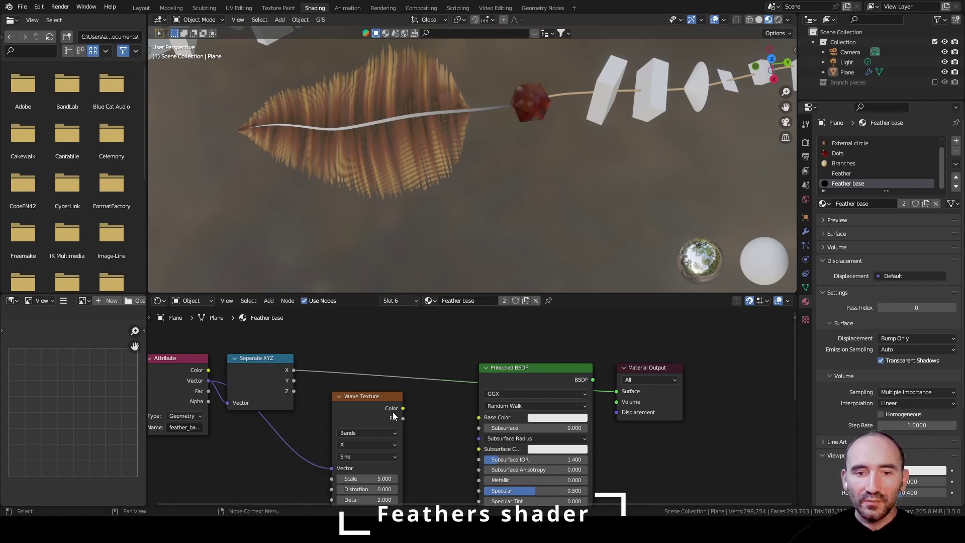
# Preview the Wave Texture on the feather's shaft and set its Scale to 3.300 and both Detail and Detail Roughness to 0
pyautogui.keyDown('ctrl'); pyautogui.keyDown('shift'); pyautogui.click(364, 407); pyautogui.keyUp('shift'); pyautogui.keyUp('ctrl')
pyautogui.scroll(4, 411, 145)
pyautogui.keyDown('shift'); pyautogui.moveTo(411, 144); pyautogui.dragTo(454, 186, button='middle'); pyautogui.keyUp('shift')
pyautogui.scroll(3, 453, 186)
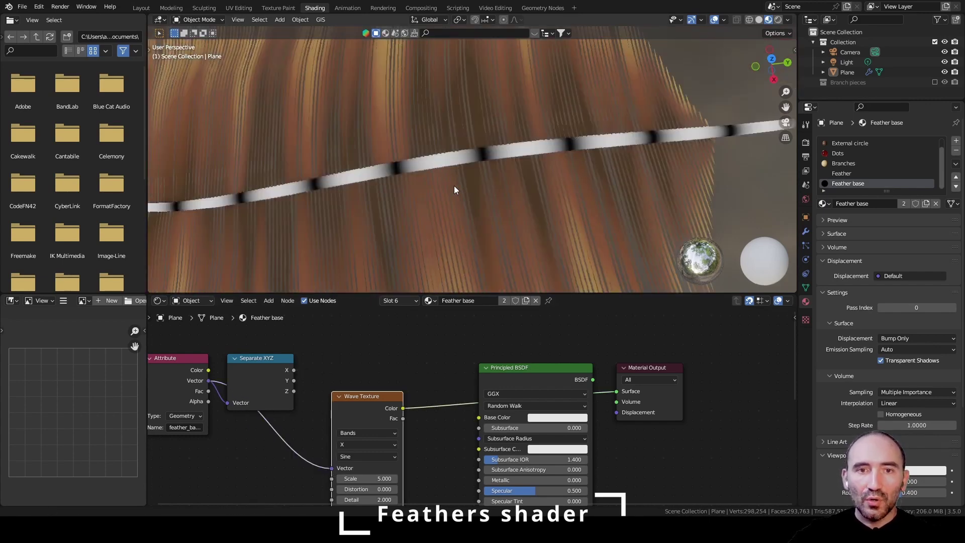
pyautogui.scroll(-5, 454, 189)
pyautogui.moveTo(395, 417); pyautogui.dragTo(395, 414, button='middle')
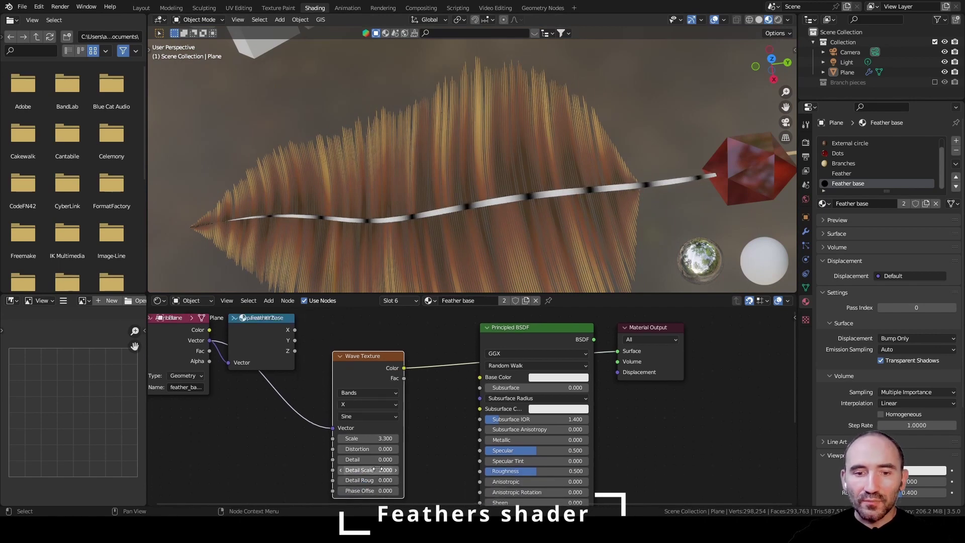
# Add a ColorRamp fed by the Wave Texture, link it to the Principled BSDF's Base Color and reconnect the shader to Surface
pyautogui.moveTo(404, 378); pyautogui.dragTo(435, 386)
pyautogui.write('color')
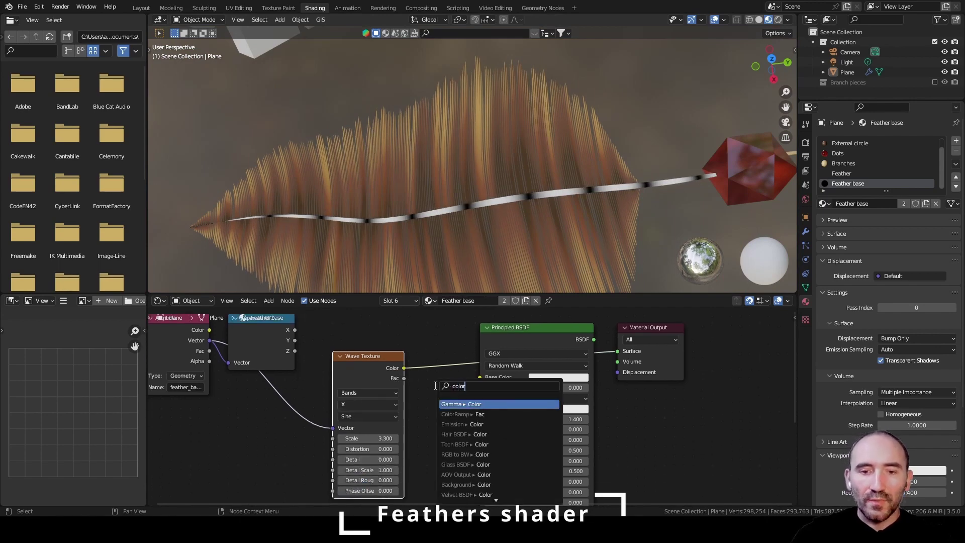
pyautogui.click(454, 414)
pyautogui.click(553, 379)
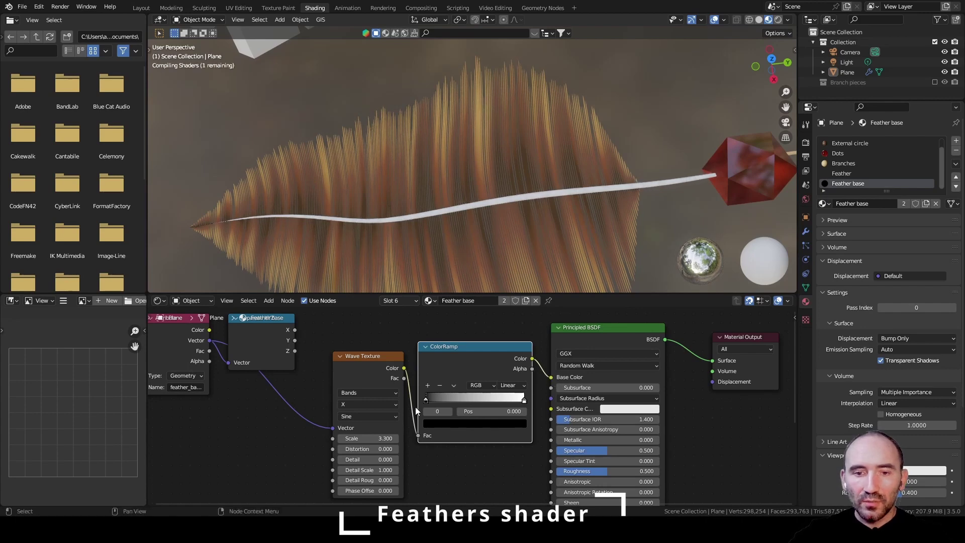
# Recolour the ColorRamp from a dark red first stop at position 0.005 to a near-black last stop
pyautogui.click(457, 427)
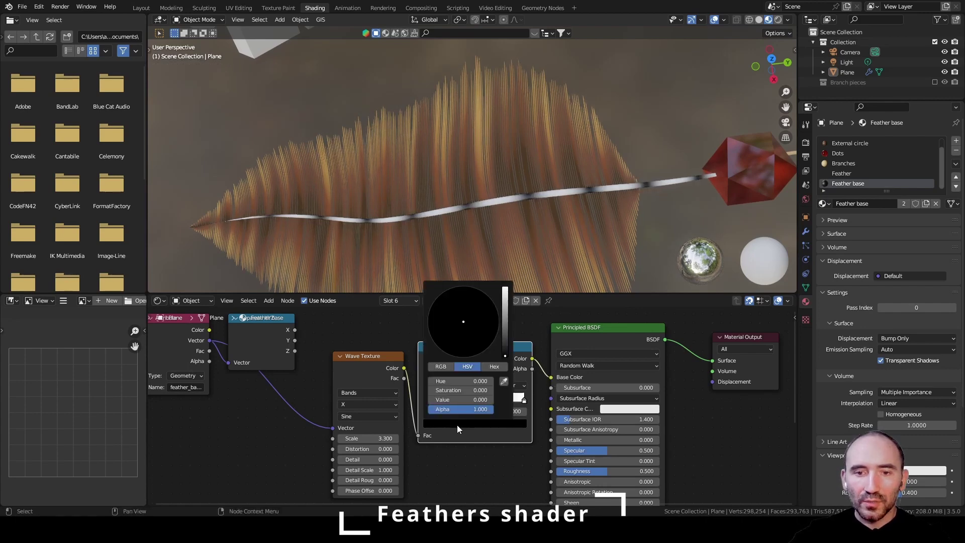
pyautogui.click(505, 328)
pyautogui.click(447, 324)
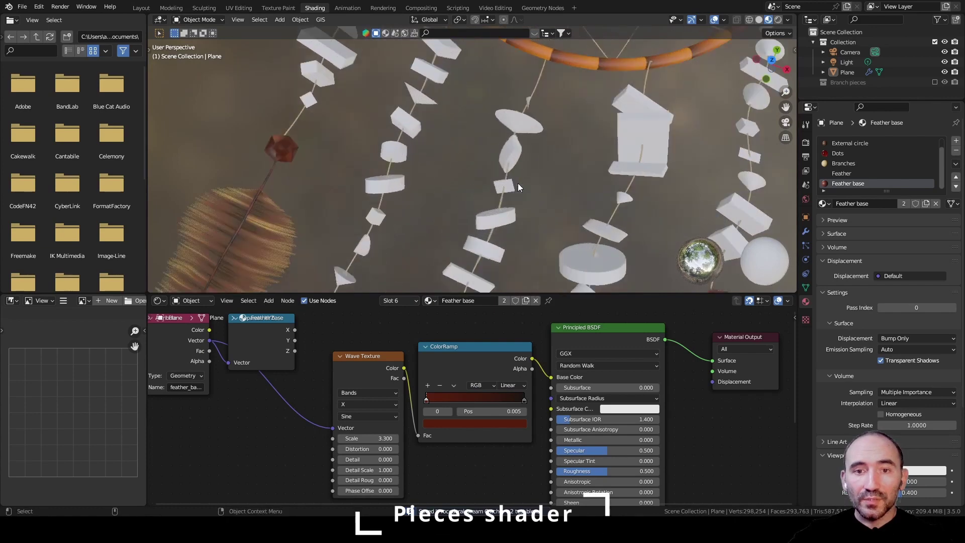
# Enable the Branch pieces collection in the scene and select its Cone object
pyautogui.click(520, 118)
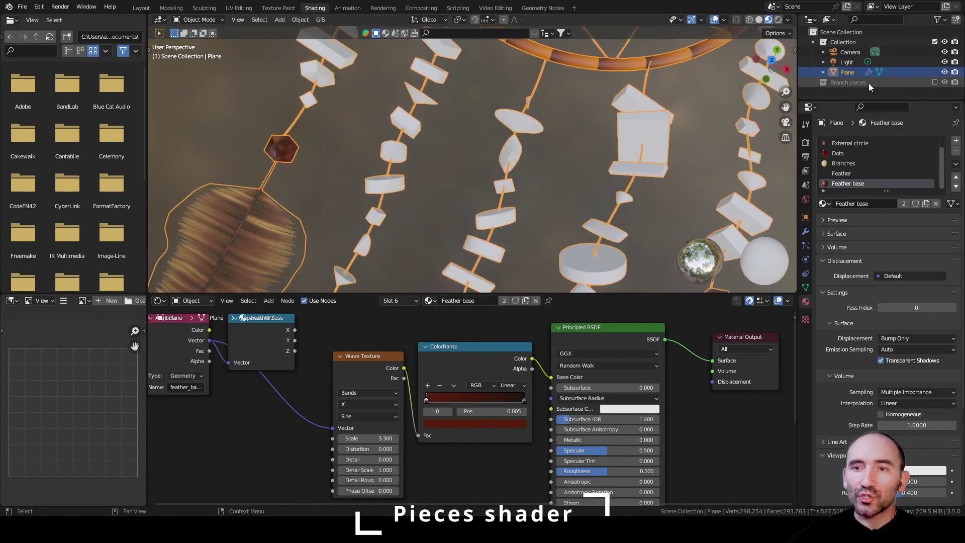
pyautogui.click(934, 82)
pyautogui.scroll(-1, 895, 77)
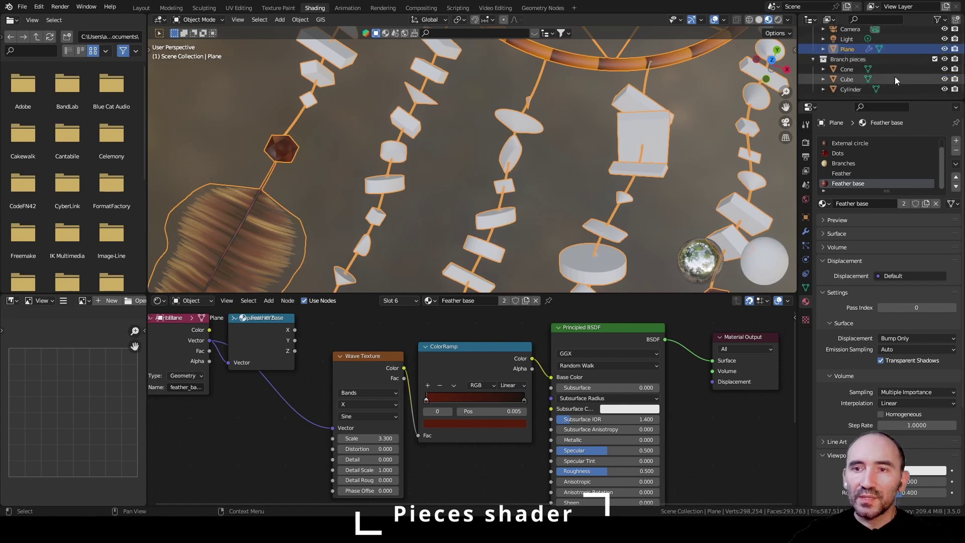
pyautogui.click(846, 69)
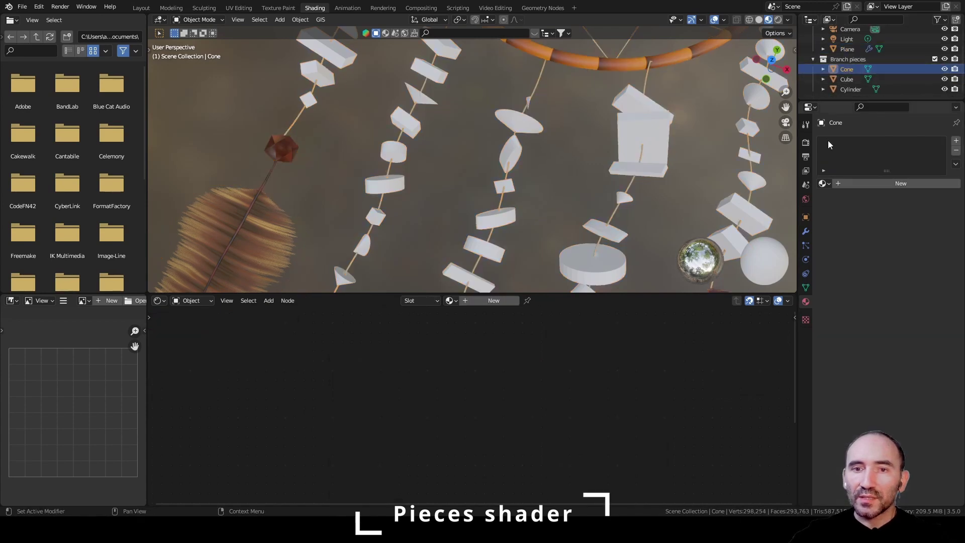
# Create a material named Cone on the selected cone and add a Noise Texture node to it
pyautogui.click(851, 183)
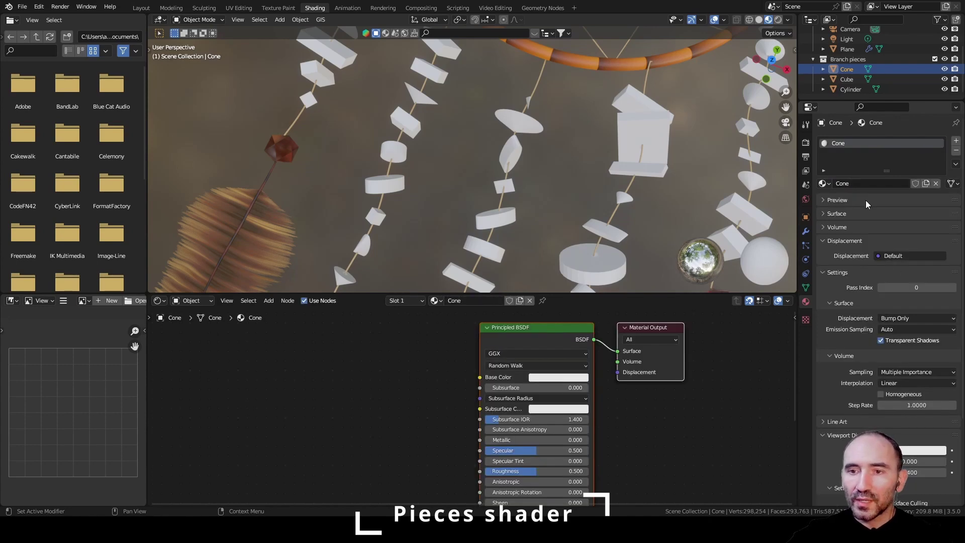
pyautogui.click(837, 213)
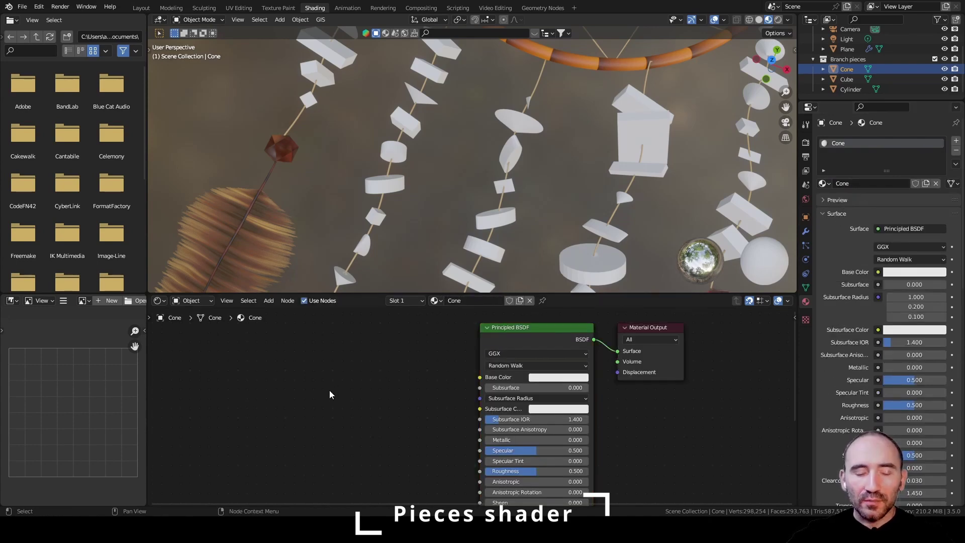
pyautogui.press('F3')
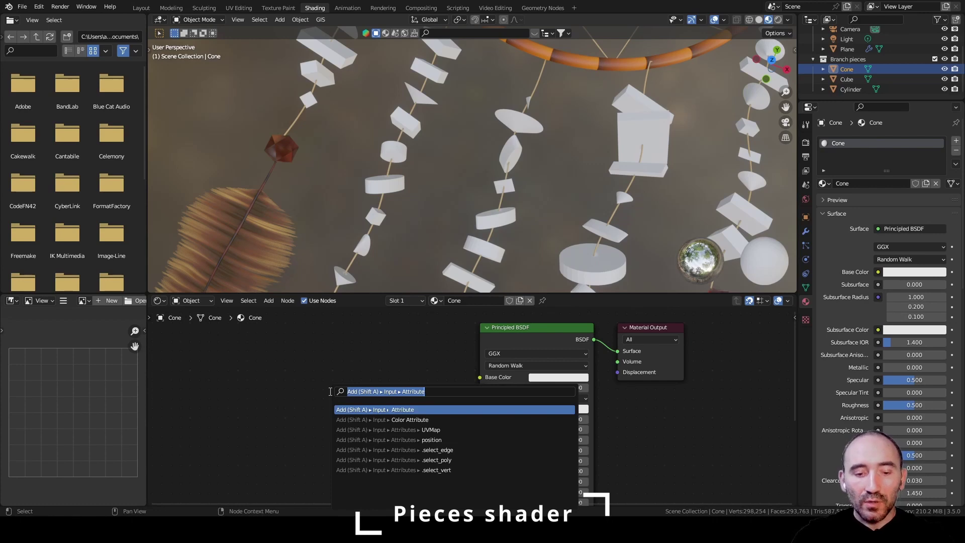
pyautogui.write('noise')
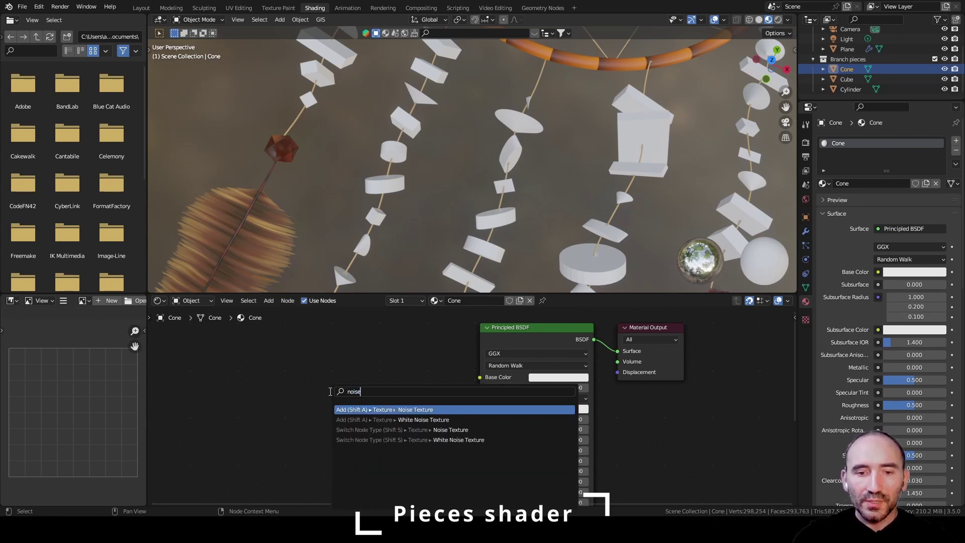
pyautogui.press('Return')
pyautogui.click(330, 392)
# Add a ColorRamp fed by the Noise Texture's Color, darken its last stop to dark grey and link it to Base Color
pyautogui.moveTo(371, 378); pyautogui.dragTo(403, 374)
pyautogui.write('ramp')
pyautogui.press('Return')
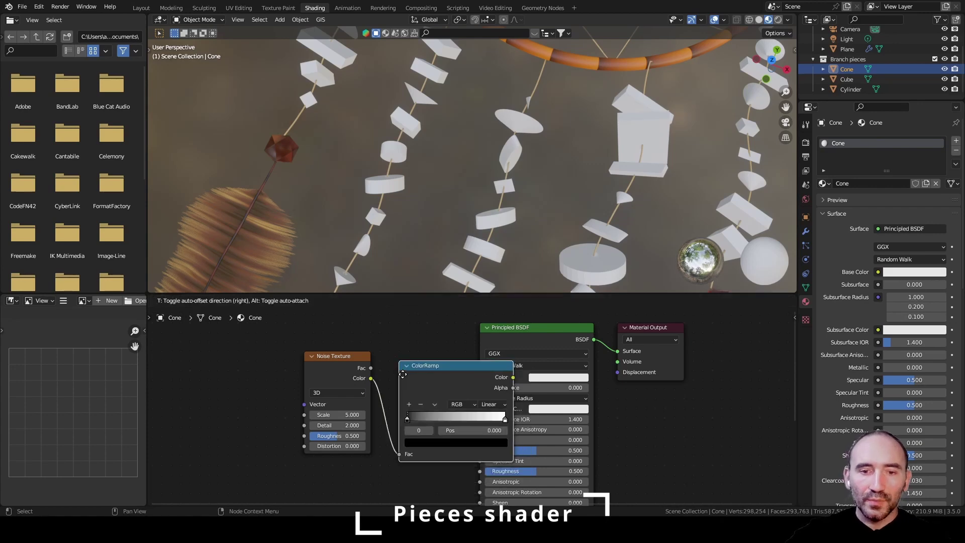
pyautogui.click(492, 379)
pyautogui.click(474, 423)
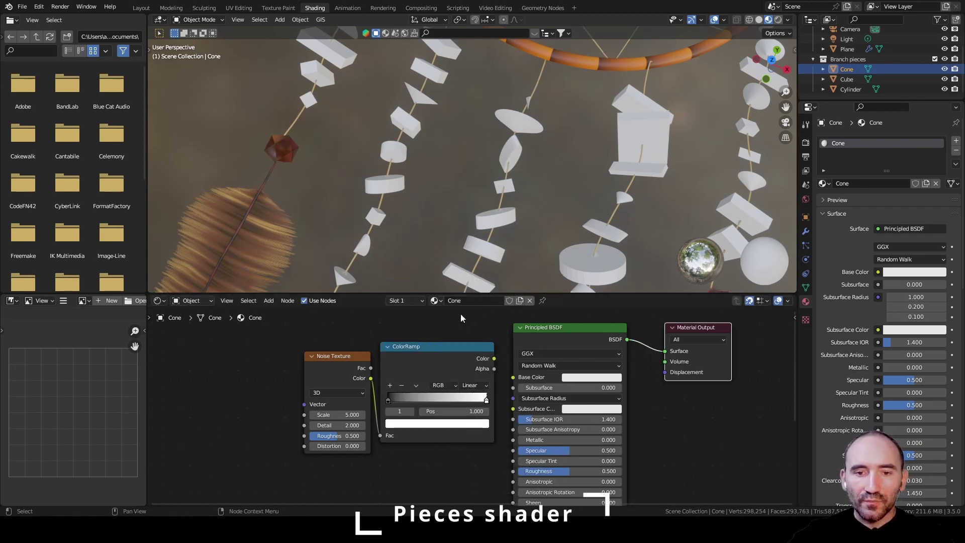
pyautogui.click(461, 426)
pyautogui.moveTo(463, 328); pyautogui.dragTo(520, 376)
# Set the Cone material's Roughness to 0.95 and the Noise Texture's Scale to 15
pyautogui.moveTo(561, 470); pyautogui.dragTo(618, 470)
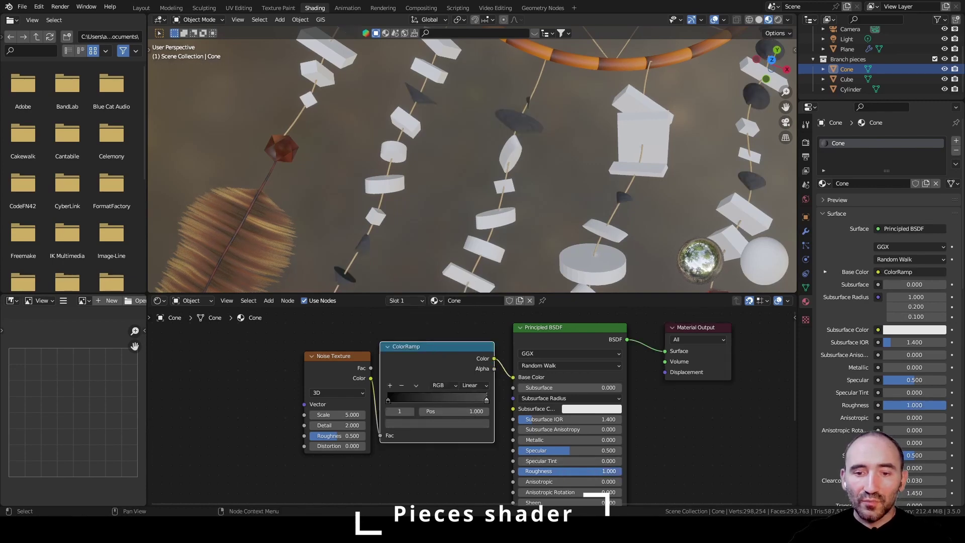
pyautogui.click(619, 472)
pyautogui.write('0.95')
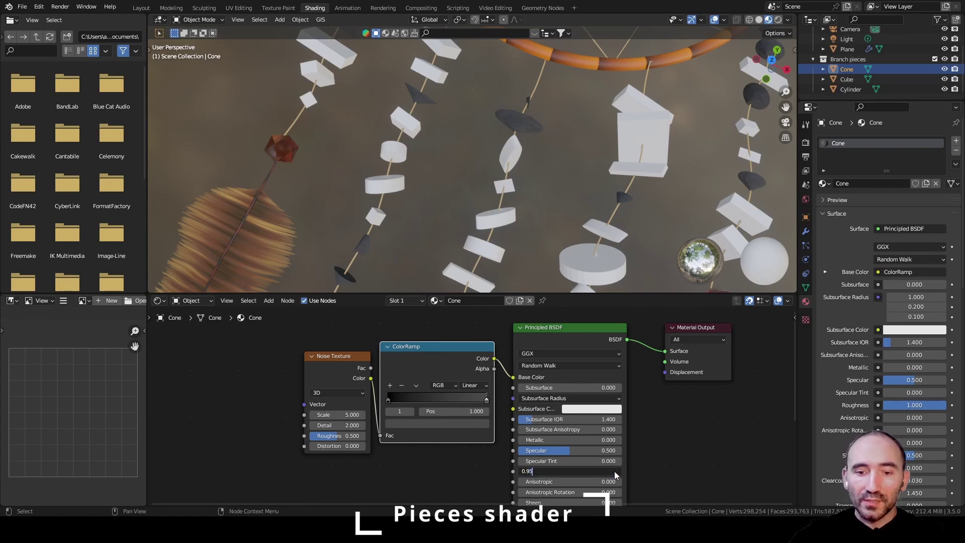
pyautogui.press('Return')
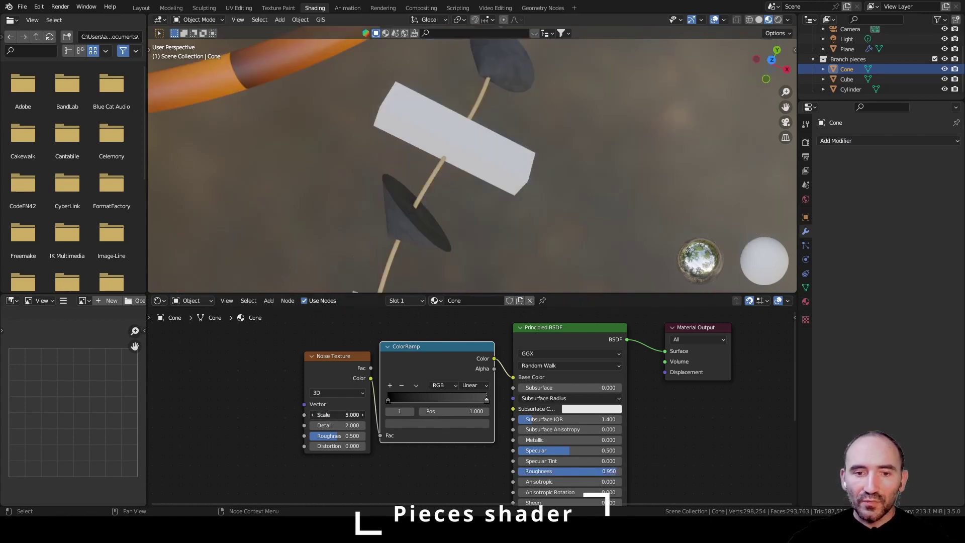
pyautogui.click(343, 417)
pyautogui.write('15')
pyautogui.press('Return')
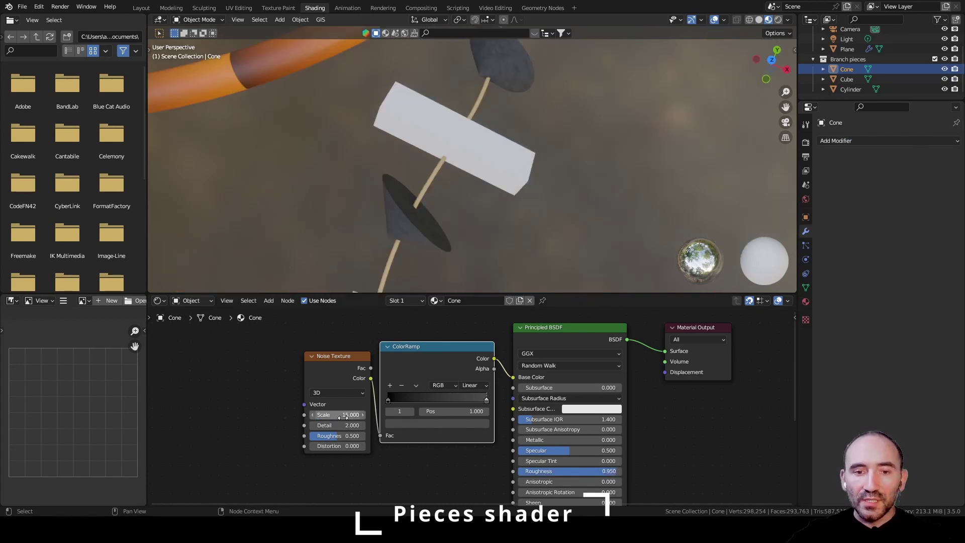
# Add a Bump node with Strength 0.2 and feed its Height from the Noise Texture's Fac output
pyautogui.scroll(-3, 343, 417)
pyautogui.moveTo(353, 394); pyautogui.dragTo(271, 408)
pyautogui.moveTo(360, 443); pyautogui.dragTo(326, 388, button='middle')
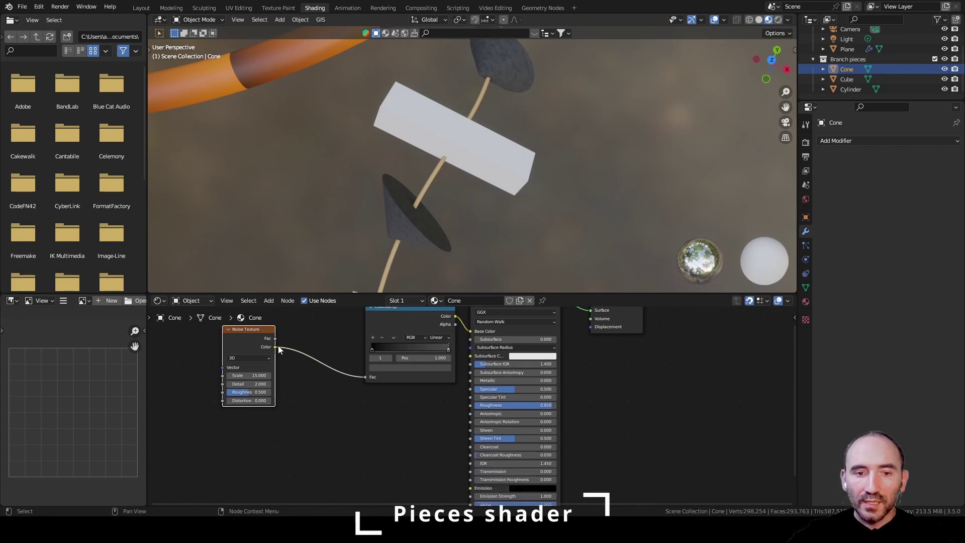
pyautogui.moveTo(277, 347); pyautogui.dragTo(355, 468)
pyautogui.write('bump')
pyautogui.press('Return')
pyautogui.click(374, 417)
pyautogui.scroll(2, 373, 417)
pyautogui.click(387, 449)
pyautogui.write('0.2')
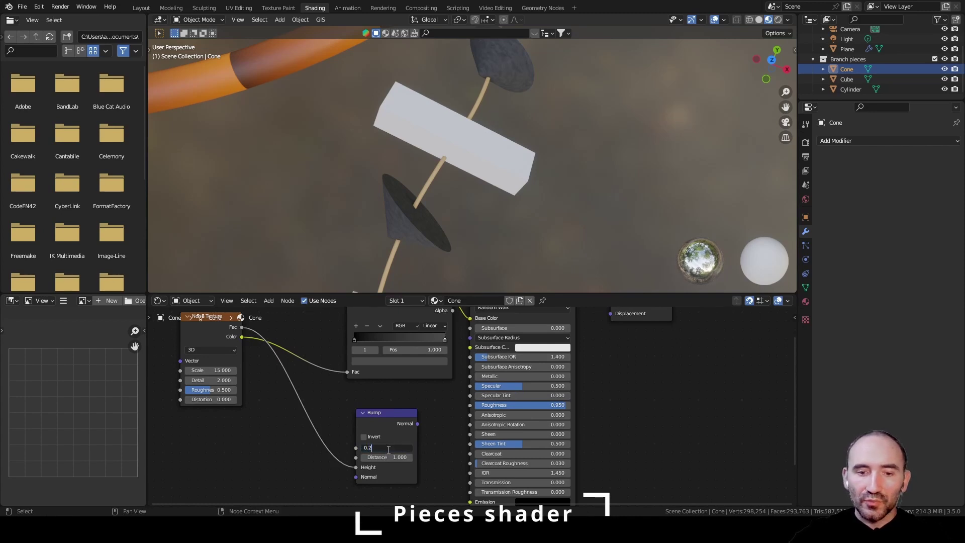
pyautogui.press('Return')
# Connect the Bump node's output to the Principled BSDF's Normal input and select the Cube object in the Branch pieces collection
pyautogui.moveTo(439, 439); pyautogui.dragTo(429, 317, button='middle')
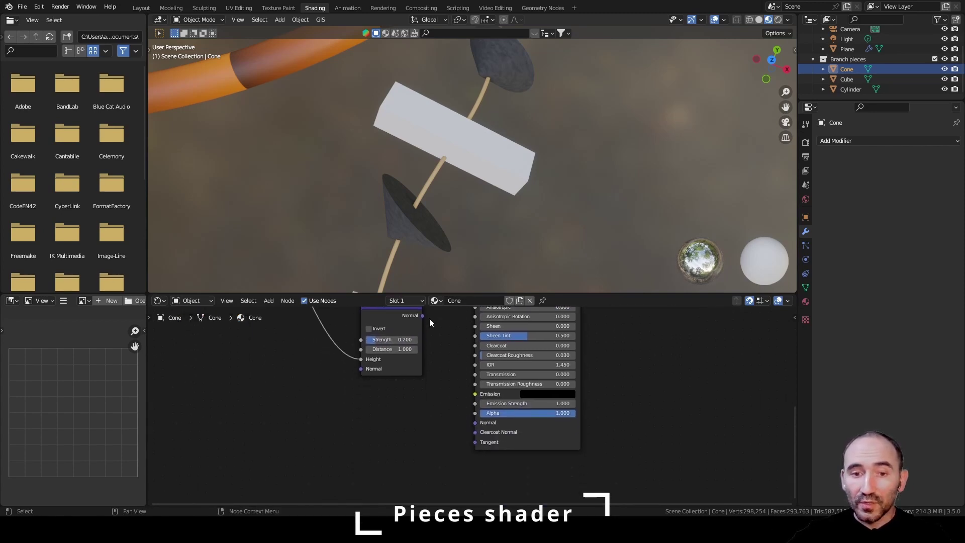
pyautogui.moveTo(424, 315); pyautogui.dragTo(473, 424)
pyautogui.moveTo(632, 346); pyautogui.dragTo(638, 381, button='middle')
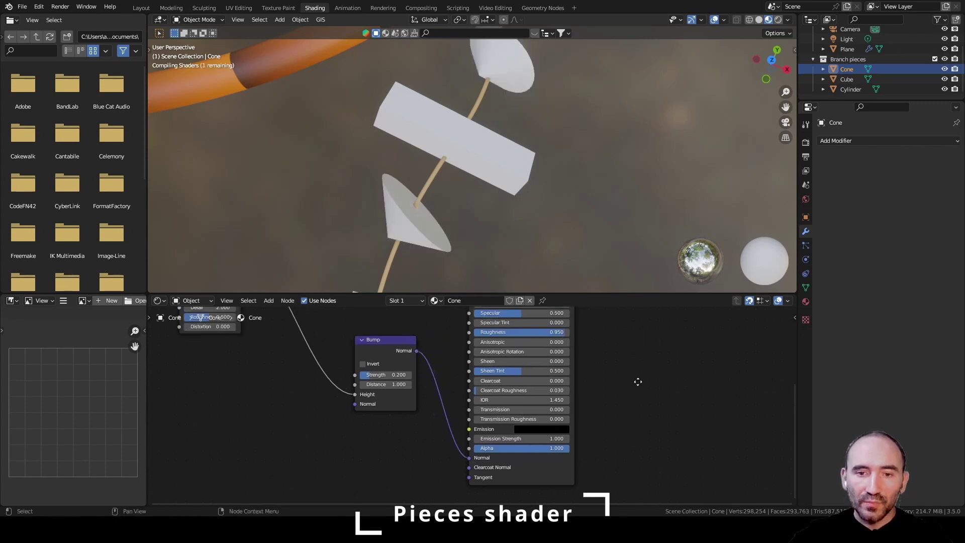
pyautogui.click(846, 79)
pyautogui.click(847, 141)
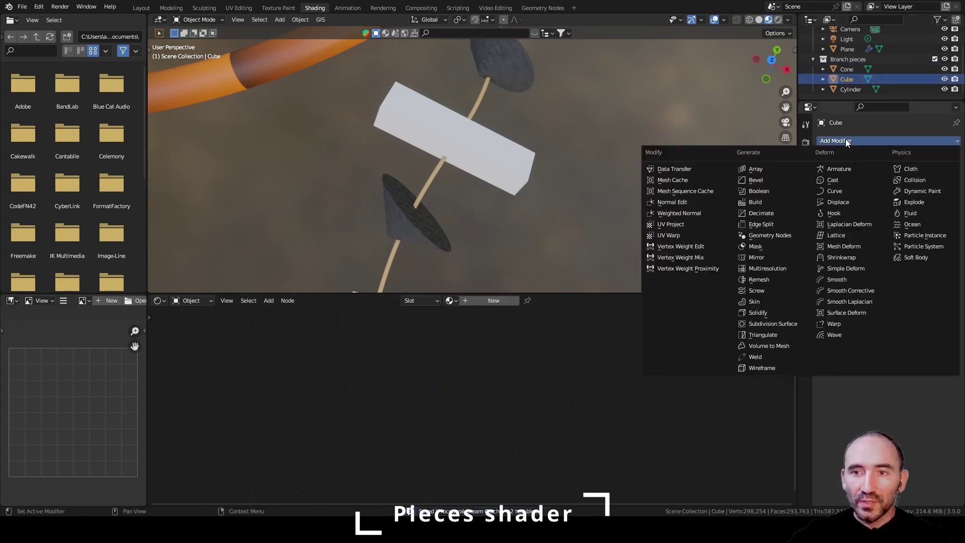
pyautogui.click(848, 143)
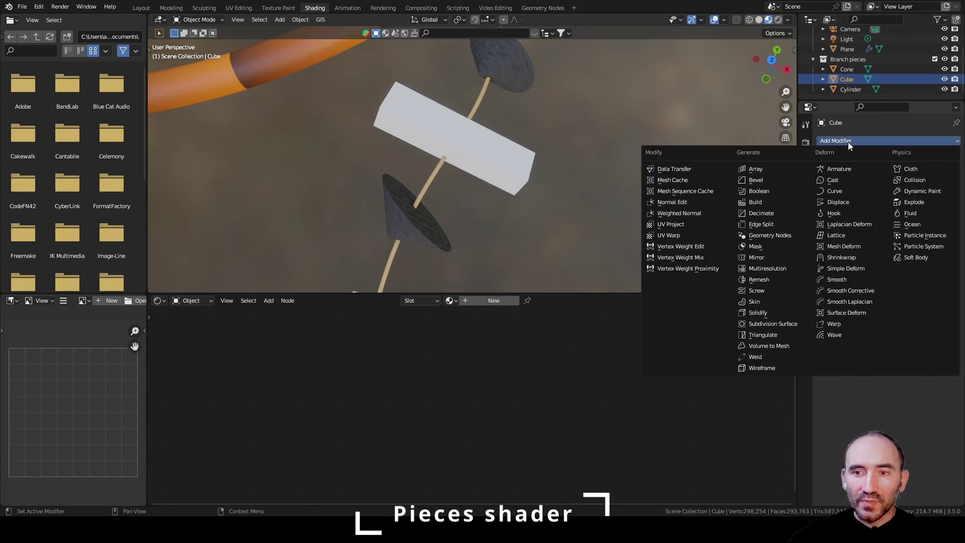
pyautogui.click(848, 141)
# Create a new material on the cube and name it Cube
pyautogui.click(805, 302)
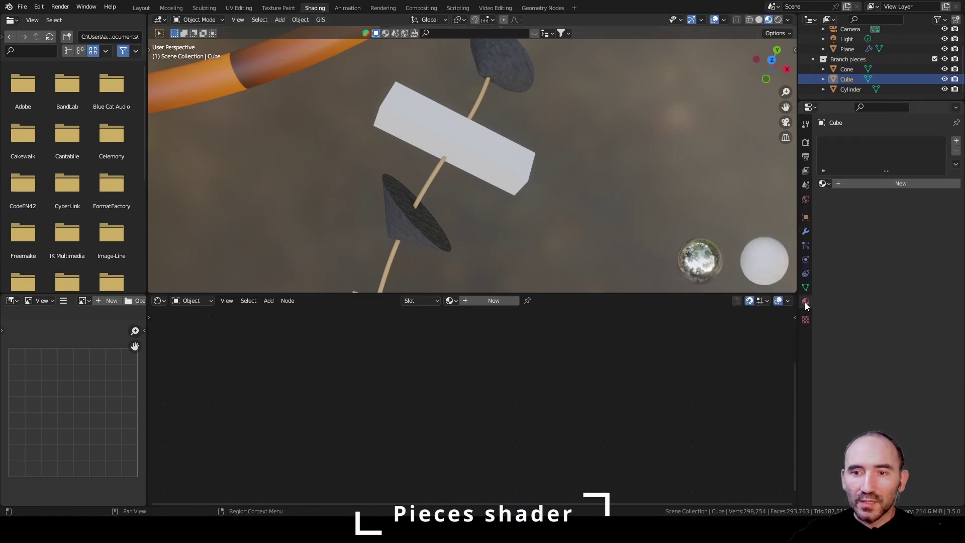
pyautogui.click(854, 185)
pyautogui.click(850, 183)
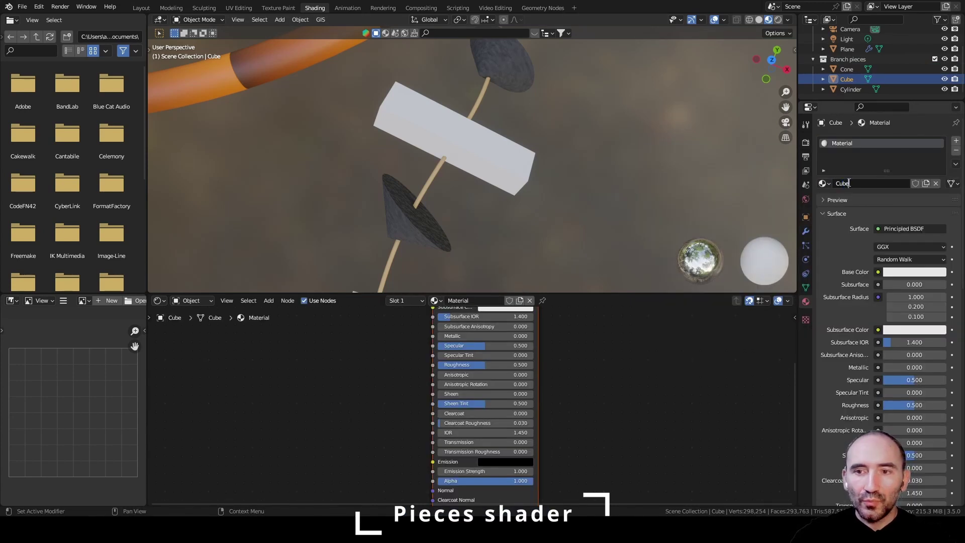
pyautogui.write('Cube')
pyautogui.press('Return')
# Set the Cube material's Transmission to 1 and its Base Color to dark red
pyautogui.scroll(-8, 894, 351)
pyautogui.moveTo(885, 304); pyautogui.dragTo(947, 304)
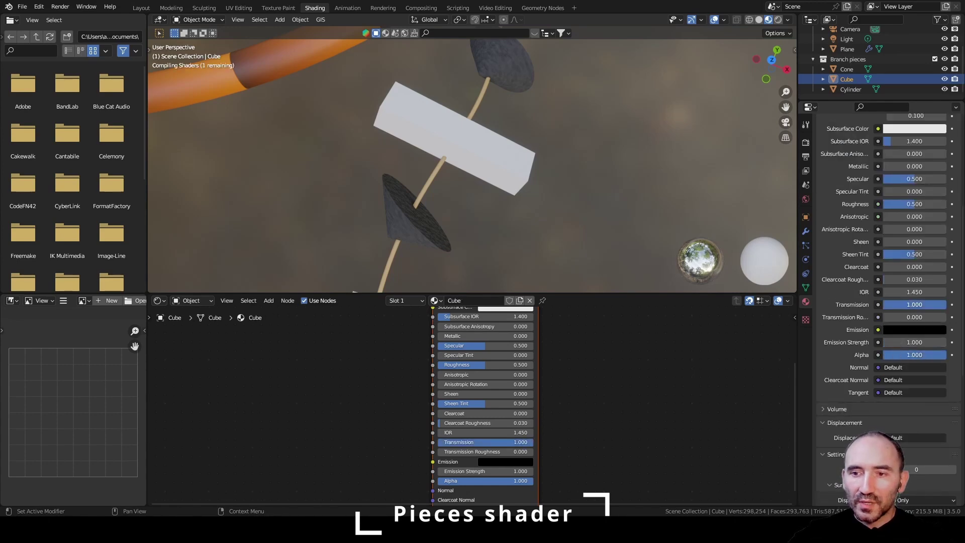
pyautogui.scroll(10, 914, 302)
pyautogui.click(899, 251)
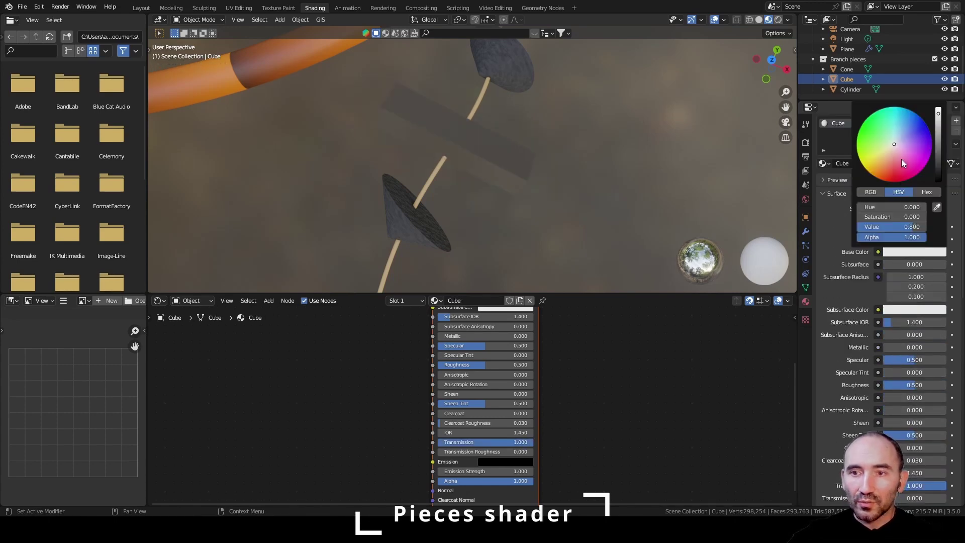
pyautogui.moveTo(898, 158); pyautogui.dragTo(891, 182)
# Set the Cube material's Blend Mode to Alpha Hashed, enable Screen Space Refraction and save the file
pyautogui.scroll(-15, 848, 293)
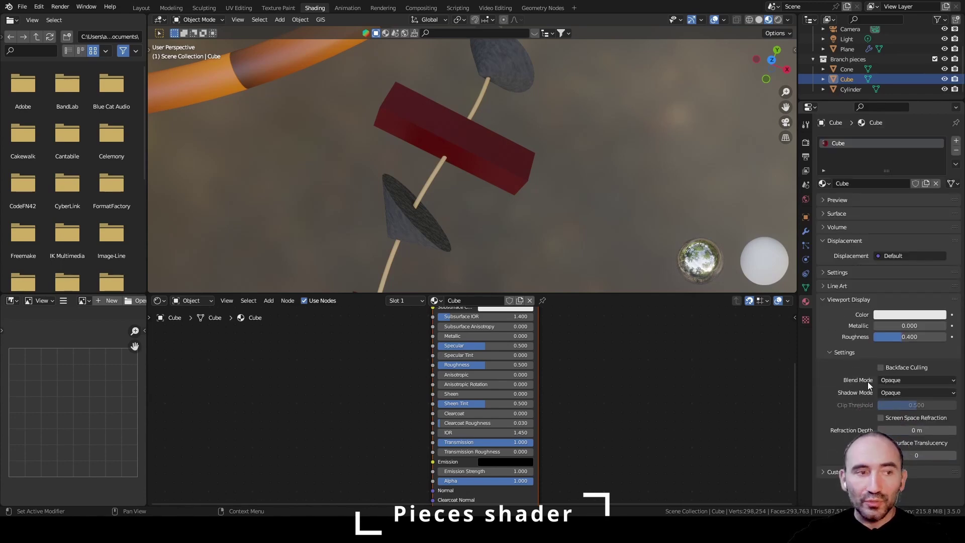
pyautogui.click(899, 380)
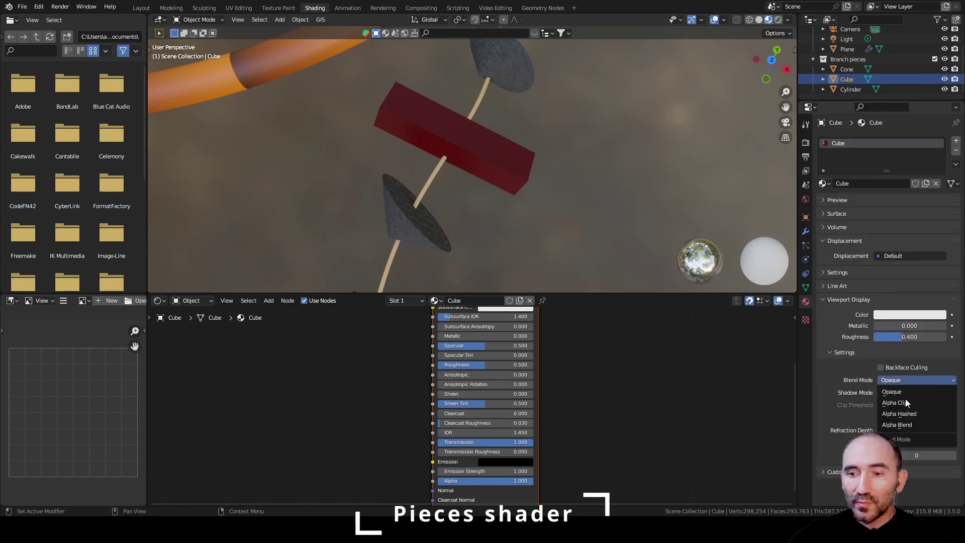
pyautogui.click(931, 411)
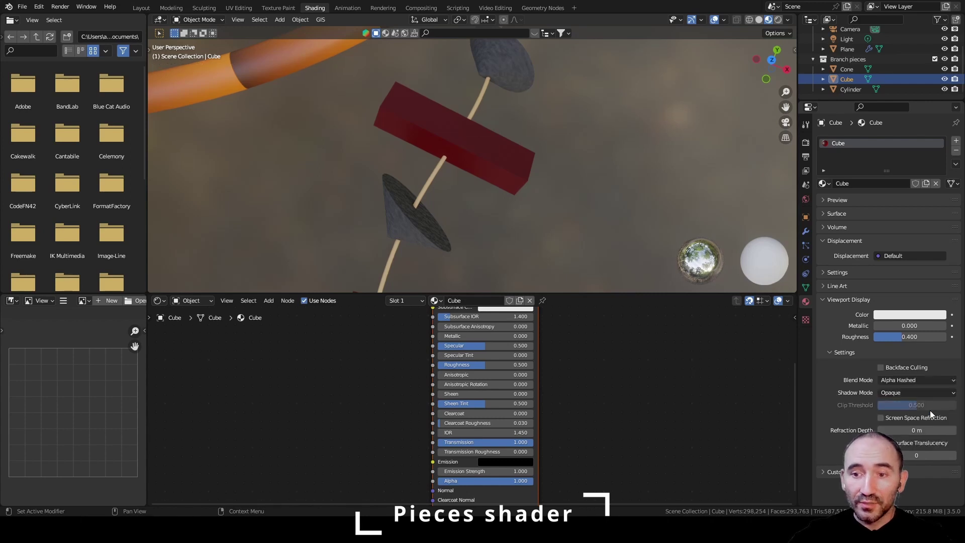
pyautogui.click(881, 417)
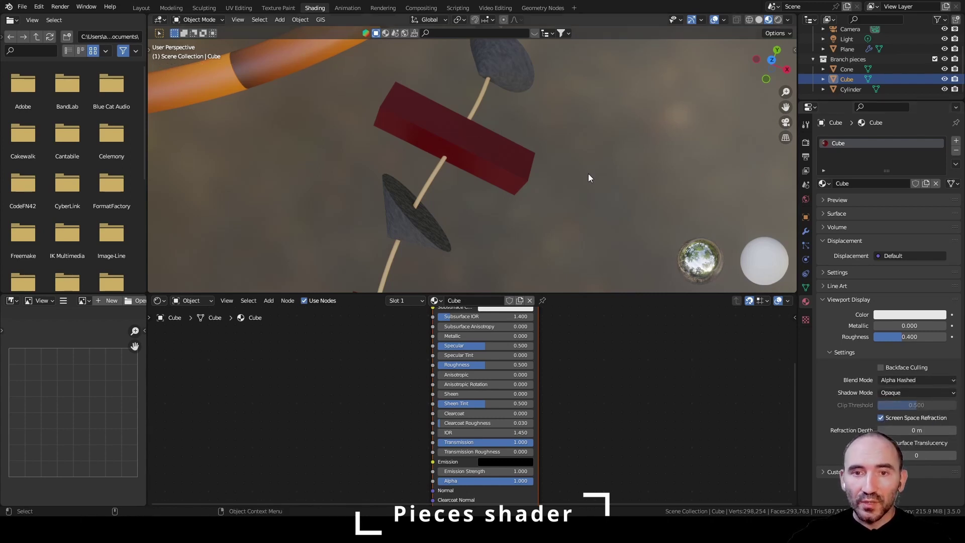
pyautogui.hotkey('ctrl', 's')
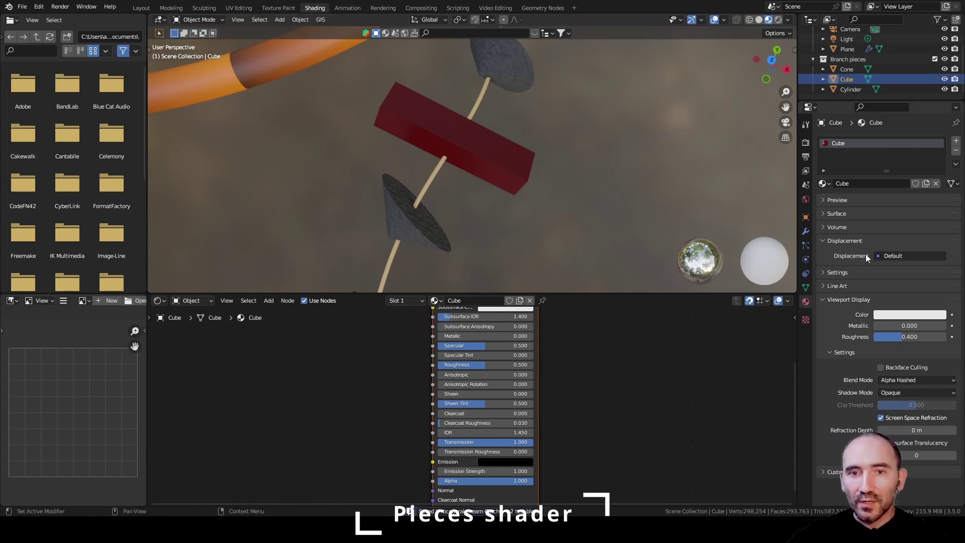
# Reselect the Cube object and lower its material's Roughness to 0 on the Principled BSDF
pyautogui.scroll(-8, 573, 139)
pyautogui.moveTo(554, 142); pyautogui.dragTo(508, 116, button='middle')
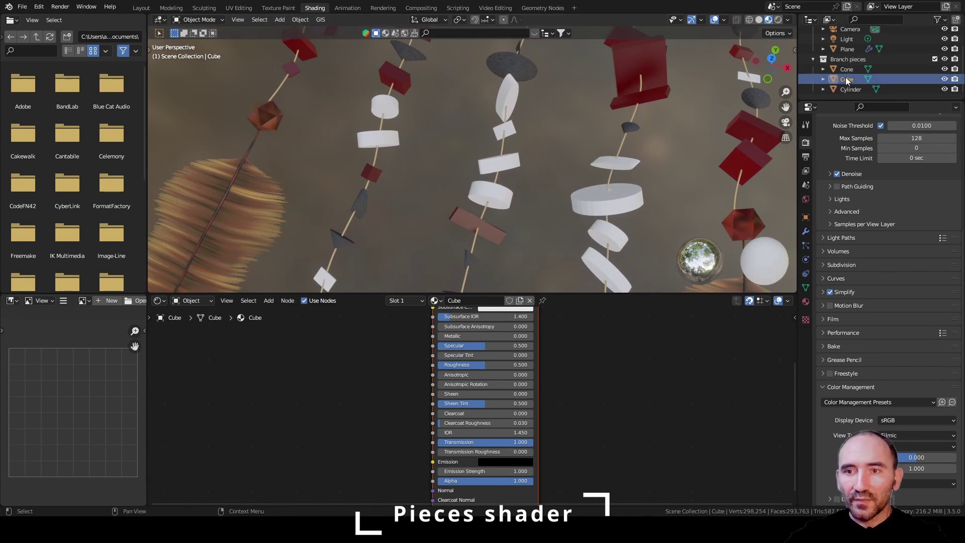
pyautogui.click(852, 90)
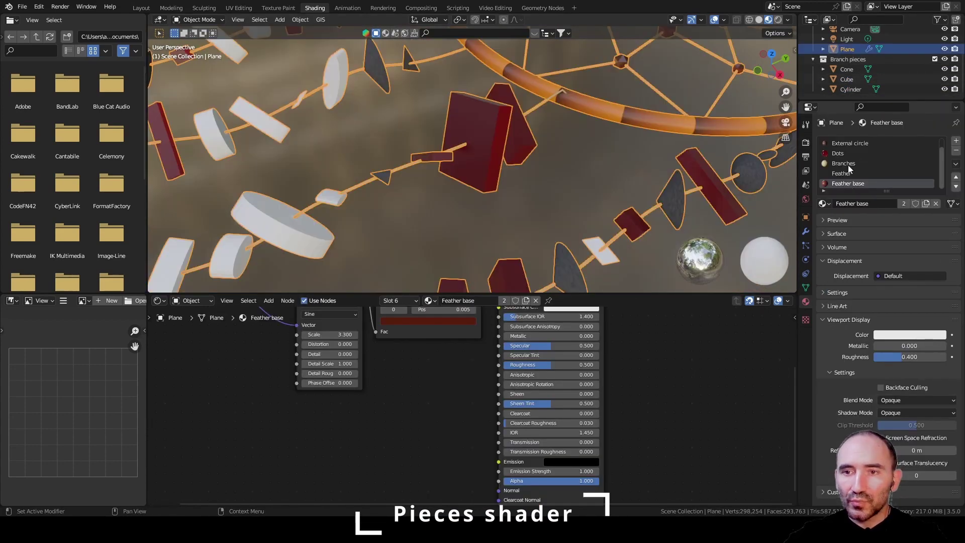
pyautogui.click(850, 78)
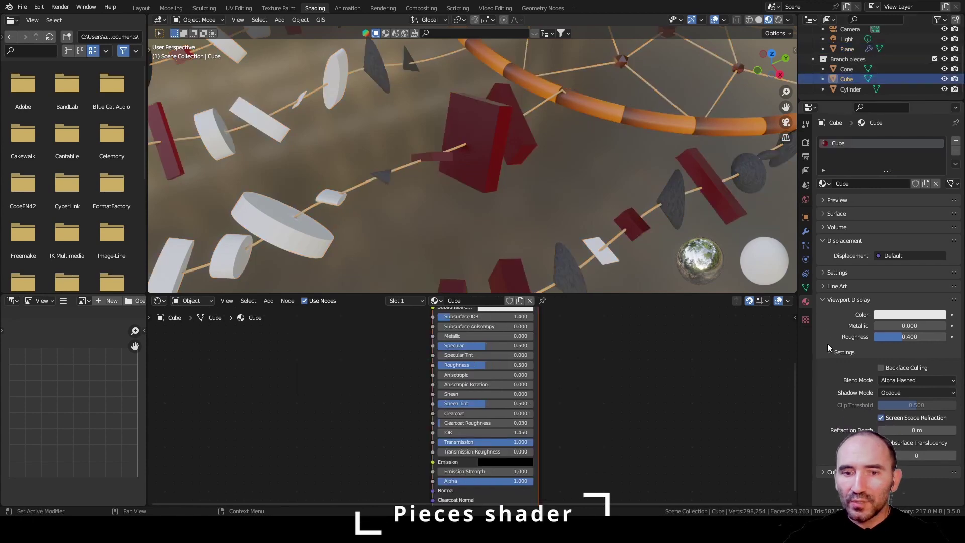
pyautogui.moveTo(484, 365); pyautogui.dragTo(437, 365)
pyautogui.keyDown('alt'); pyautogui.moveTo(516, 184); pyautogui.dragTo(432, 162, button='right'); pyautogui.keyUp('alt')
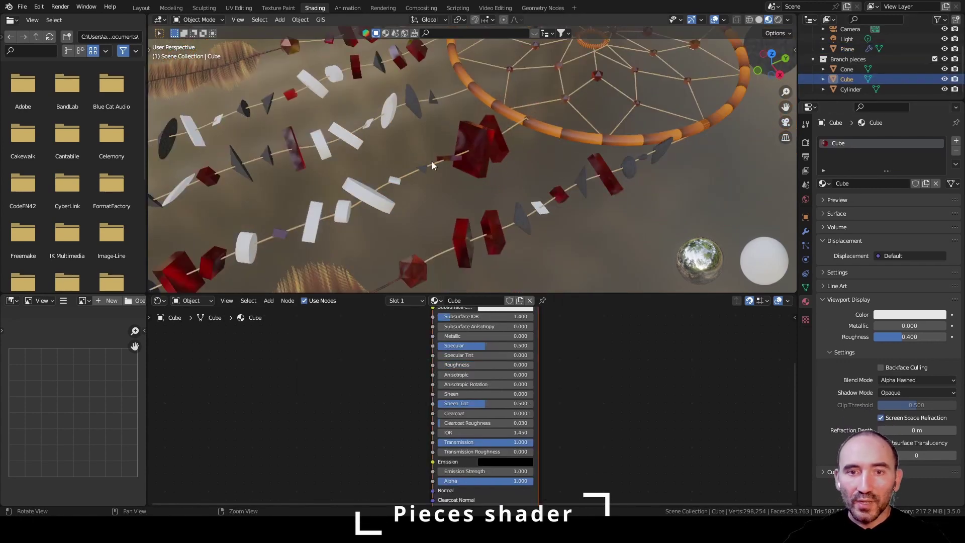
pyautogui.moveTo(432, 165); pyautogui.dragTo(510, 134, button='middle')
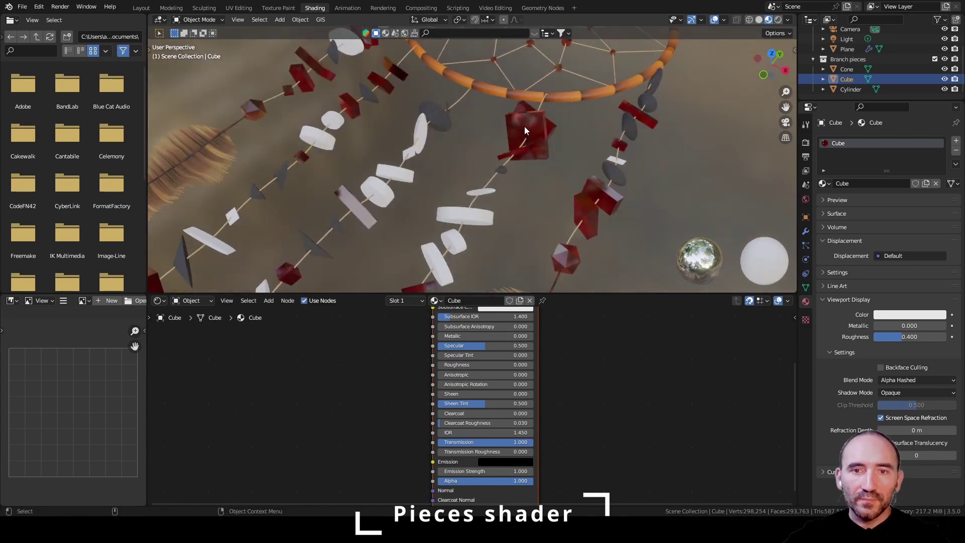
# Give the Cylinder object a new material and set its Subsurface value to 0.3
pyautogui.click(472, 215)
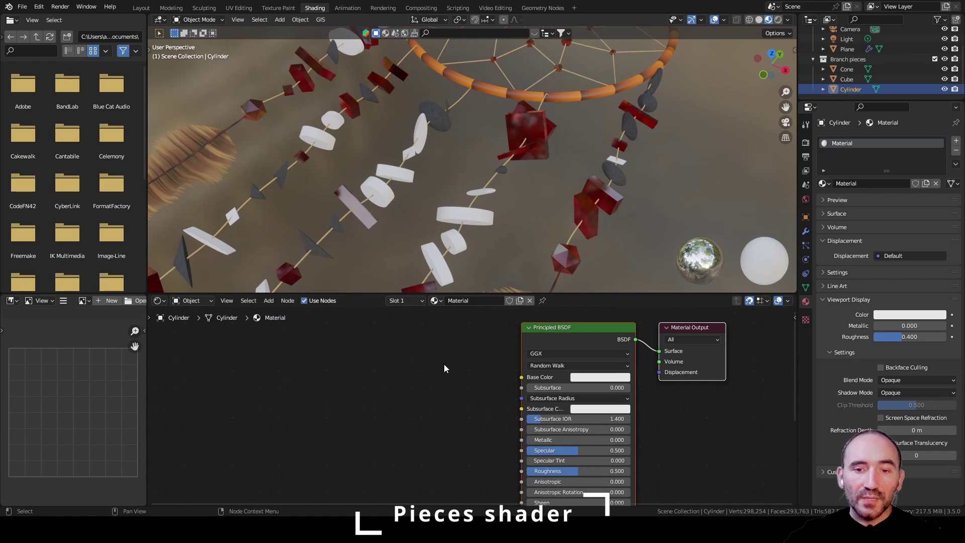
pyautogui.click(425, 369)
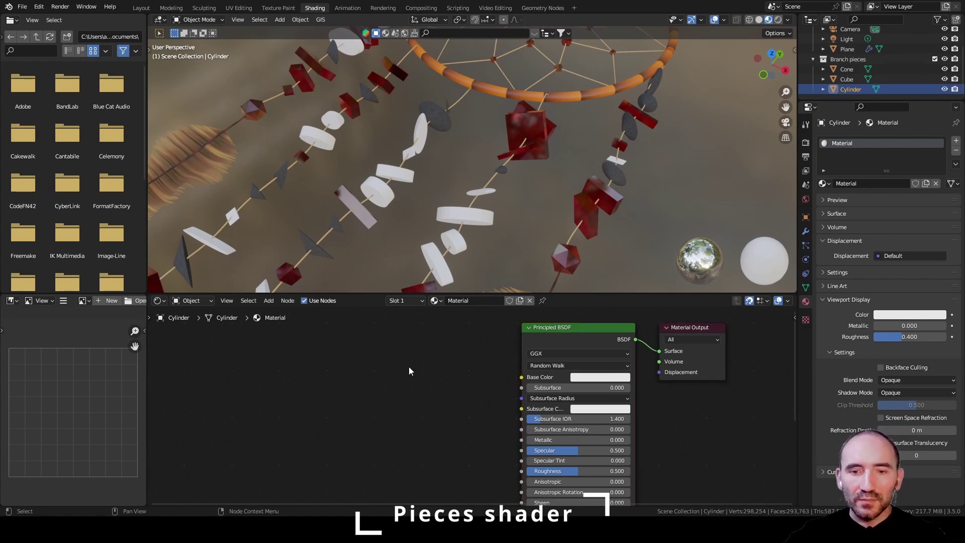
pyautogui.scroll(1, 409, 361)
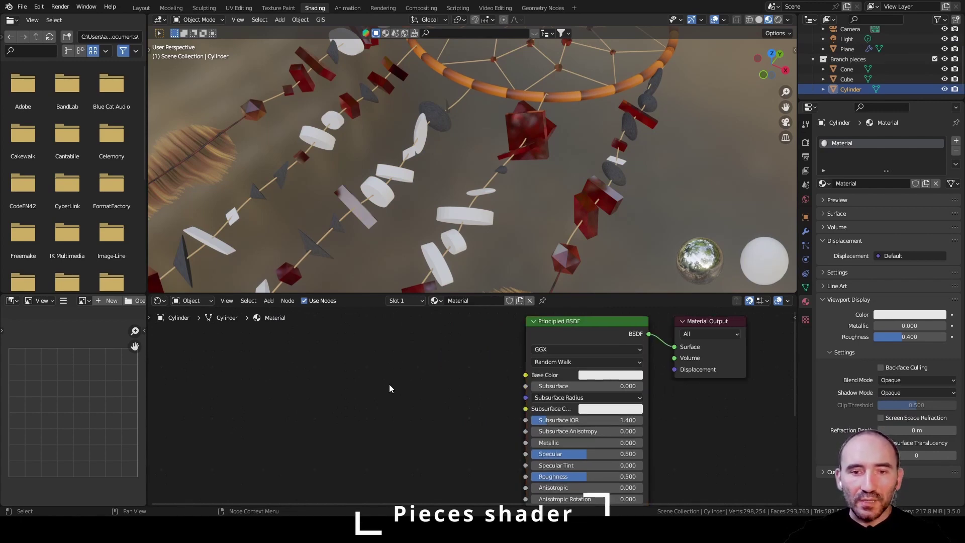
pyautogui.doubleClick(573, 385)
pyautogui.write('0')
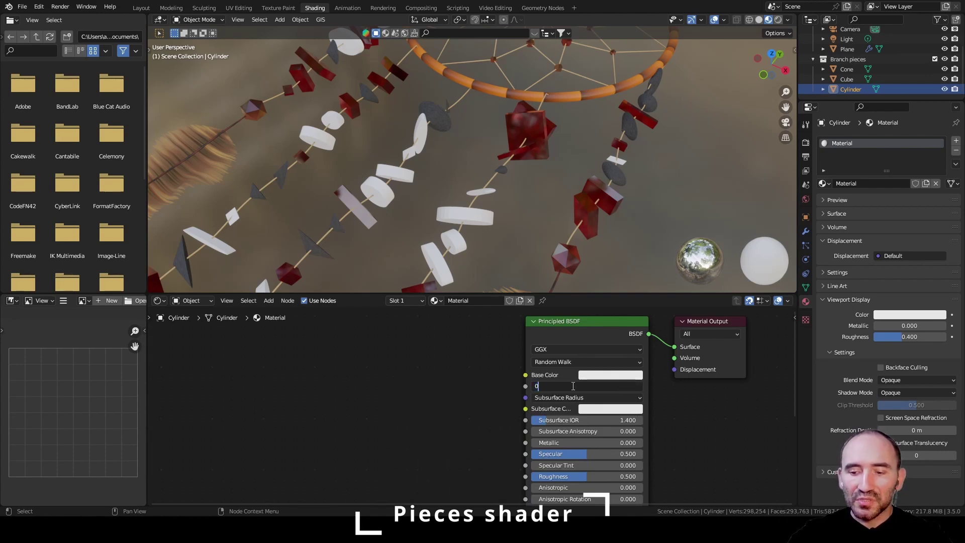
pyautogui.write('.3')
pyautogui.press('Return')
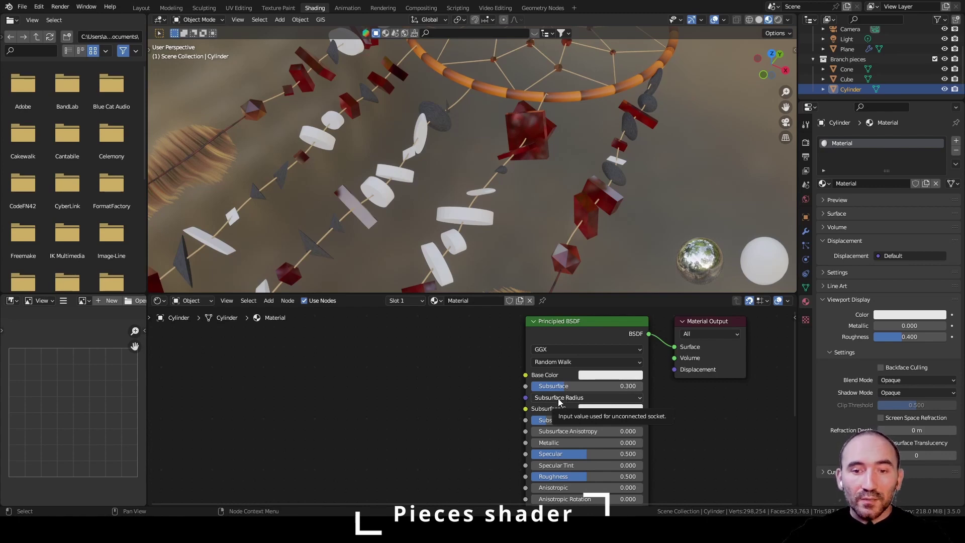
# Set all three Subsurface Radius values of the Cylinder material to 1
pyautogui.click(560, 399)
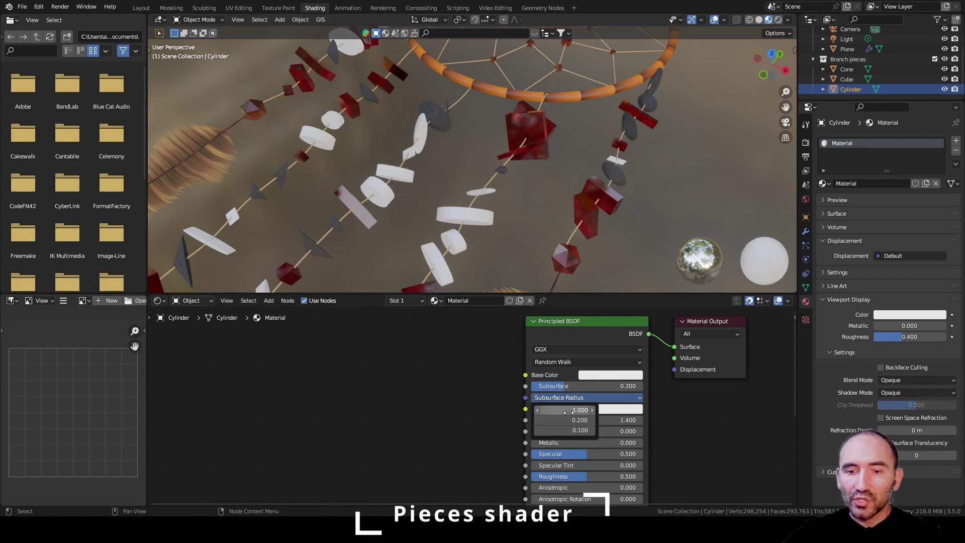
pyautogui.moveTo(571, 410); pyautogui.dragTo(571, 430)
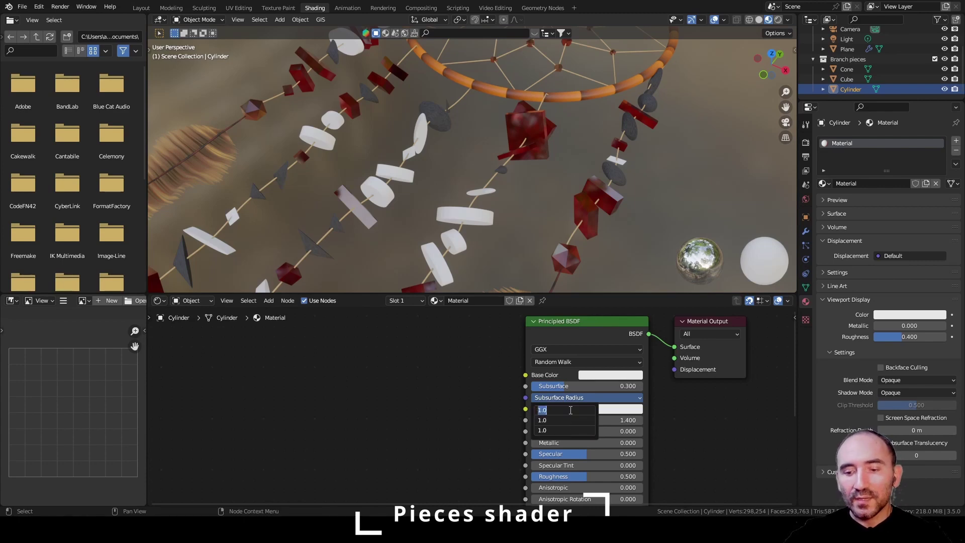
pyautogui.press('Return')
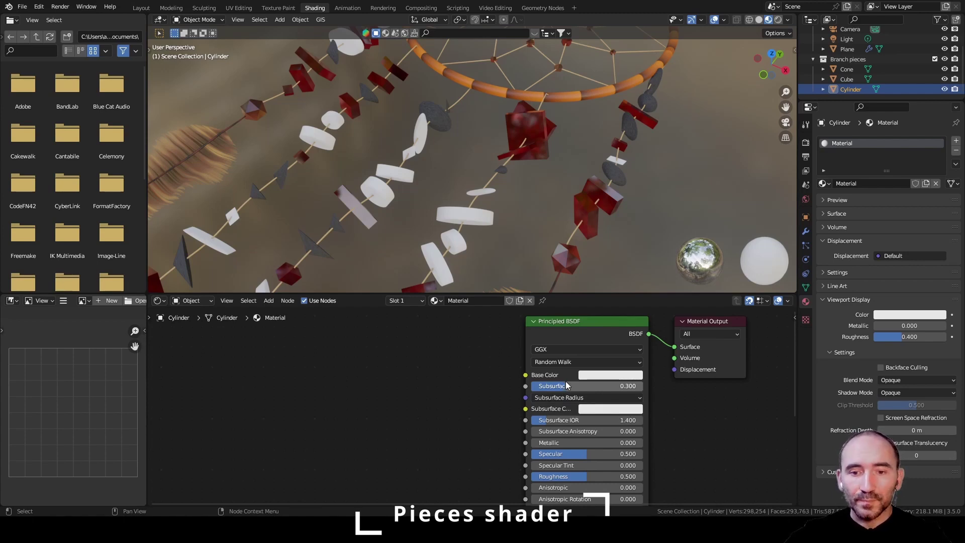
# Set the Cylinder material's Base Color to black and copy it to the Subsurface Color
pyautogui.click(598, 375)
pyautogui.click(614, 273)
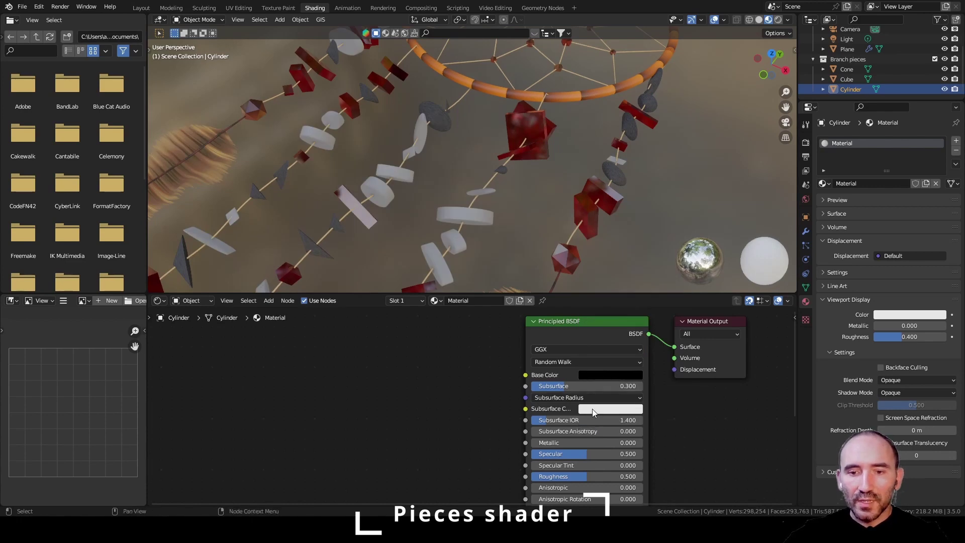
pyautogui.hotkey('ctrl', 'v')
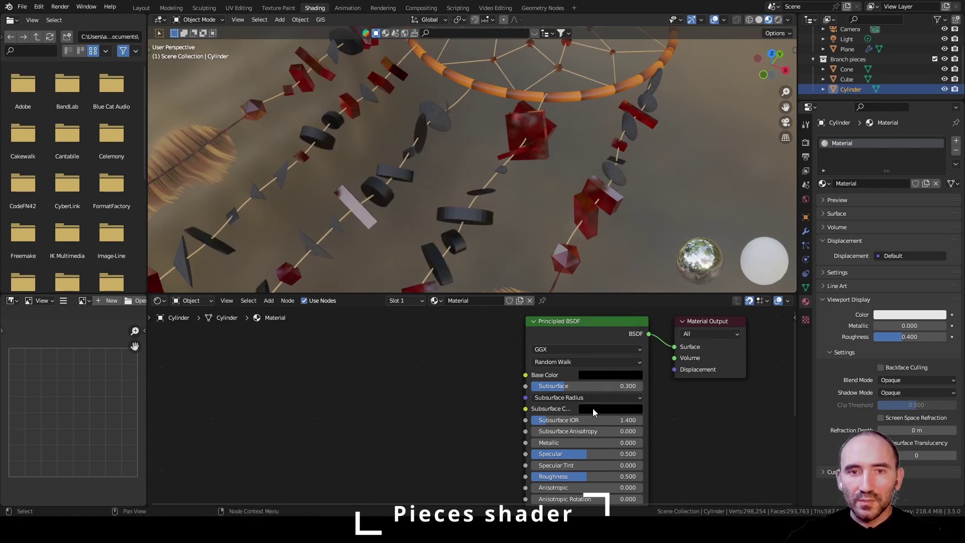
# Raise the Cylinder material's Roughness to 0.855 and inspect the disc pieces up close
pyautogui.moveTo(593, 476); pyautogui.dragTo(626, 476)
pyautogui.scroll(4, 520, 272)
pyautogui.keyDown('shift'); pyautogui.moveTo(520, 272); pyautogui.dragTo(535, 180, button='middle'); pyautogui.keyUp('shift')
pyautogui.scroll(6, 535, 179)
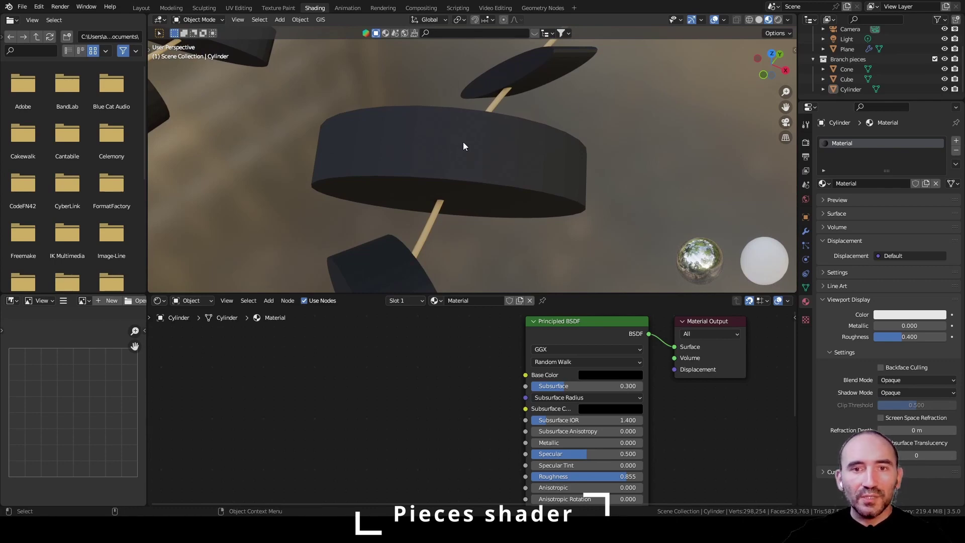
pyautogui.scroll(-10, 463, 146)
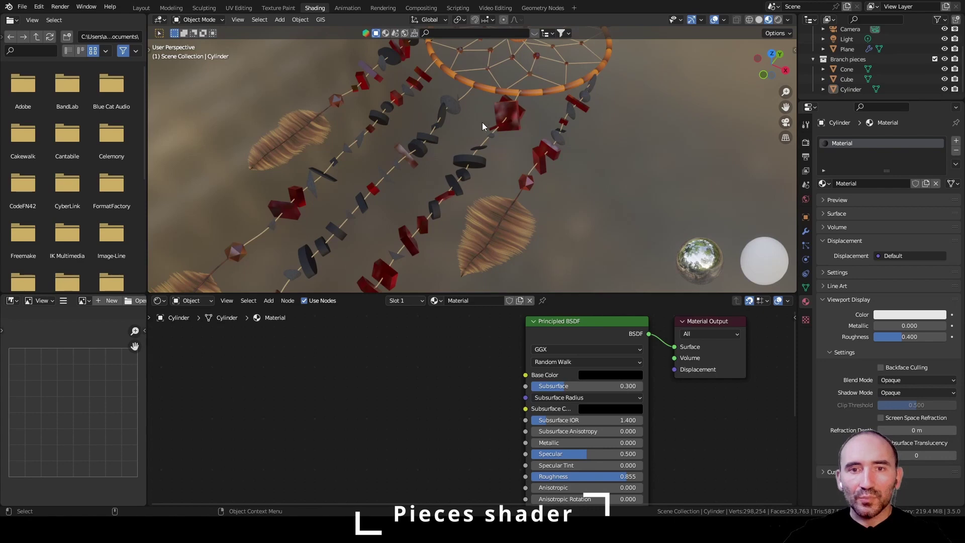
pyautogui.scroll(8, 497, 80)
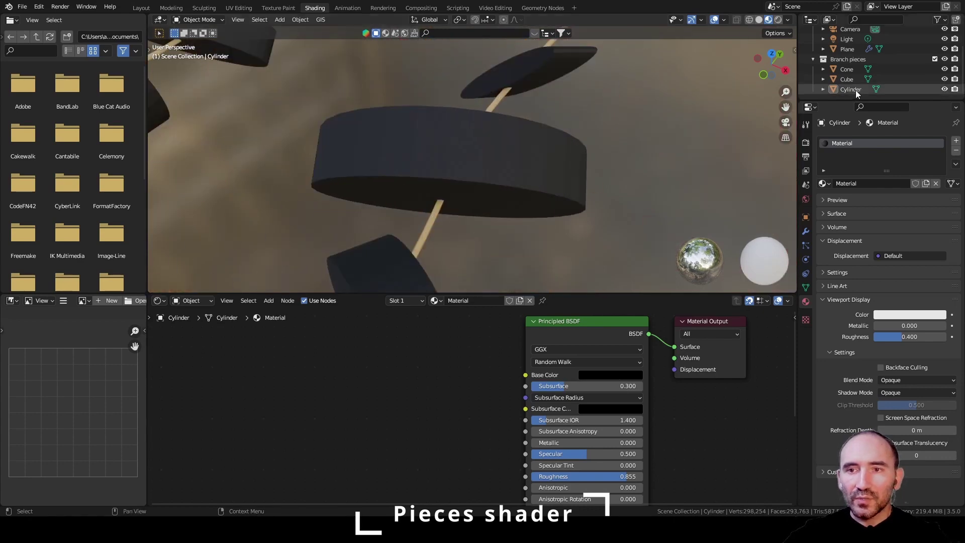
# Select the Cylinder object and apply Shade Smooth, followed by Shade Auto Smooth
pyautogui.click(856, 89)
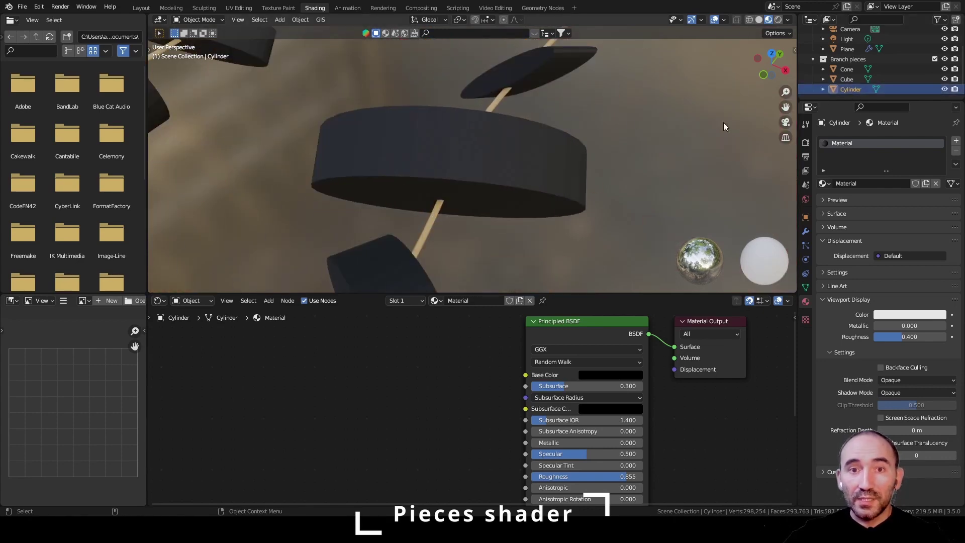
pyautogui.scroll(-10, 630, 124)
pyautogui.rightClick(627, 105)
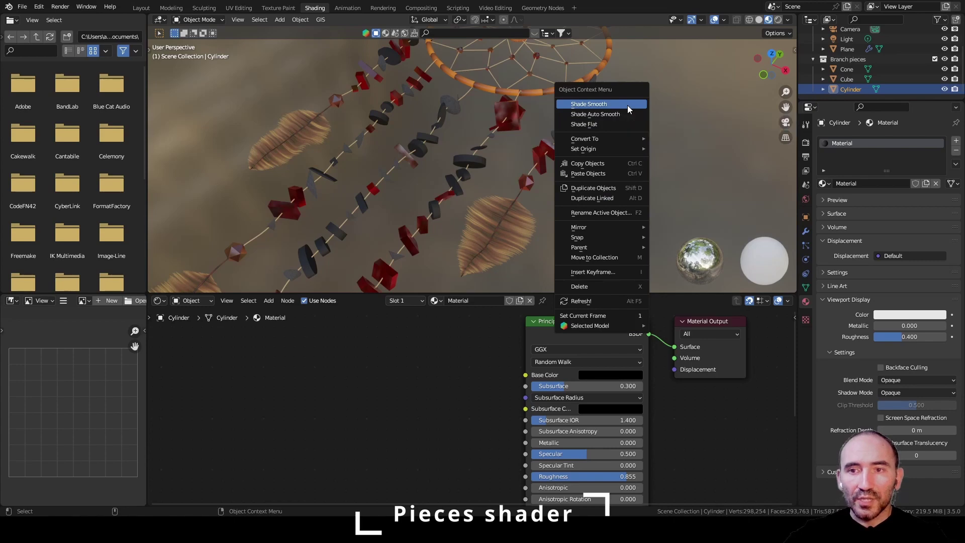
pyautogui.click(627, 104)
pyautogui.scroll(8, 653, 101)
pyautogui.rightClick(684, 88)
pyautogui.click(681, 98)
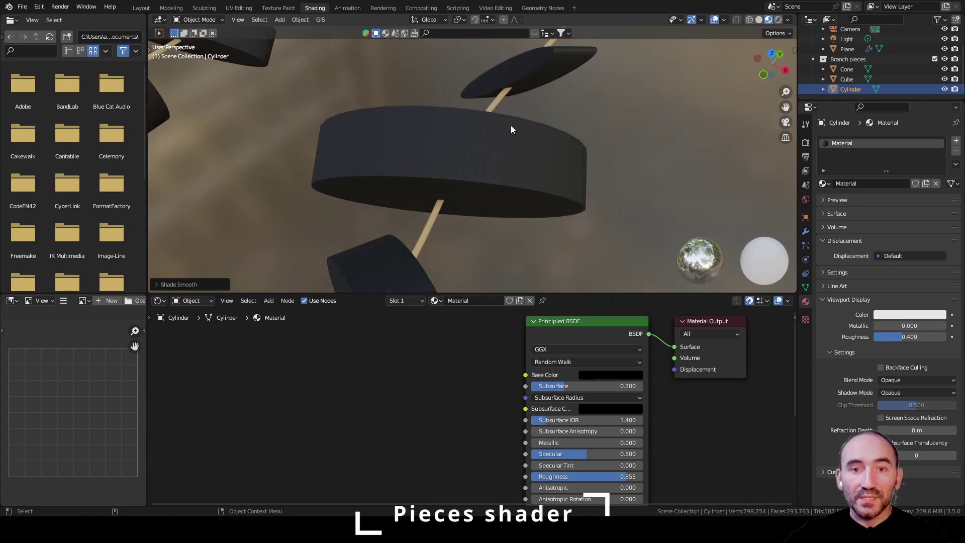
# Exclude the Branch pieces collection from the view layer and inspect the dreamcatcher's ring, strands and feathers
pyautogui.scroll(-6, 460, 200)
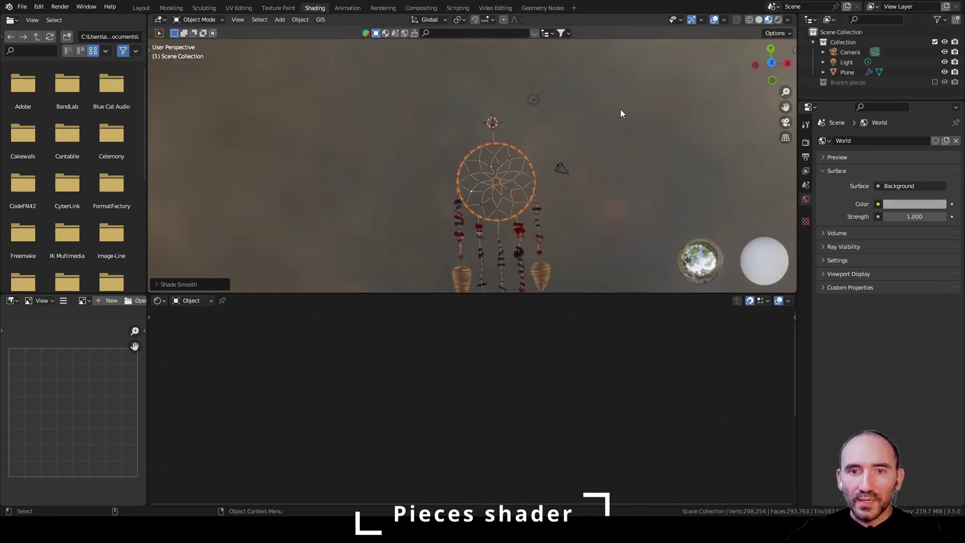
pyautogui.scroll(5, 542, 140)
pyautogui.moveTo(542, 141); pyautogui.dragTo(502, 93, button='middle')
pyautogui.scroll(4, 458, 155)
pyautogui.scroll(-6, 463, 158)
pyautogui.keyDown('shift'); pyautogui.moveTo(505, 147); pyautogui.dragTo(487, 100, button='middle'); pyautogui.keyUp('shift')
pyautogui.scroll(4, 517, 98)
pyautogui.scroll(-8, 528, 156)
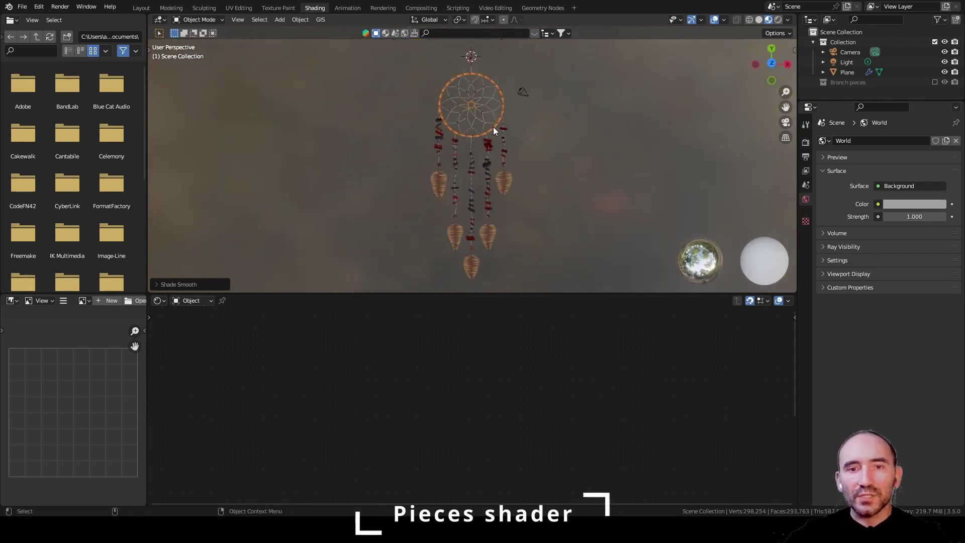
# Select the dreamcatcher, save the file and review the parameters of its Geometry Nodes modifier
pyautogui.click(487, 109)
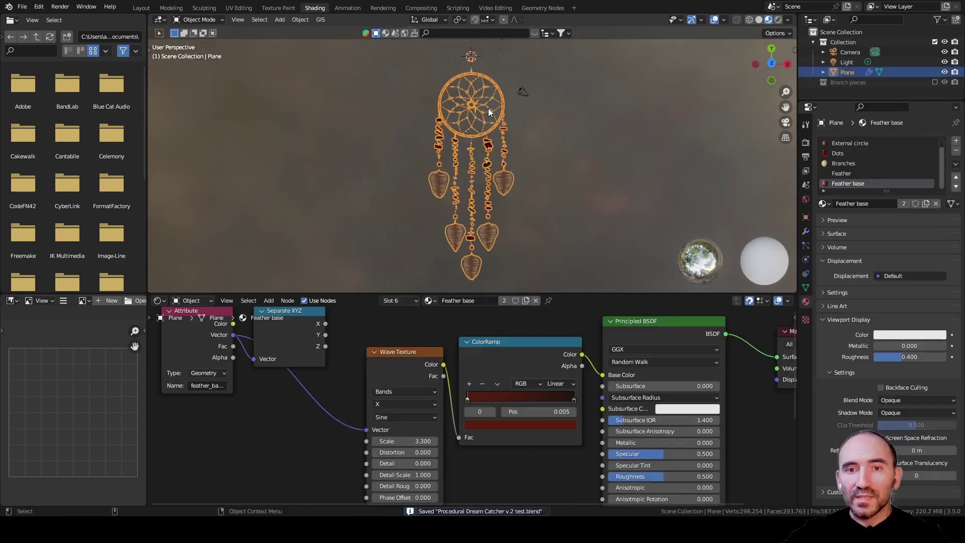
pyautogui.hotkey('ctrl', 's')
pyautogui.click(646, 167)
pyautogui.click(805, 231)
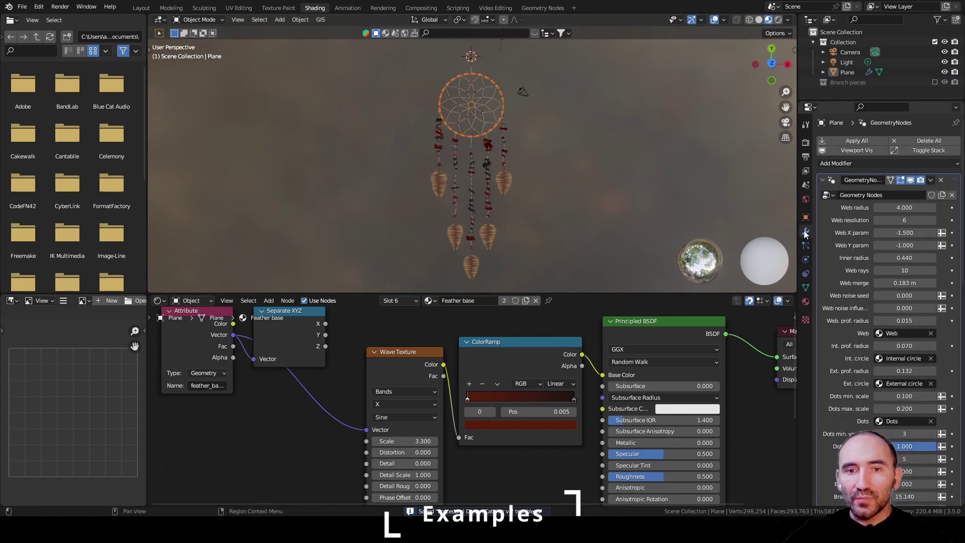
pyautogui.scroll(-10, 857, 259)
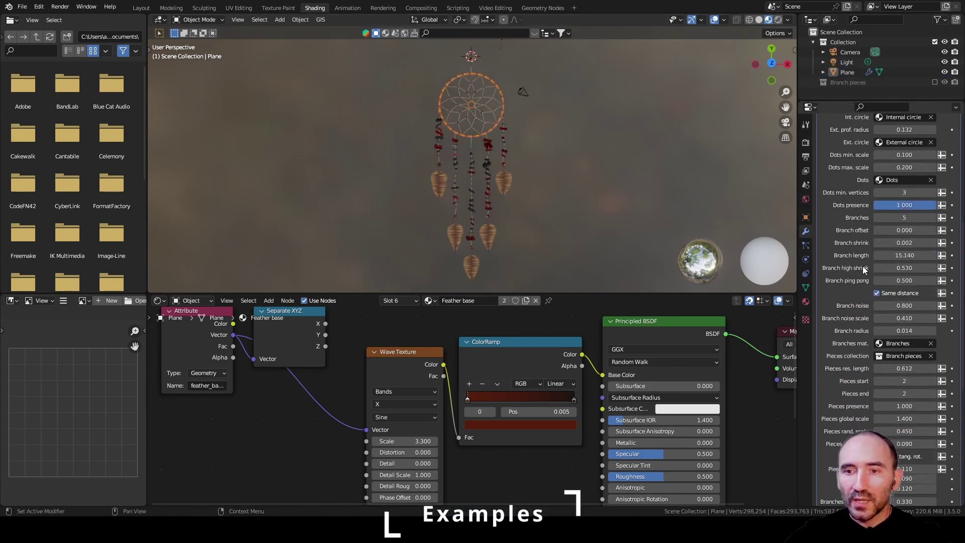
pyautogui.scroll(-4, 879, 221)
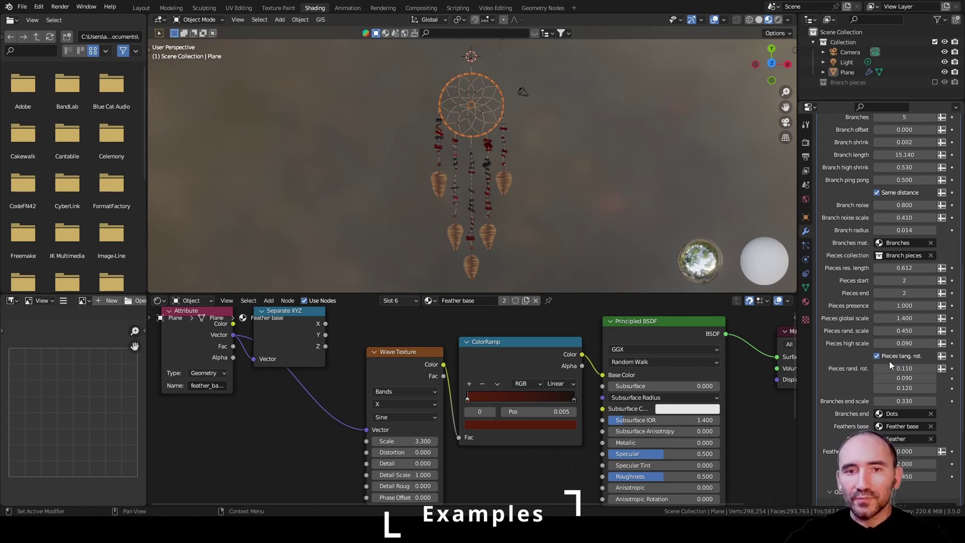
pyautogui.scroll(15, 888, 361)
# Set the dreamcatcher's Web resolution to 20, Web X param to 0, Web Y param to 2 and Web merge to 0 m
pyautogui.scroll(5, 566, 129)
pyautogui.keyDown('shift'); pyautogui.moveTo(575, 101); pyautogui.dragTo(574, 224, button='middle'); pyautogui.keyUp('shift')
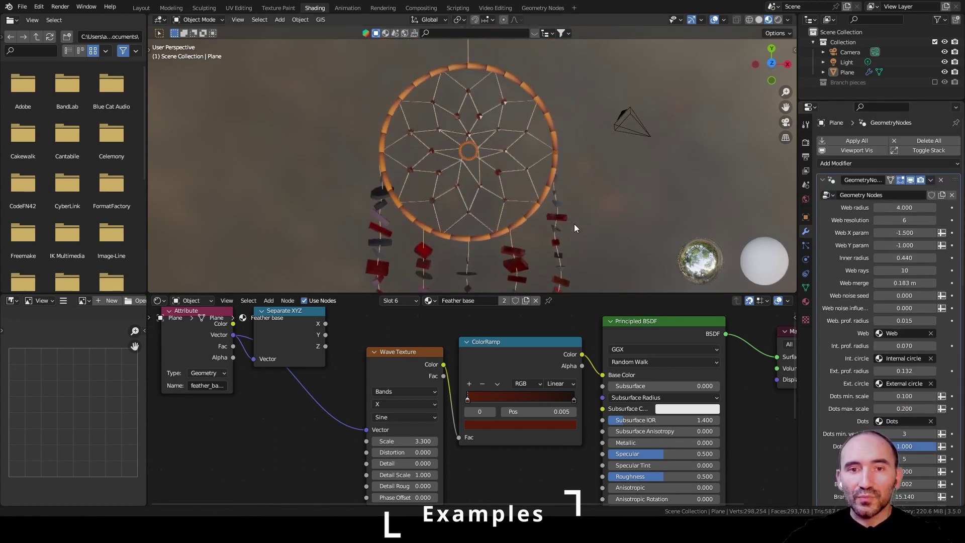
pyautogui.scroll(1, 569, 182)
pyautogui.keyDown('shift'); pyautogui.scroll(2, 570, 182); pyautogui.keyUp('shift')
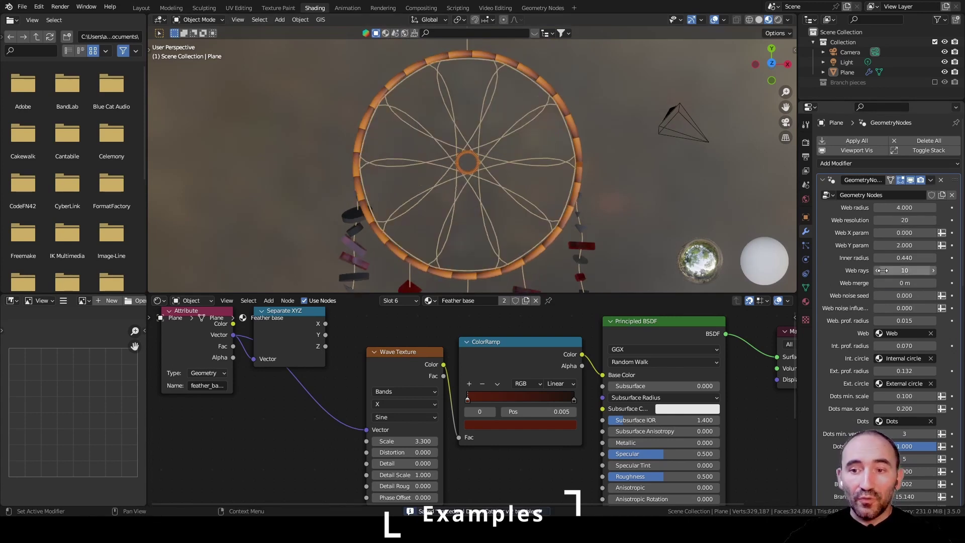
# Turn off the viewport display of the dreamcatcher's Subdivision modifier
pyautogui.scroll(-8, 899, 274)
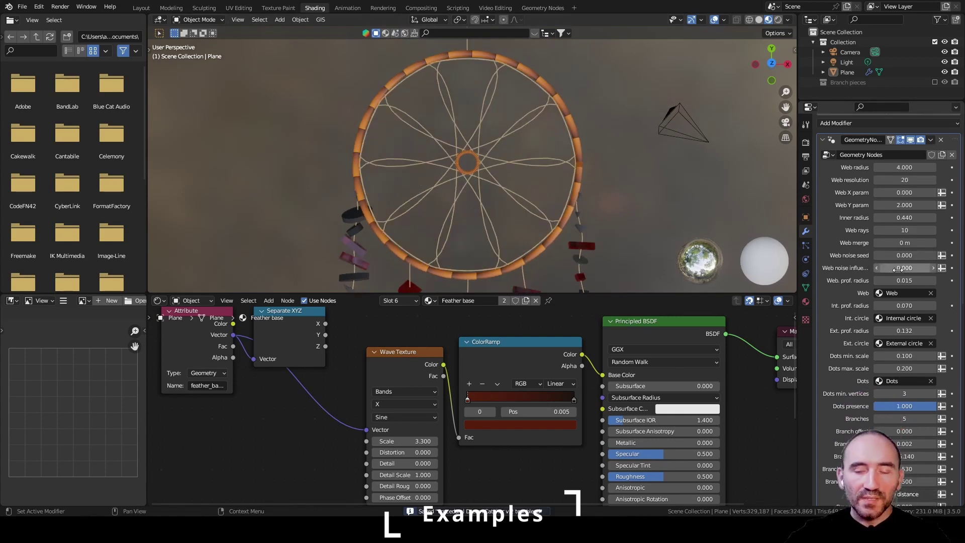
pyautogui.scroll(-14, 898, 273)
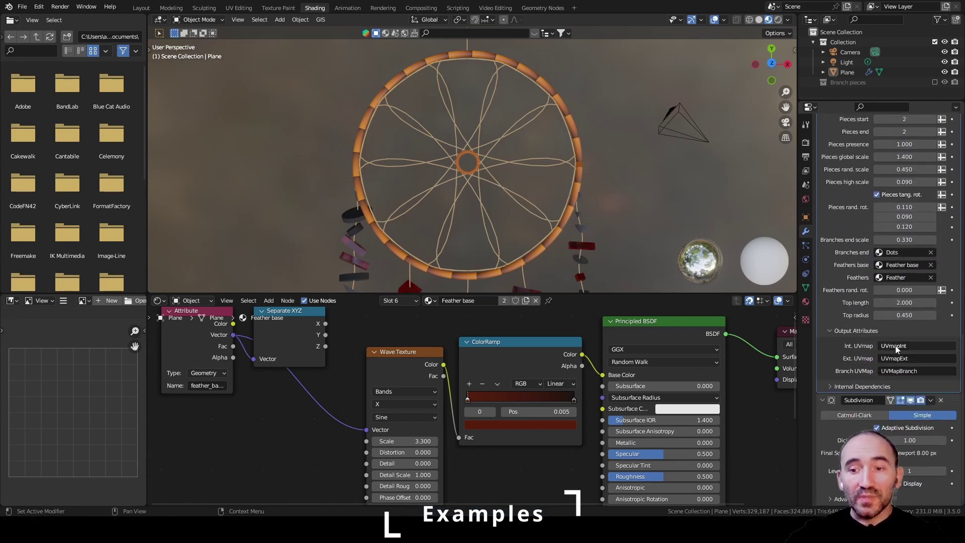
pyautogui.click(901, 400)
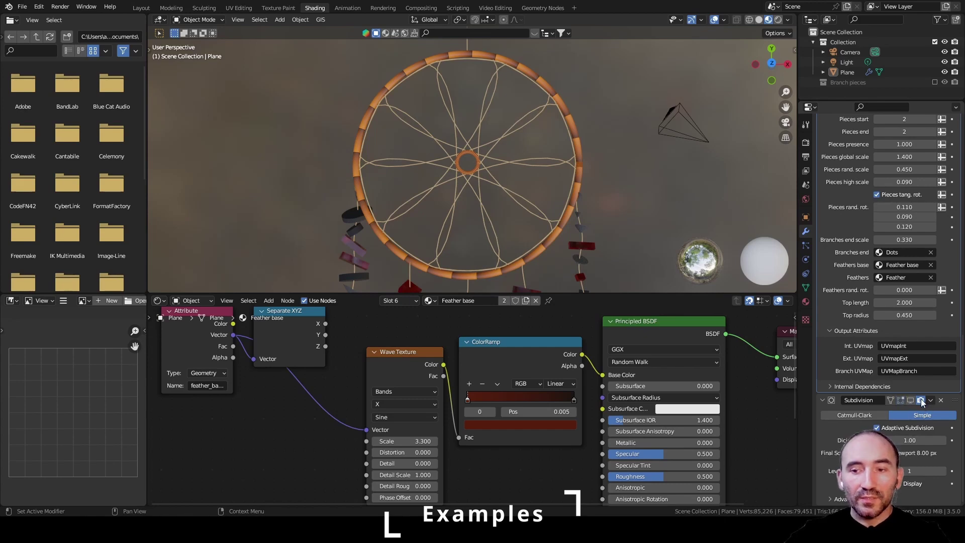
# Set the dreamcatcher's Web rays to 30, Web resolution to 30 and Web Y param to -2
pyautogui.scroll(20, 886, 355)
pyautogui.scroll(2, 886, 355)
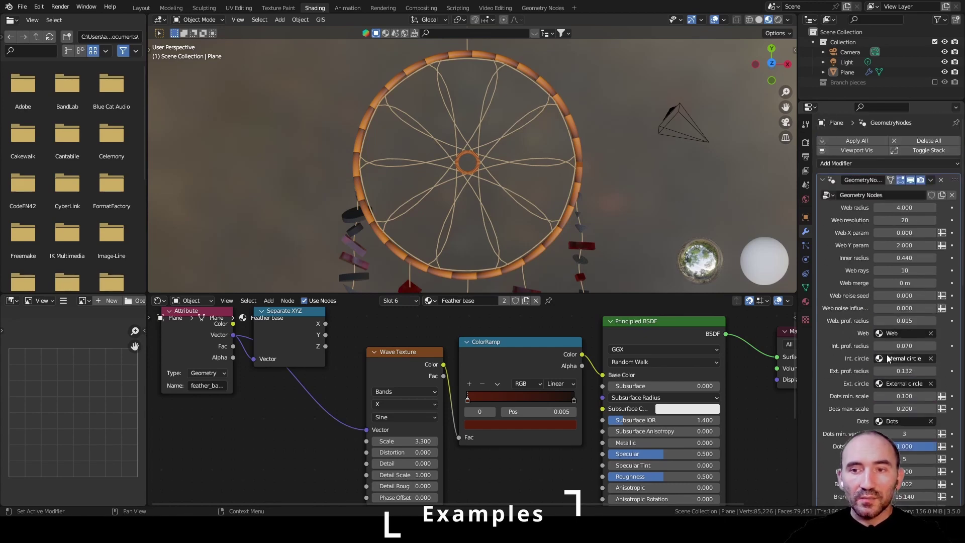
pyautogui.click(904, 270)
pyautogui.write('30')
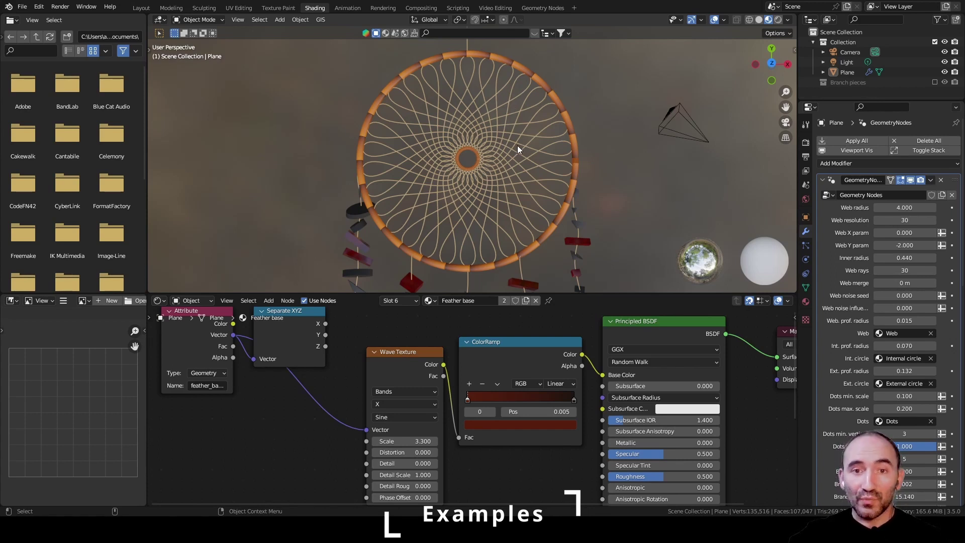
# Save the file and view the whole dreamcatcher with its new web pattern
pyautogui.scroll(-8, 525, 171)
pyautogui.hotkey('ctrl', 's')
pyautogui.keyDown('shift'); pyautogui.moveTo(532, 192); pyautogui.dragTo(536, 158, button='middle'); pyautogui.keyUp('shift')
pyautogui.scroll(1, 536, 158)
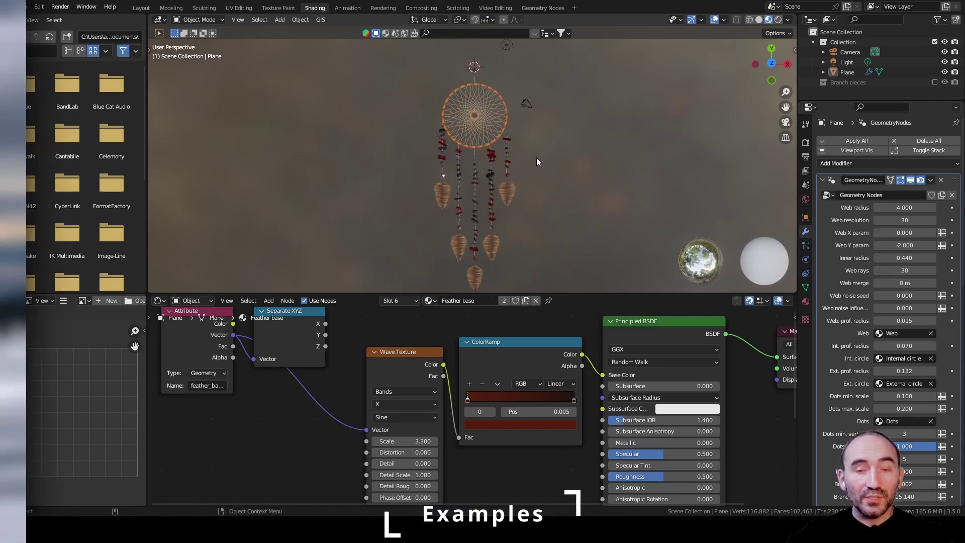